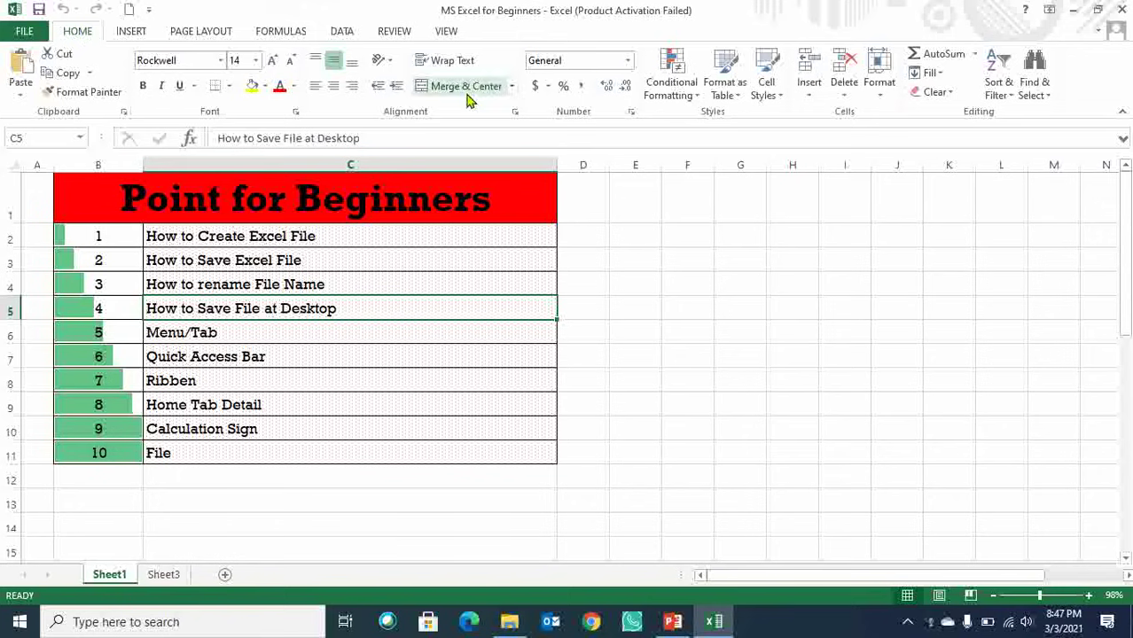
Switch to Sheet3 and look over the available number formats for the selected cell.
left_click(164, 575)
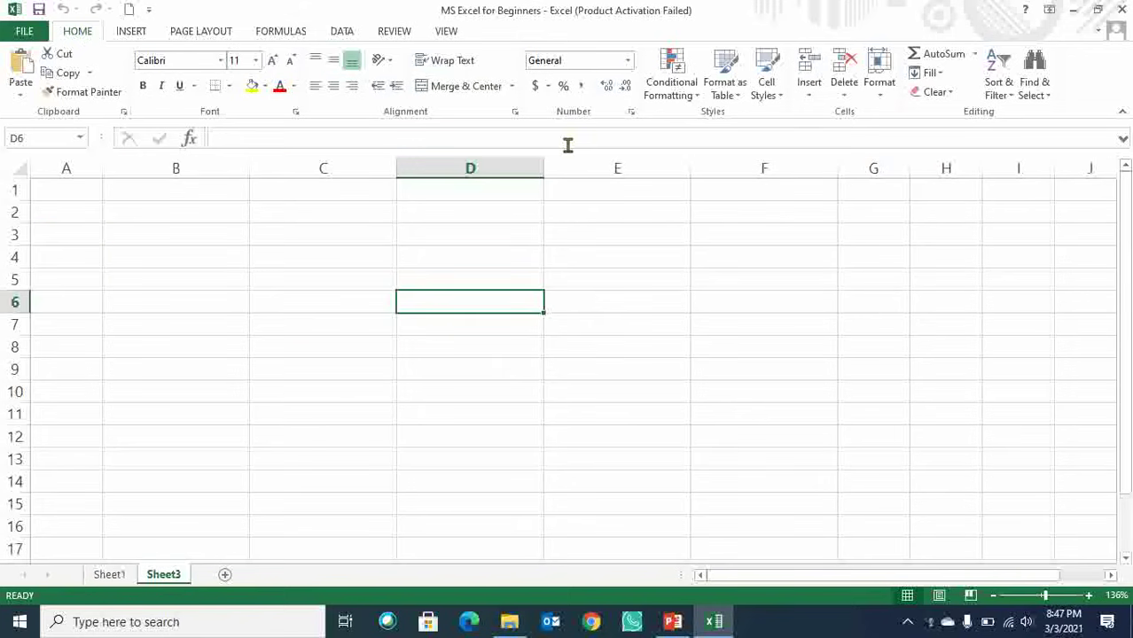
left_click(628, 62)
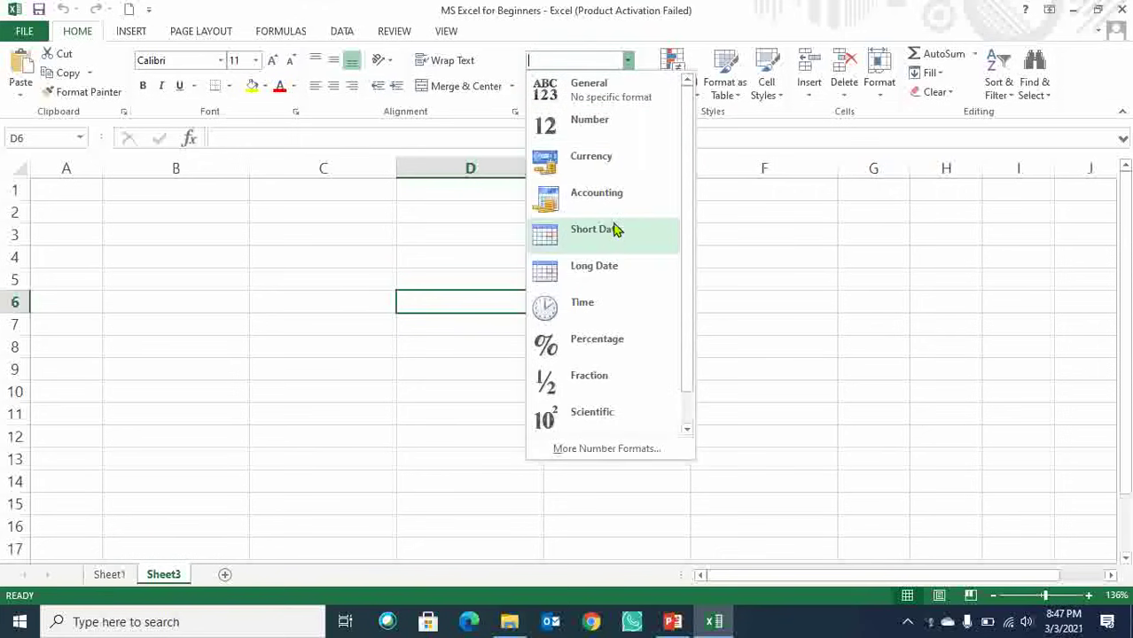
left_click(759, 395)
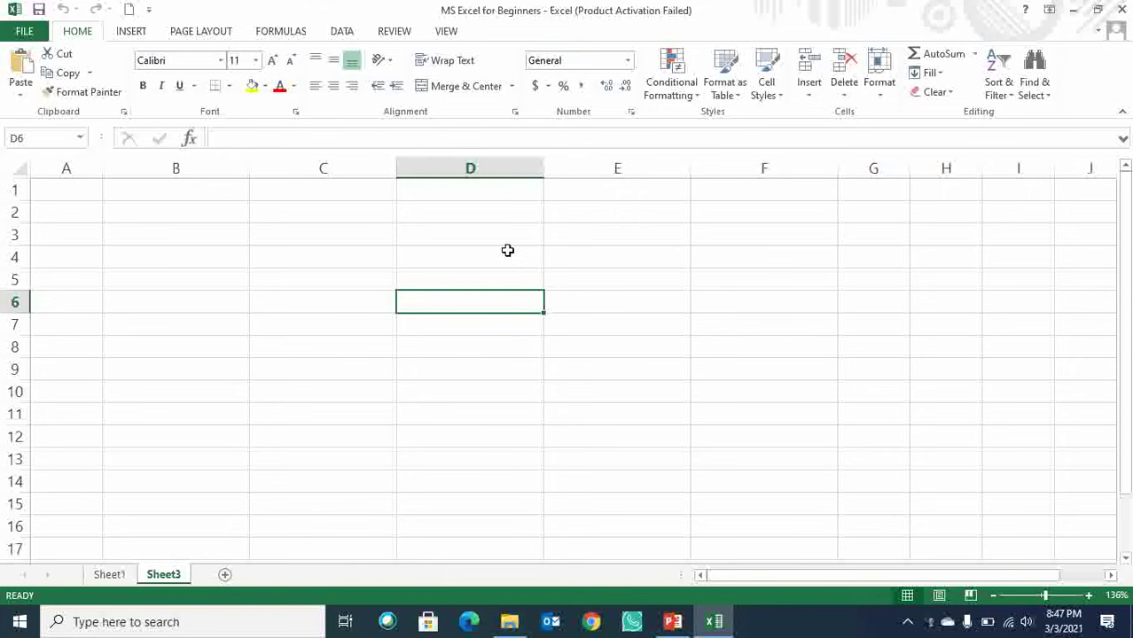
Apply the General format to cell B2 and enter a 45-digit number made only of ones.
key("Left")
key("Left")
key("Left")
key("ctrl+Home")
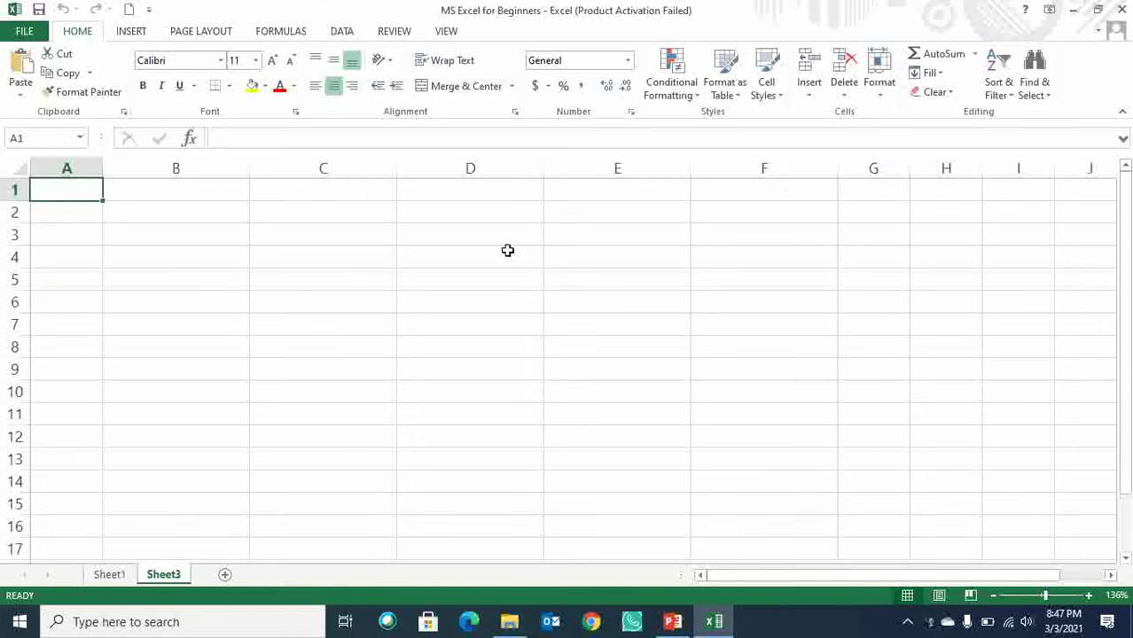
key("Right")
key("Down")
key("Left")
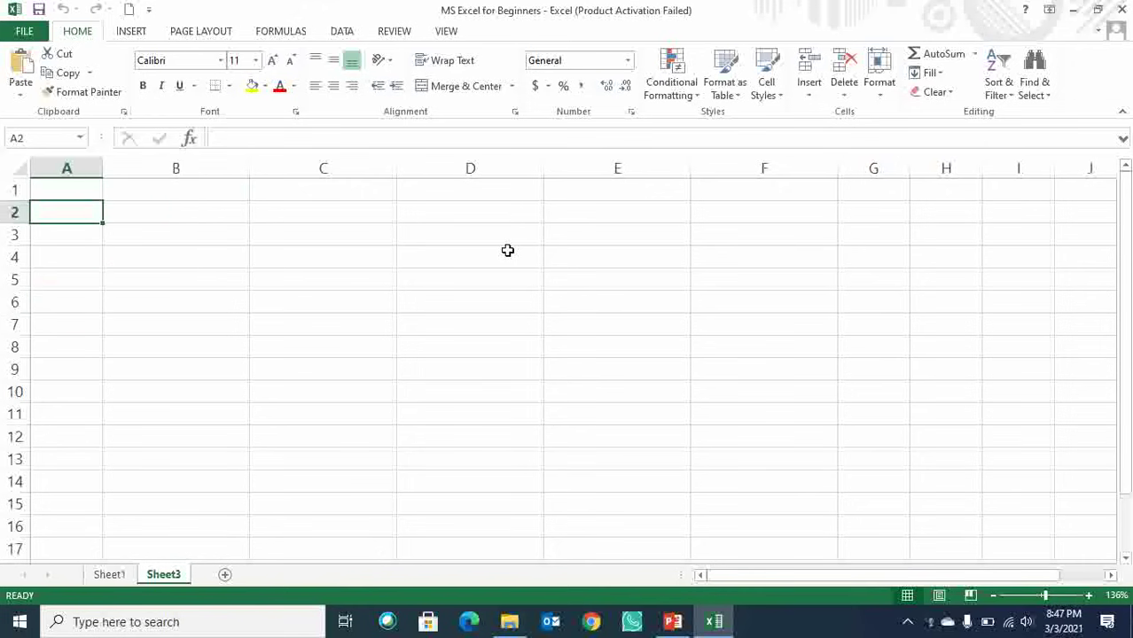
key("Right")
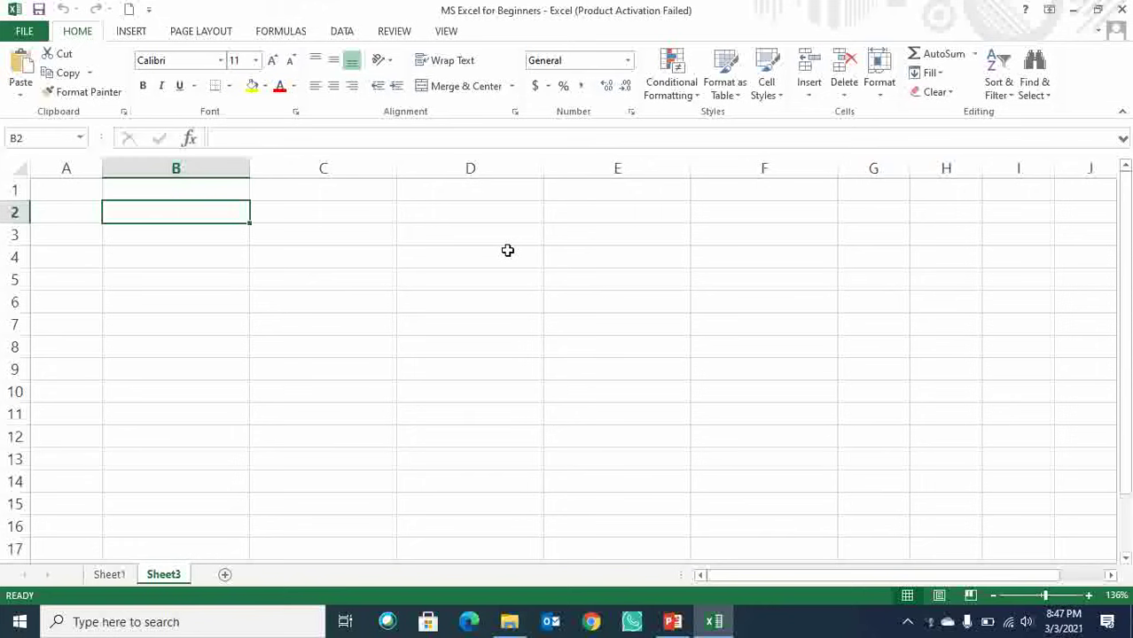
left_click(628, 60)
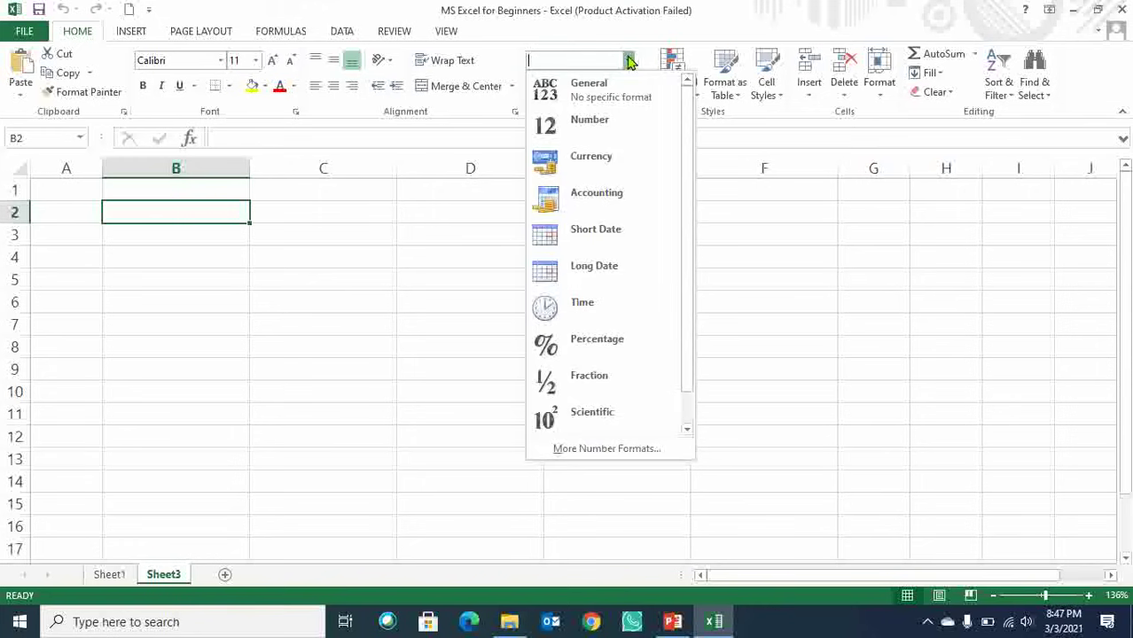
left_click(626, 95)
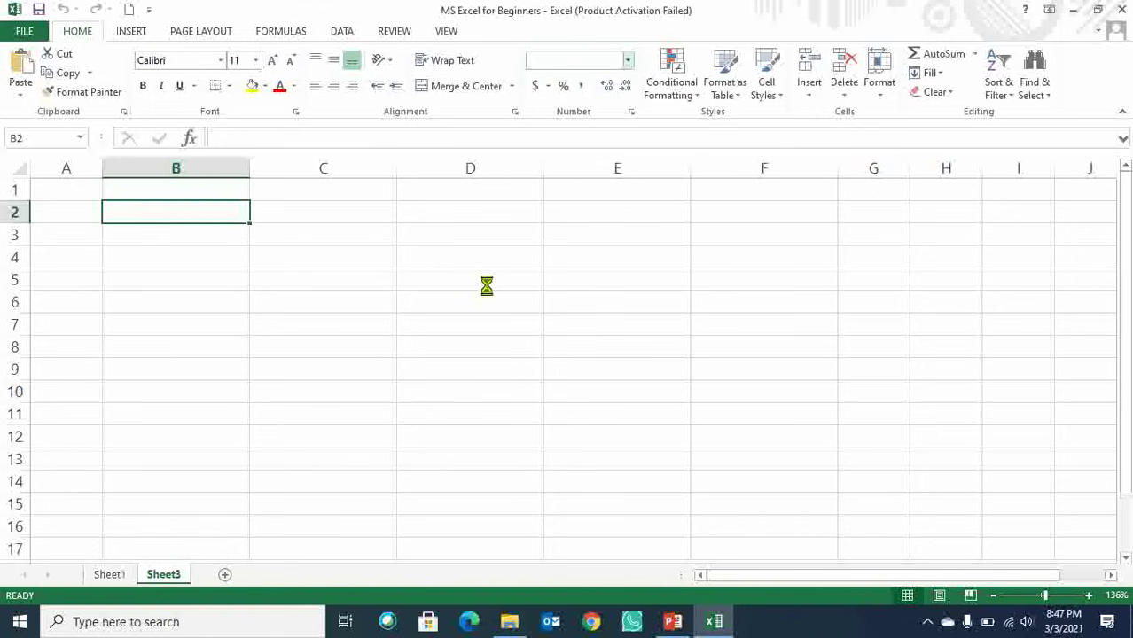
type("11111111111111111111111111111111111111111111")
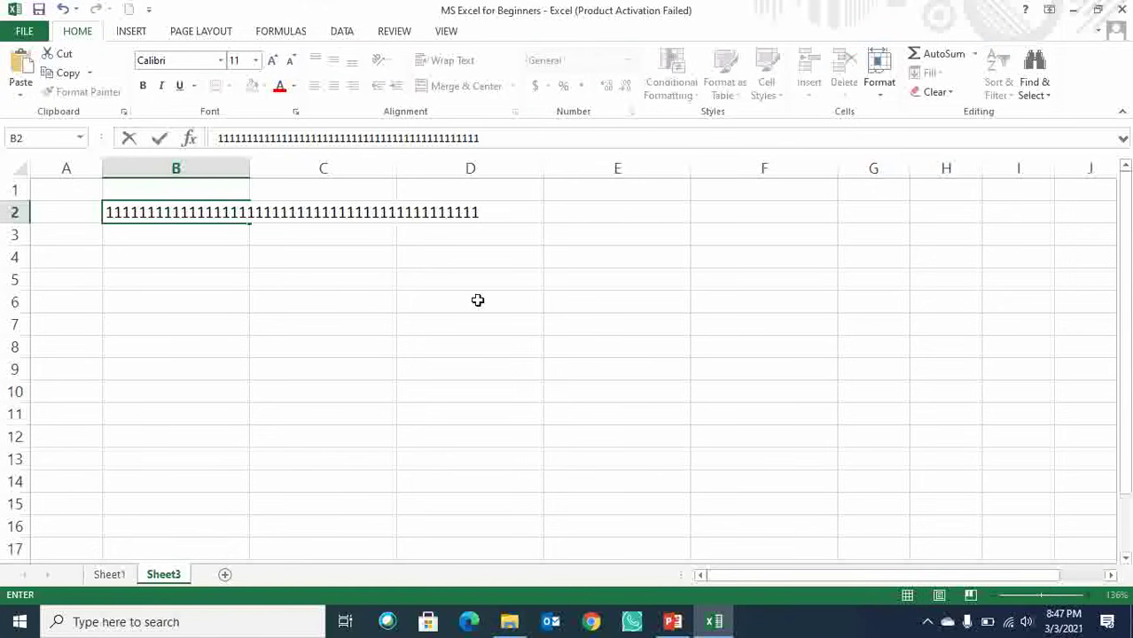
key("Return")
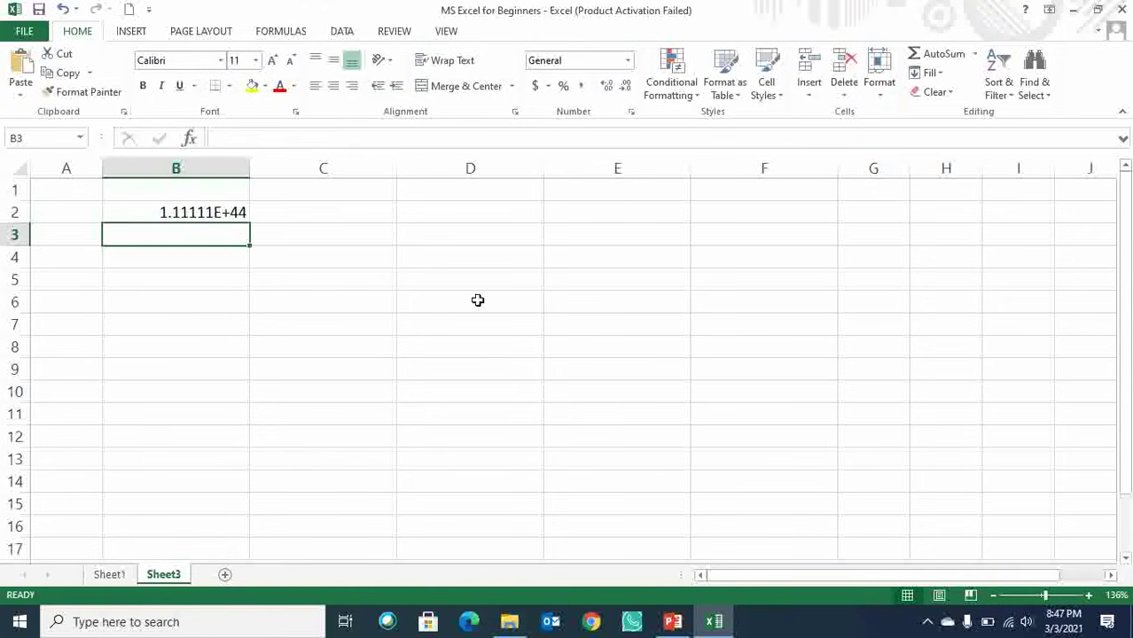
key("Up")
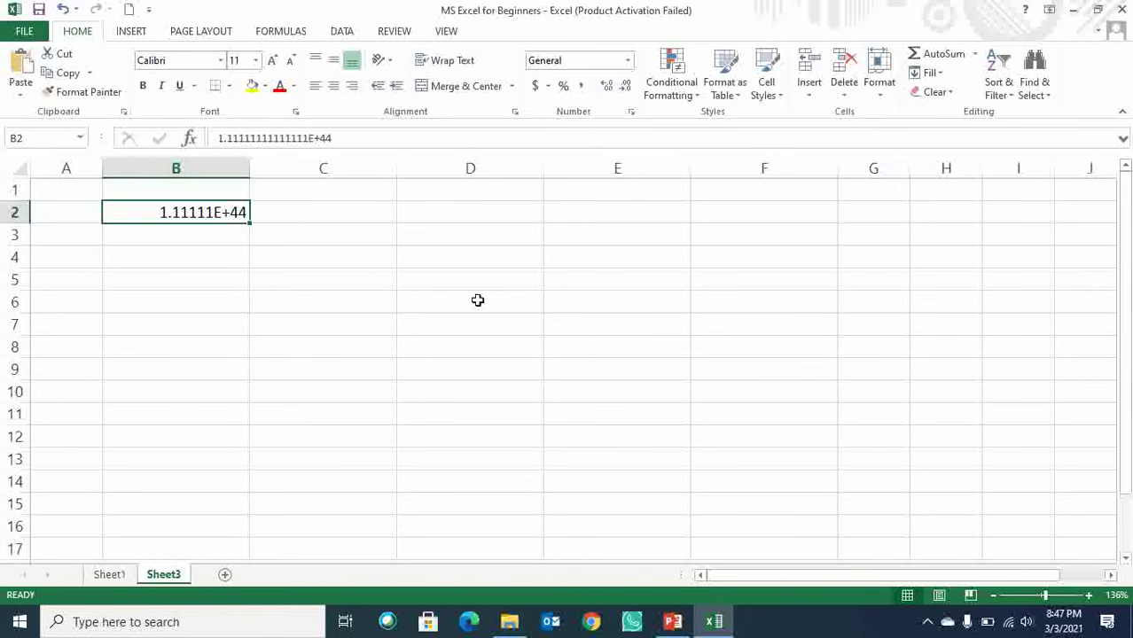
Examine the full content of B2 and apply the Number format to the cell.
left_click_drag(343, 138, 210, 138)
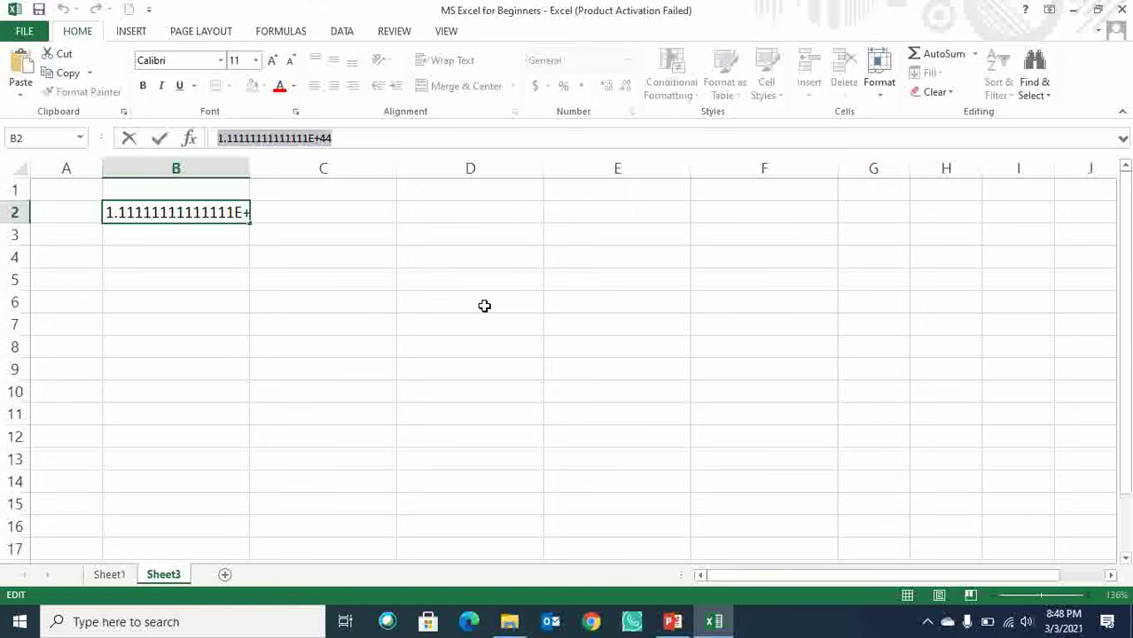
left_click(185, 260)
left_click(193, 216)
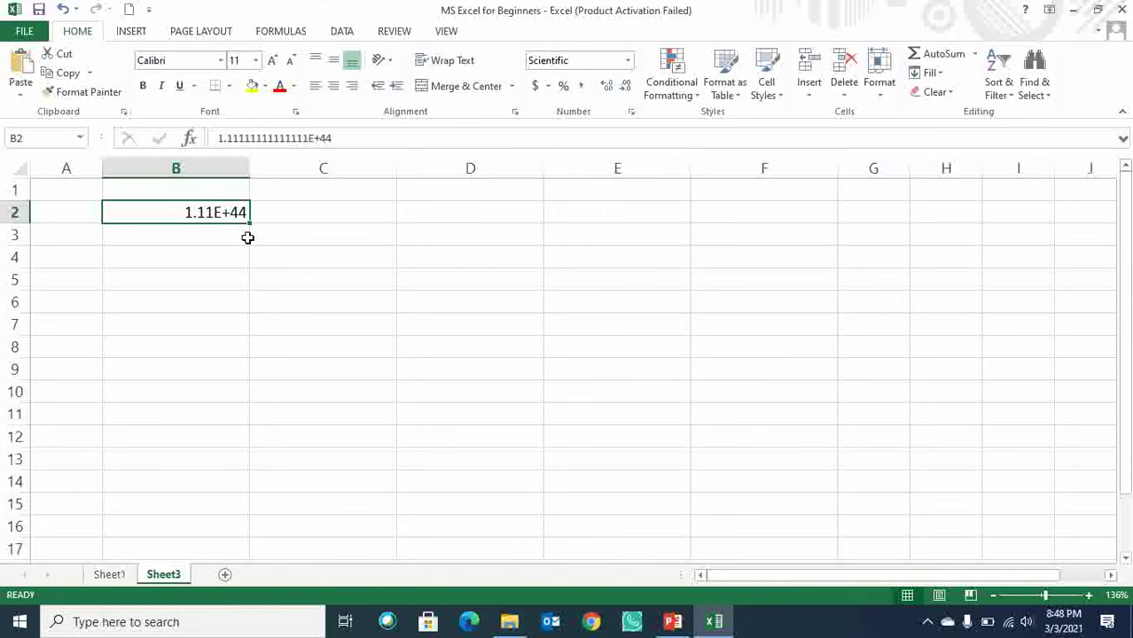
left_click(627, 60)
left_click(607, 126)
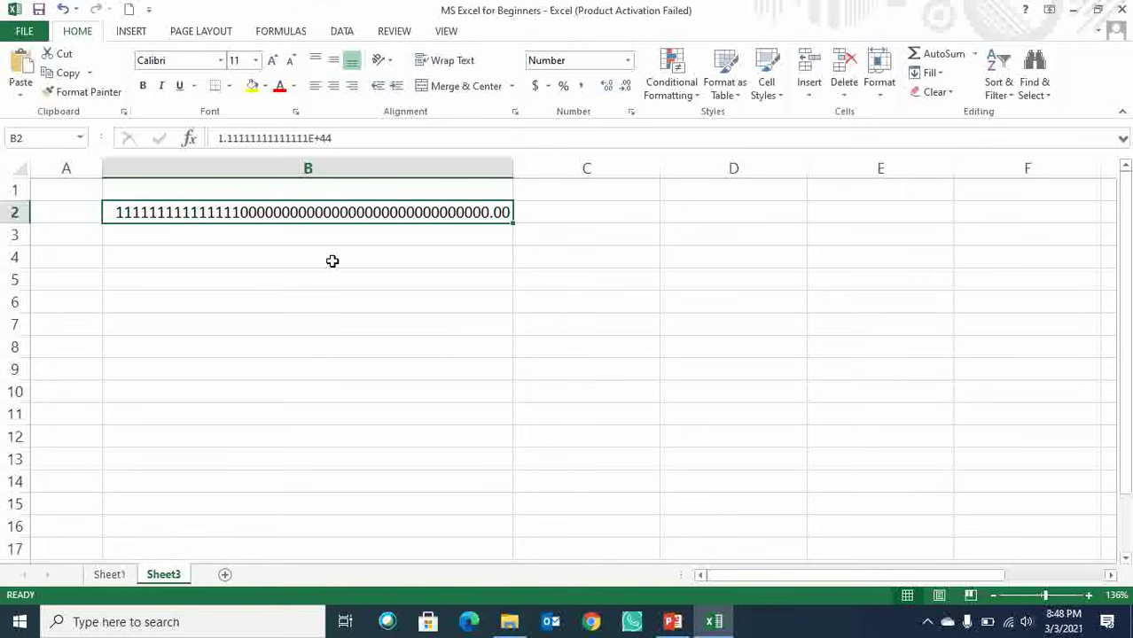
Replace the value in B2 with a 50-digit number made only of ones.
type("11111111111111111111111111111111111111111")
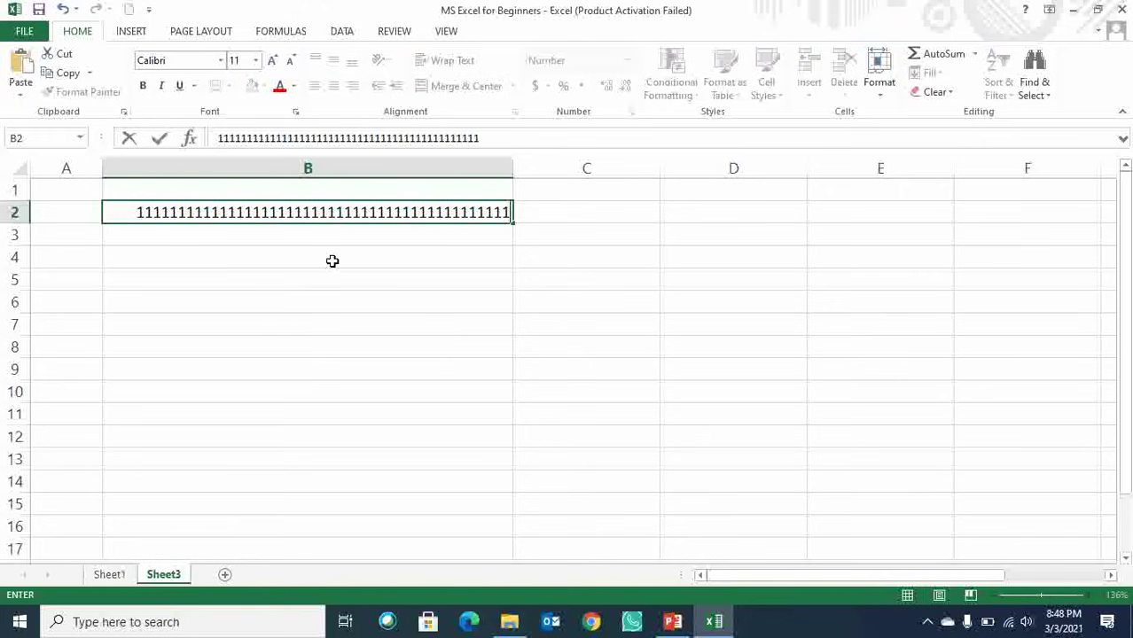
type("111111111")
left_click(332, 261)
left_click(481, 210)
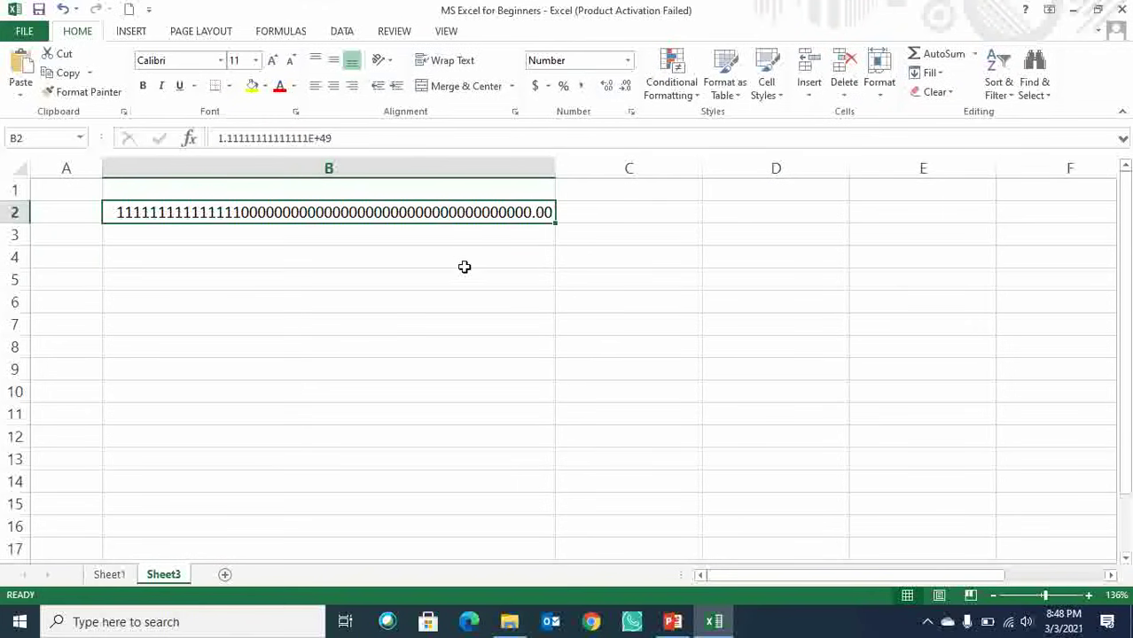
Clear cell B2 and enter a shorter 23-digit number made only of ones.
key("Delete")
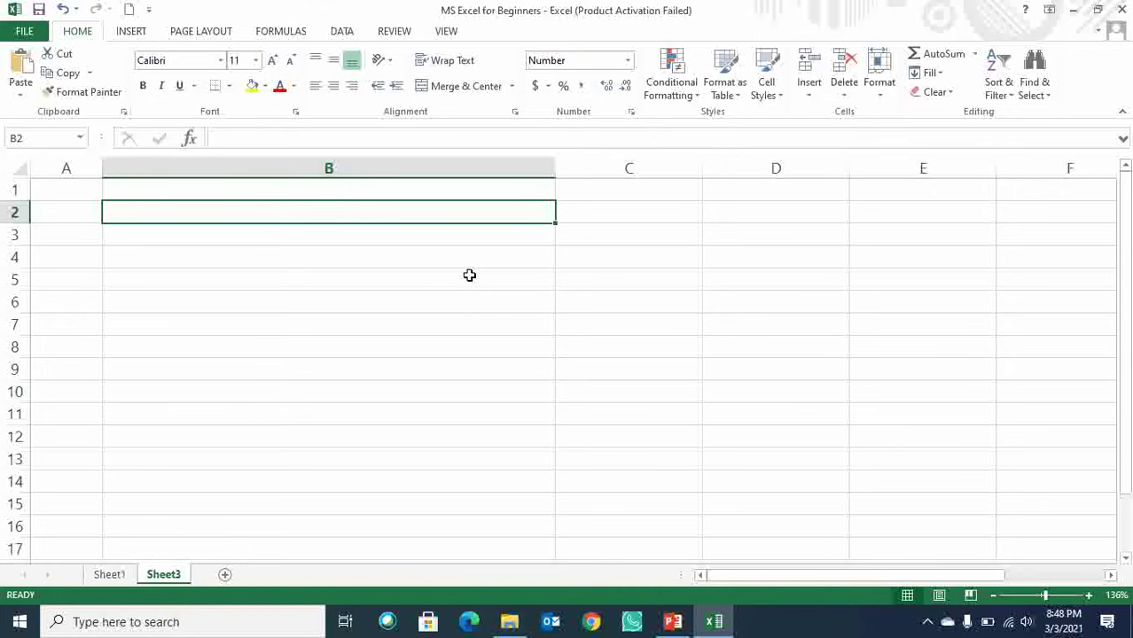
type("111111111111111")
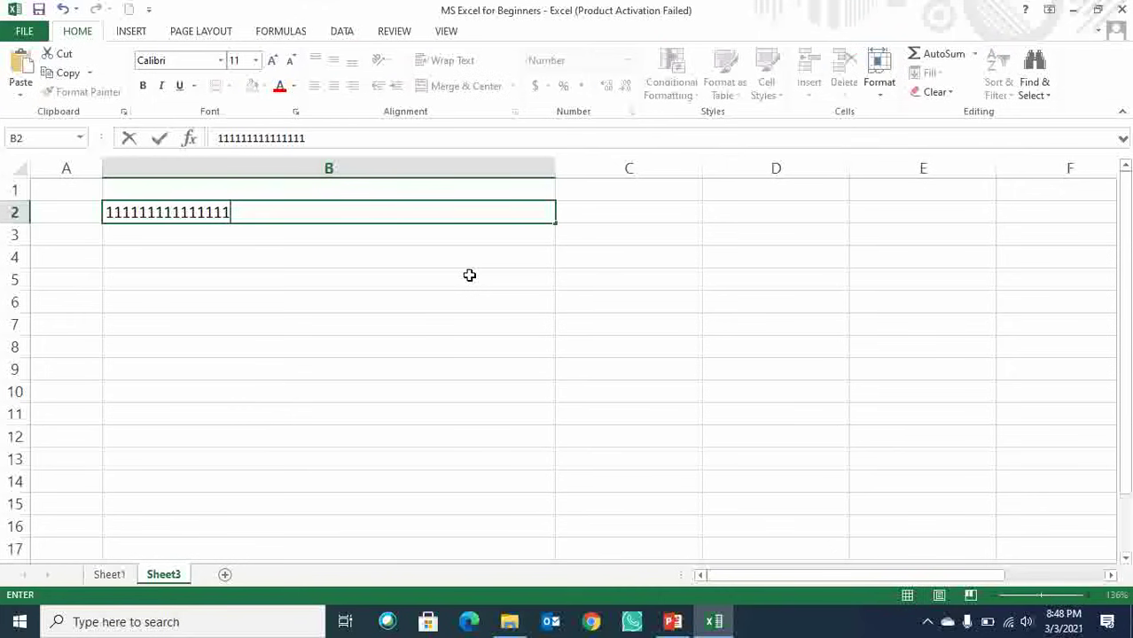
type("1111111111")
left_click(469, 276)
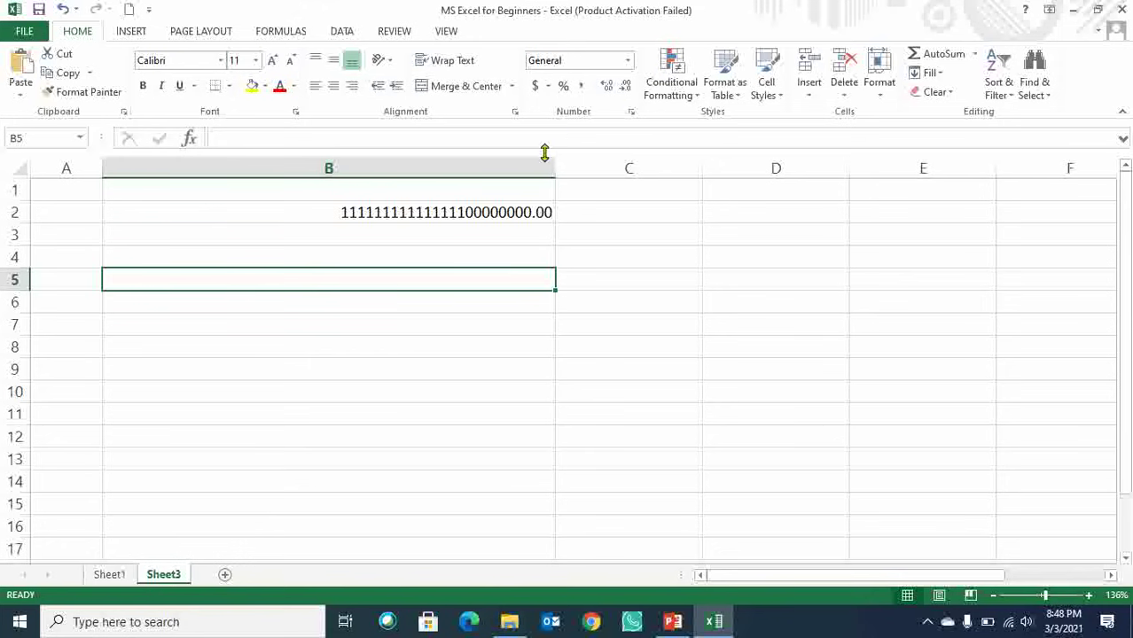
Apply the Short Date format to the long number in cell B2.
left_click(459, 210)
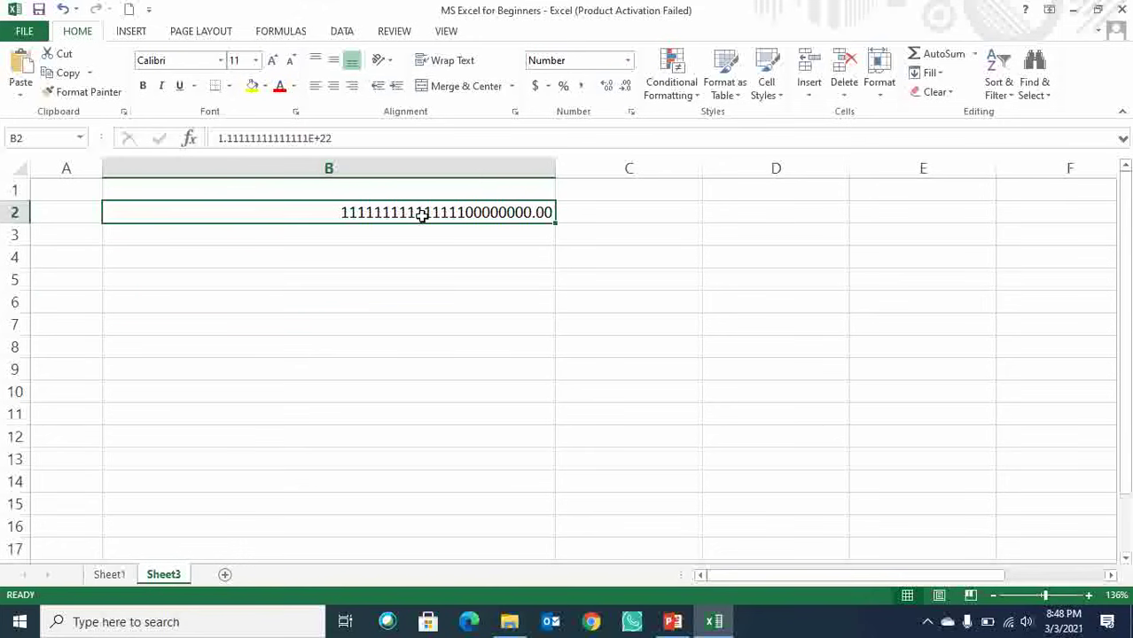
left_click(628, 60)
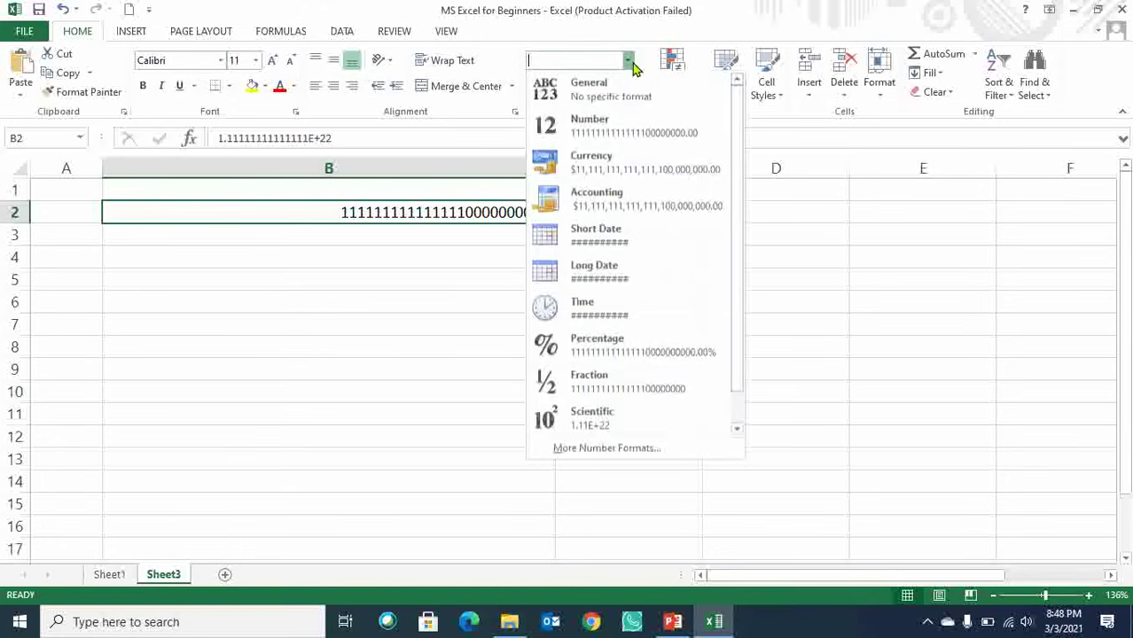
left_click(606, 240)
key("Down")
key("Down")
key("Down")
key("Up")
key("Up")
key("Up")
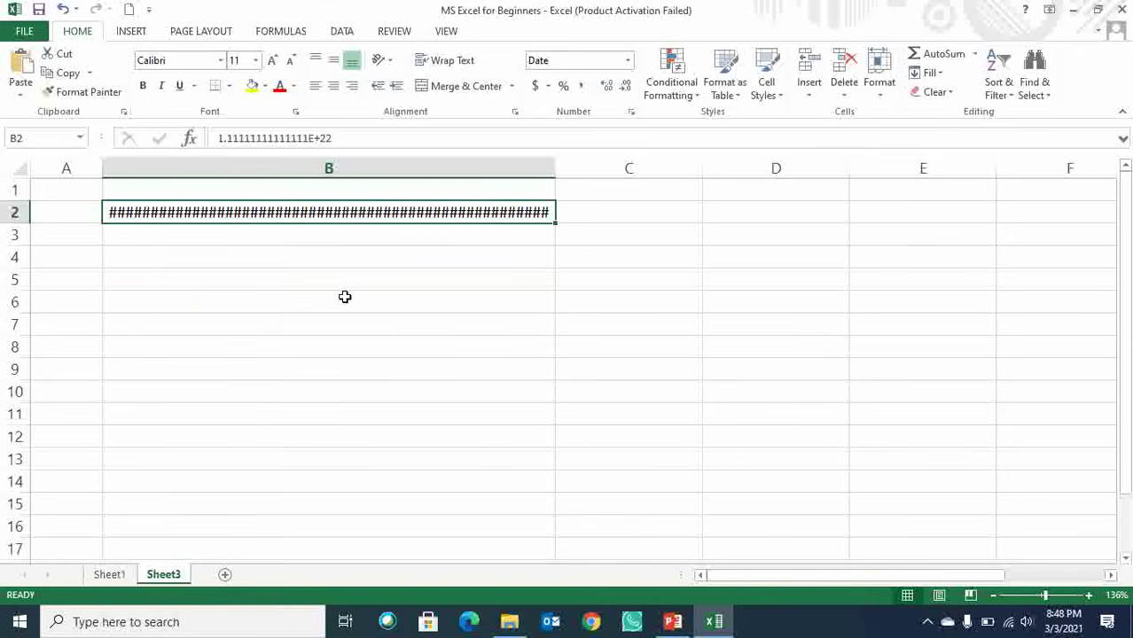
Enter the date 3/3/2021 in cell B6.
left_click(345, 297)
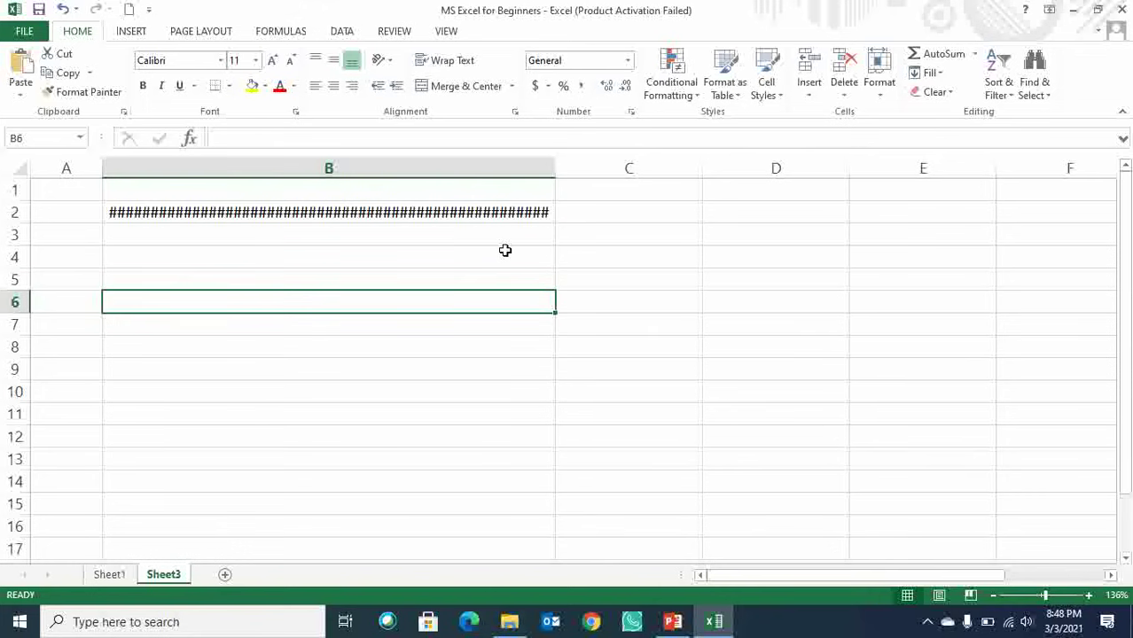
type("13/")
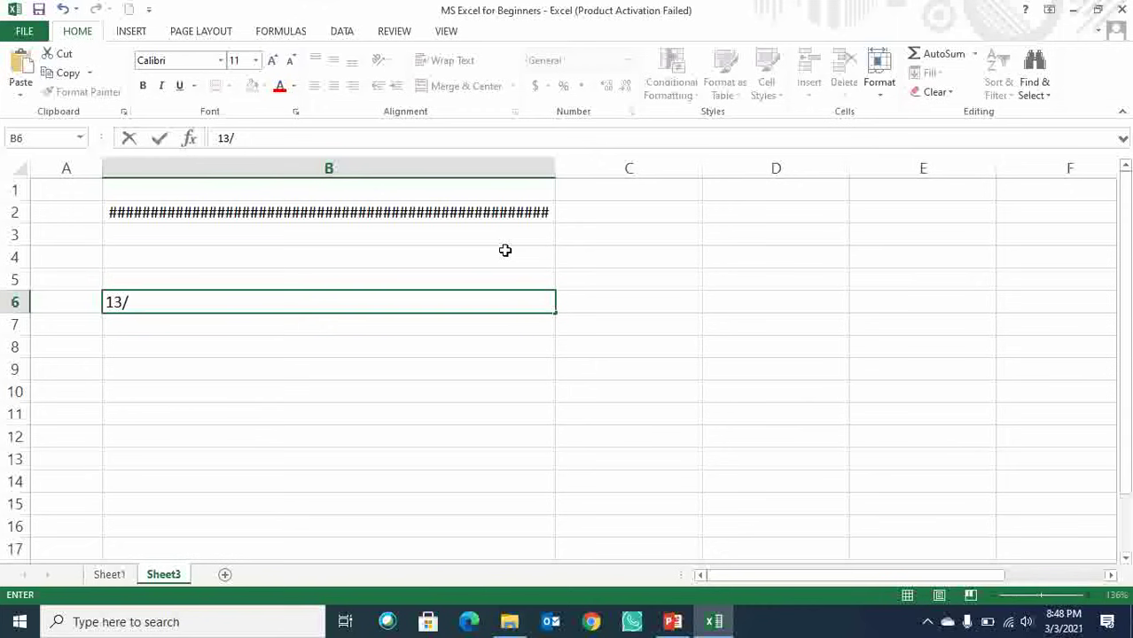
key("BackSpace")
key("BackSpace")
type("3/3/2021")
key("Return")
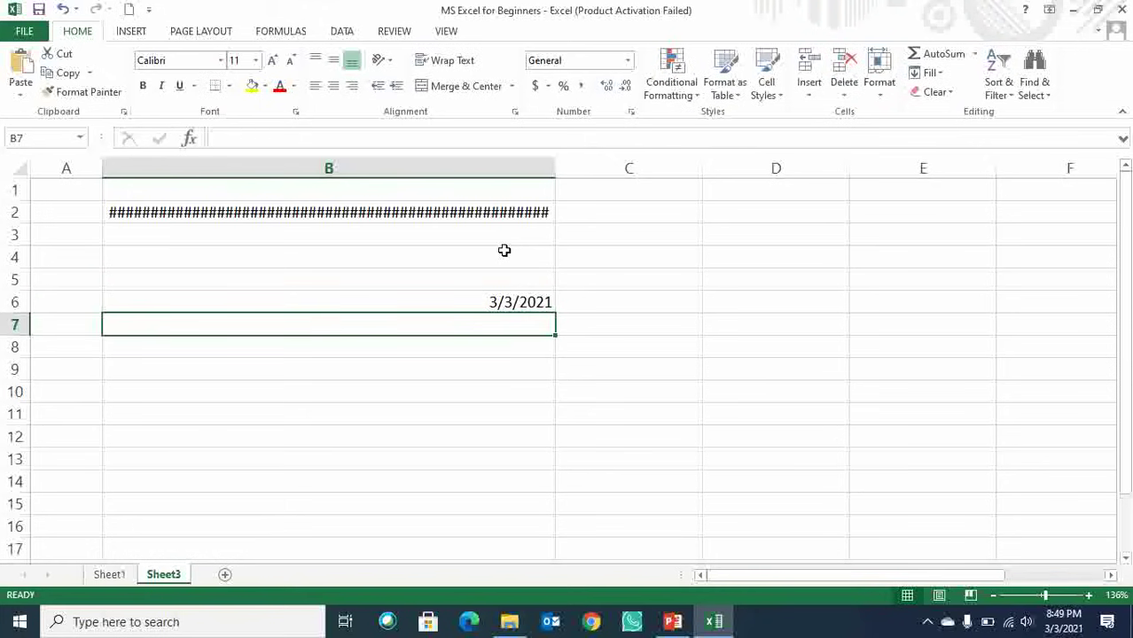
Review the format previews for the date in B6 and apply the Long Date format.
left_click(500, 301)
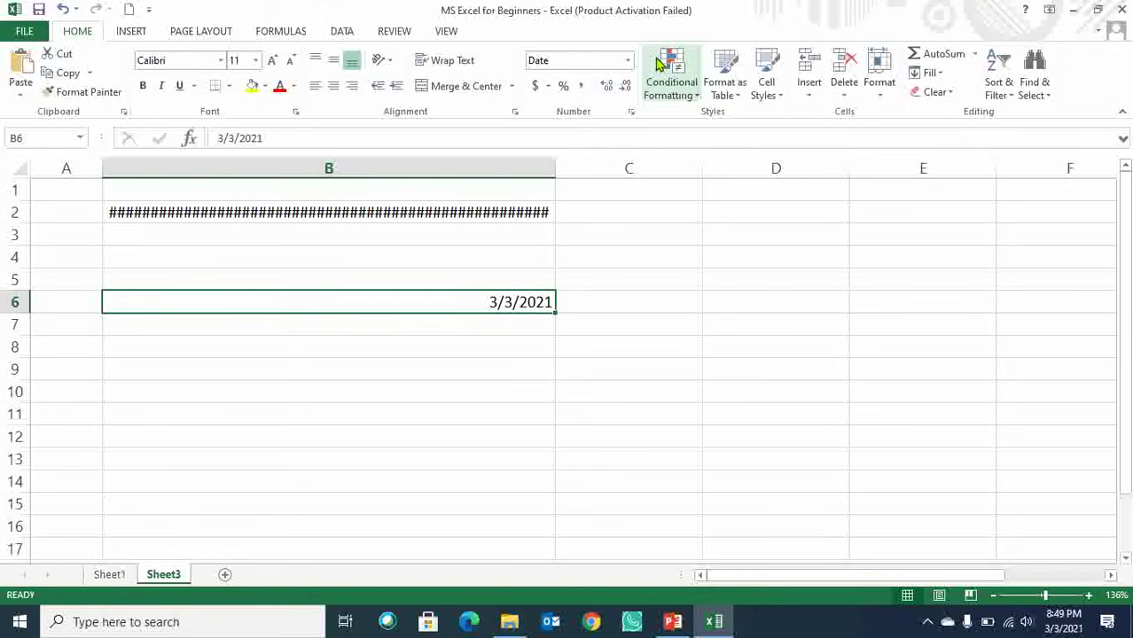
left_click(488, 339)
left_click(492, 300)
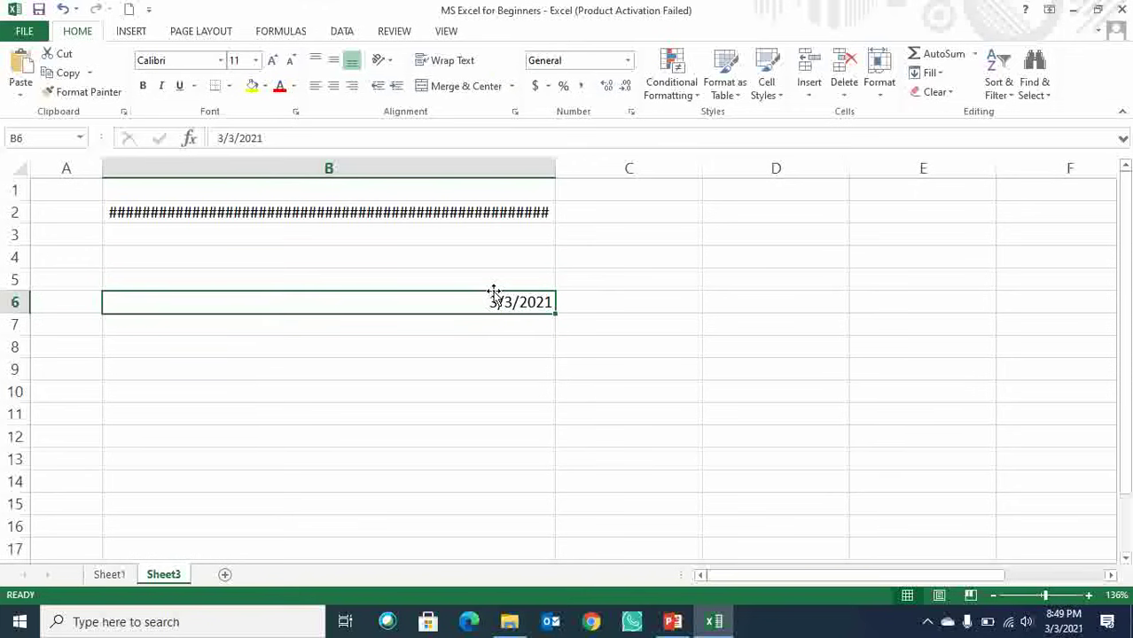
left_click(629, 61)
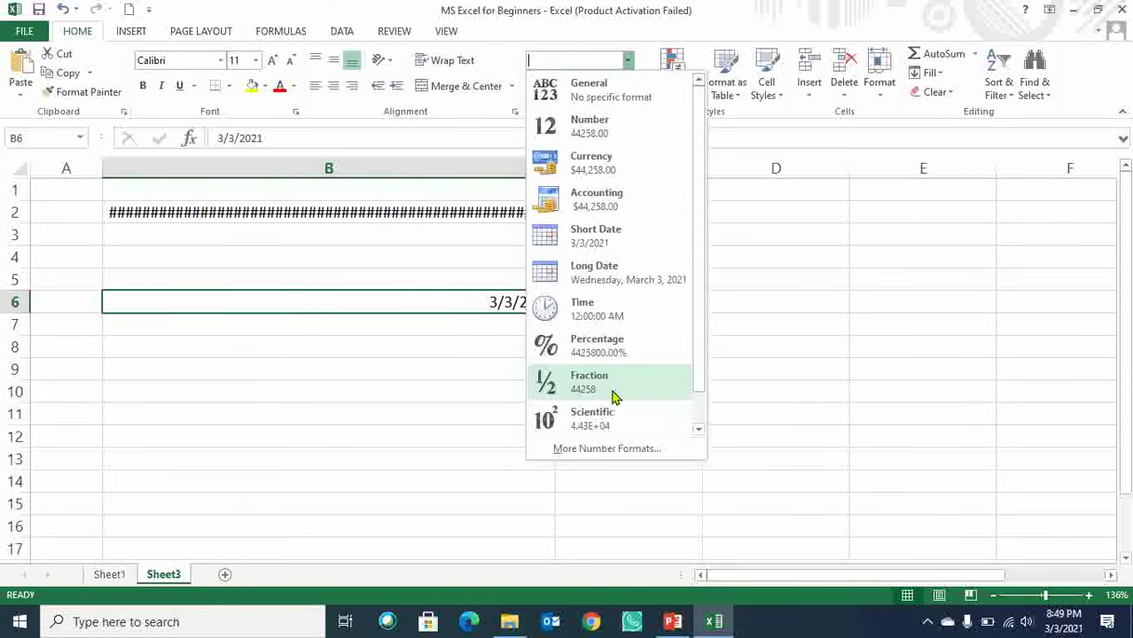
scroll(631, 336, "down", 1)
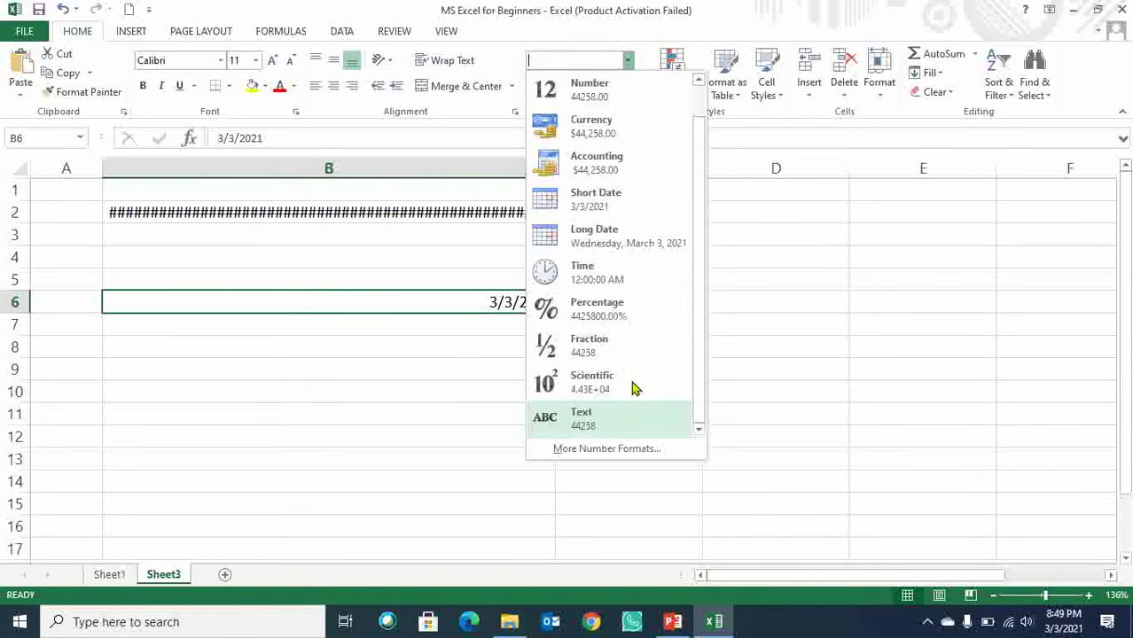
scroll(635, 388, "up", 1)
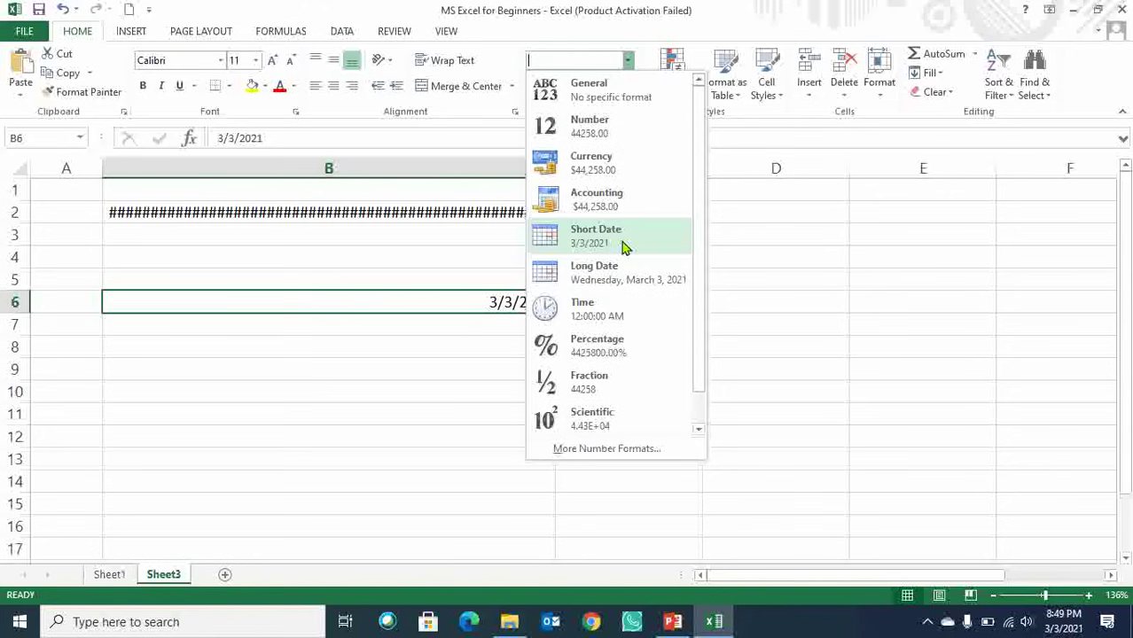
left_click(605, 286)
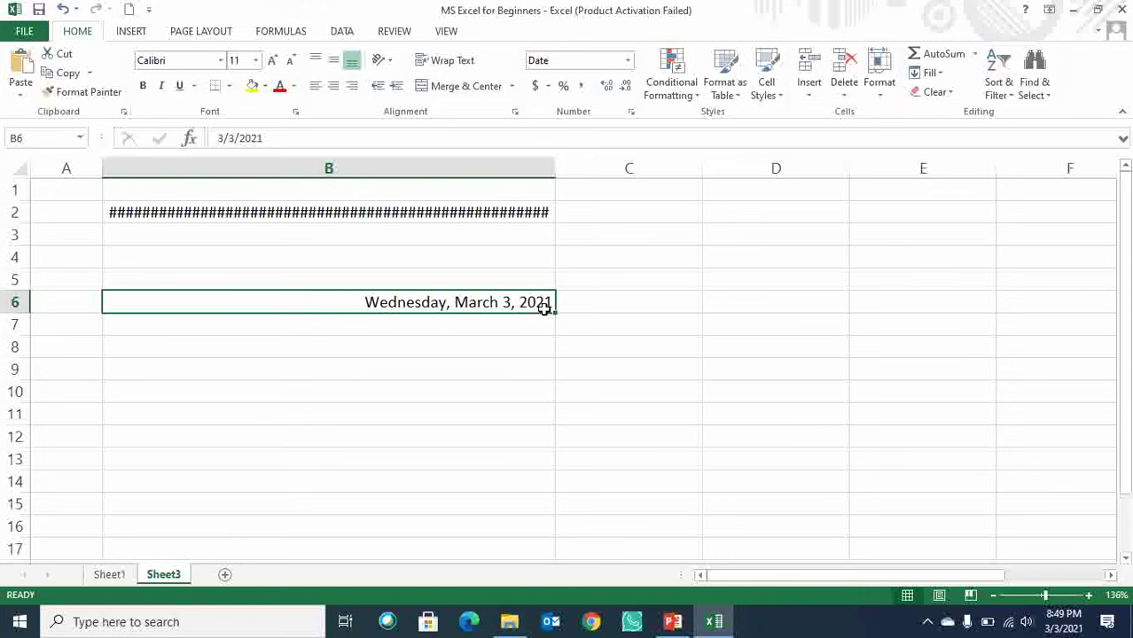
Switch the date in B6 to the Short Date format and back to Long Date.
left_click(628, 60)
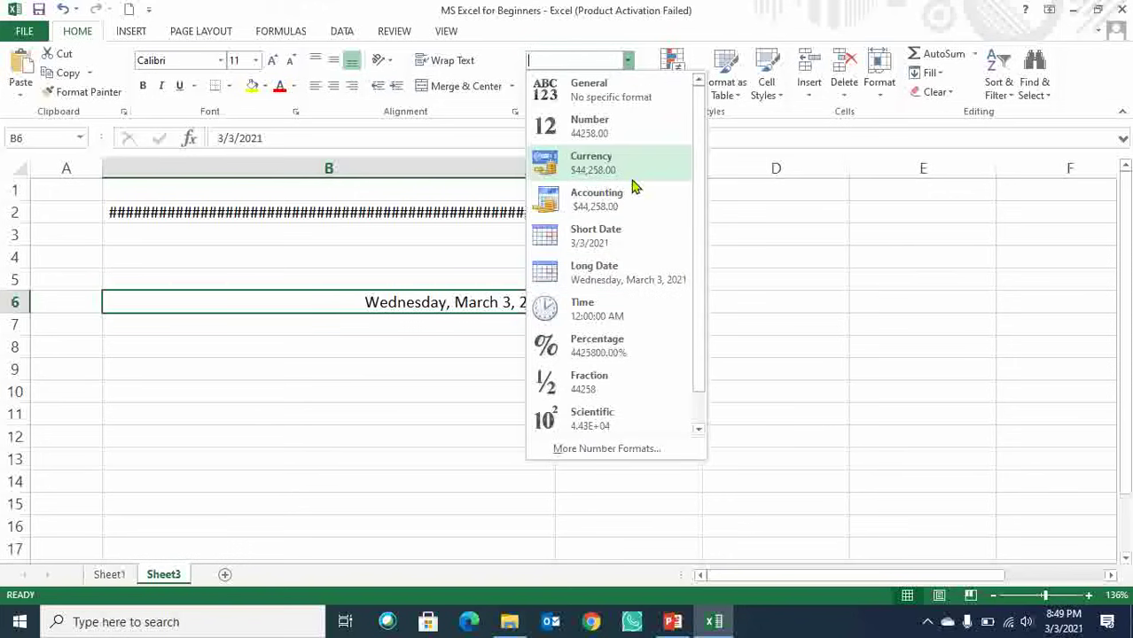
left_click(625, 239)
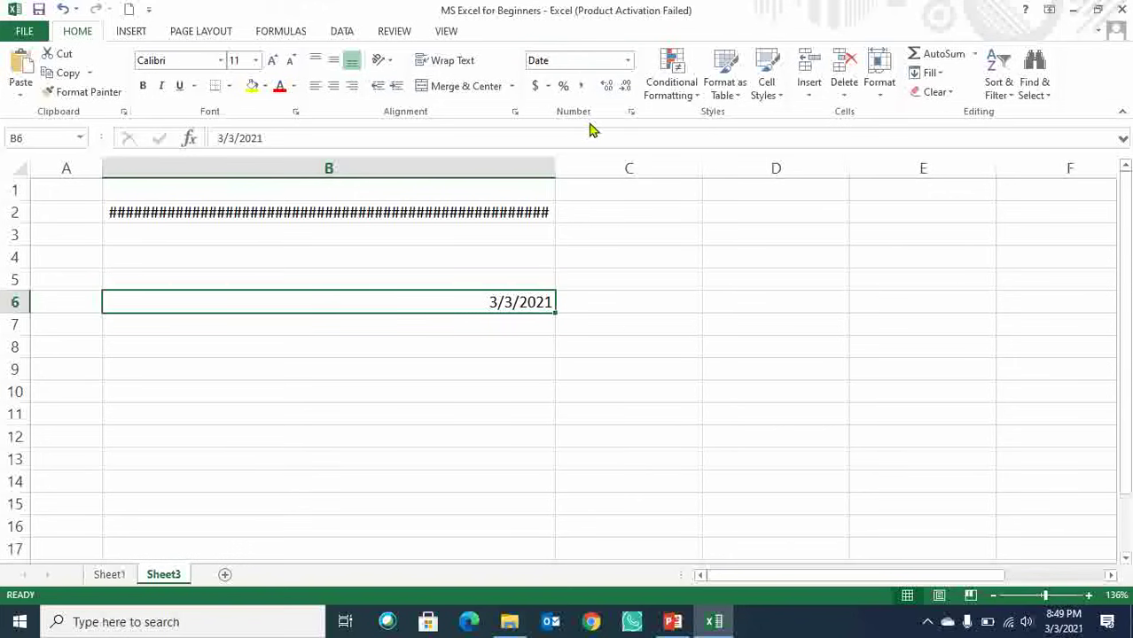
left_click(627, 60)
left_click(615, 284)
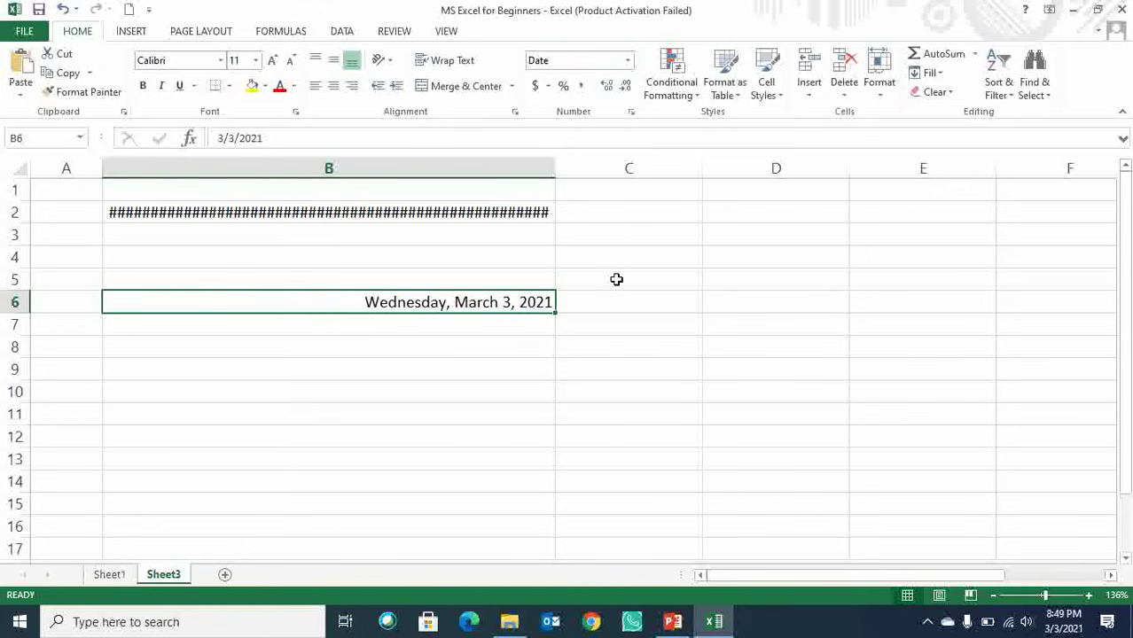
right_click(488, 307)
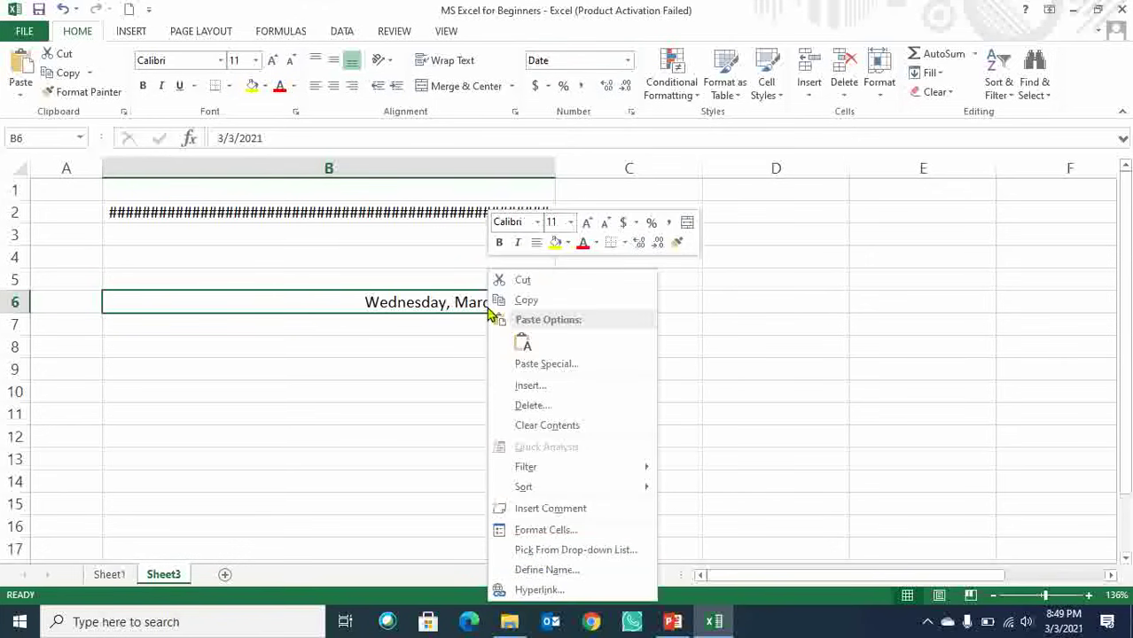
left_click(663, 332)
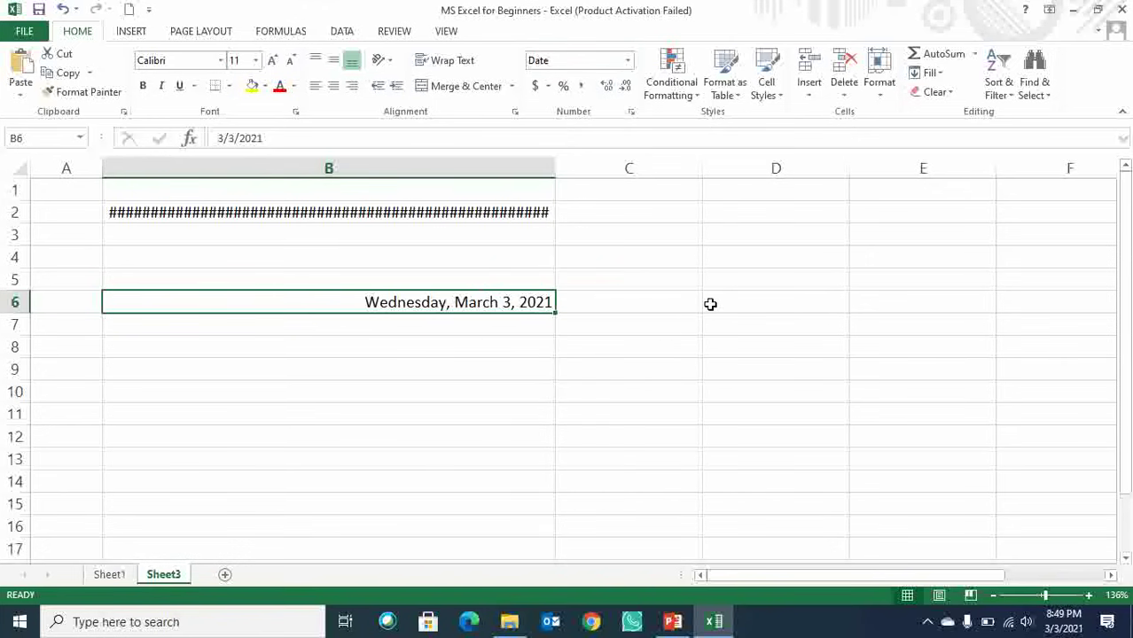
key("ctrl+1")
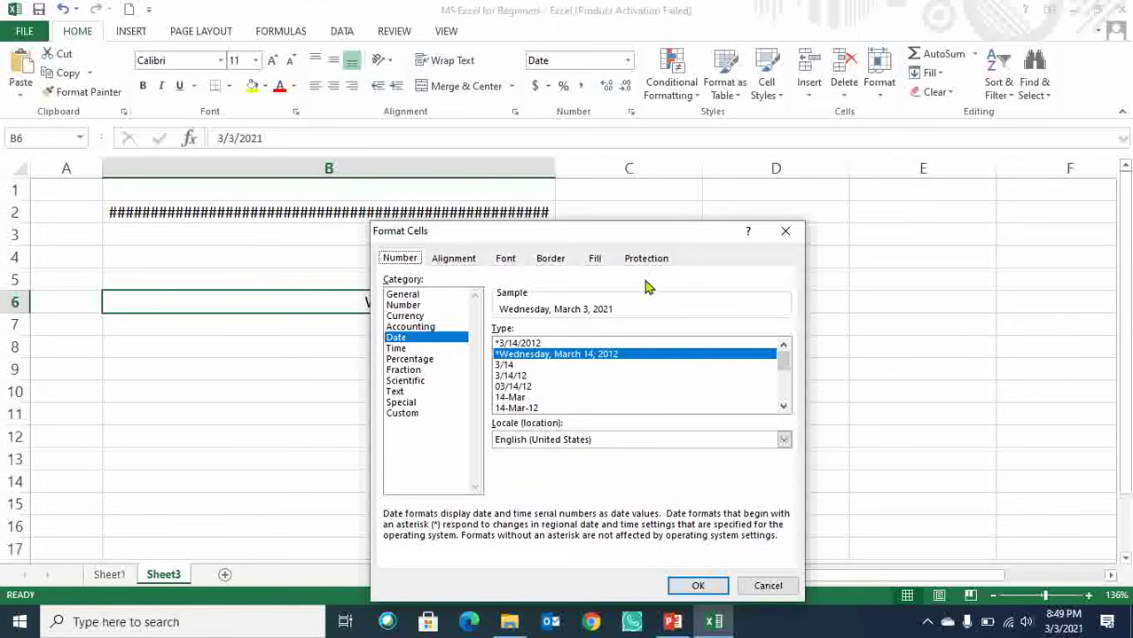
left_click(784, 231)
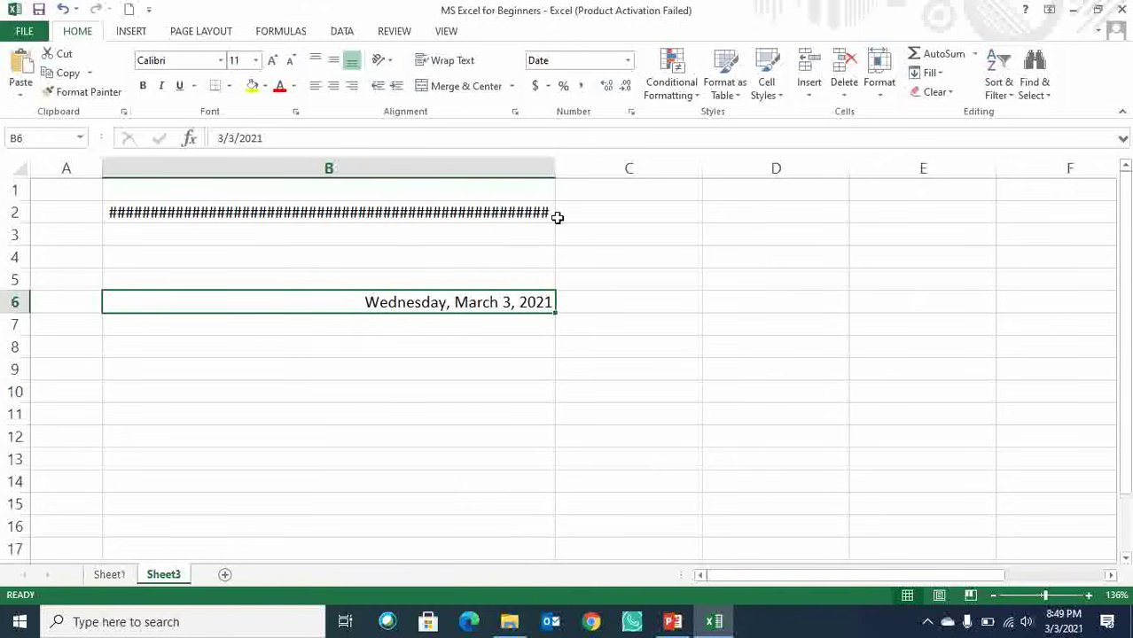
left_click(658, 310)
Open the cell format settings for B6 and examine the General, Number, Currency and Accounting categories.
left_click(452, 297)
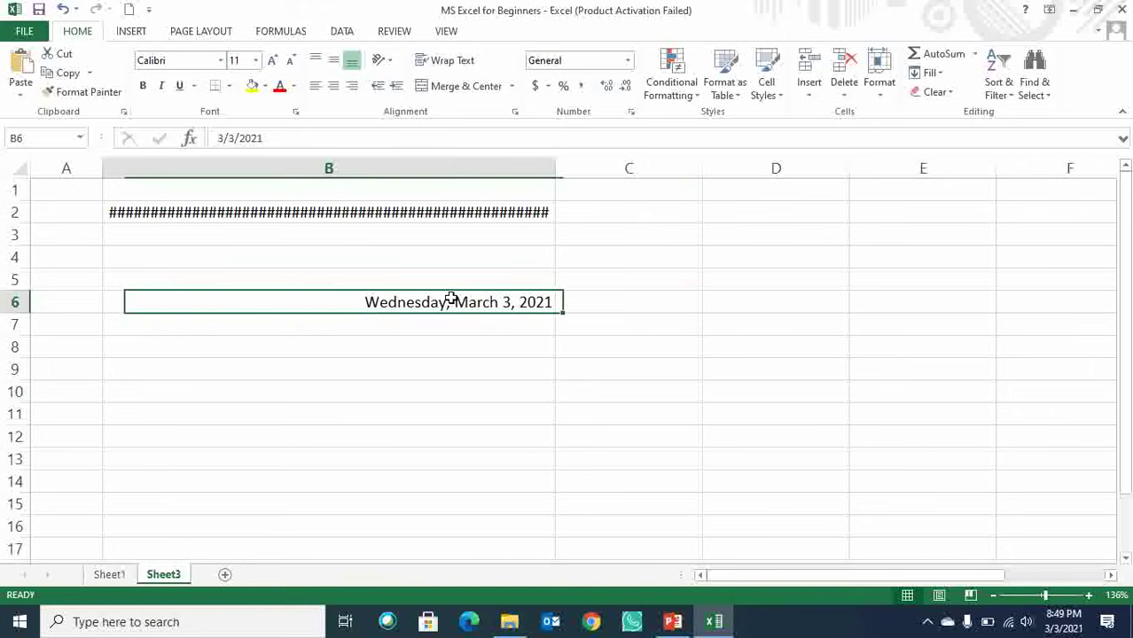
right_click(454, 300)
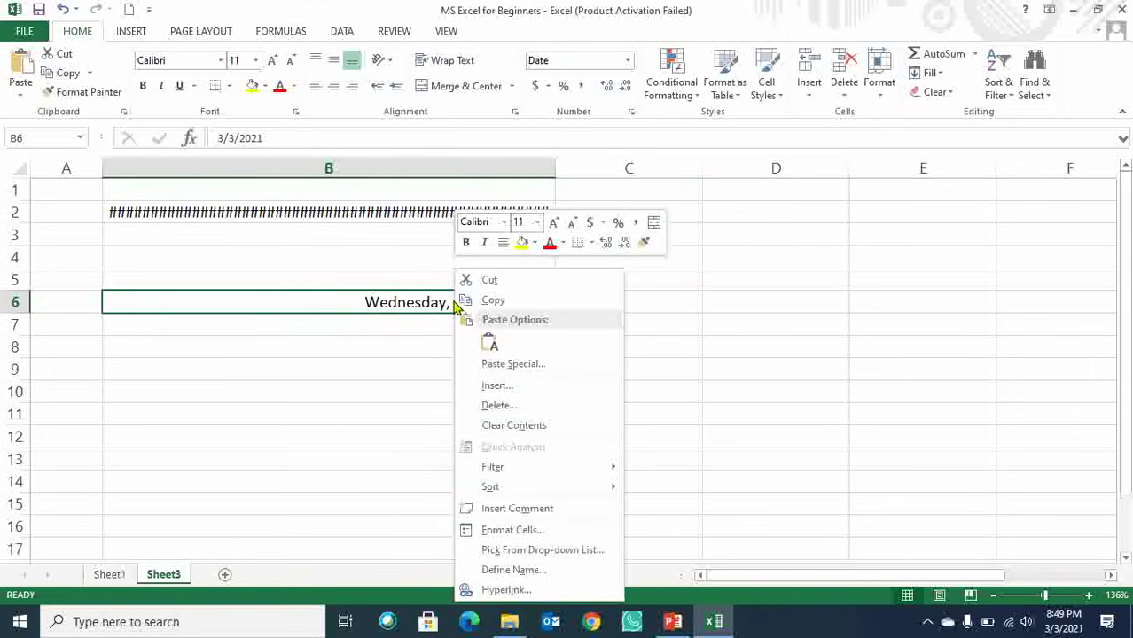
left_click(518, 532)
left_click(337, 295)
left_click(335, 305)
left_click(336, 315)
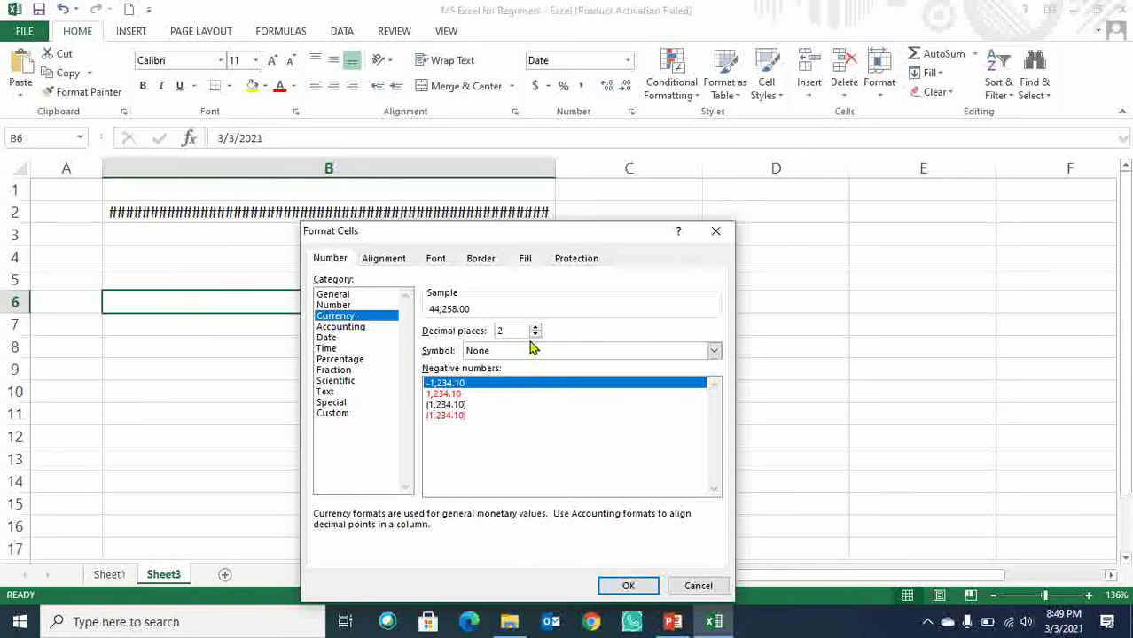
left_click(359, 328)
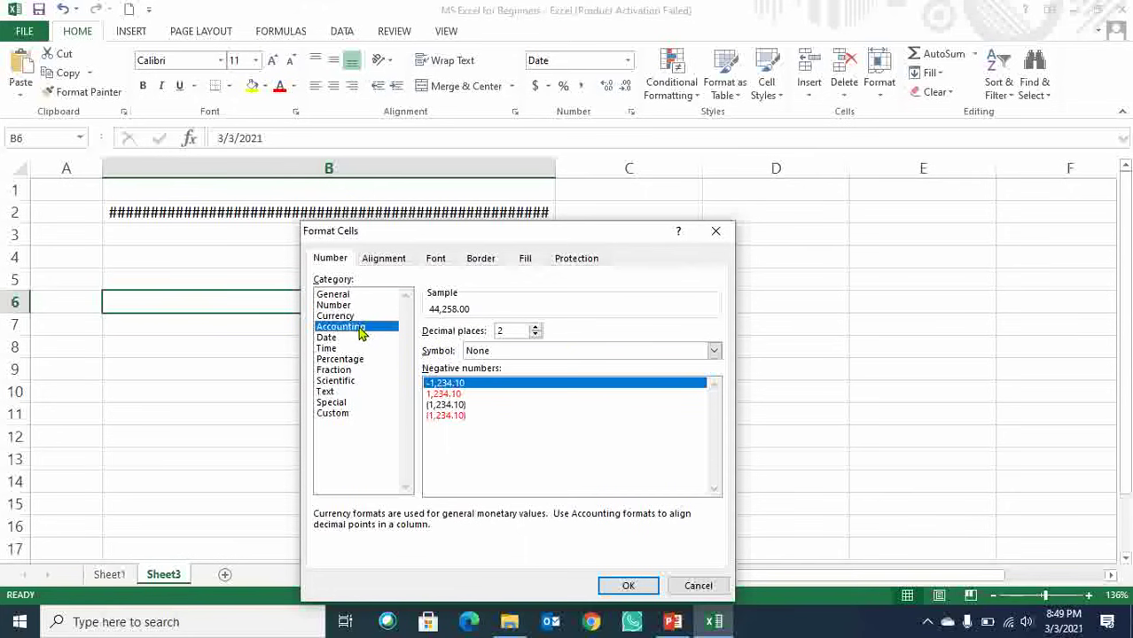
left_click(534, 353)
left_click(424, 393)
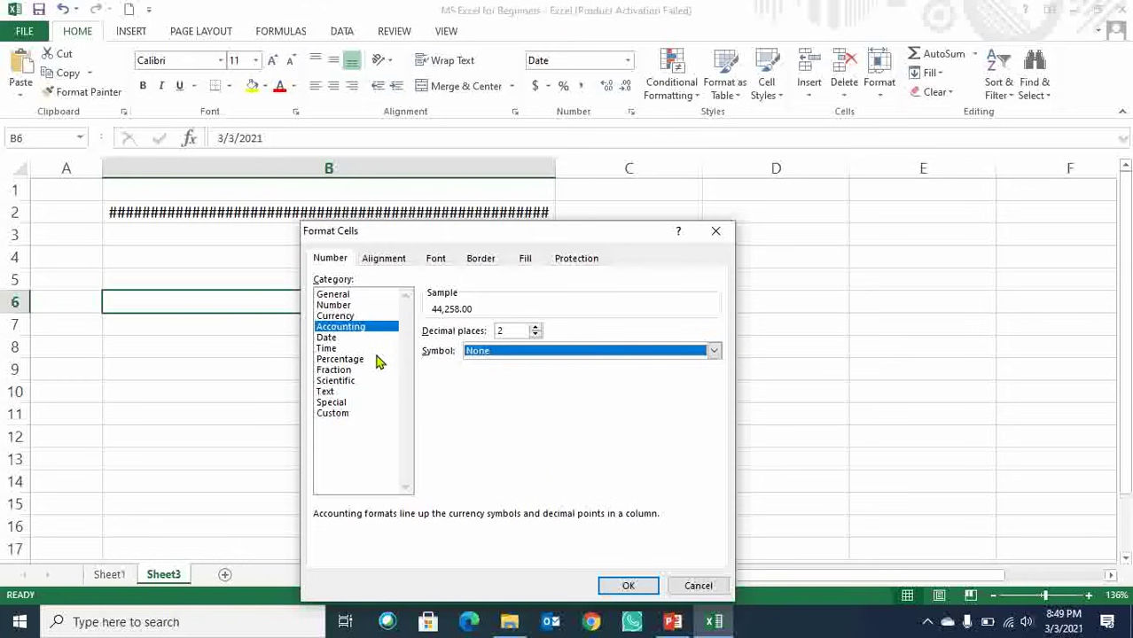
Examine the remaining format categories for B6, from Date and Time through Percentage, Fraction, Scientific, Text and Special to Custom.
left_click(328, 338)
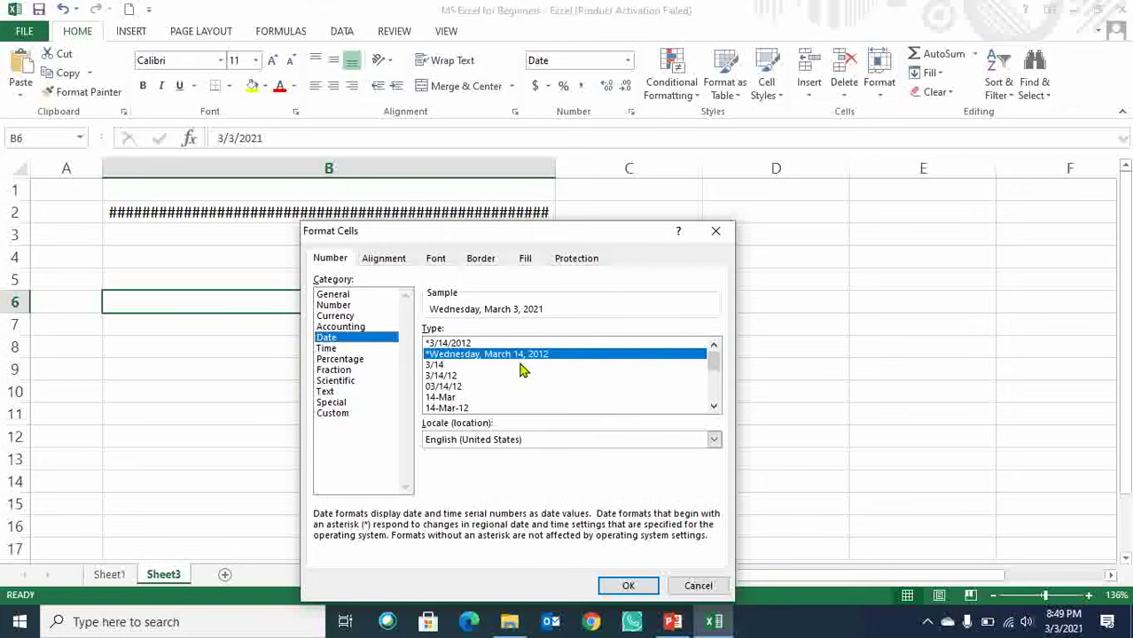
left_click(328, 348)
left_click(373, 359)
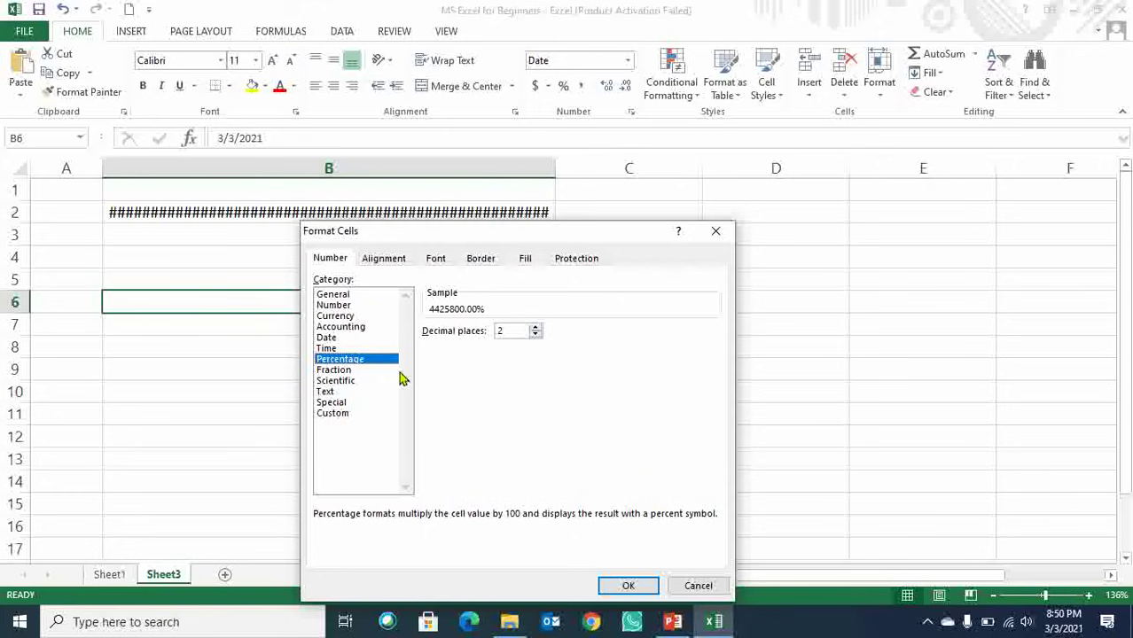
left_click(343, 371)
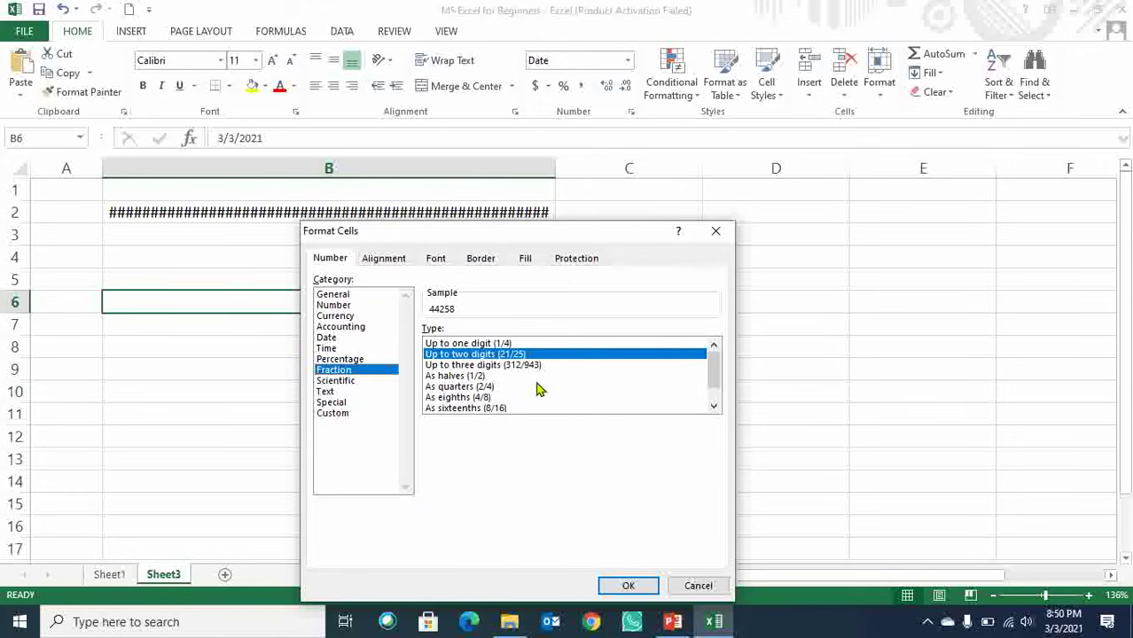
left_click(344, 381)
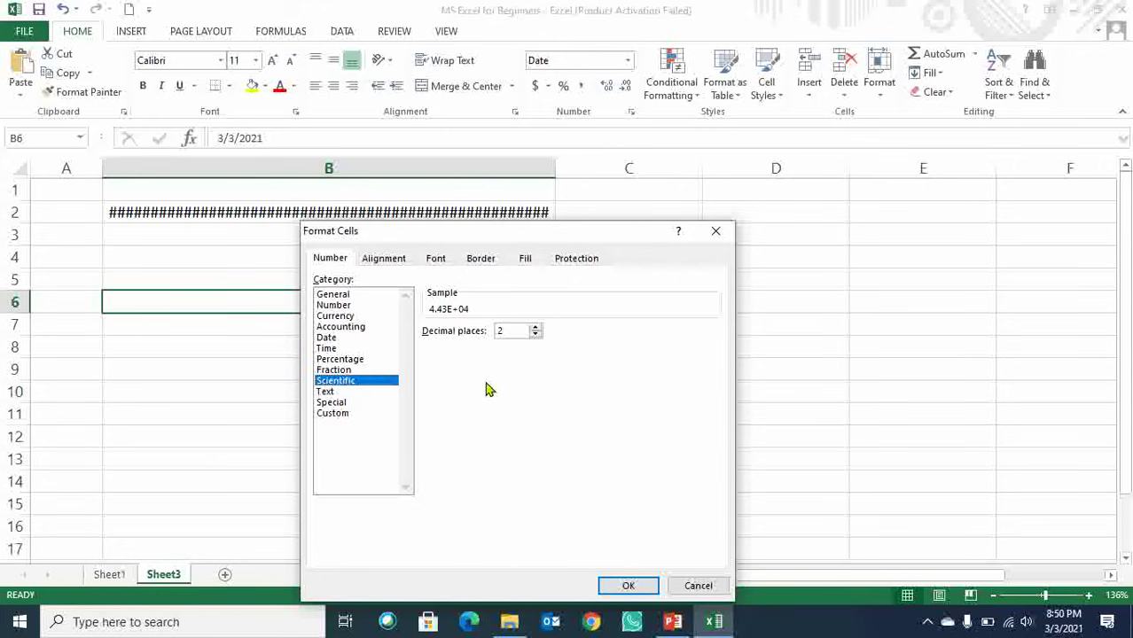
left_click(348, 392)
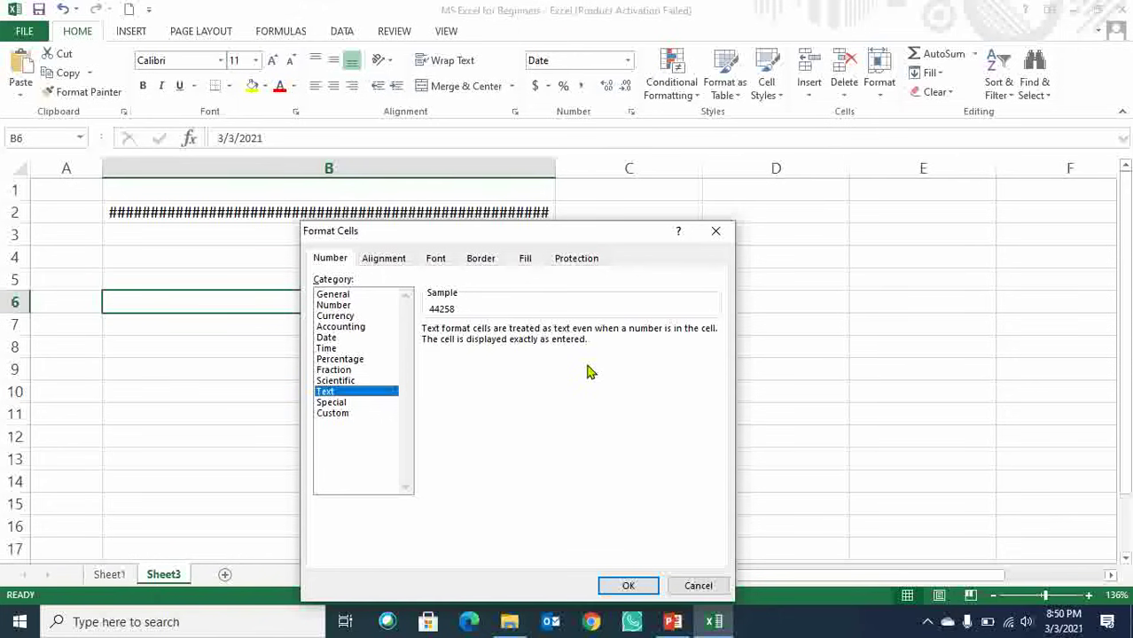
left_click(333, 404)
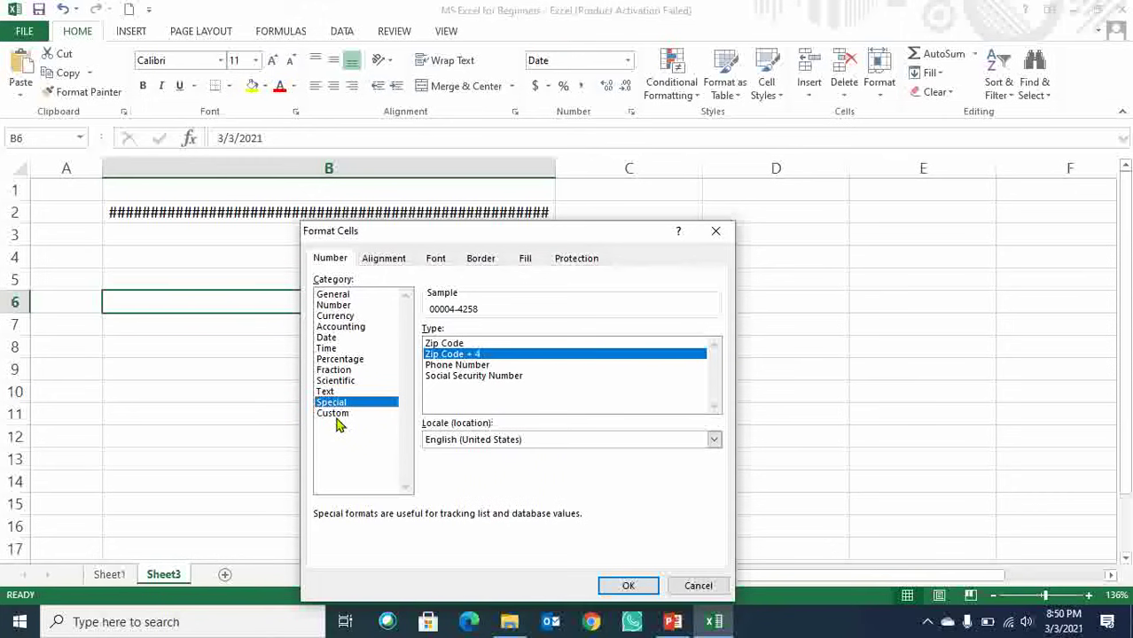
left_click(336, 415)
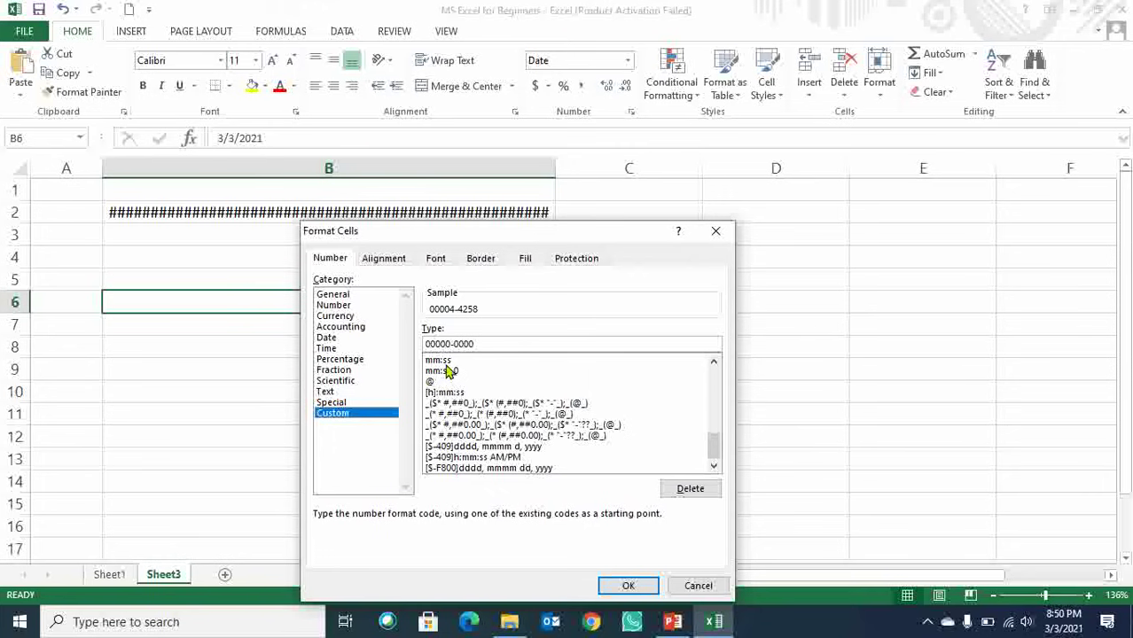
Apply the 14-Mar-12 date type to the date in B6.
left_click(326, 337)
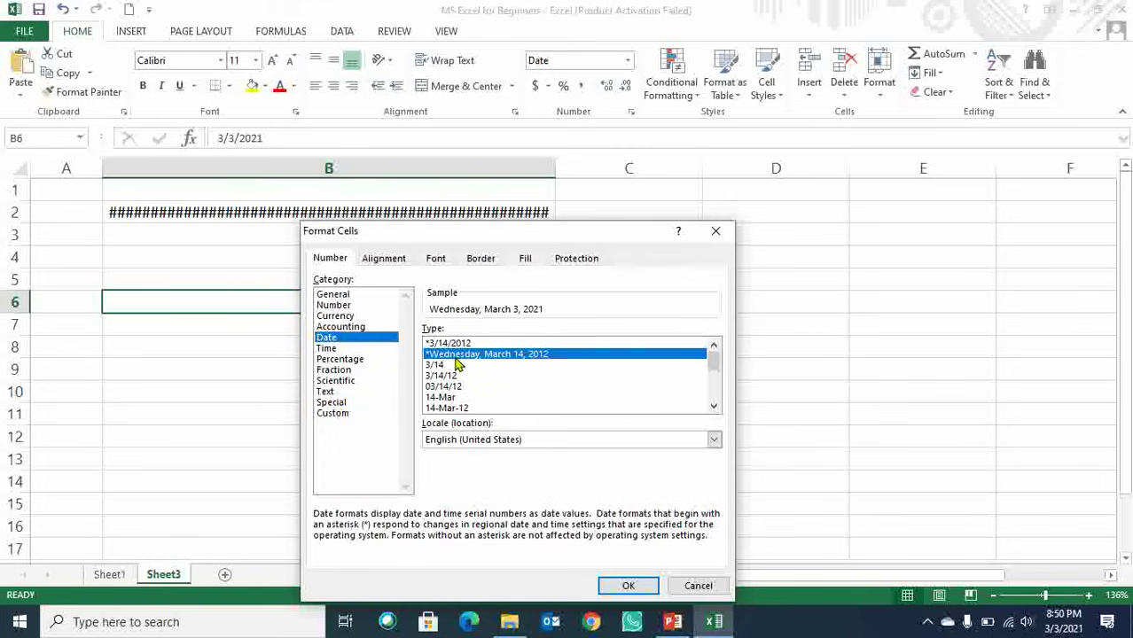
left_click(450, 408)
left_click(629, 586)
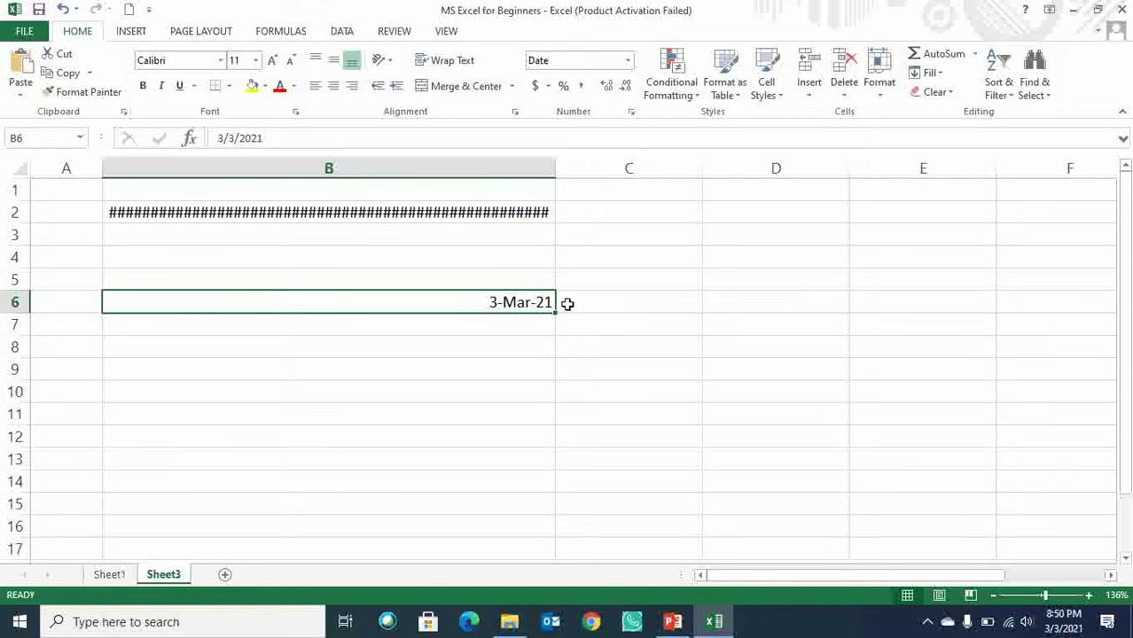
Enter the number 112 in cell C5.
left_click(549, 87)
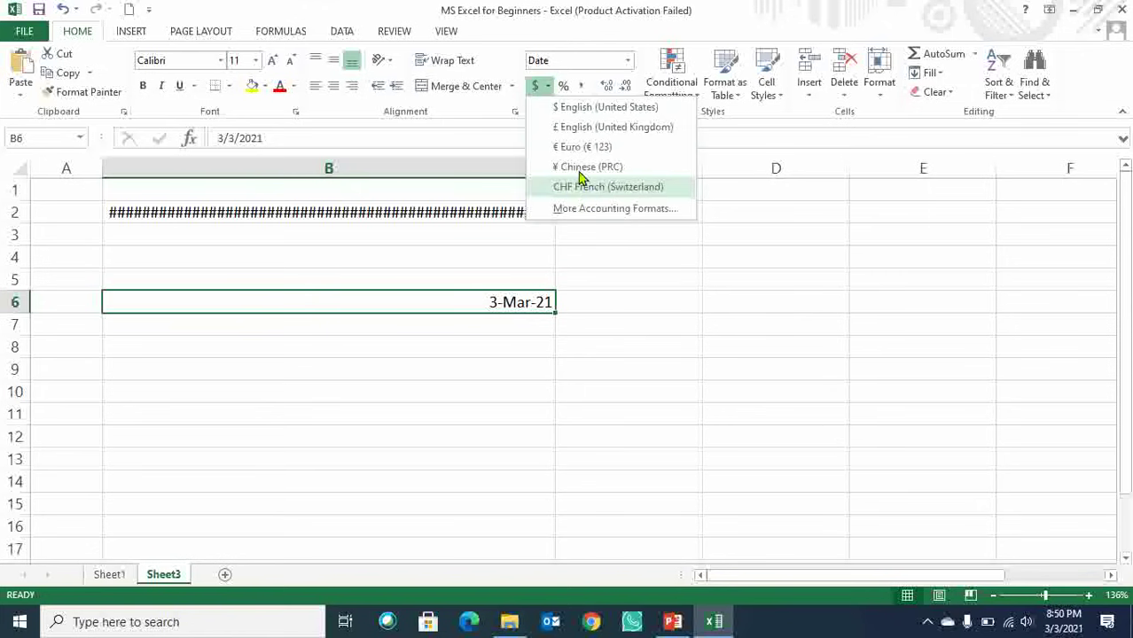
left_click(634, 290)
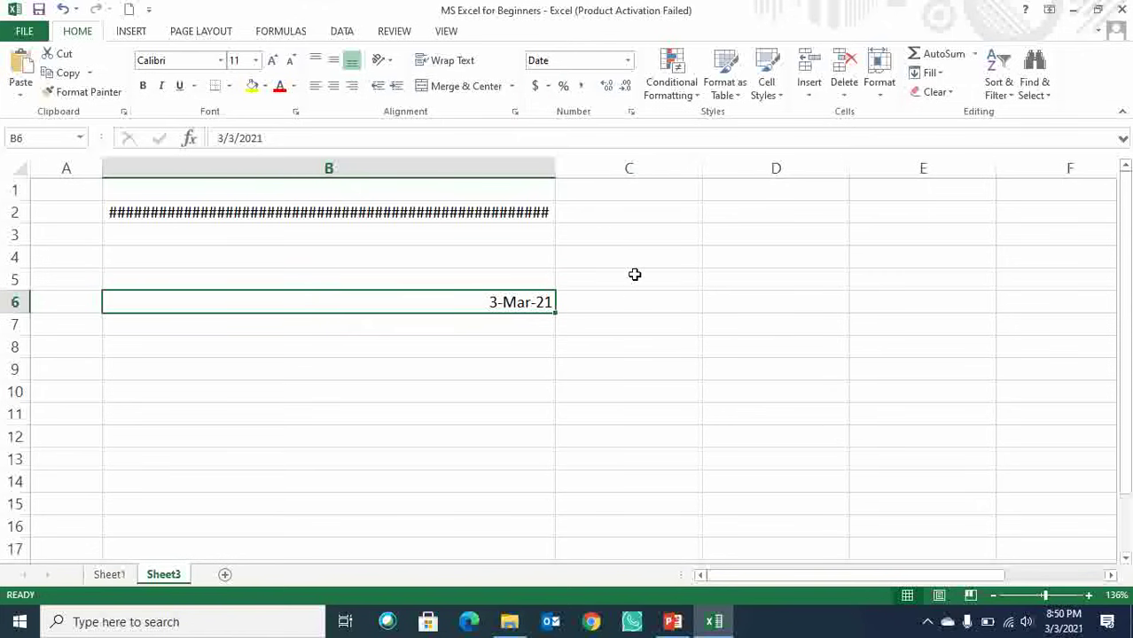
left_click(635, 274)
type("112")
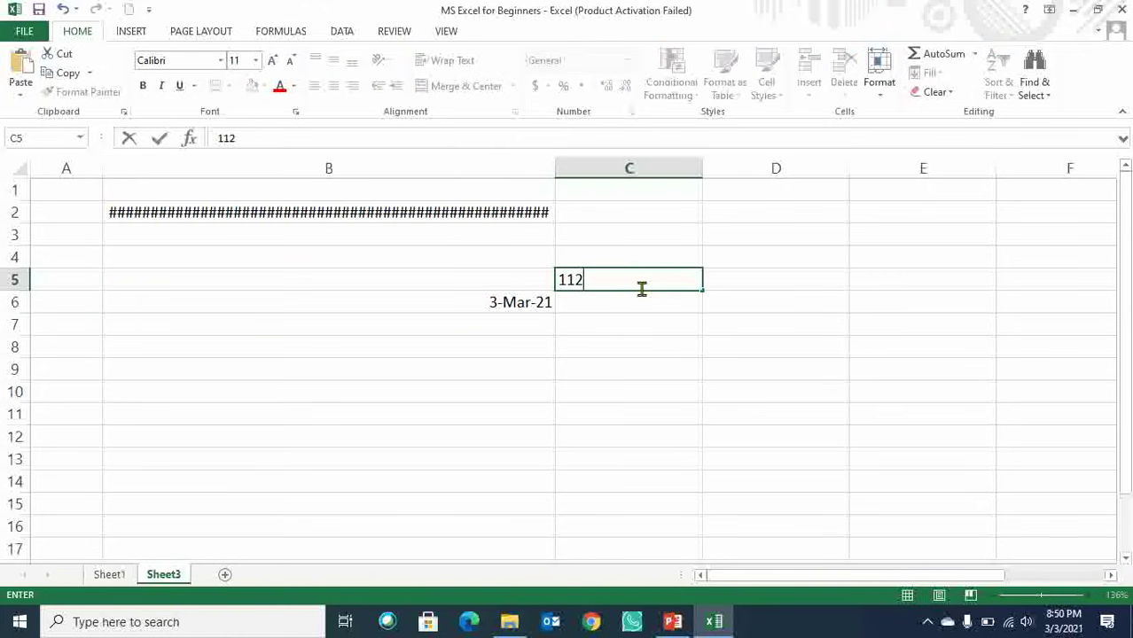
left_click(645, 362)
left_click(625, 285)
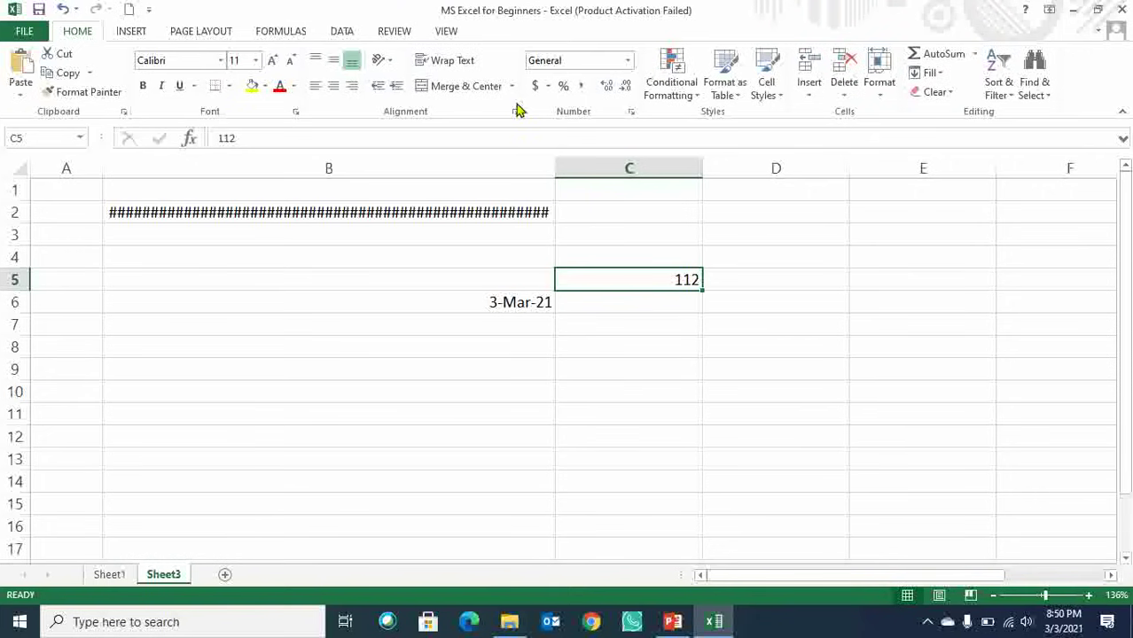
Format the 112 in C5 as English (United States) dollar accounting, and switch it to the Chinese (PRC) currency.
left_click(547, 87)
left_click(567, 107)
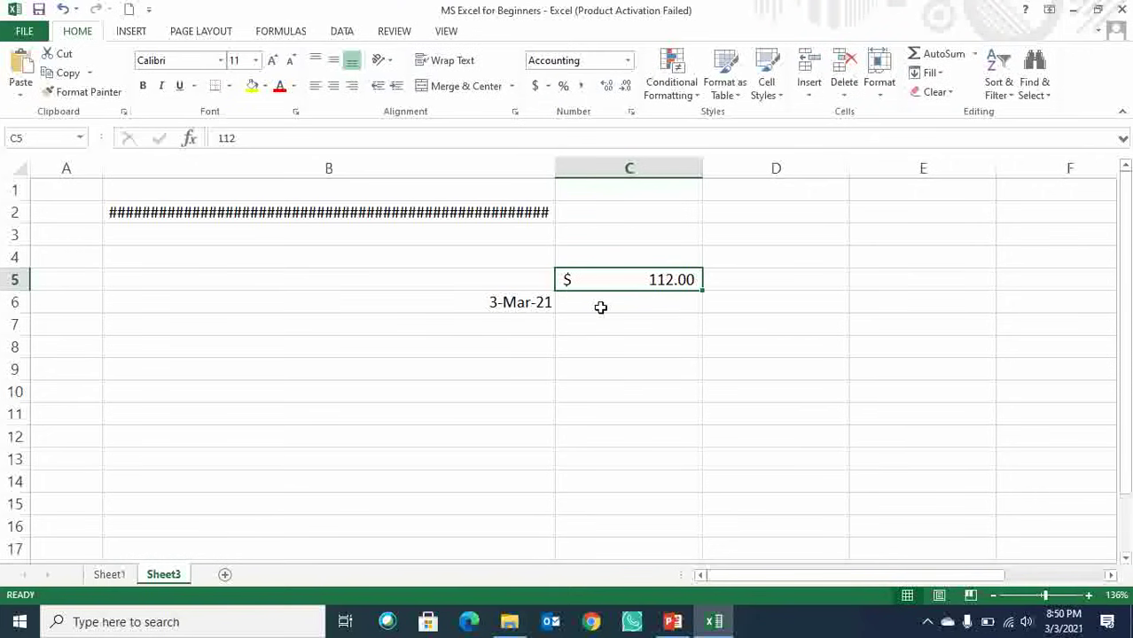
left_click(548, 87)
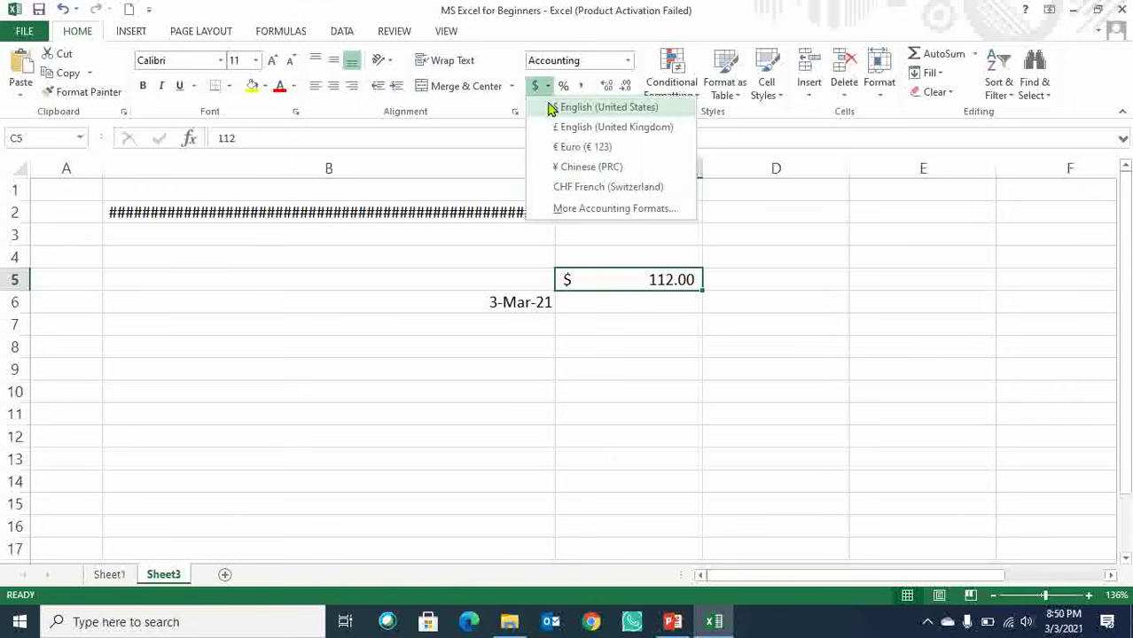
left_click(584, 167)
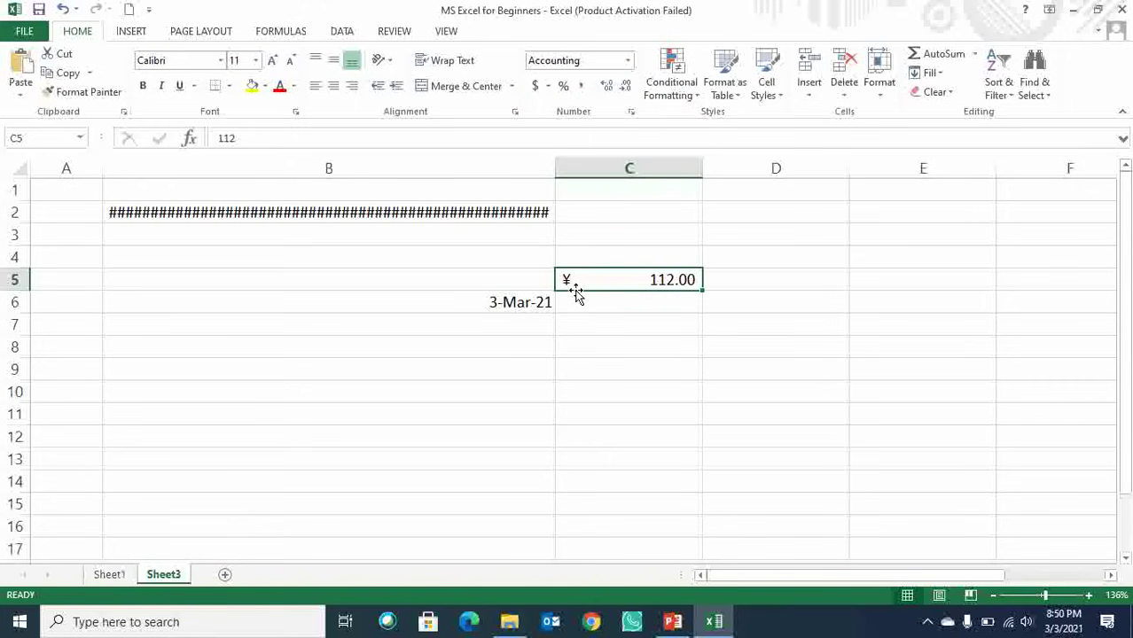
Enter 25 in cell C8 and apply the percentage format to it.
left_click(617, 340)
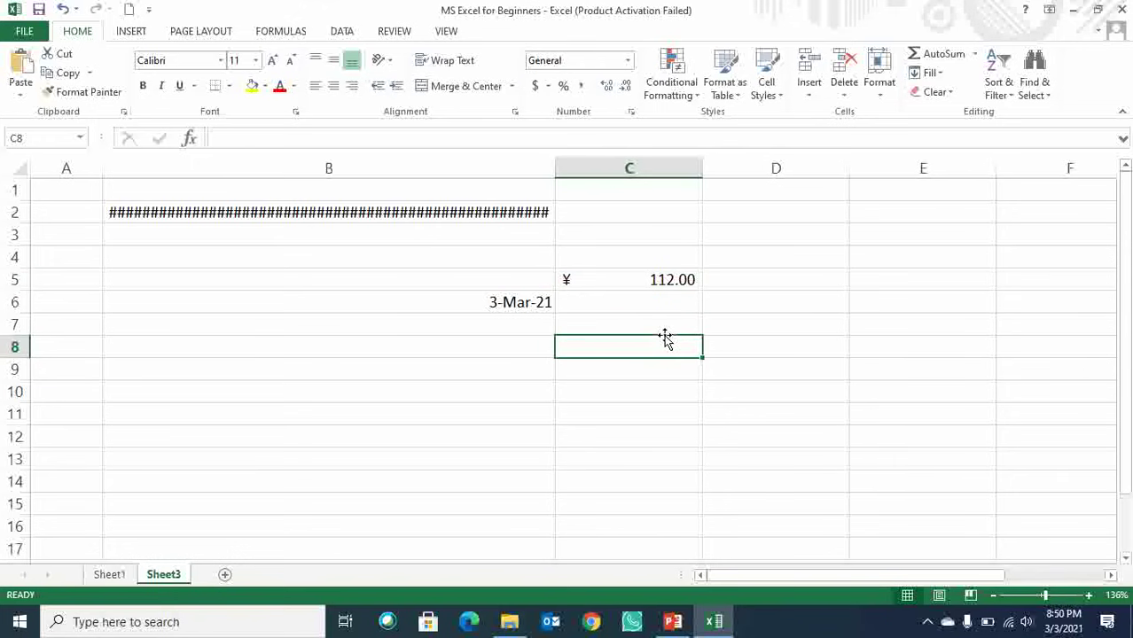
type("25")
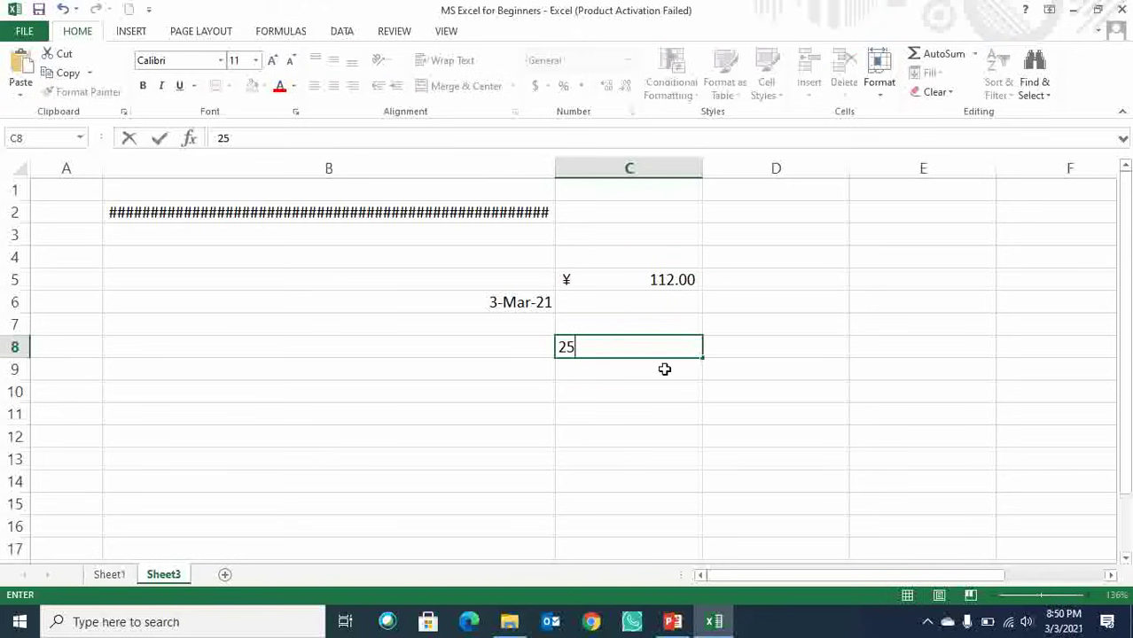
key("Return")
left_click(676, 351)
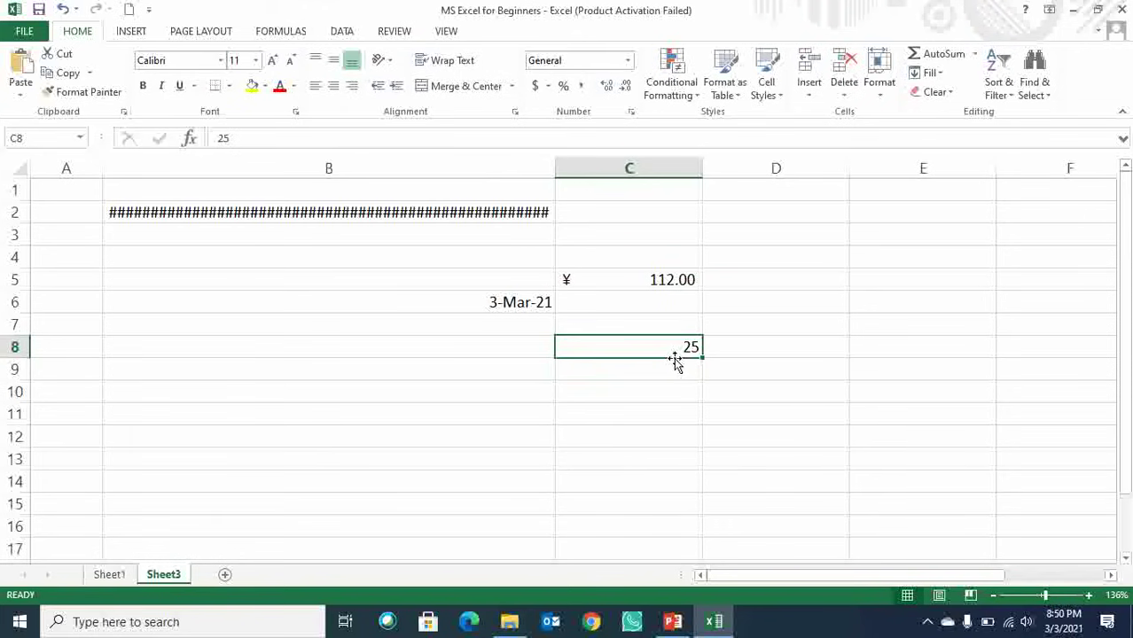
left_click(563, 89)
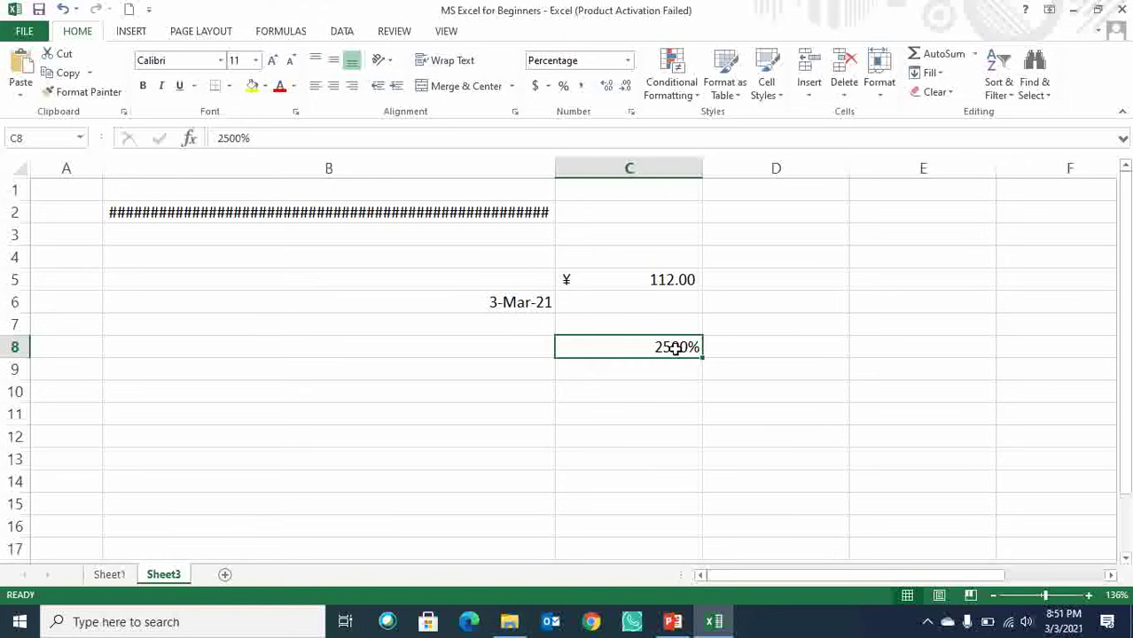
Decrease the decimals of the amount in C5 to none, and increase them to eight places.
left_click(675, 387)
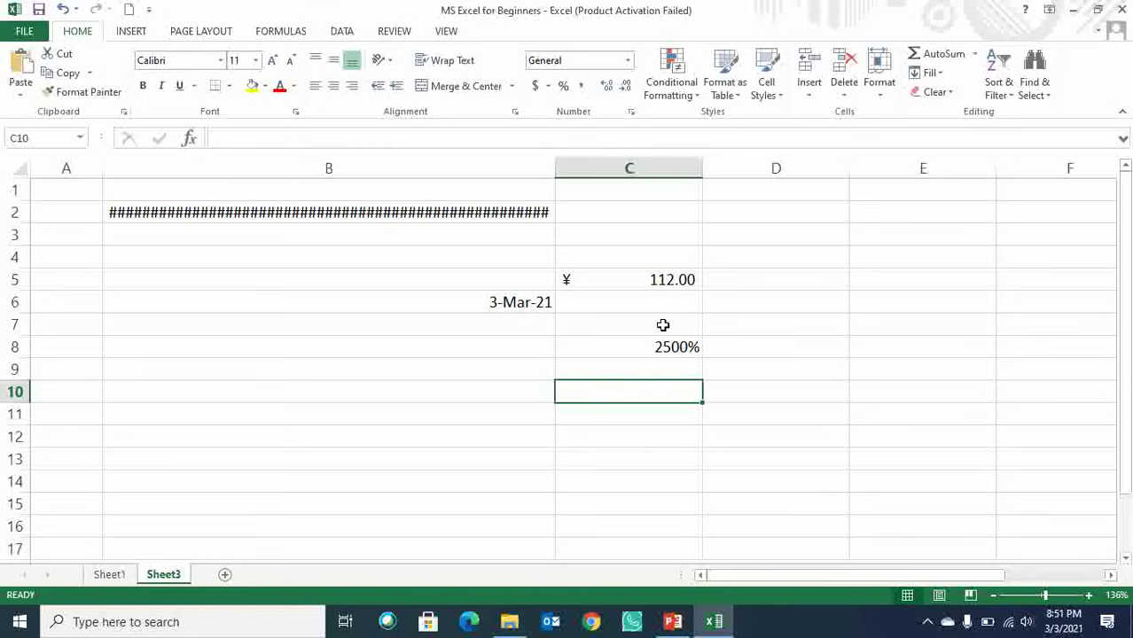
left_click(691, 282)
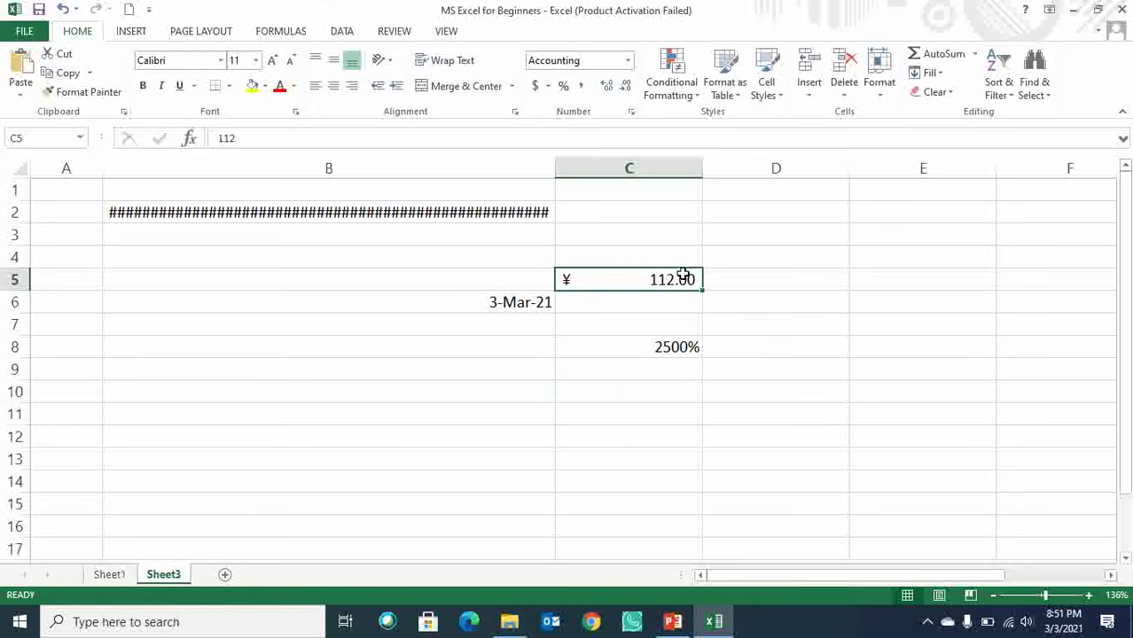
left_click(626, 86)
left_click(626, 86)
left_click(607, 86)
left_click(607, 86)
left_click(607, 86)
left_click(607, 86)
left_click(607, 85)
left_click(607, 86)
left_click(607, 86)
left_click(608, 88)
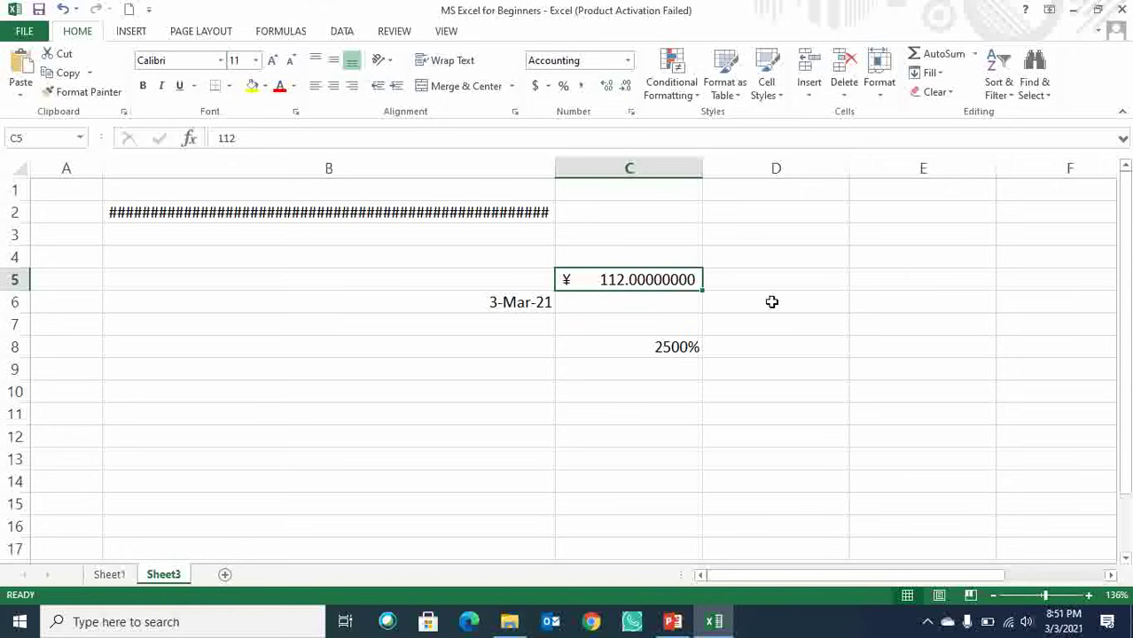
Decrease the amount in C5 from eight decimals to no decimal places.
left_click(626, 86)
left_click(626, 87)
left_click(626, 87)
left_click(625, 87)
left_click(626, 87)
left_click(626, 87)
left_click(626, 87)
left_click(626, 87)
left_click(773, 251)
Delete rows 2 to 11, which hold the sample values, from Sheet3.
left_click_drag(150, 211, 782, 419)
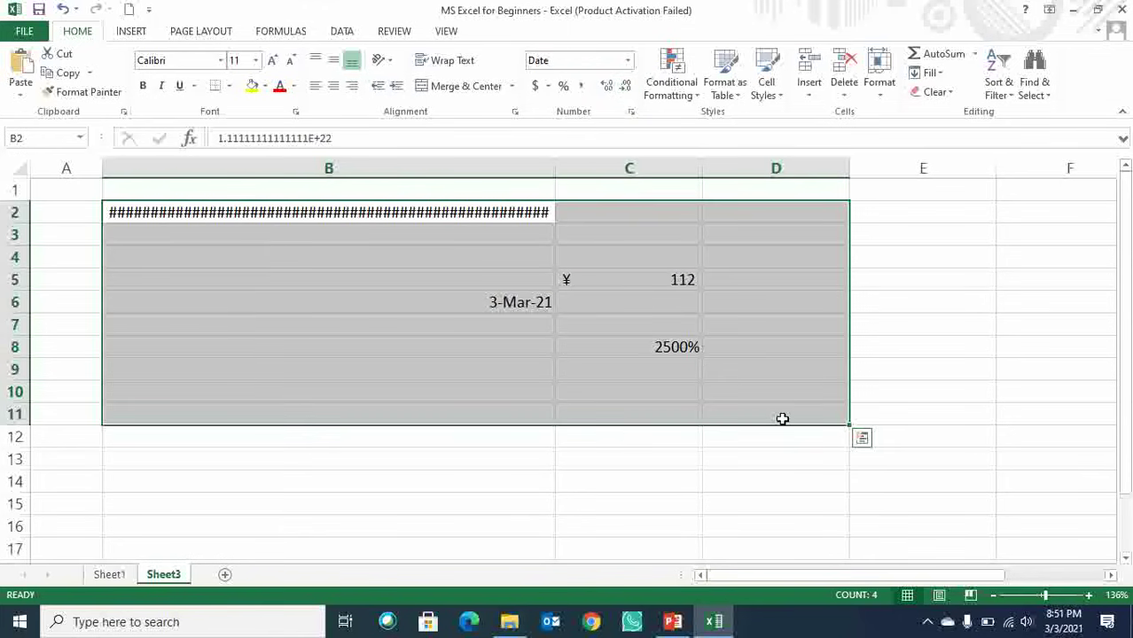
key("shift+space")
key("ctrl+minus")
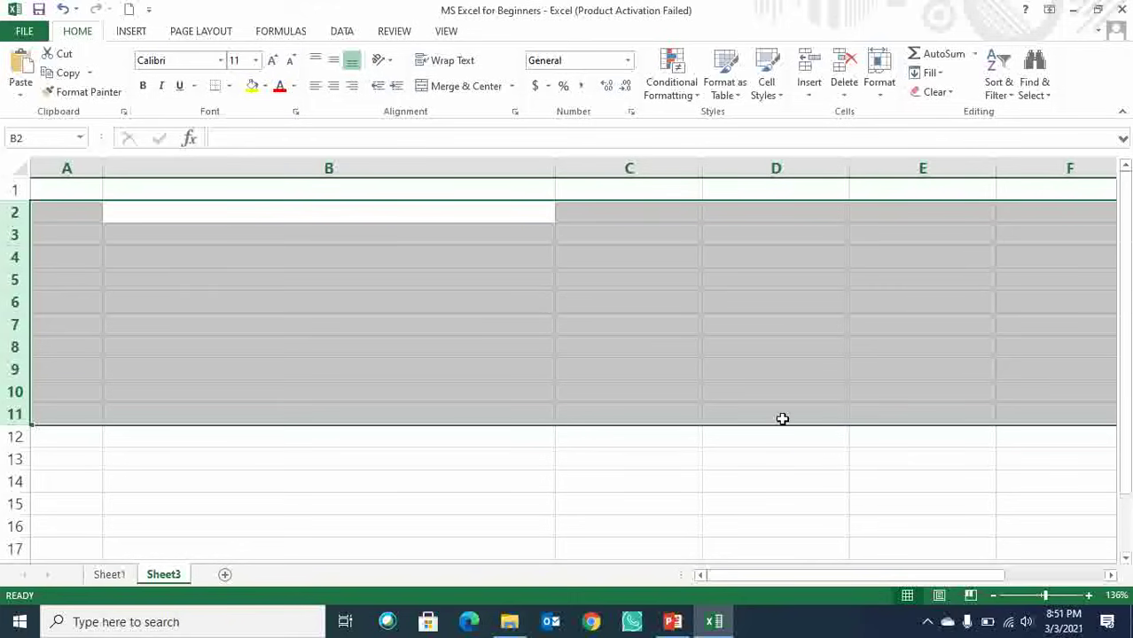
left_click(687, 96)
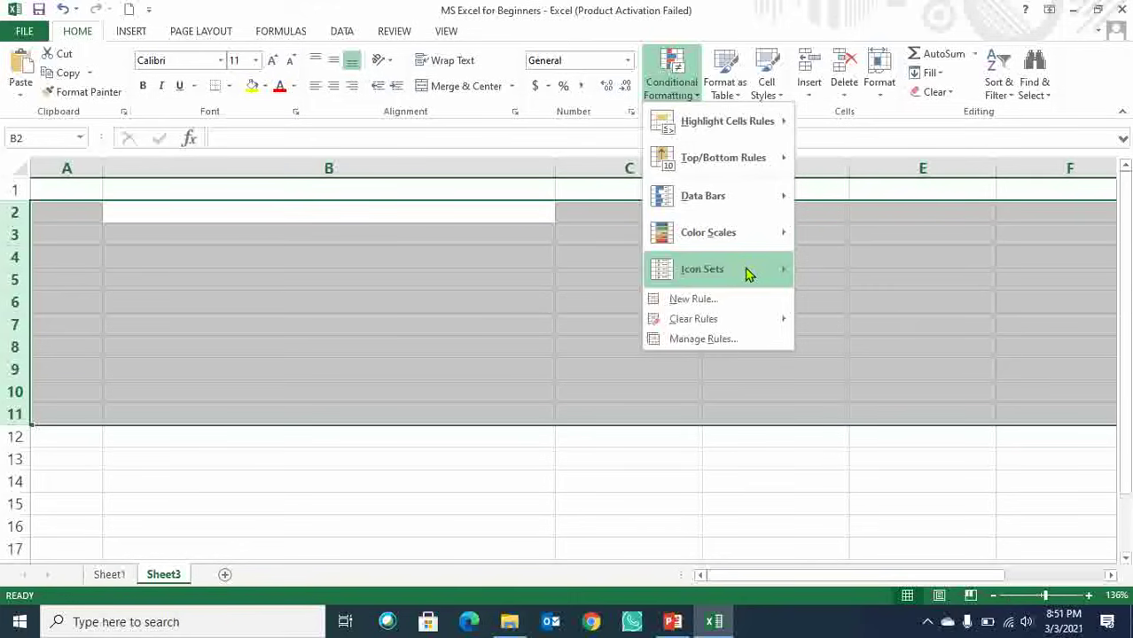
mouse_move(751, 275)
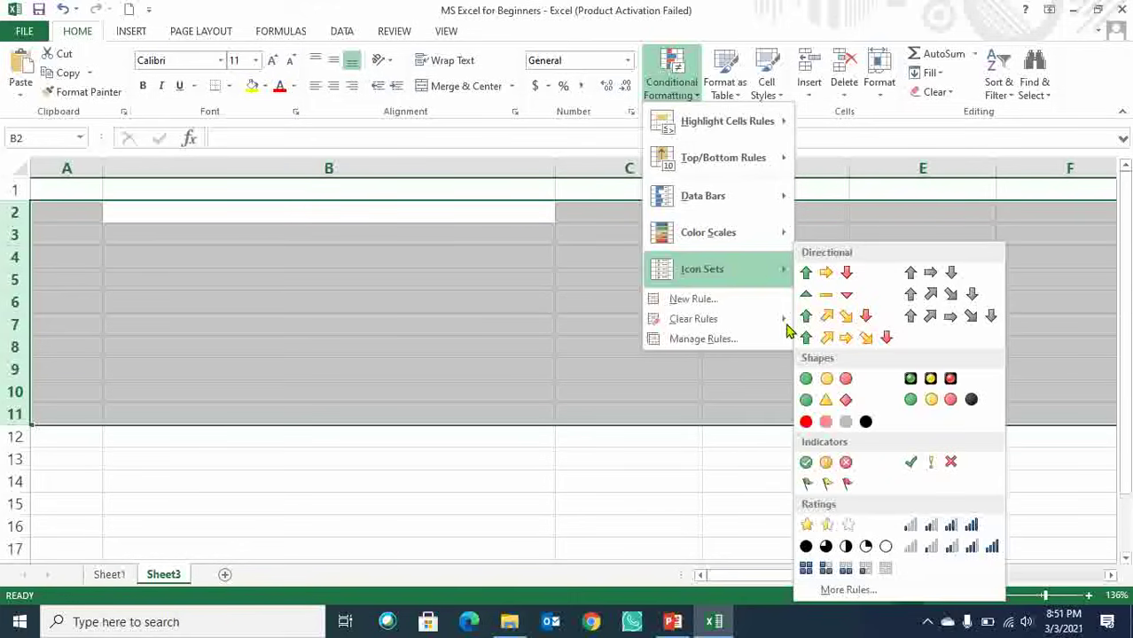
key("Escape")
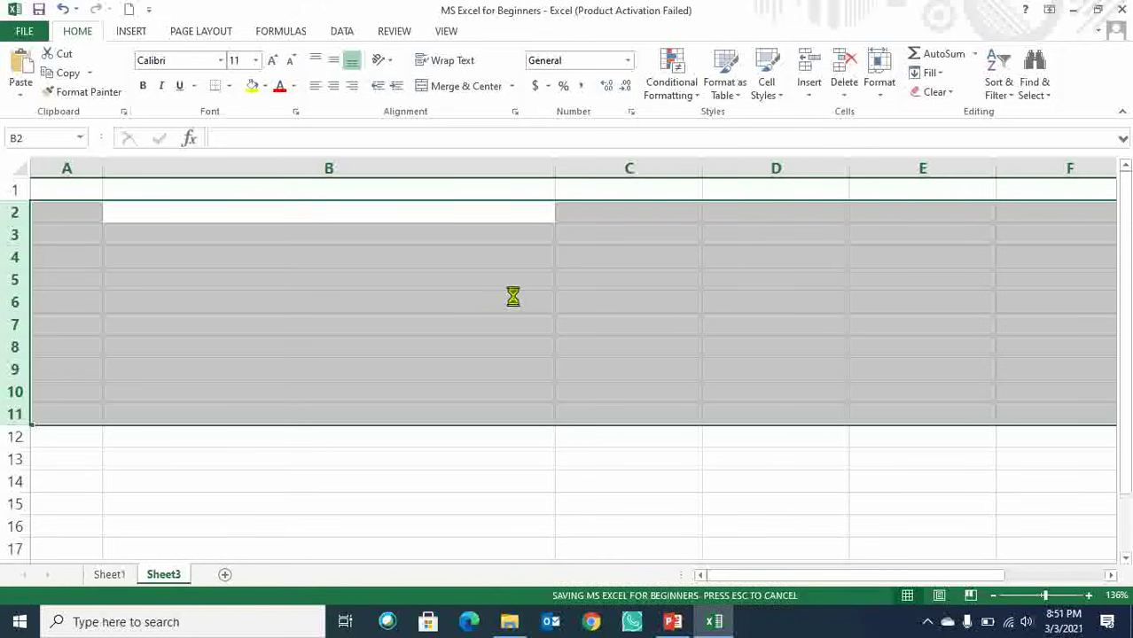
left_click(515, 296)
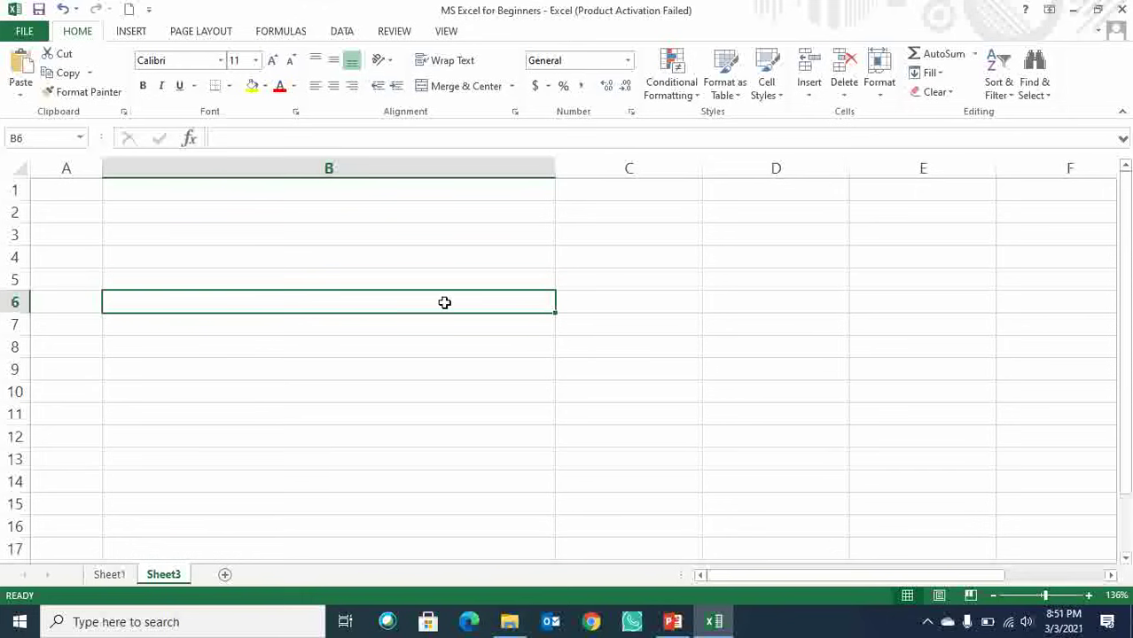
Enter the text Kushwaha Academy in cell B3 of Sheet3.
left_click(336, 233)
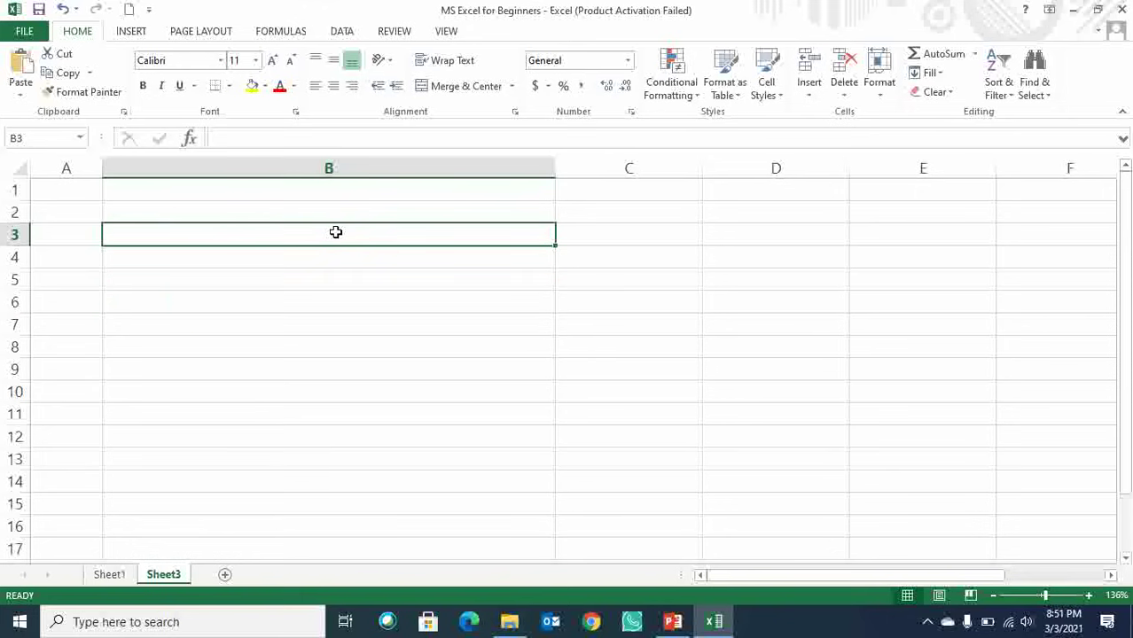
type("kUSHWAHA")
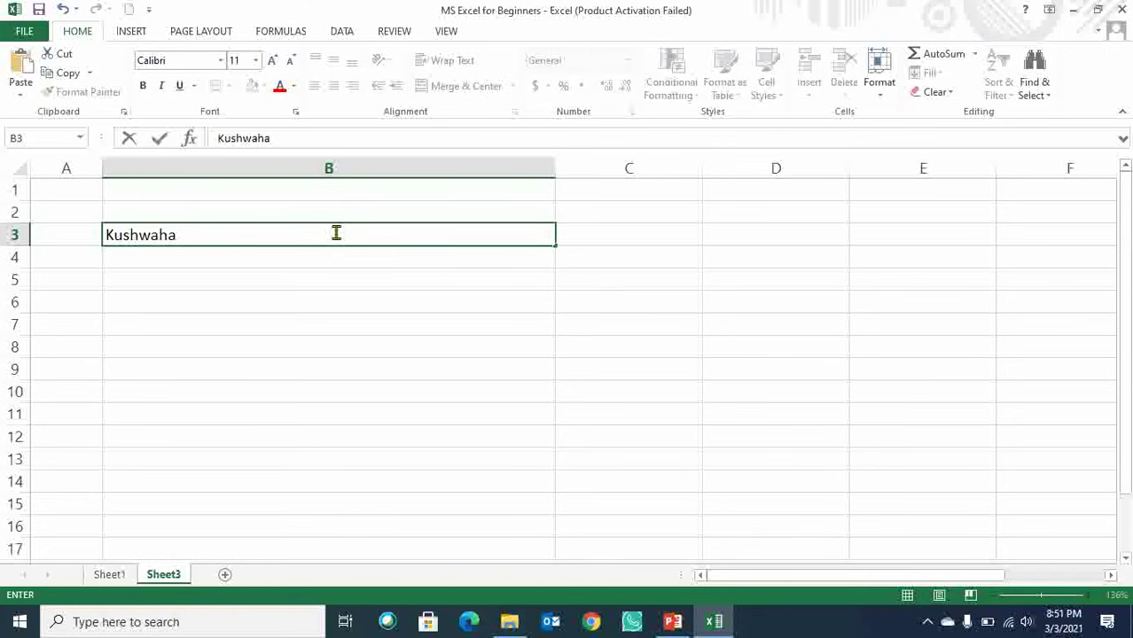
type(" Academy")
key("Return")
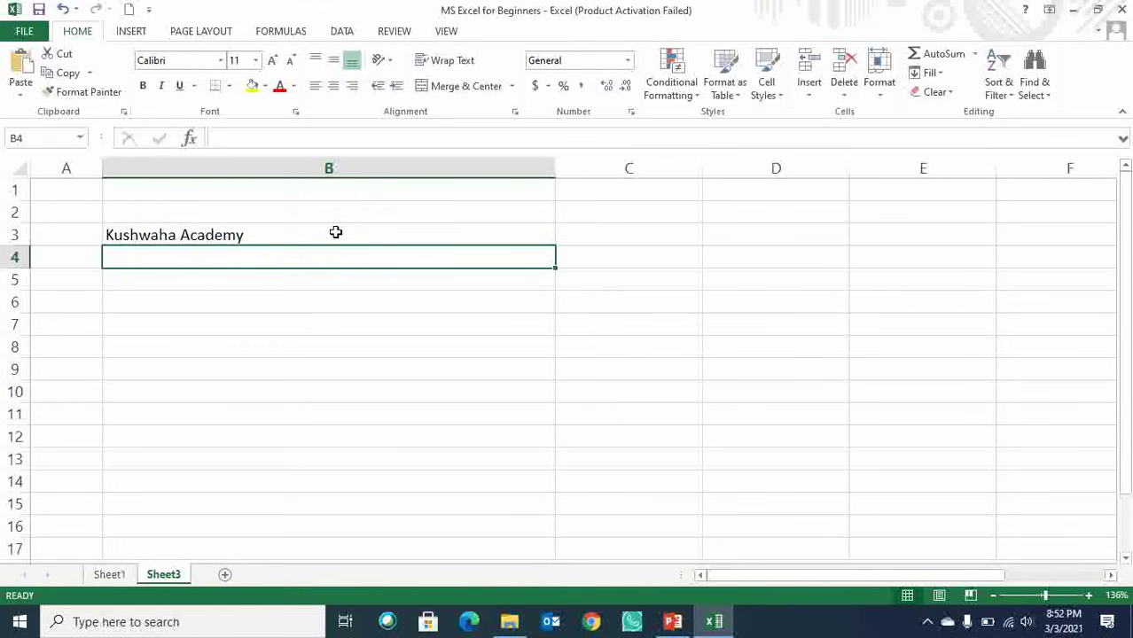
Fill cells B4 to B7 with two sample first names, alternating them so that each one occurs twice.
type("Ram")
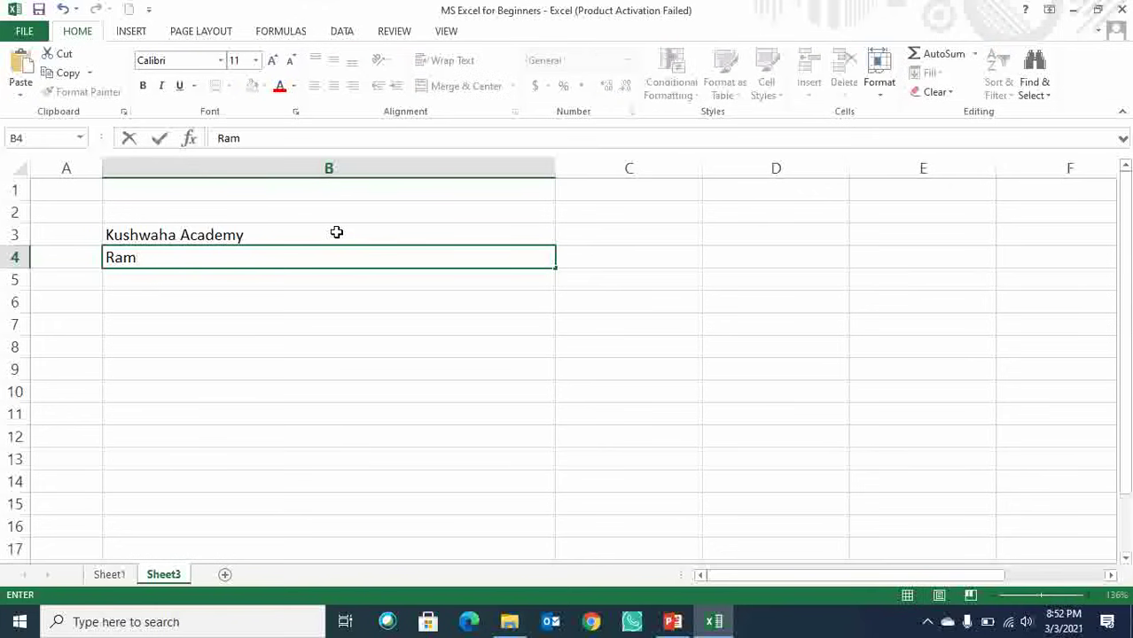
key("Return")
type("Shyam")
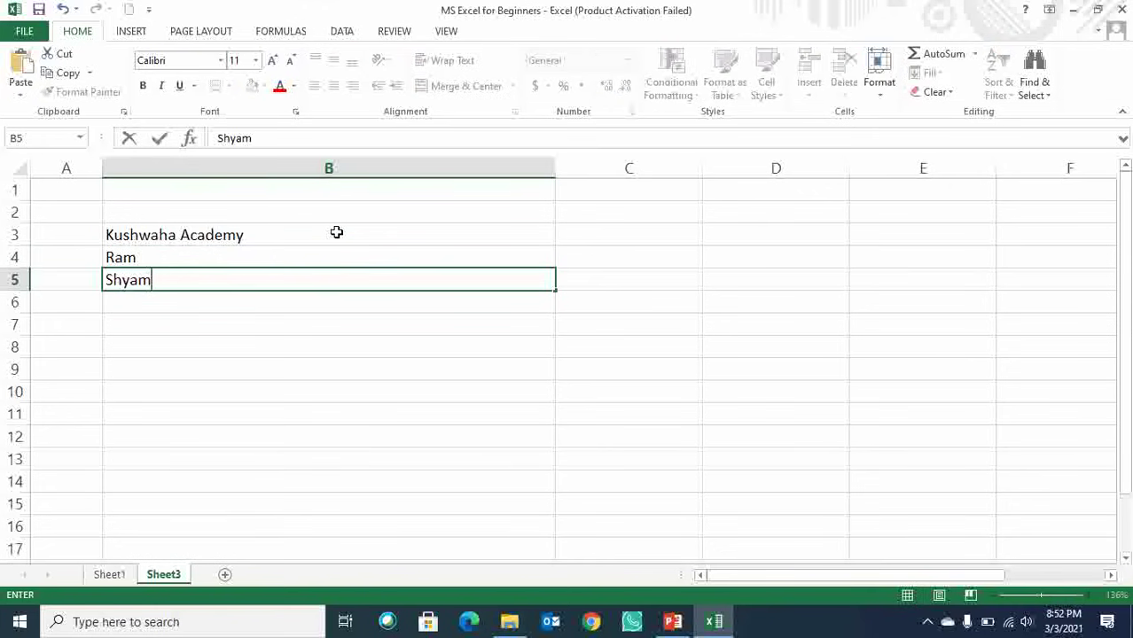
key("Return")
type("Ram")
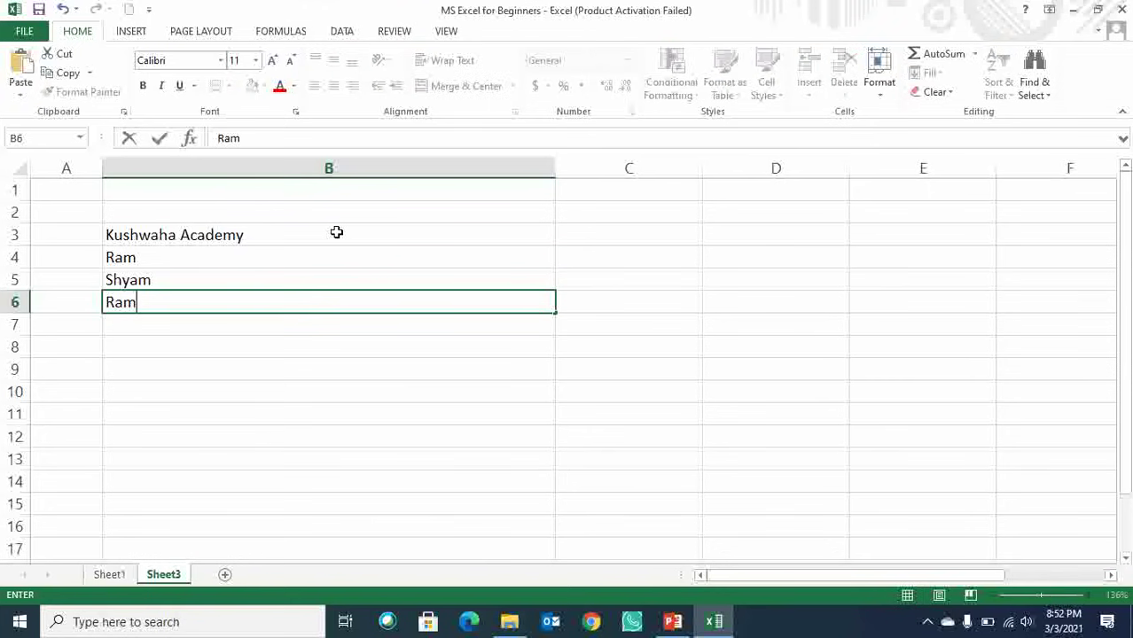
key("Return")
type("Shyam")
key("Return")
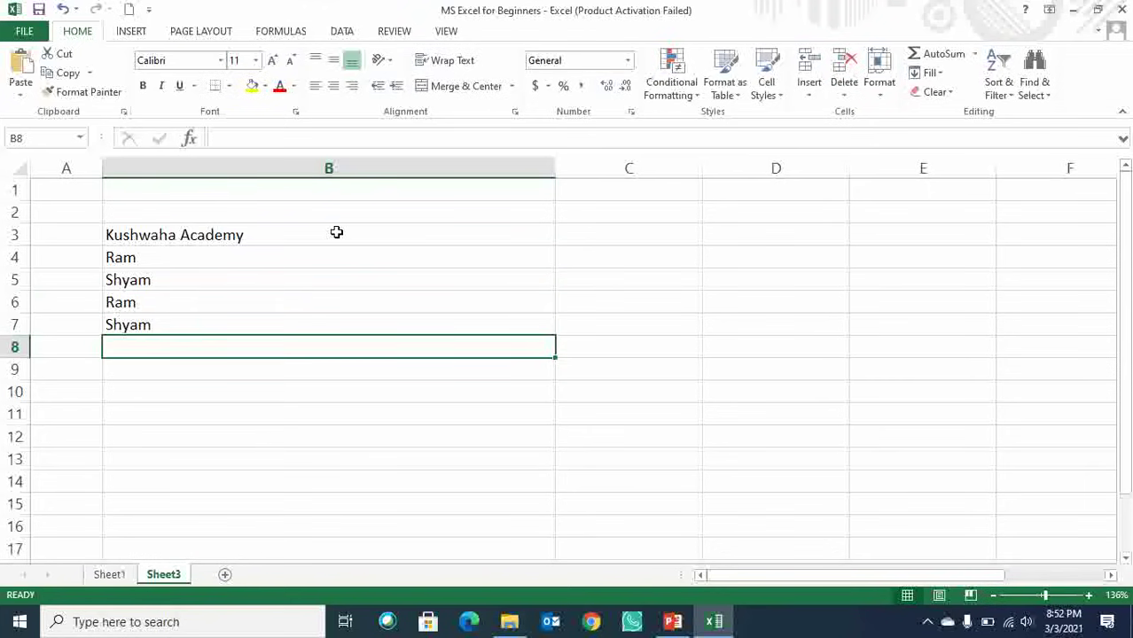
Repeat Kushwaha Academy in B8 and enter two further first names, each used only once, in B9 and B10.
type("Kushwaha")
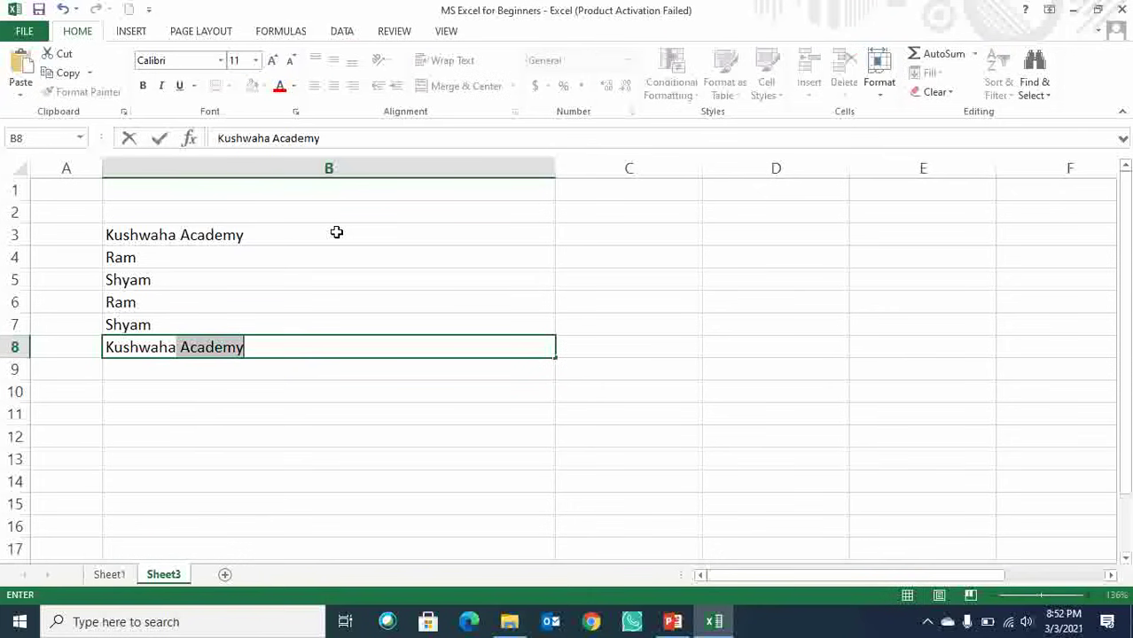
key("Return")
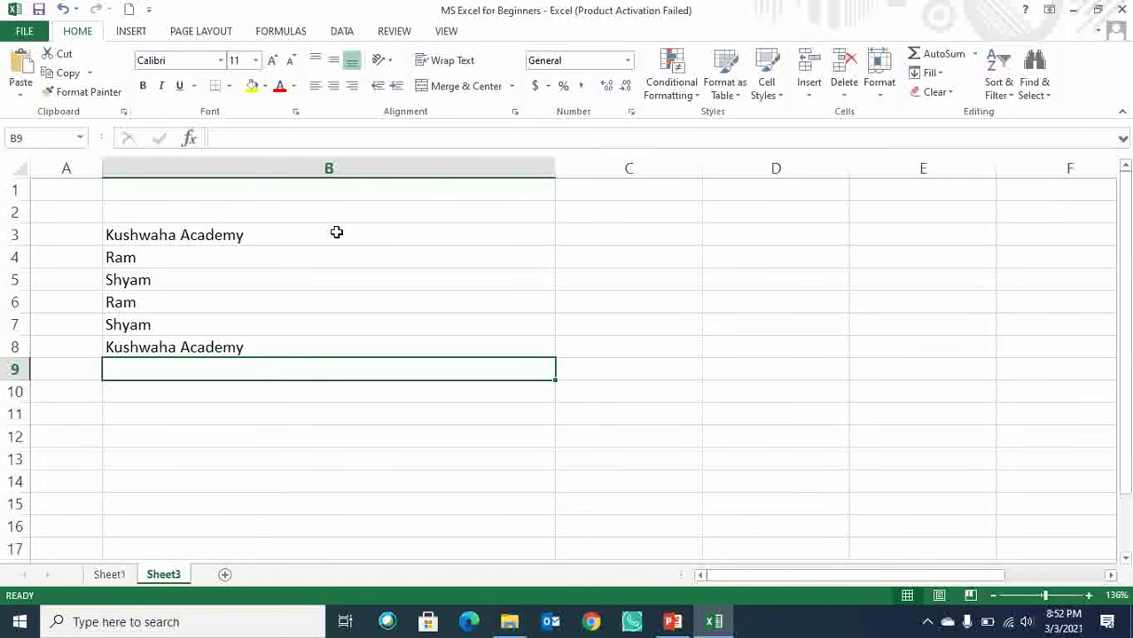
key("Up")
key("Down")
type("rohan")
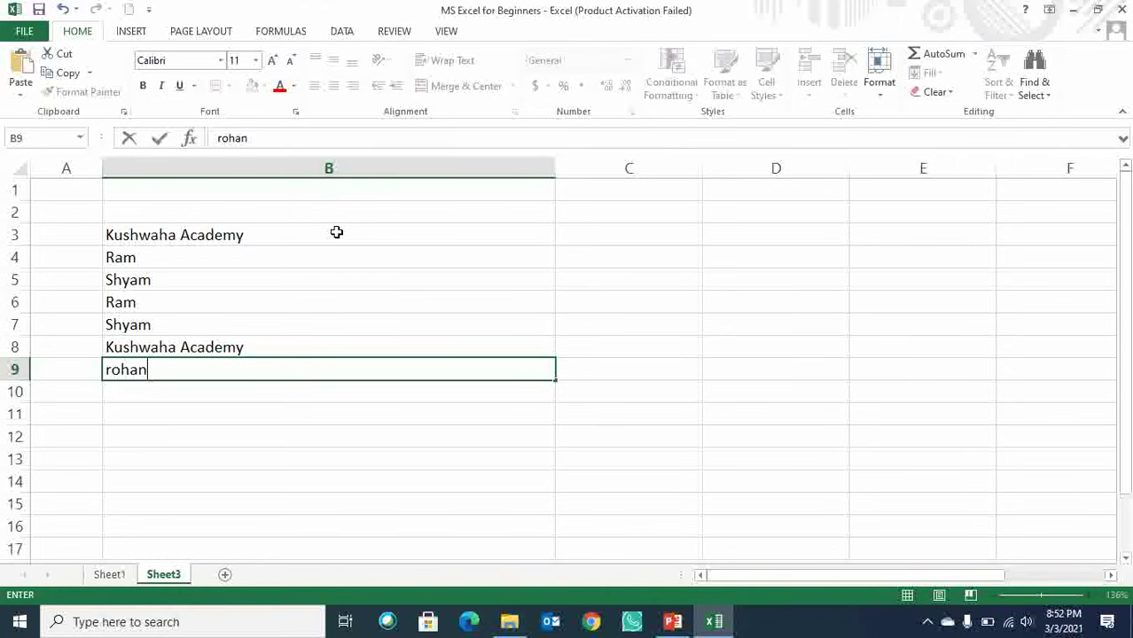
key("Return")
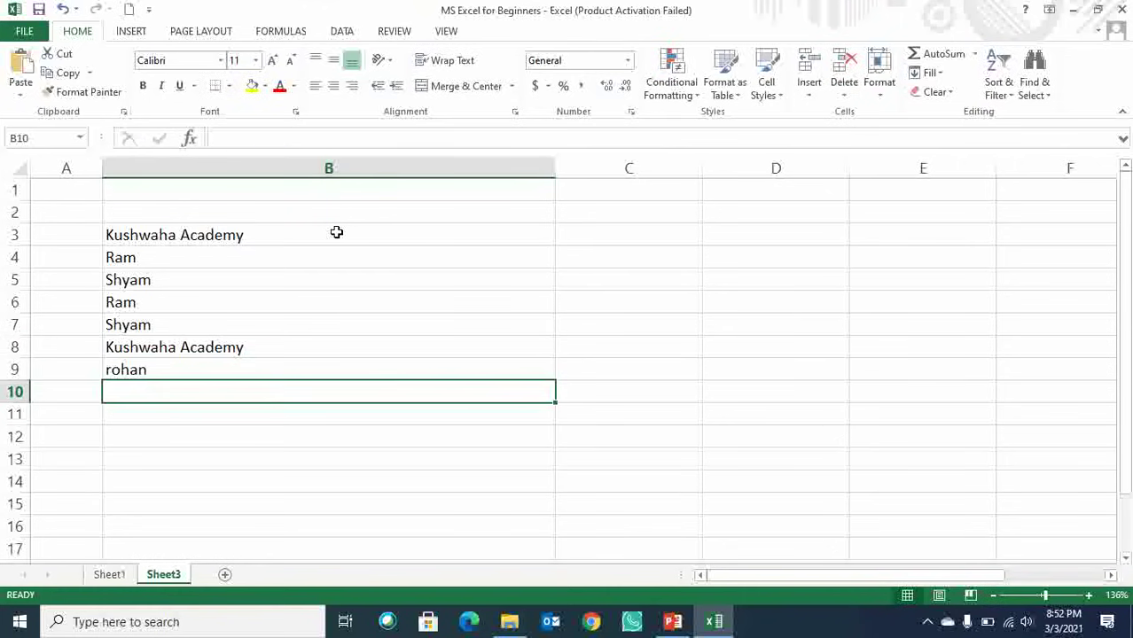
type("sohan")
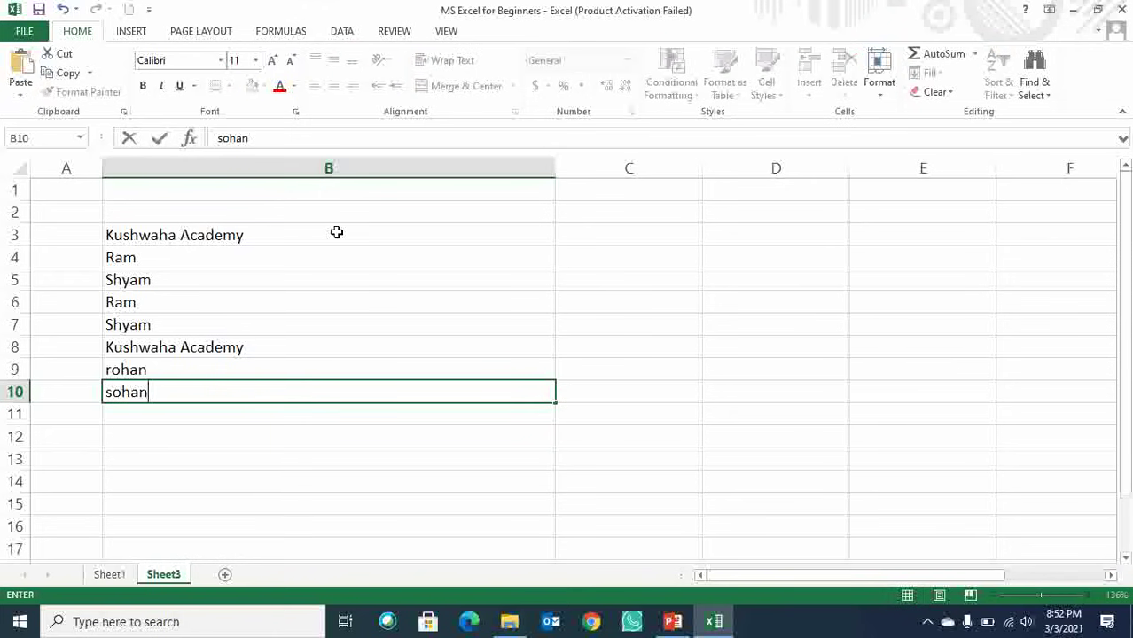
key("ctrl+Return")
Examine the entries in B3 to B10 for those that repeat and those that occur only once.
left_click_drag(275, 235, 297, 393)
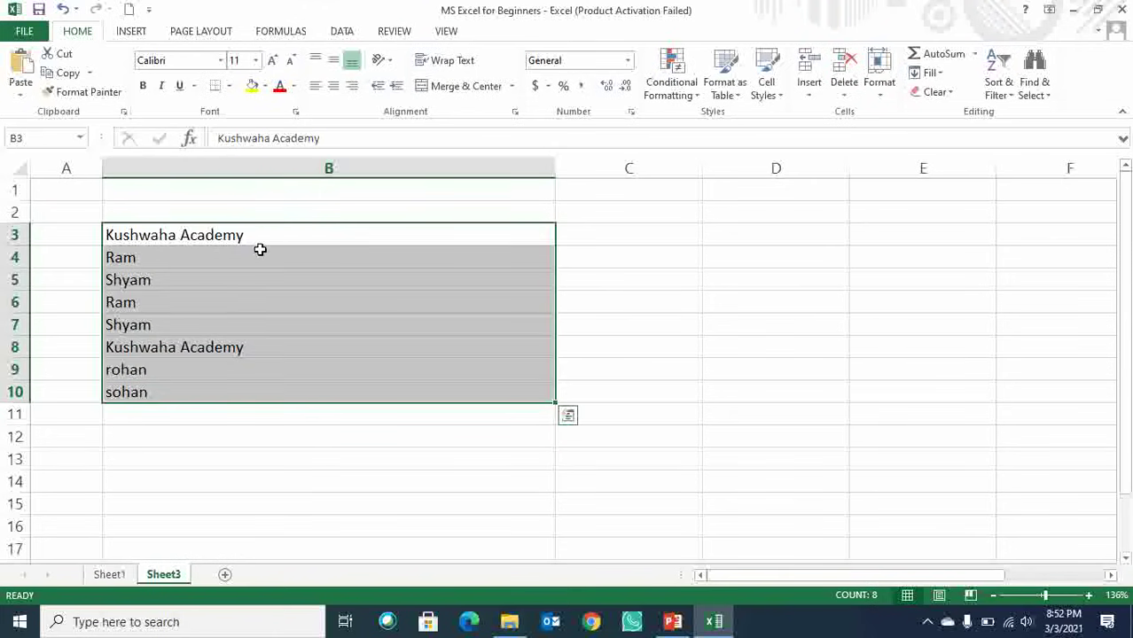
left_click(299, 437)
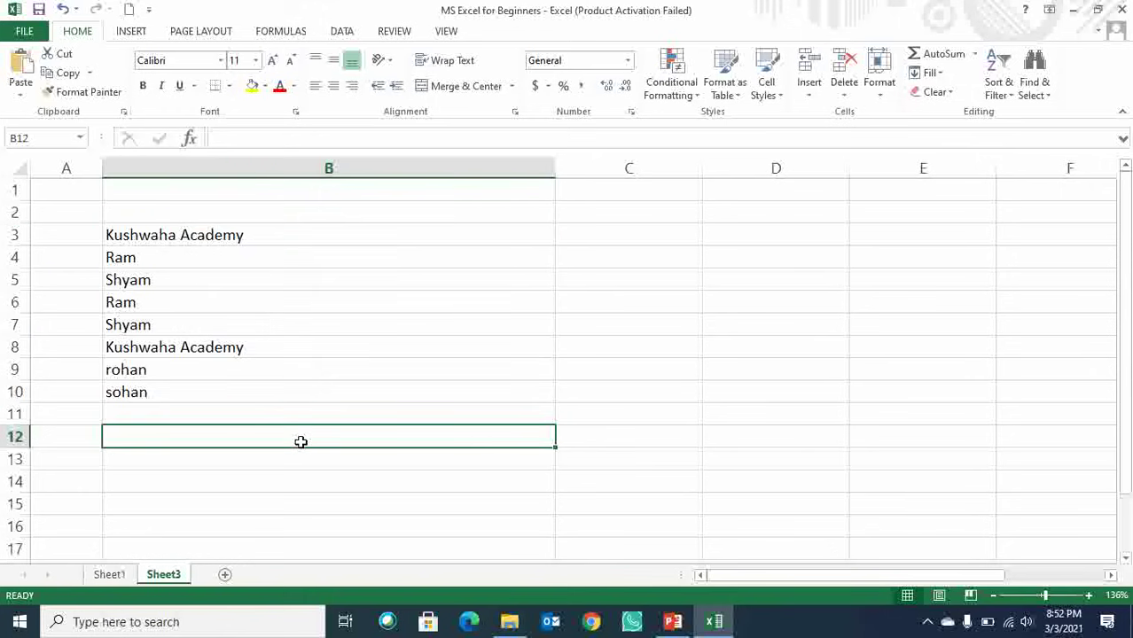
double_click(251, 234)
left_click(282, 321)
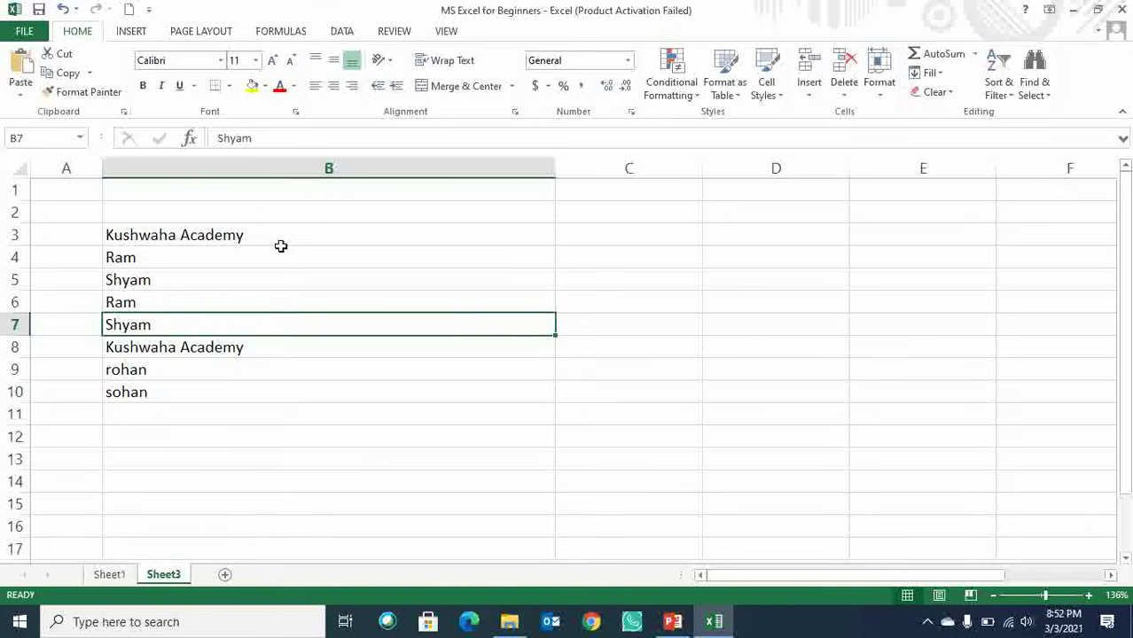
left_click(195, 234)
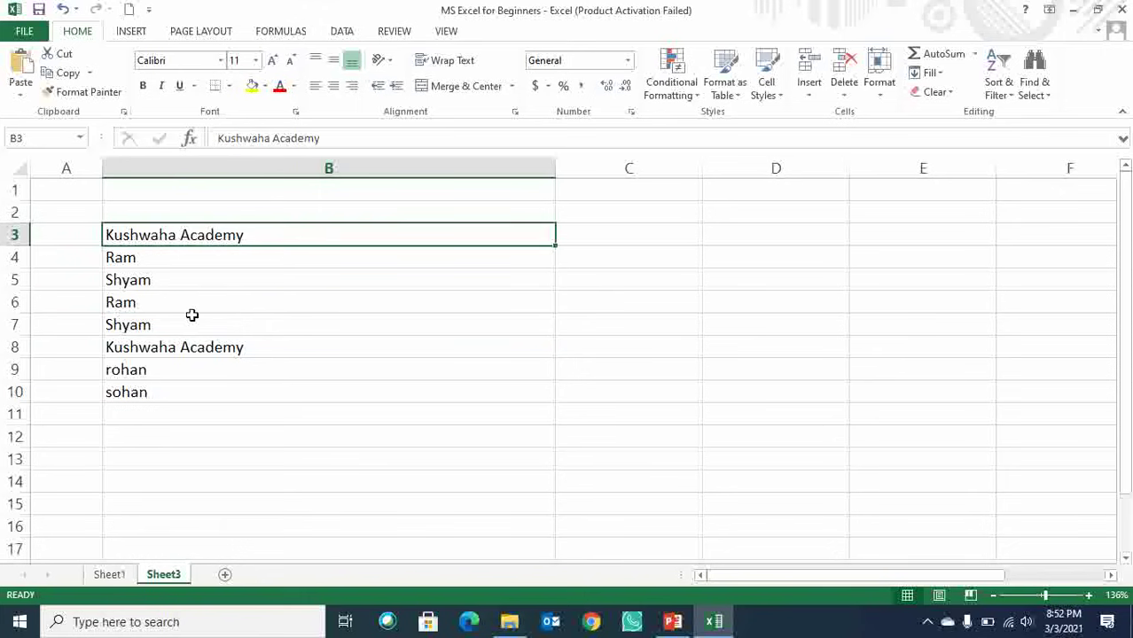
left_click(183, 348)
left_click_drag(182, 234, 177, 392)
left_click(159, 258)
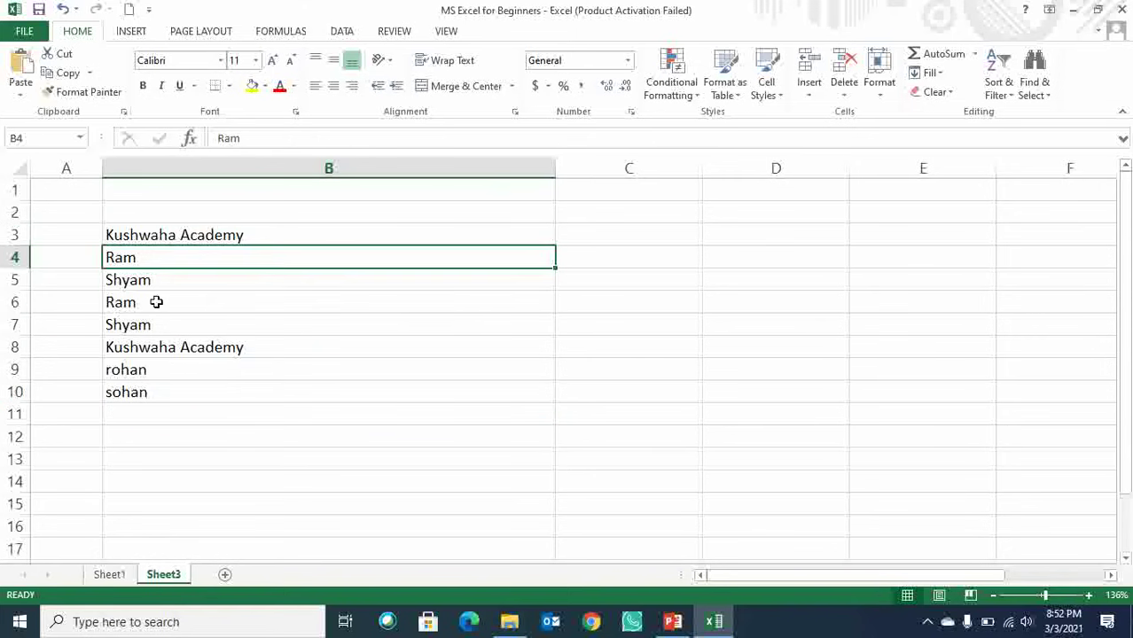
left_click(158, 303)
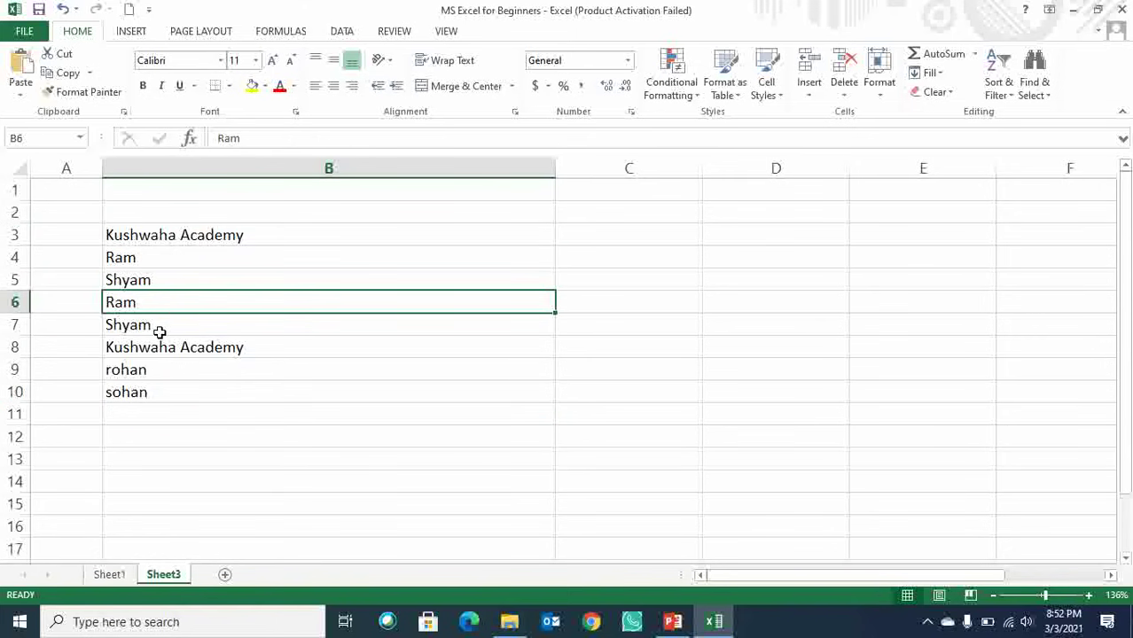
left_click(161, 378)
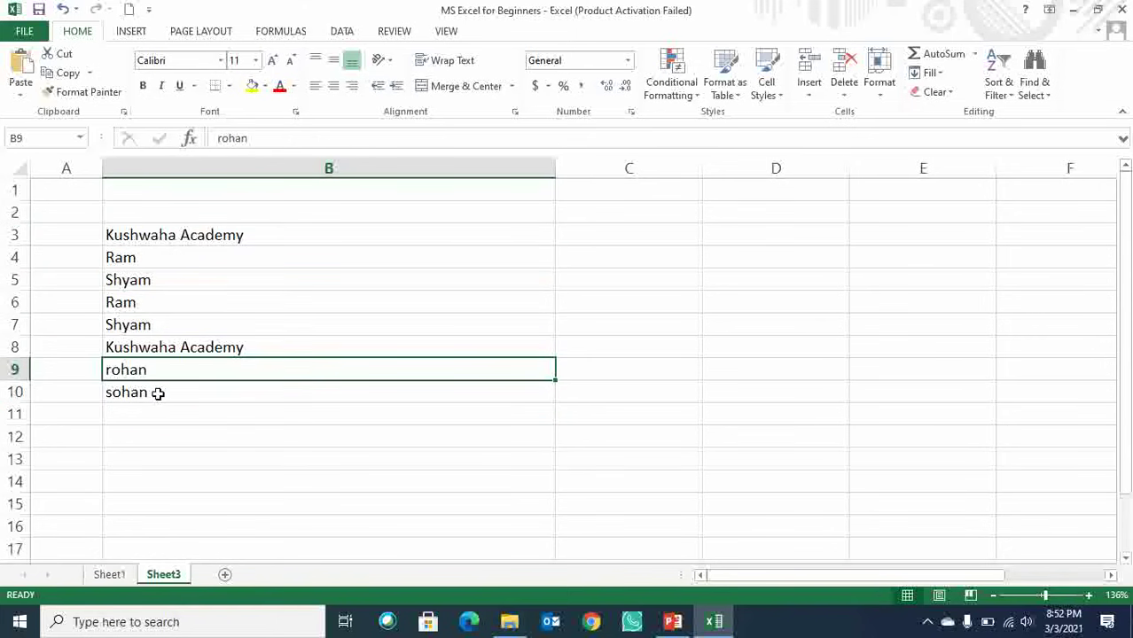
left_click(157, 393)
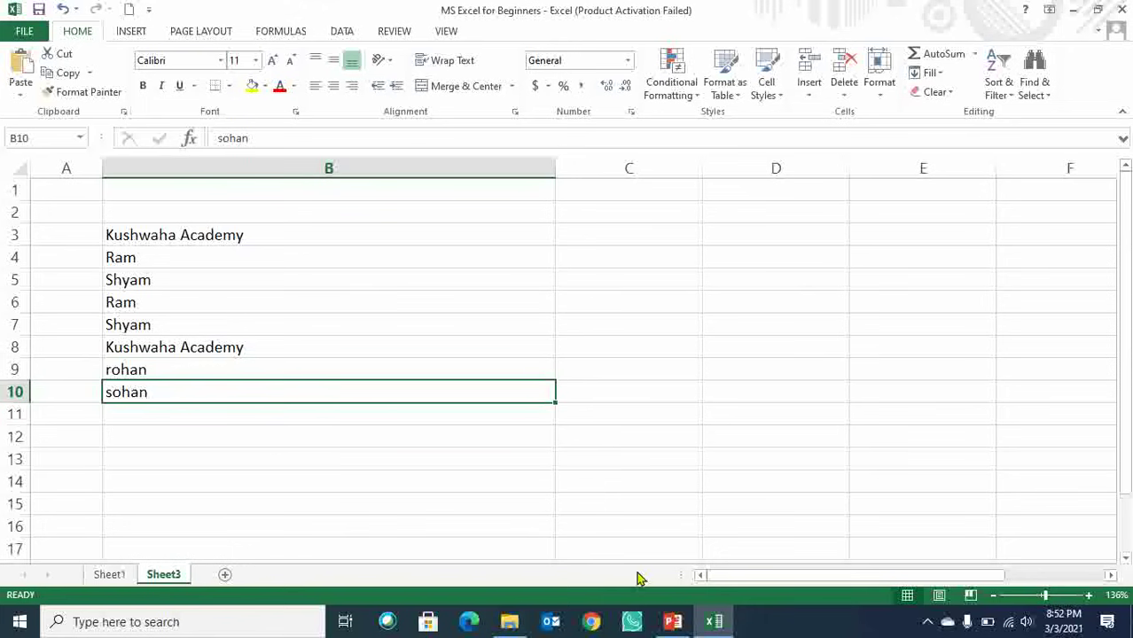
mouse_move(678, 625)
Highlight the duplicate values in B3:B10 with a conditional formatting rule using Yellow Fill with Dark Yellow Text.
left_click_drag(199, 236, 208, 389)
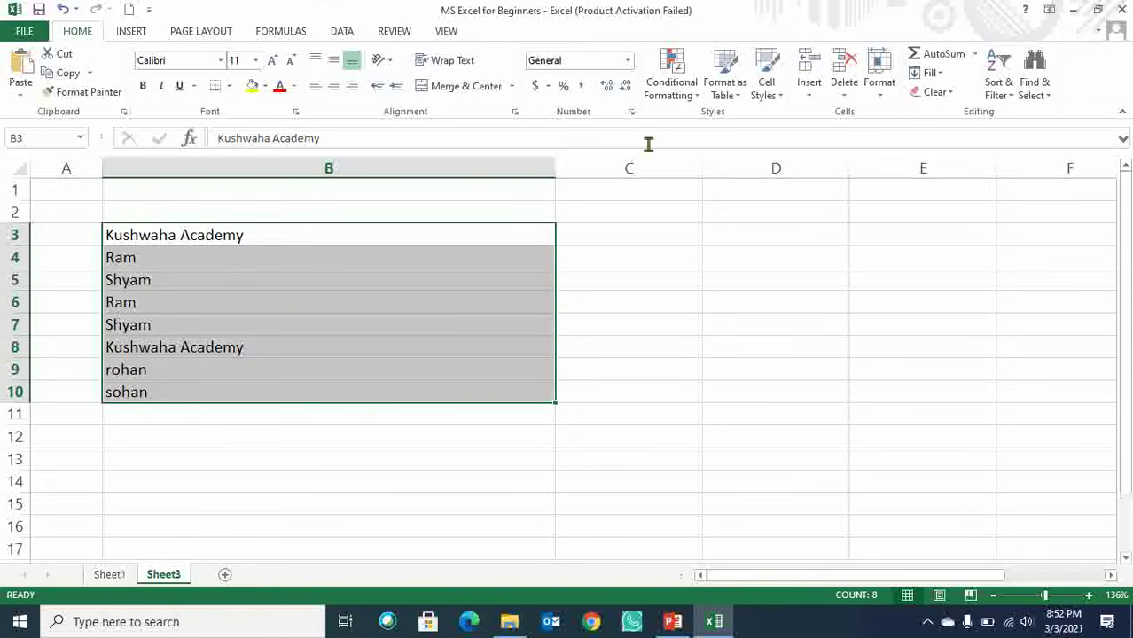
left_click(679, 94)
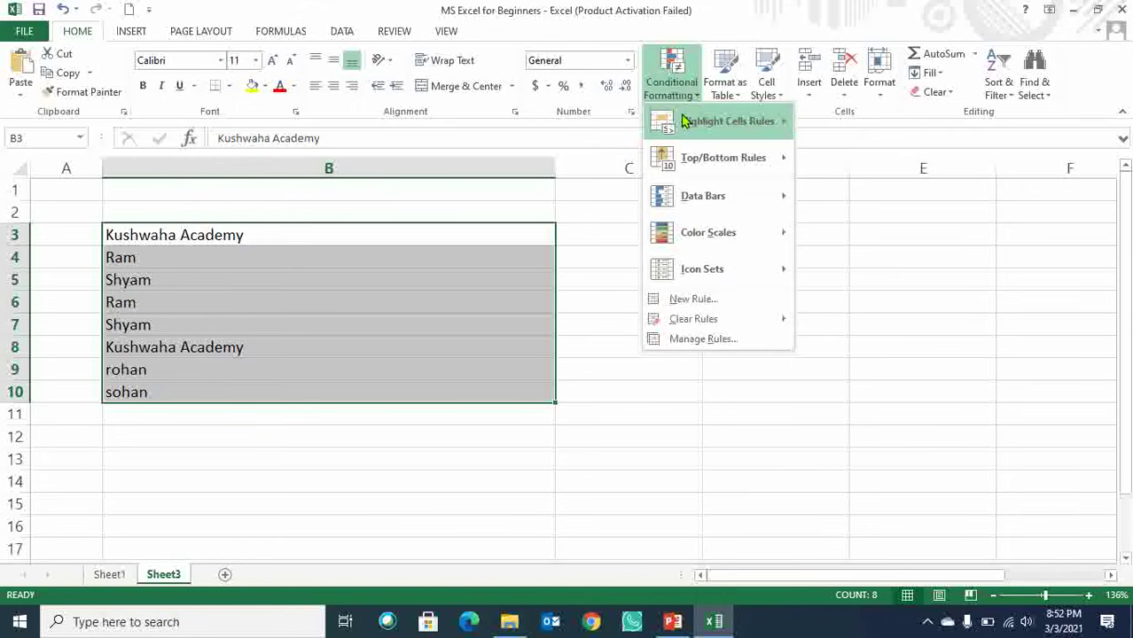
mouse_move(740, 129)
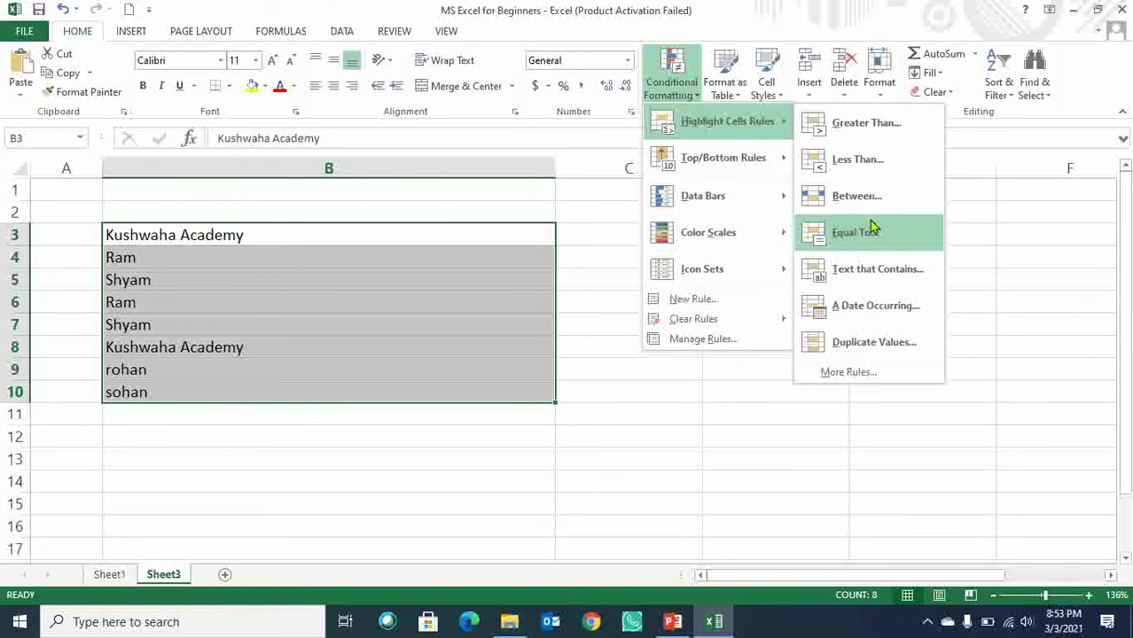
left_click(902, 353)
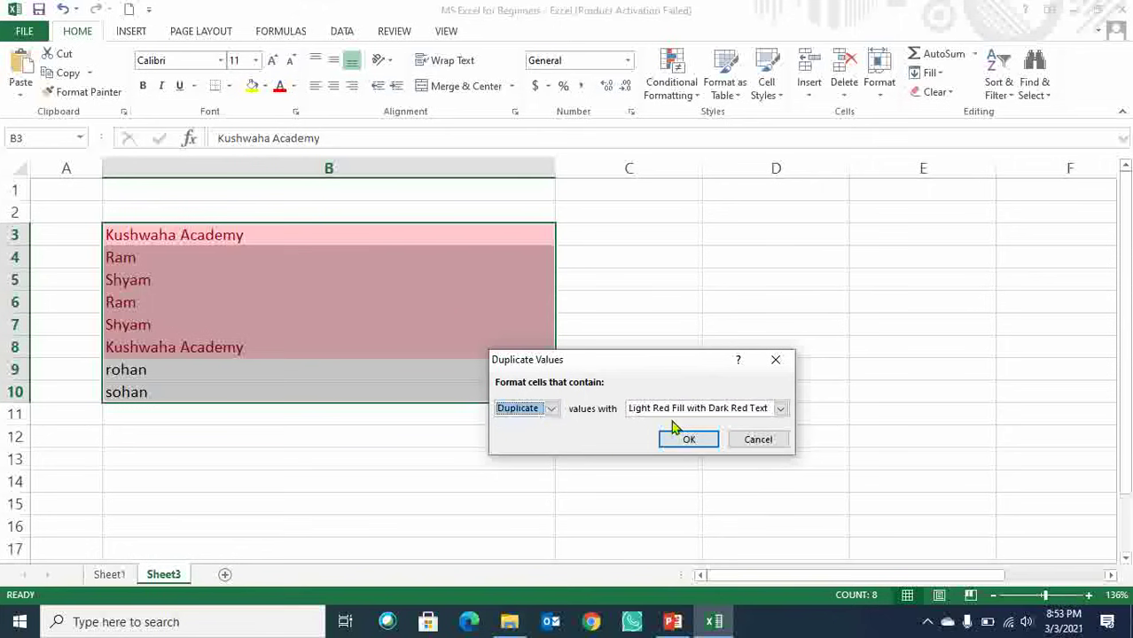
left_click(780, 410)
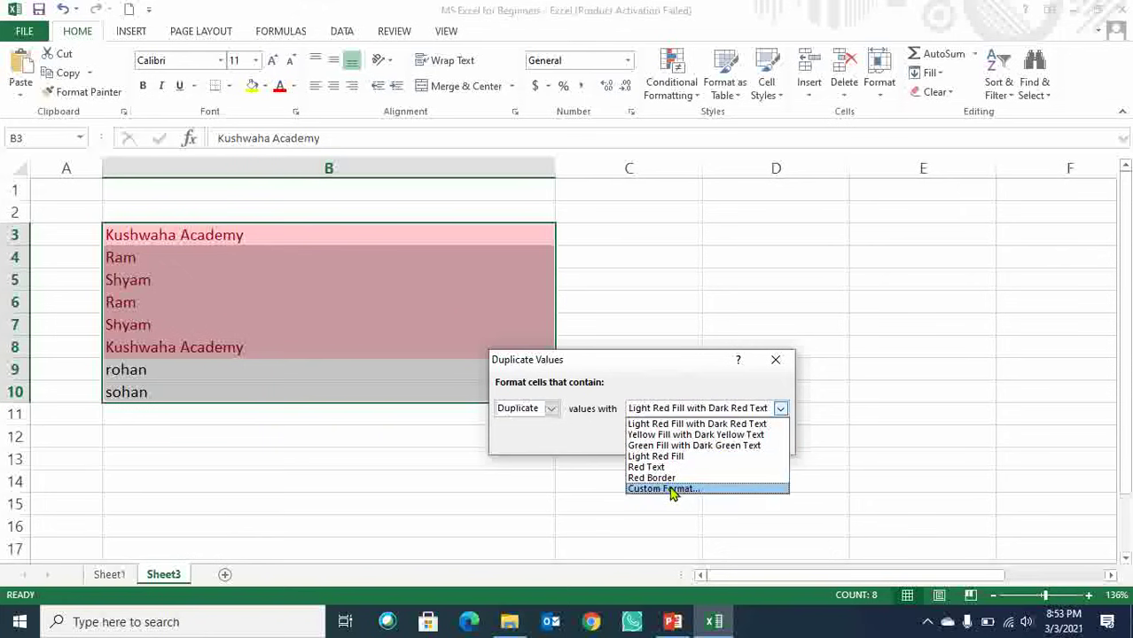
left_click(683, 436)
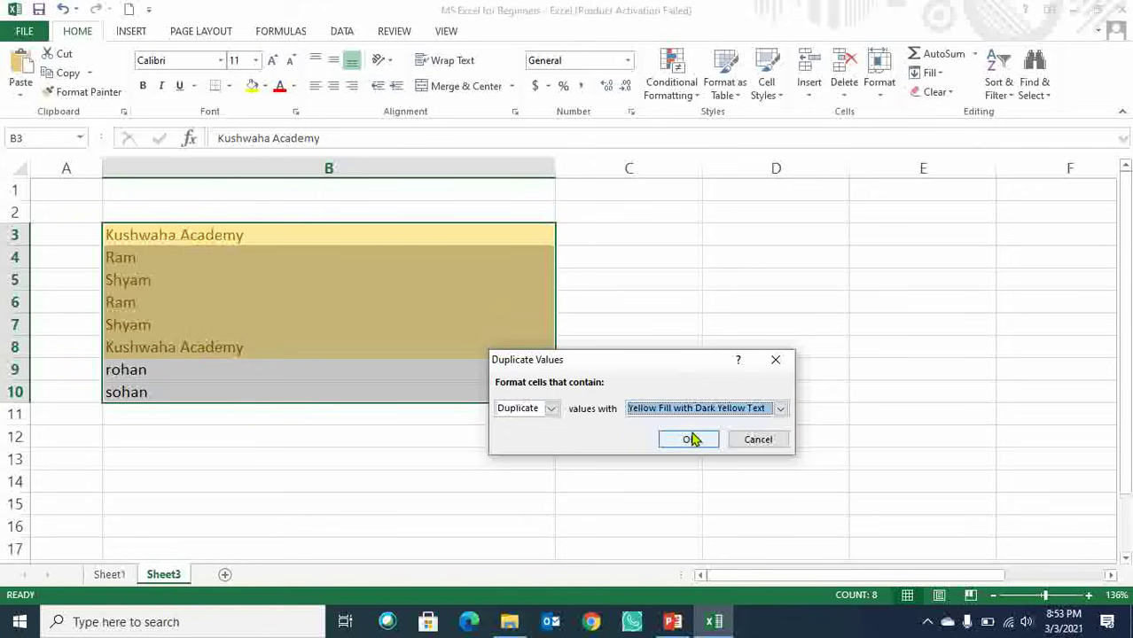
left_click(689, 441)
left_click_drag(126, 235, 136, 344)
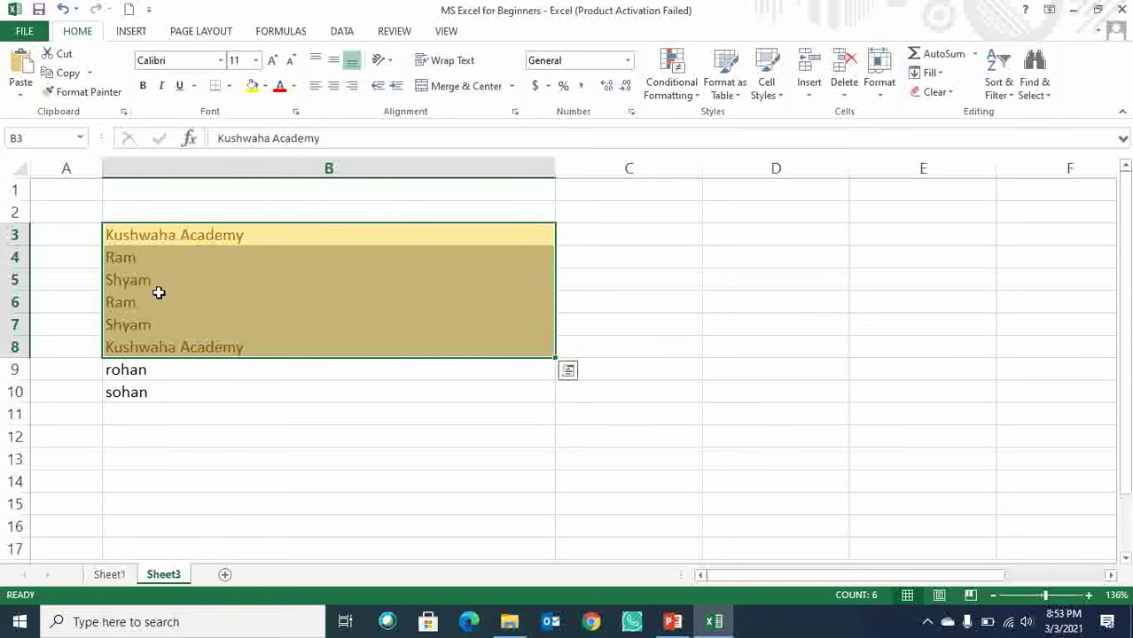
left_click_drag(170, 234, 184, 348)
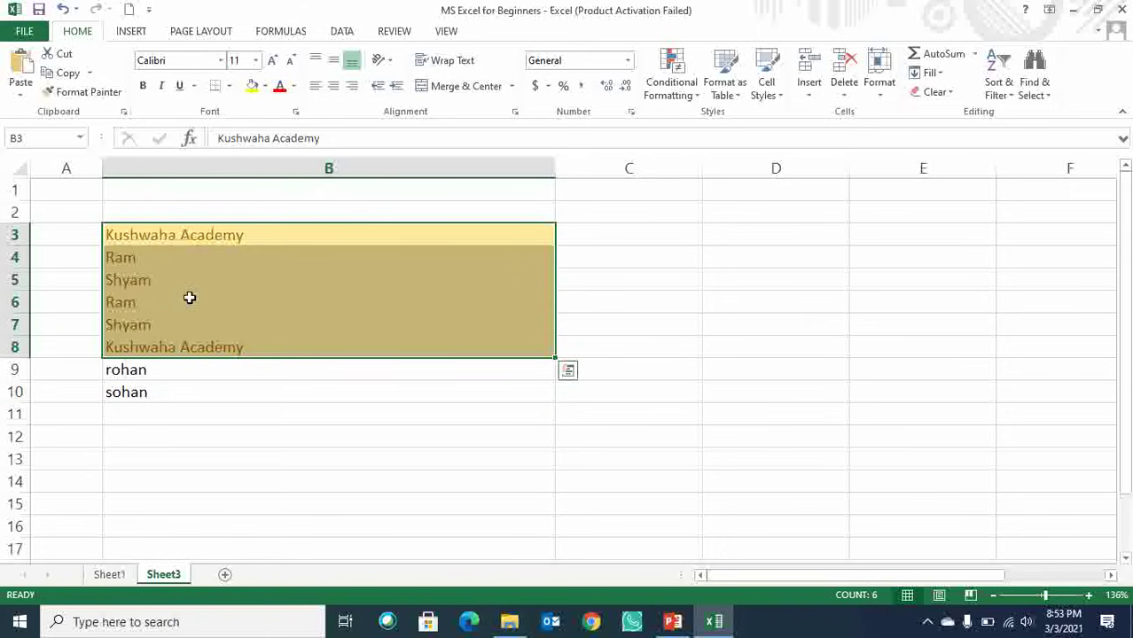
left_click(185, 236)
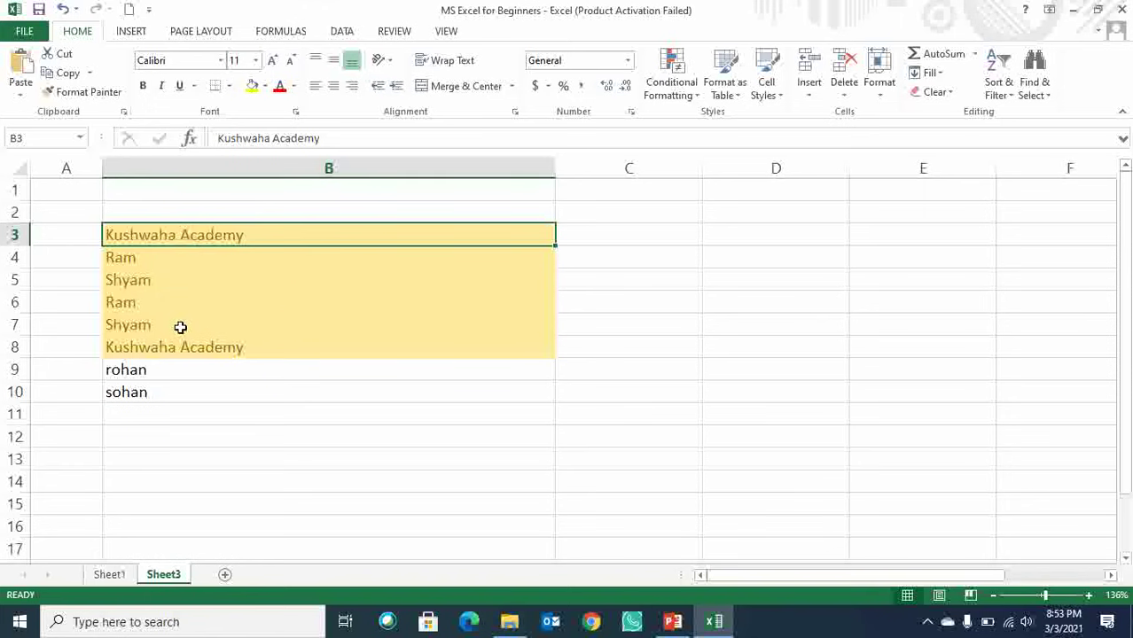
Insert a blank row above row 8, directly before the second Kushwaha Academy entry.
left_click(14, 348)
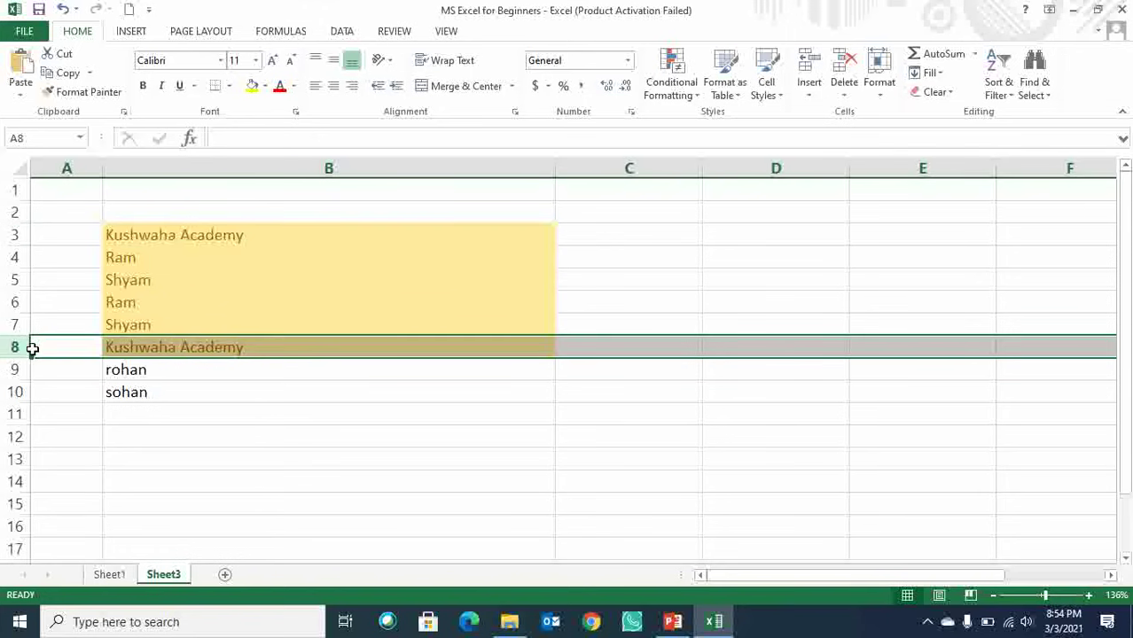
key("ctrl+shift+equal")
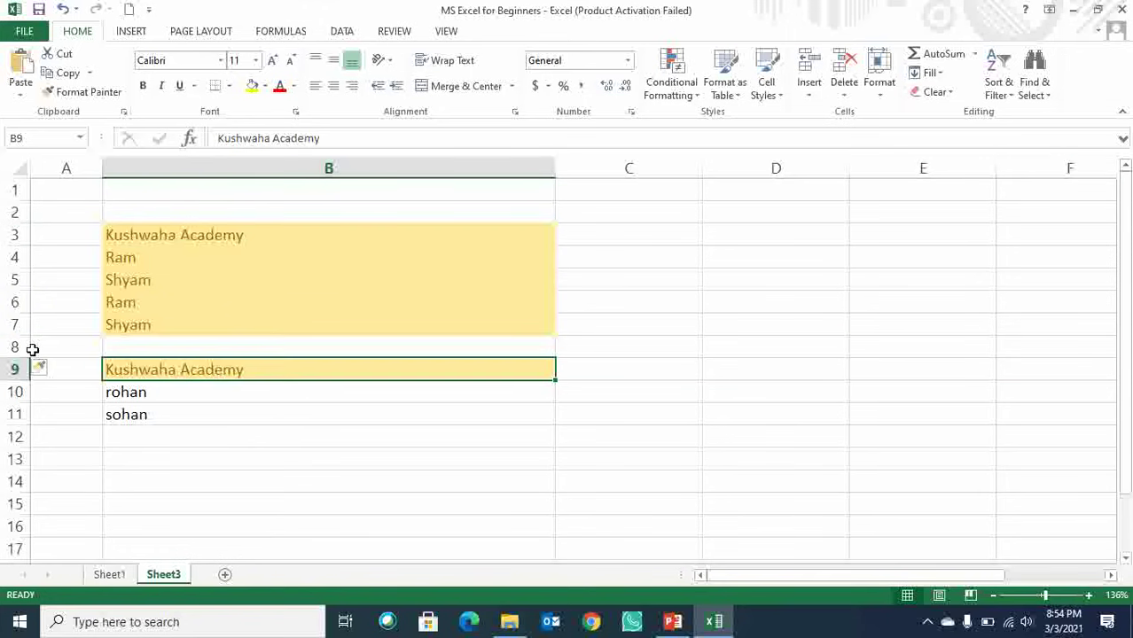
Enter Kushwaha Academy in the blank cell B8 so it repeats the entry in the row below.
key("ctrl+c")
key("Up")
key("Up")
key("Down")
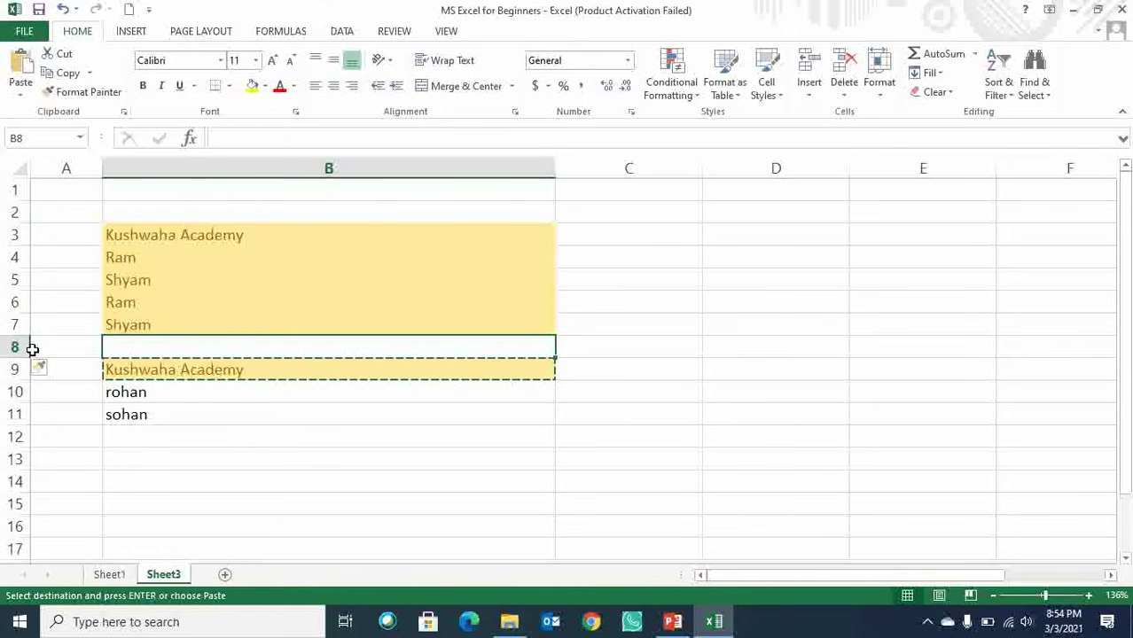
type("ku")
key("Return")
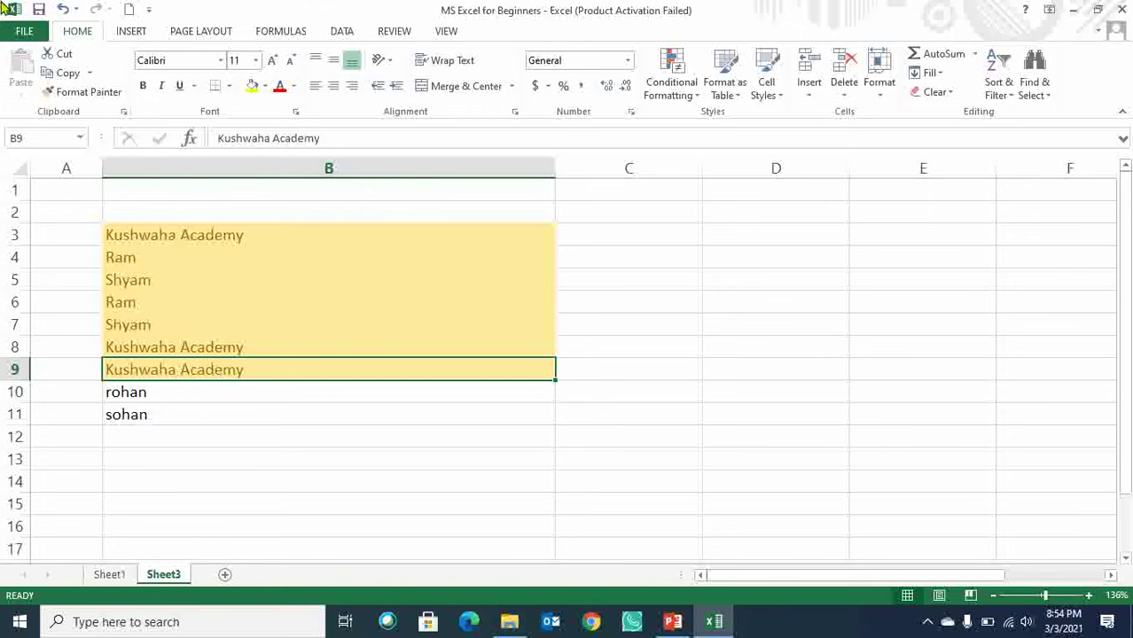
left_click(692, 99)
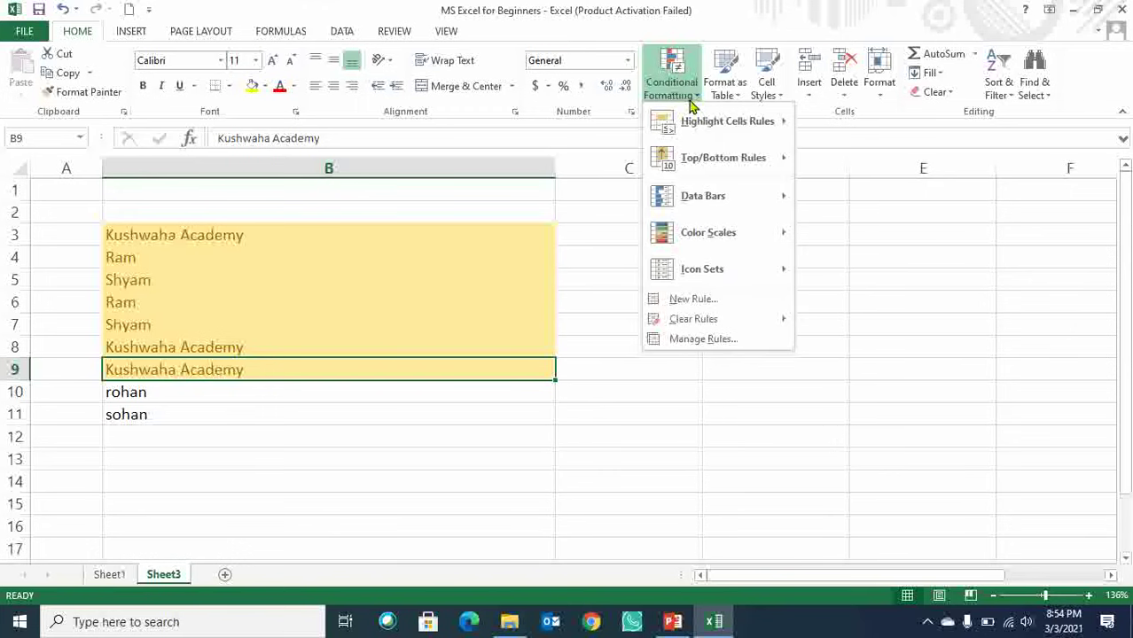
left_click(304, 230)
left_click_drag(304, 230, 294, 411)
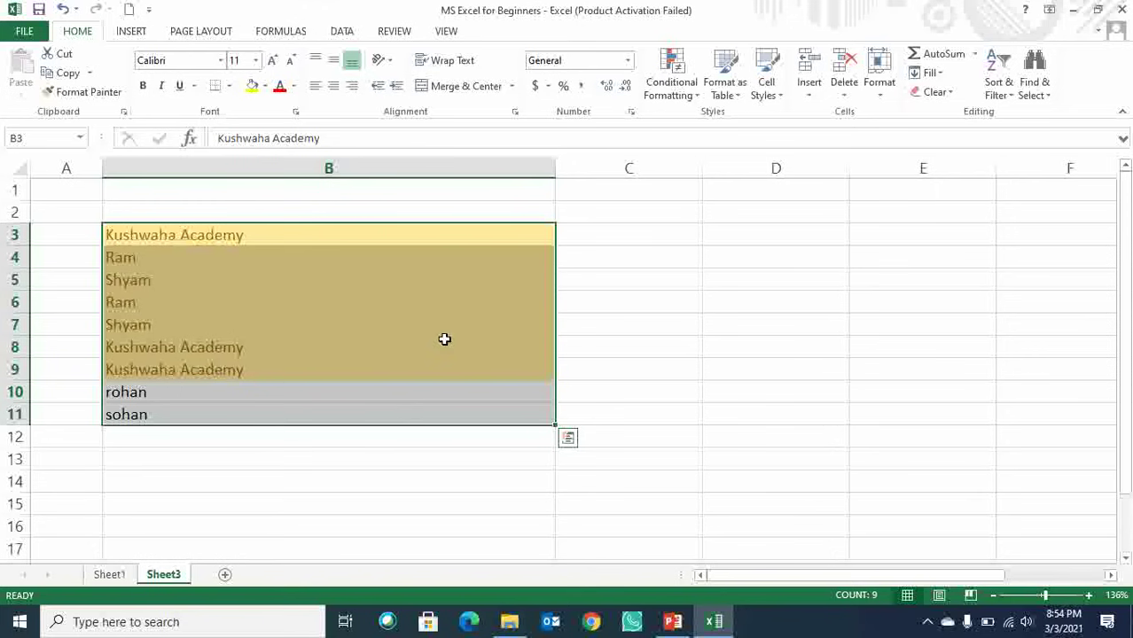
left_click(693, 100)
mouse_move(700, 126)
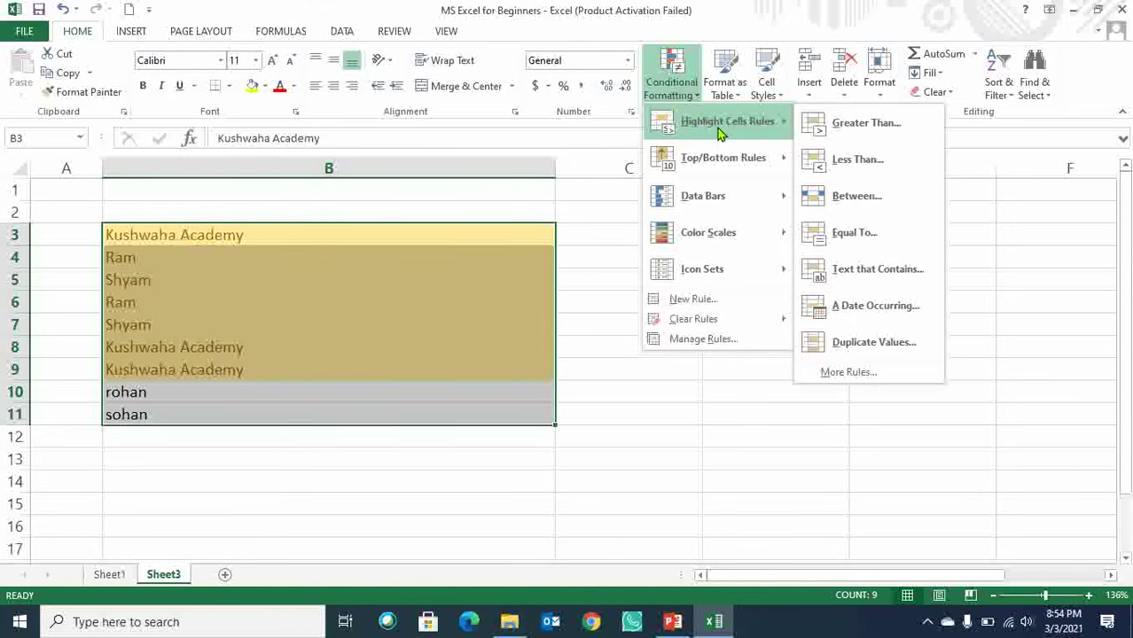
left_click(880, 133)
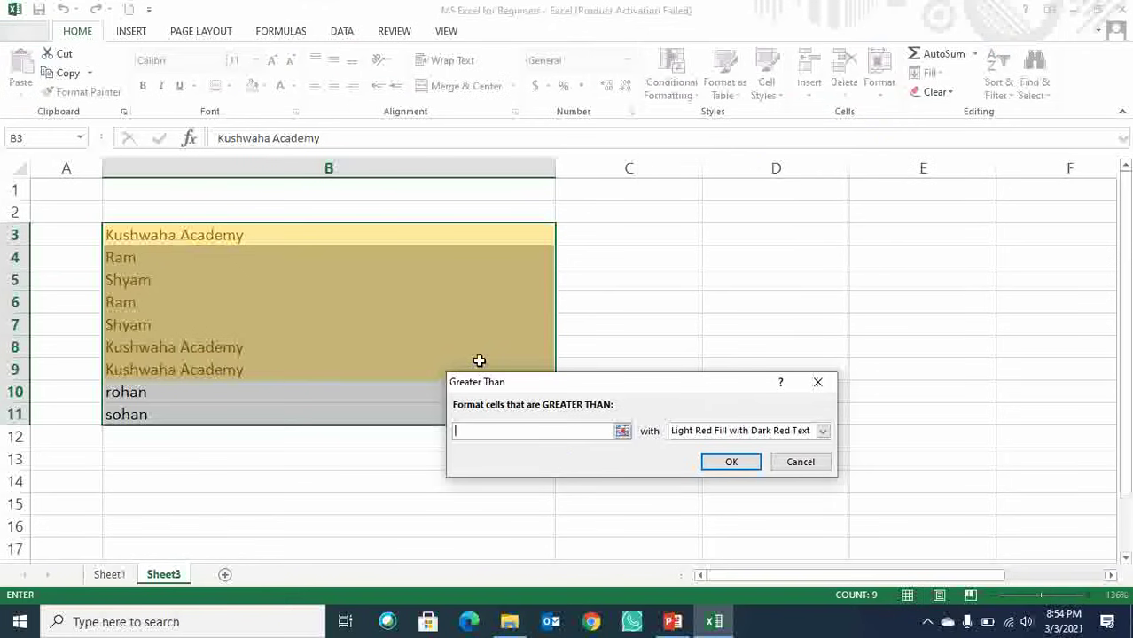
left_click(819, 384)
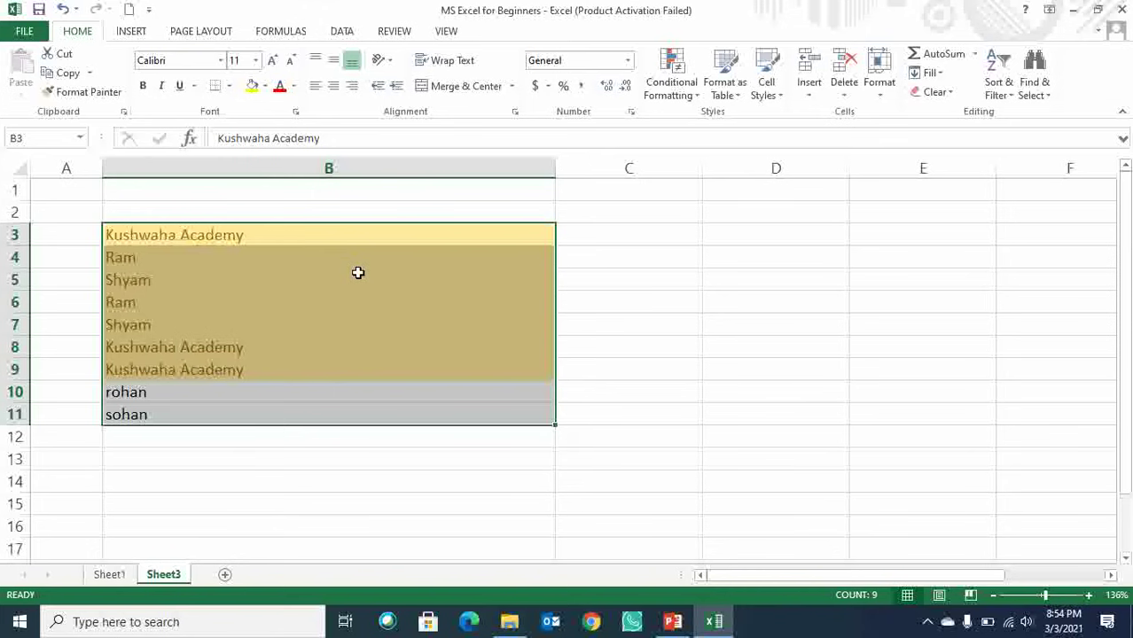
Replace the list entries in B3:B11 with the numbers 1 to 9 in order.
key("Up")
key("Down")
type("1")
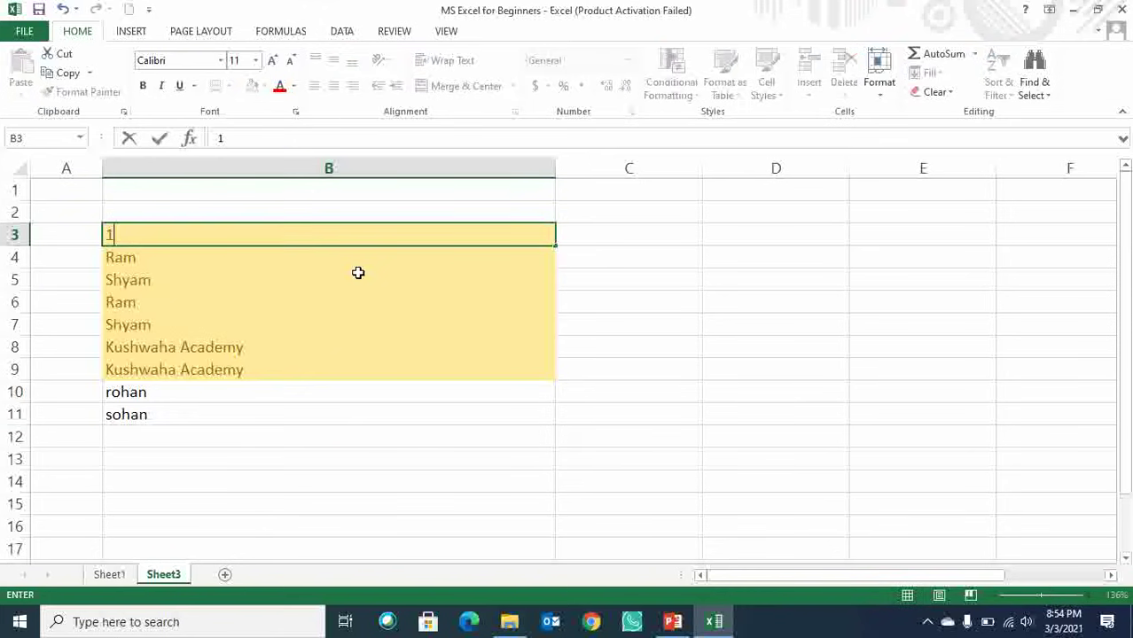
key("Return")
type("2 3 4 5 6 7 ")
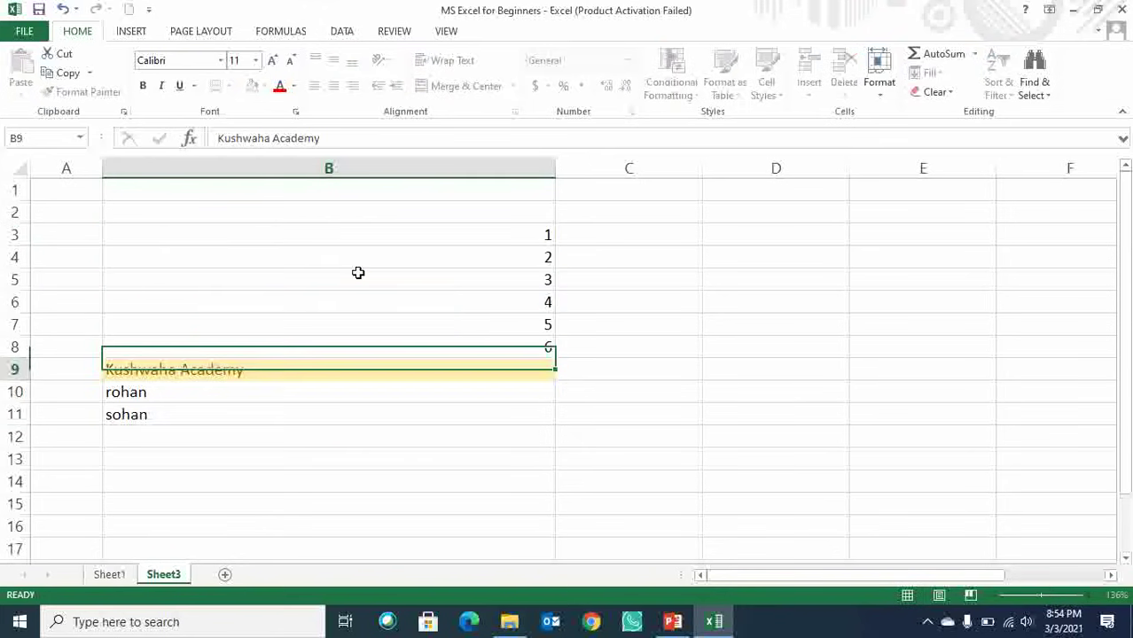
type("8")
key("Return")
type("9")
key("Return")
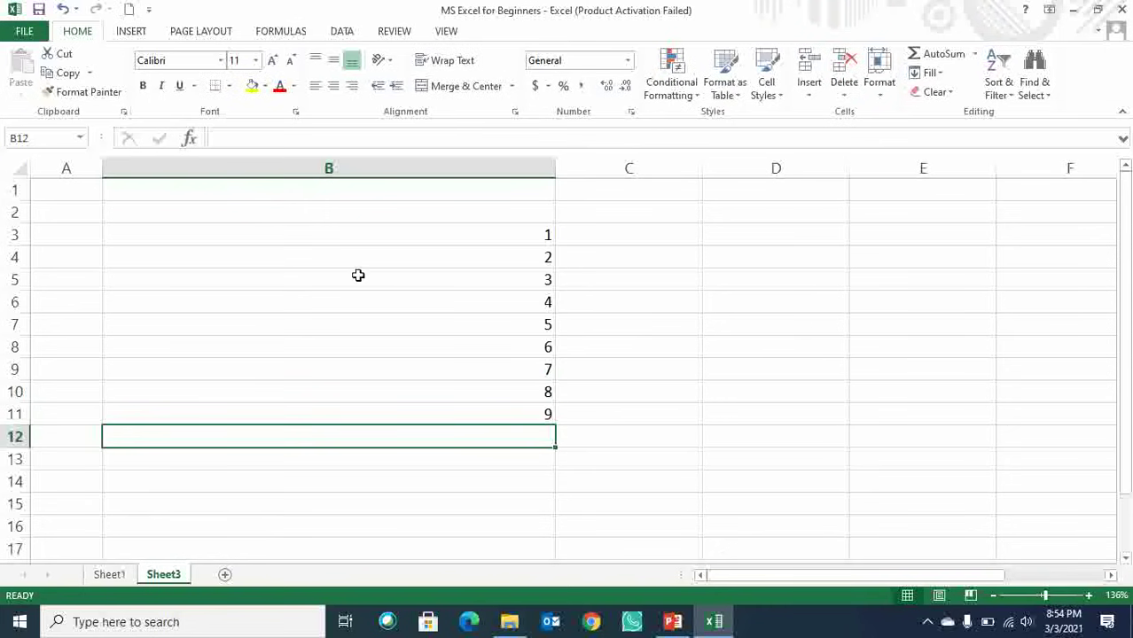
Highlight values greater than 5 in B3:B12 with Light Red Fill with Dark Red Text, and select the highlighted cells B8:B11.
left_click_drag(391, 238, 419, 434)
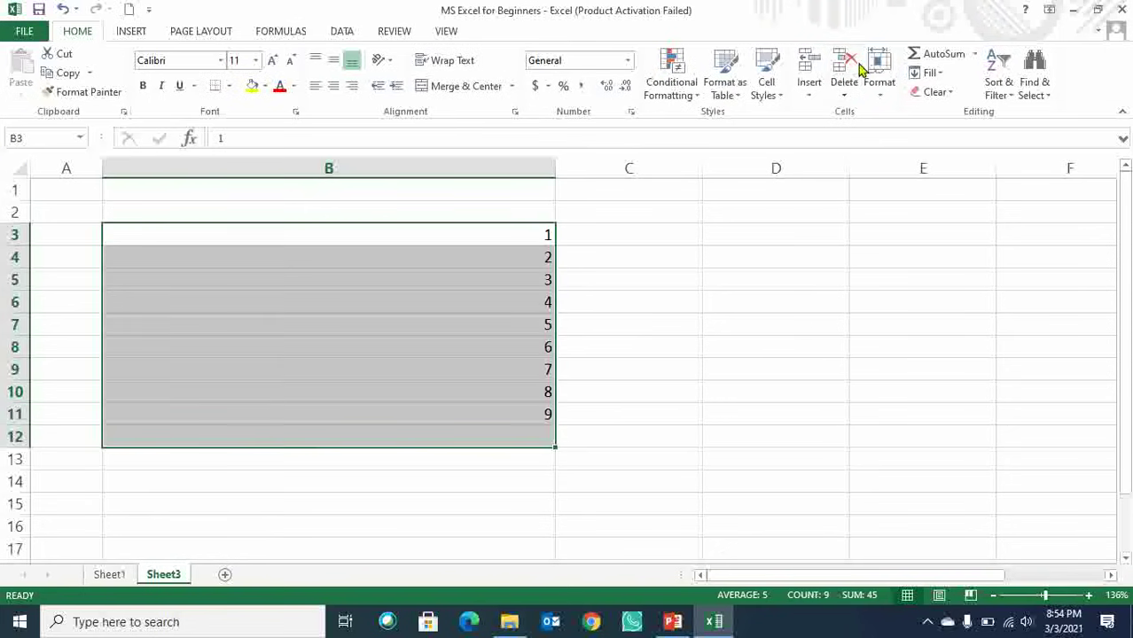
left_click(694, 98)
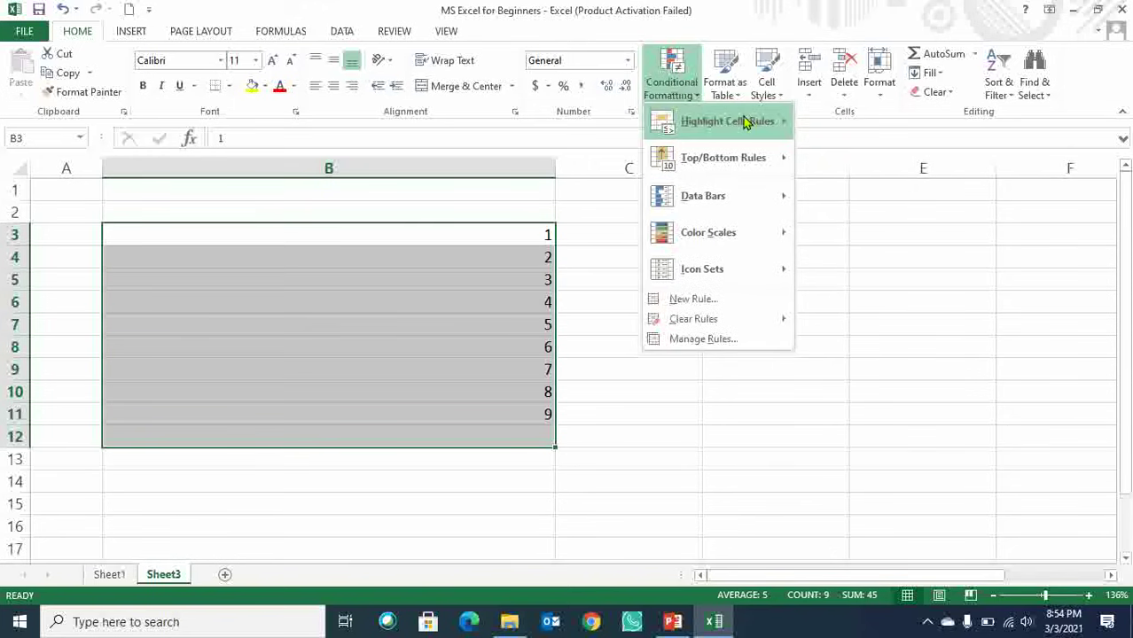
mouse_move(764, 124)
left_click(856, 130)
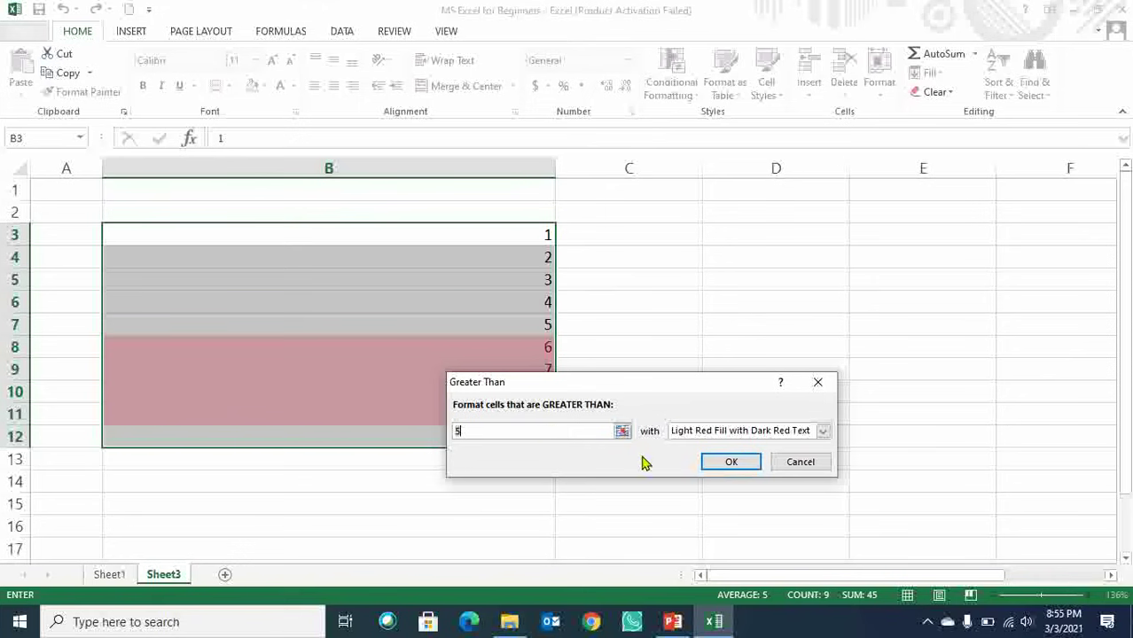
left_click(711, 465)
left_click_drag(540, 347, 546, 430)
left_click(530, 352)
left_click_drag(528, 368, 529, 412)
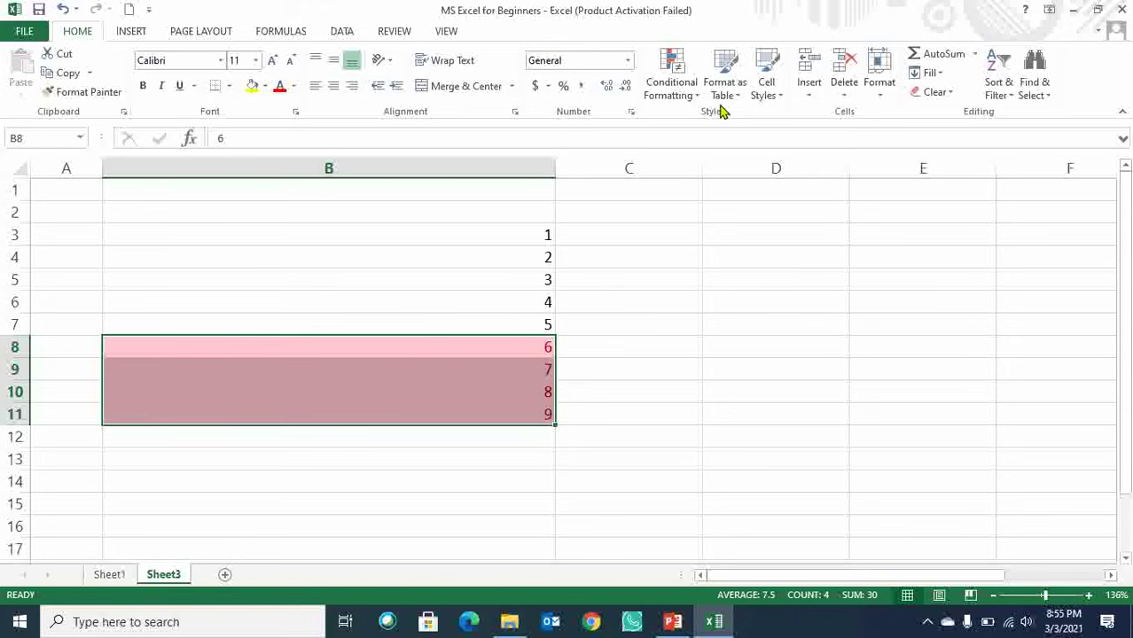
Add a Greater Than 8 conditional formatting rule to B8:B11 with Light Red Fill with Dark Red Text.
left_click(672, 84)
mouse_move(720, 122)
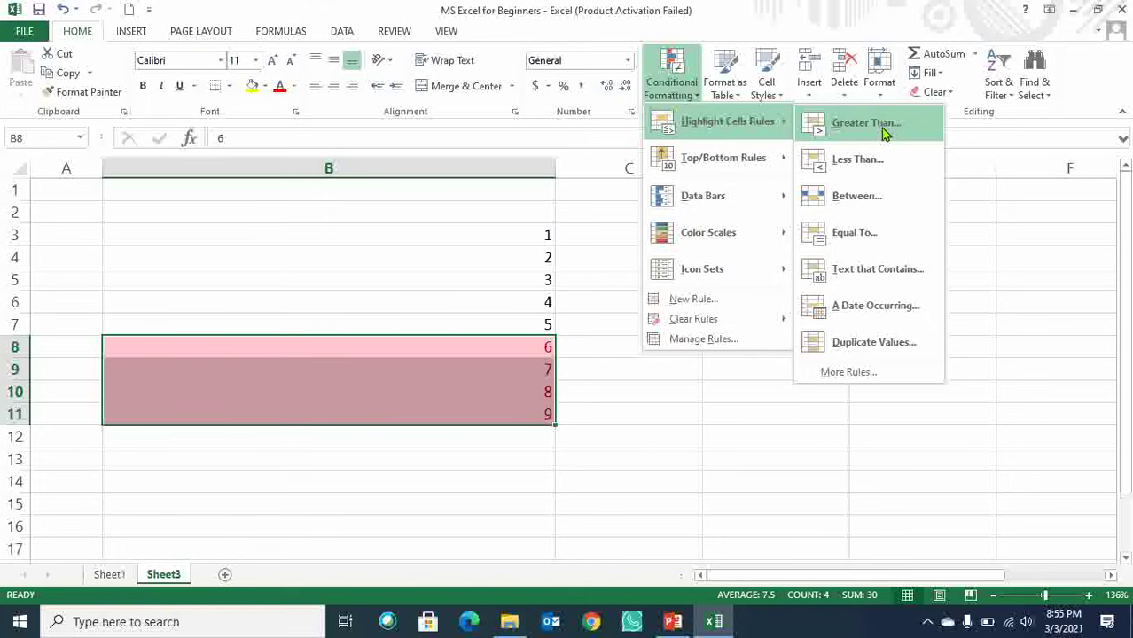
left_click(866, 123)
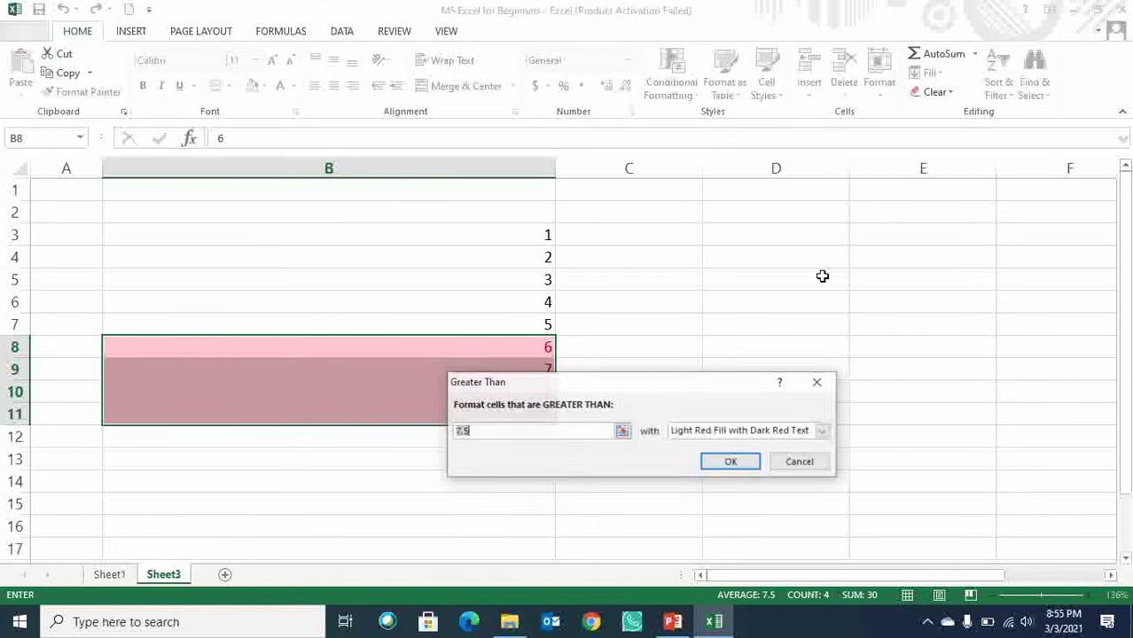
type("8")
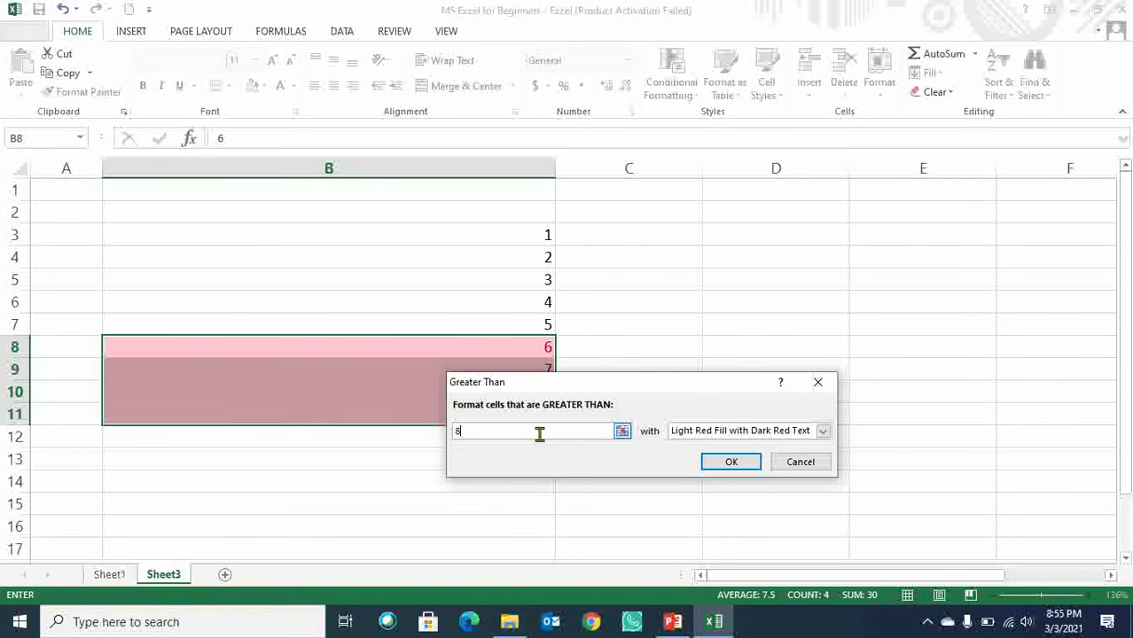
left_click(724, 462)
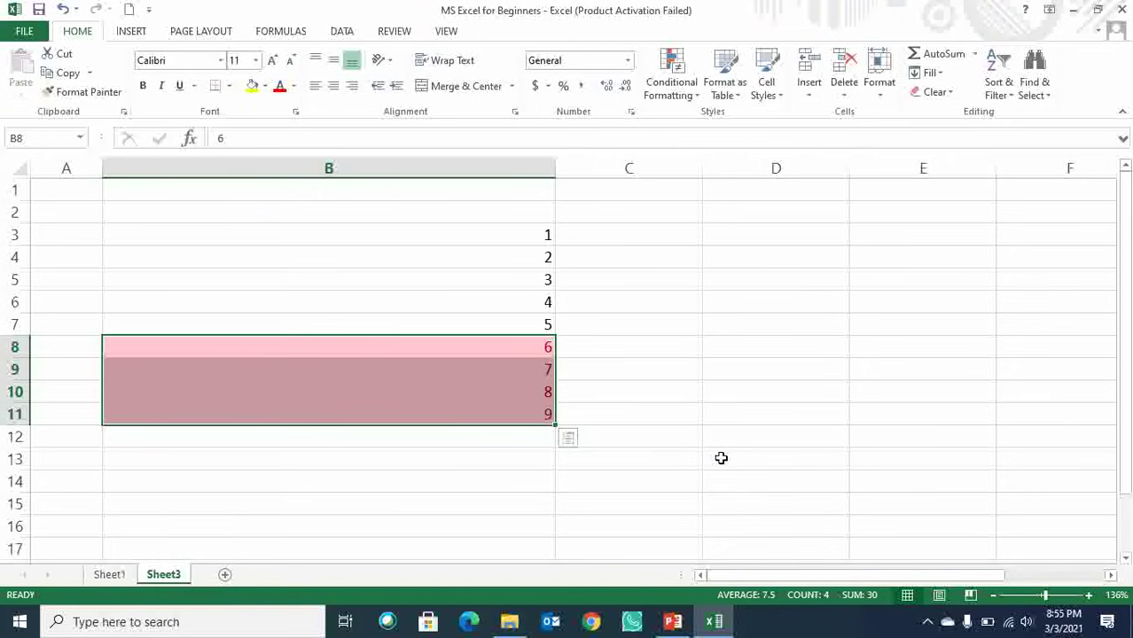
left_click(711, 386)
left_click(522, 351)
Clear the conditional formatting rules from the entire sheet.
left_click_drag(513, 230, 532, 414)
left_click(683, 106)
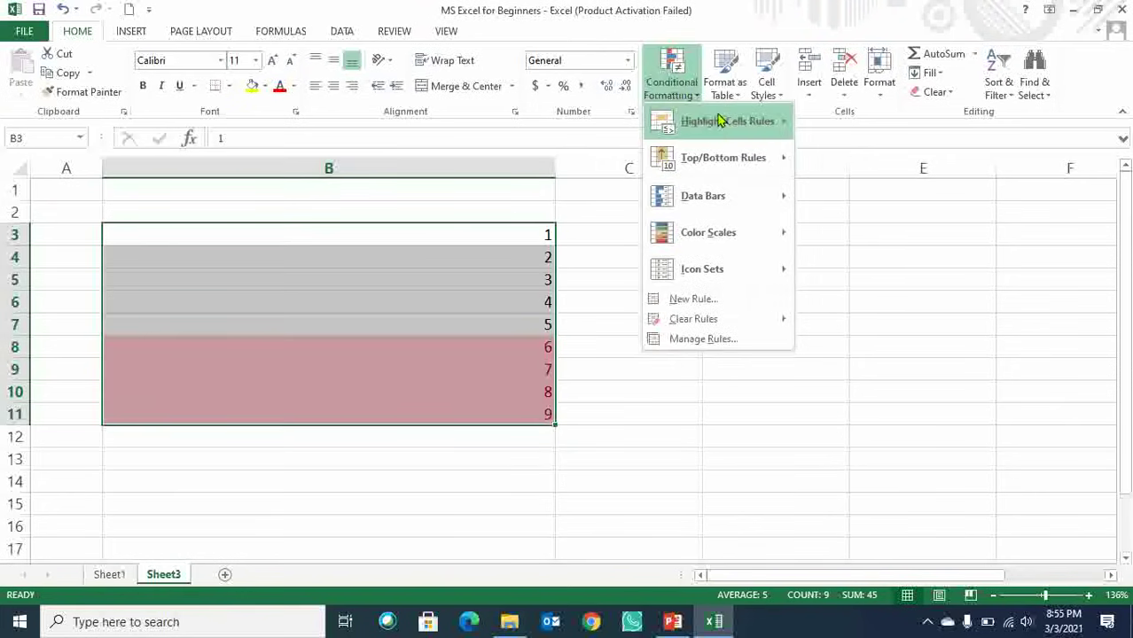
mouse_move(726, 319)
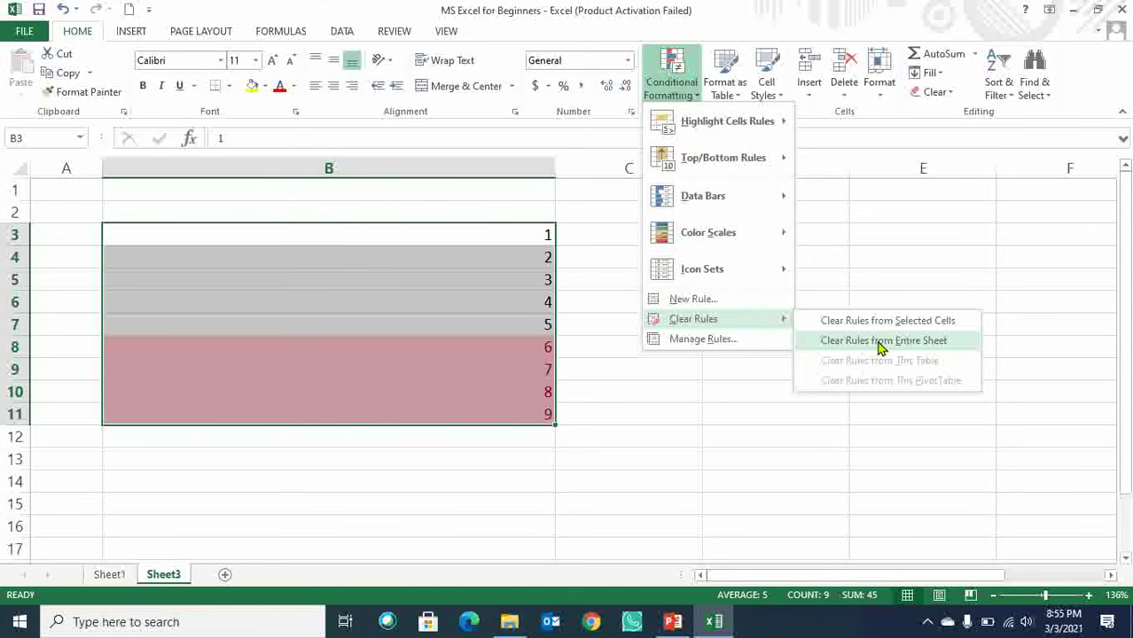
left_click(881, 343)
Start a Greater Than rule for column B and try cells B7, B8, B9 and B4 as the comparison value.
left_click(501, 168)
left_click(682, 89)
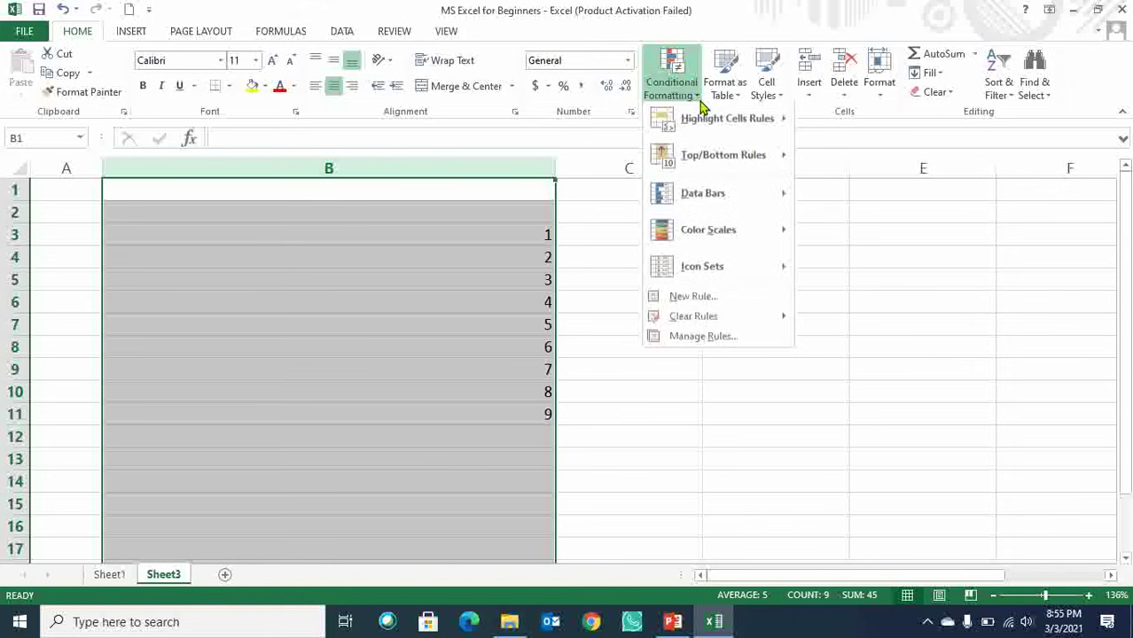
mouse_move(728, 121)
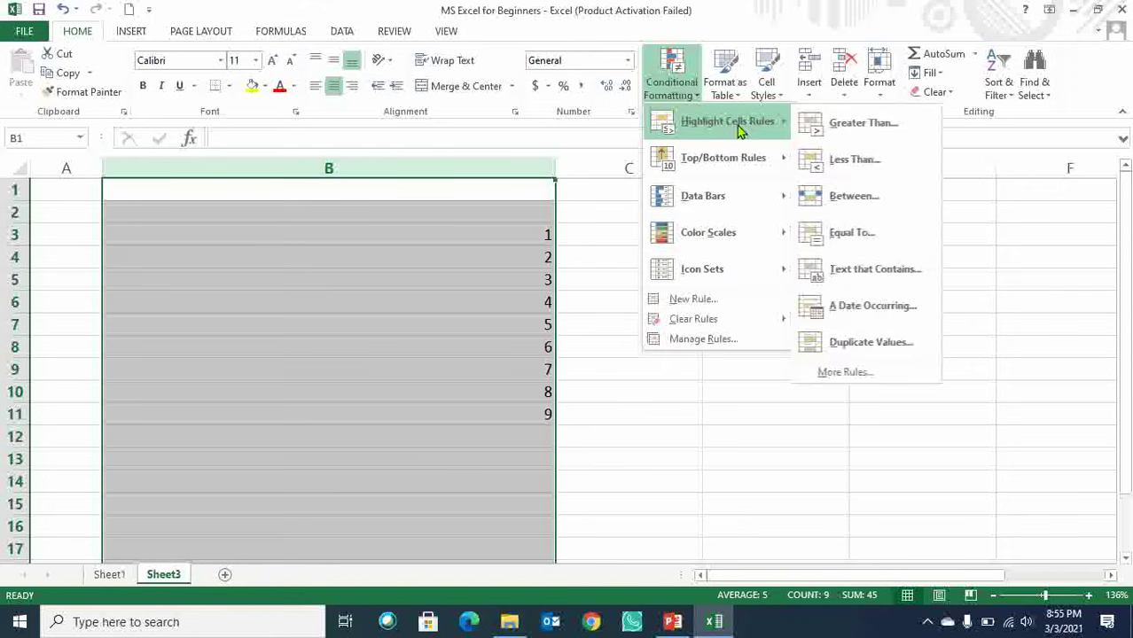
left_click(861, 123)
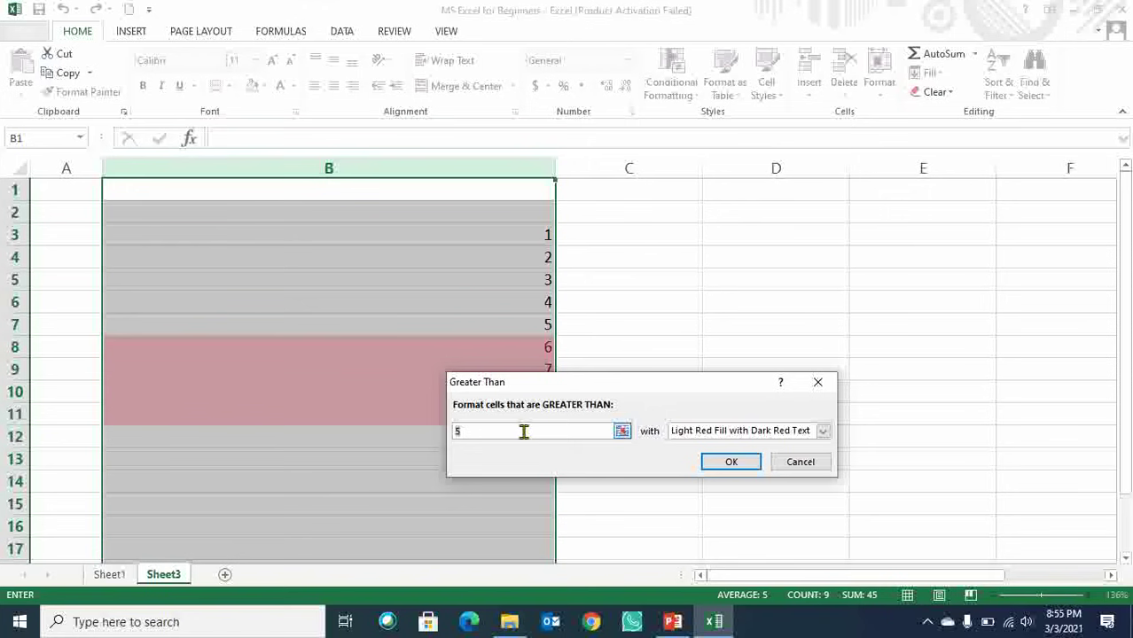
left_click(534, 324)
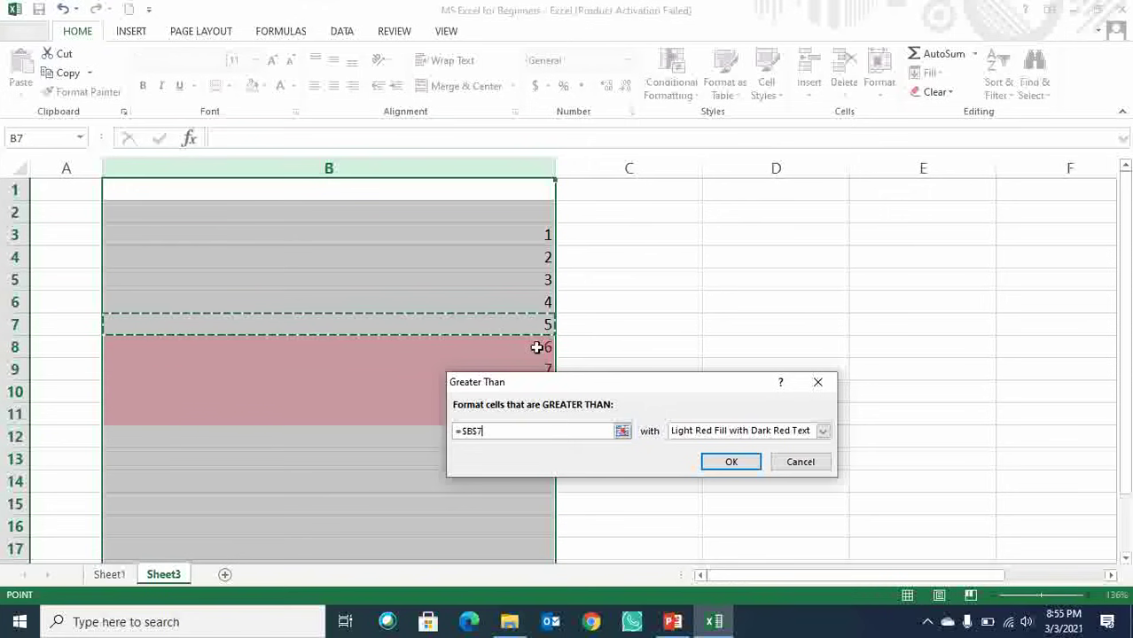
left_click(539, 344)
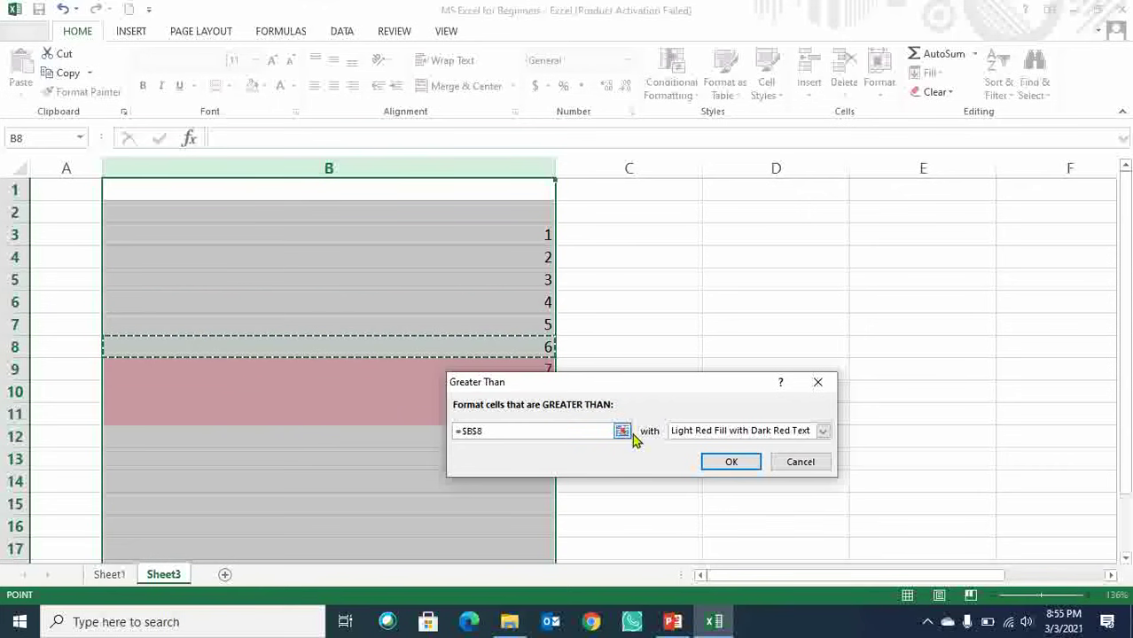
left_click(532, 367)
left_click(395, 407)
left_click(543, 363)
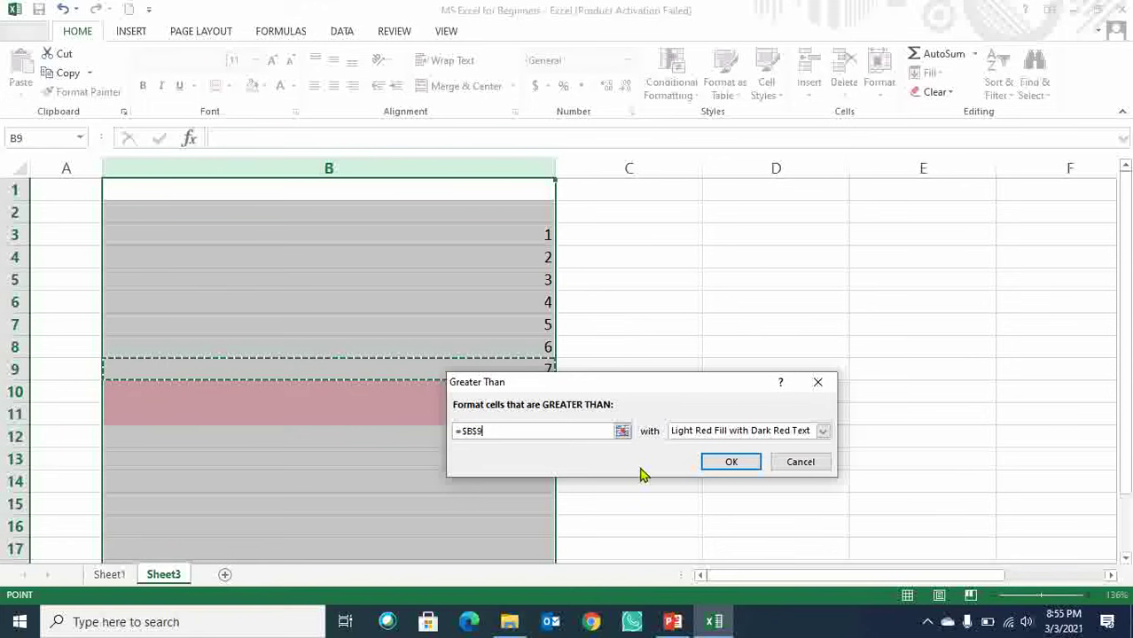
left_click(529, 258)
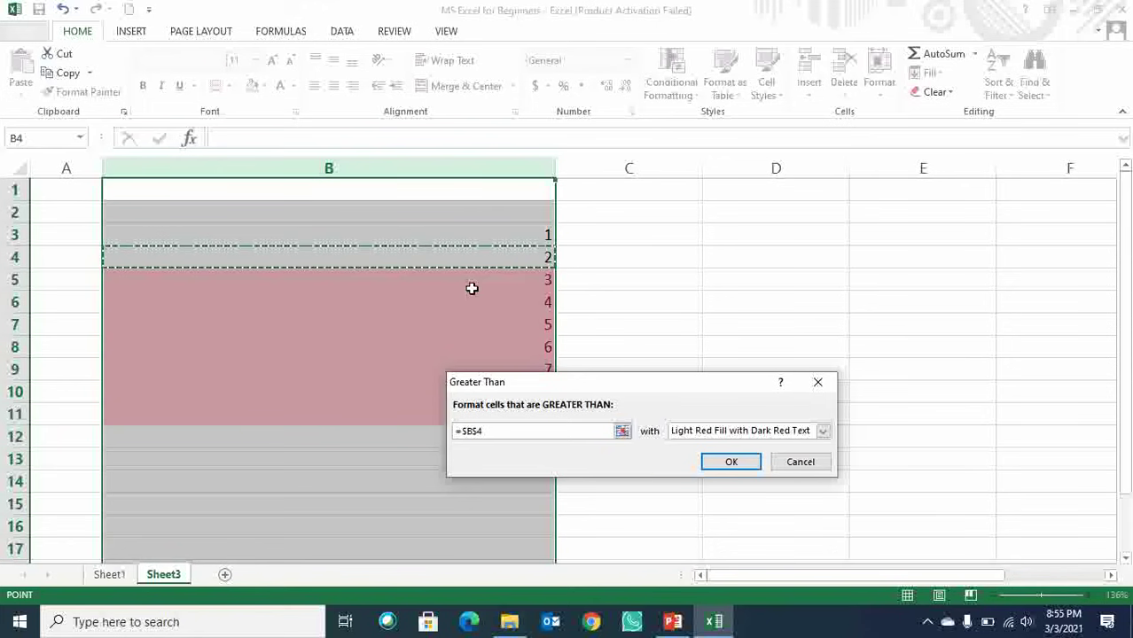
Apply the Greater Than rule with =$B$7 and Light Red Fill with Dark Red Text, and select the highlighted cells B8:B11.
left_click(508, 331)
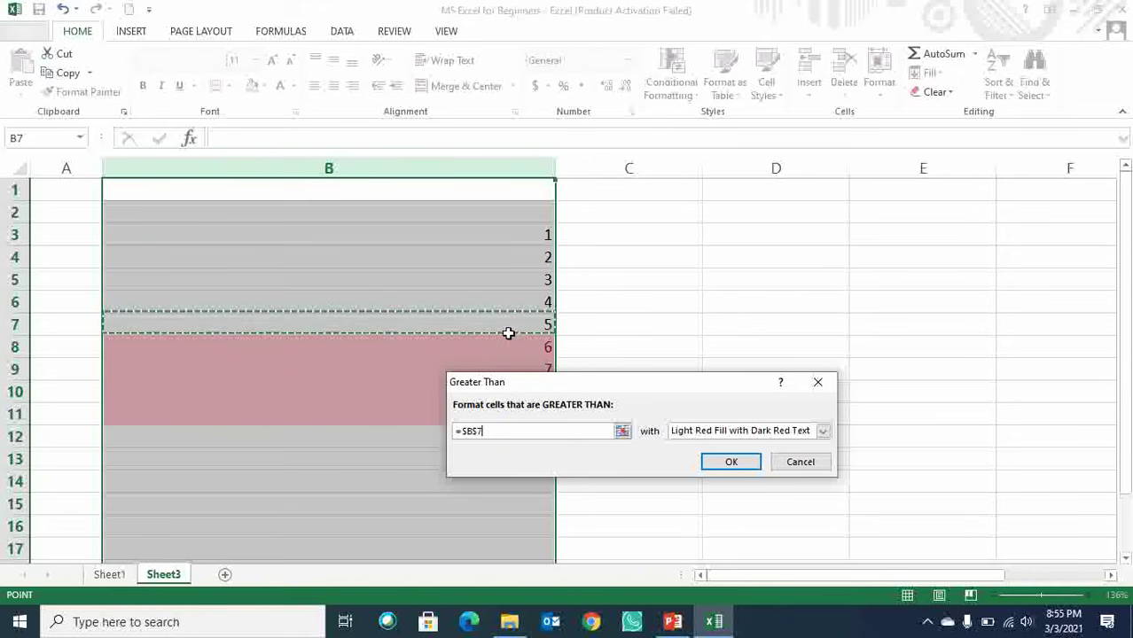
left_click(725, 460)
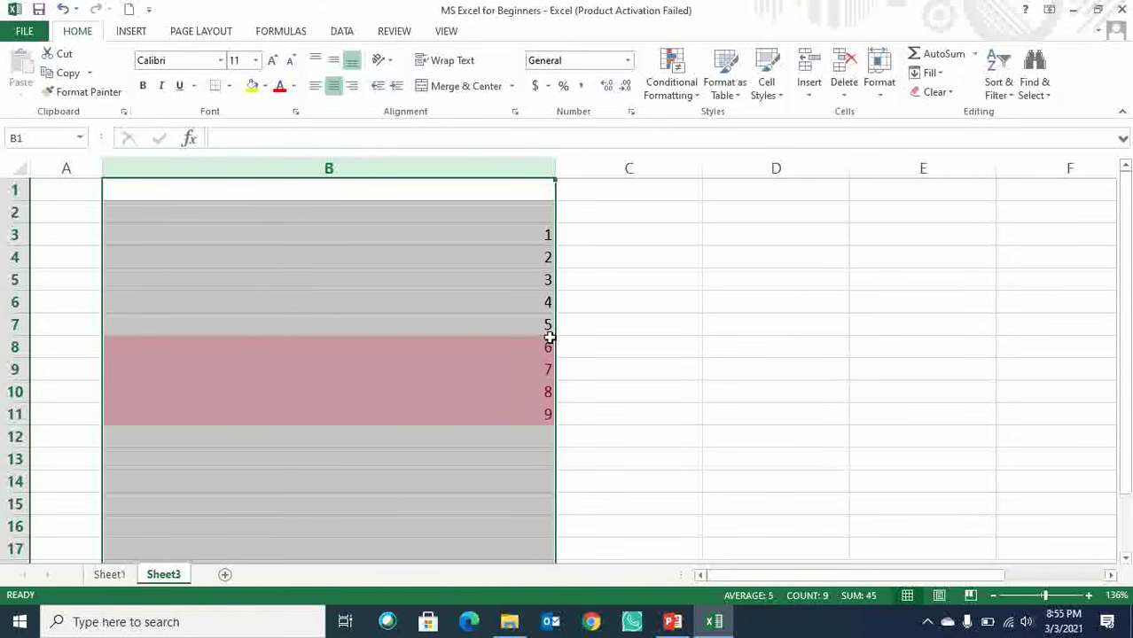
left_click_drag(539, 346, 550, 415)
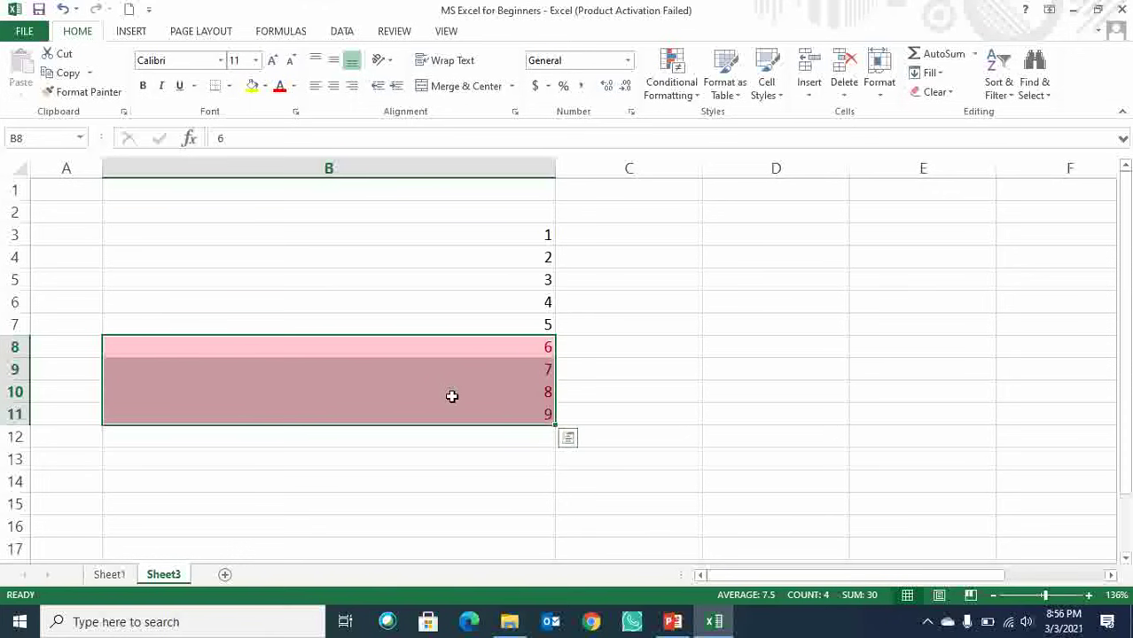
Remove the Greater Than formatting of column B by clearing rules from the entire sheet.
left_click(417, 169)
left_click(679, 99)
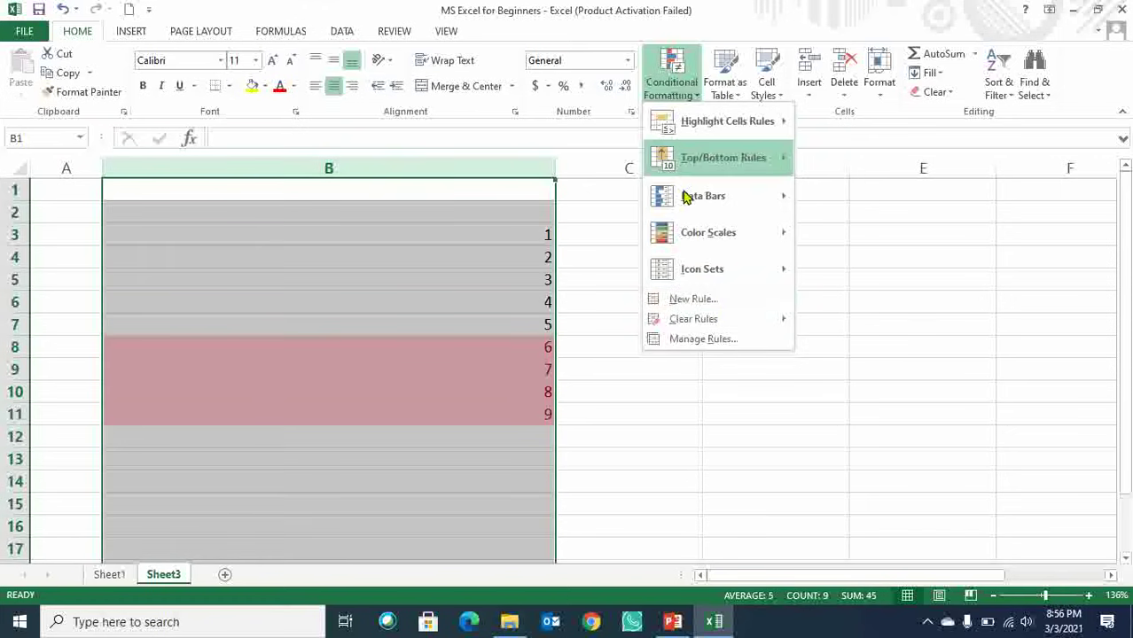
mouse_move(738, 321)
left_click(920, 344)
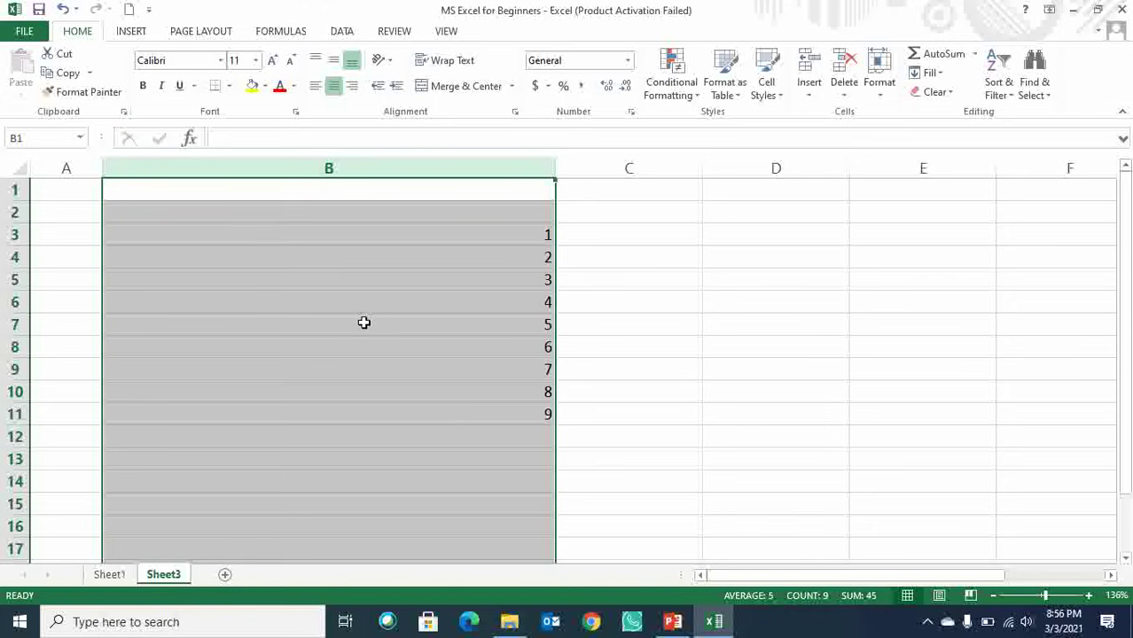
Set B5 to 9 and B8 to 8 in the number list.
left_click(368, 241)
key("Down")
key("Down")
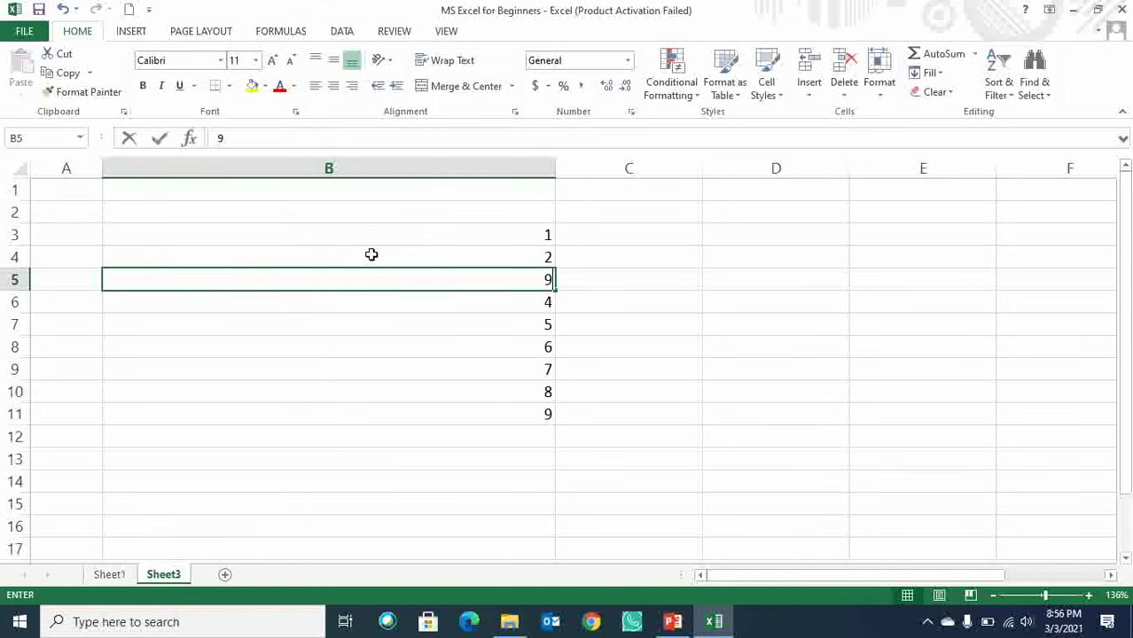
type("9")
key("Return")
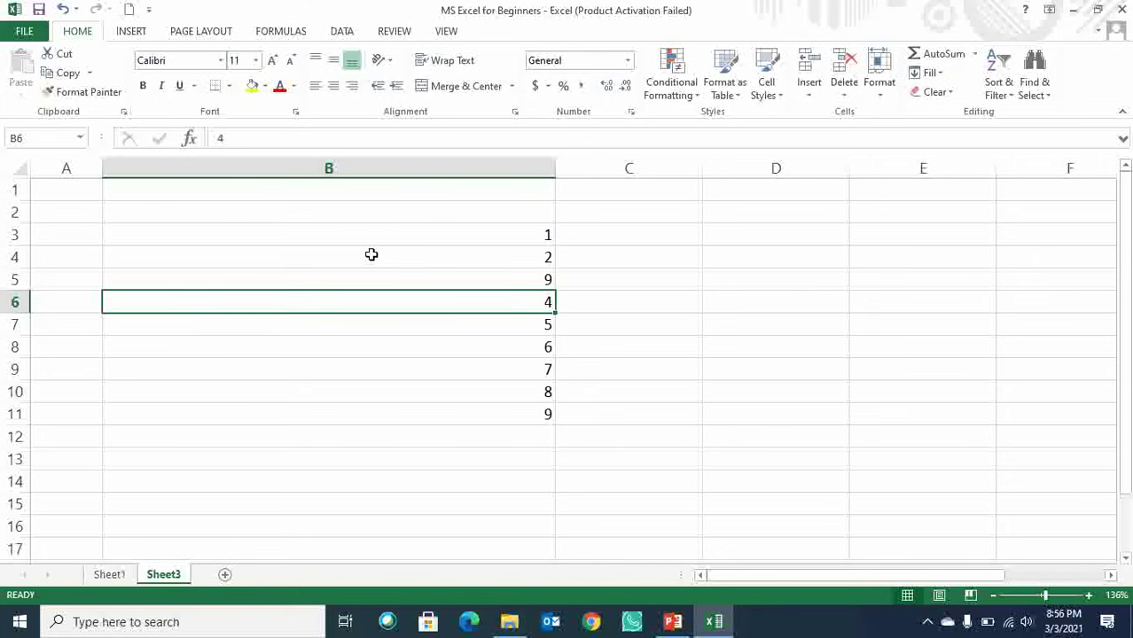
key("Down")
key("Down")
type("8")
key("Return")
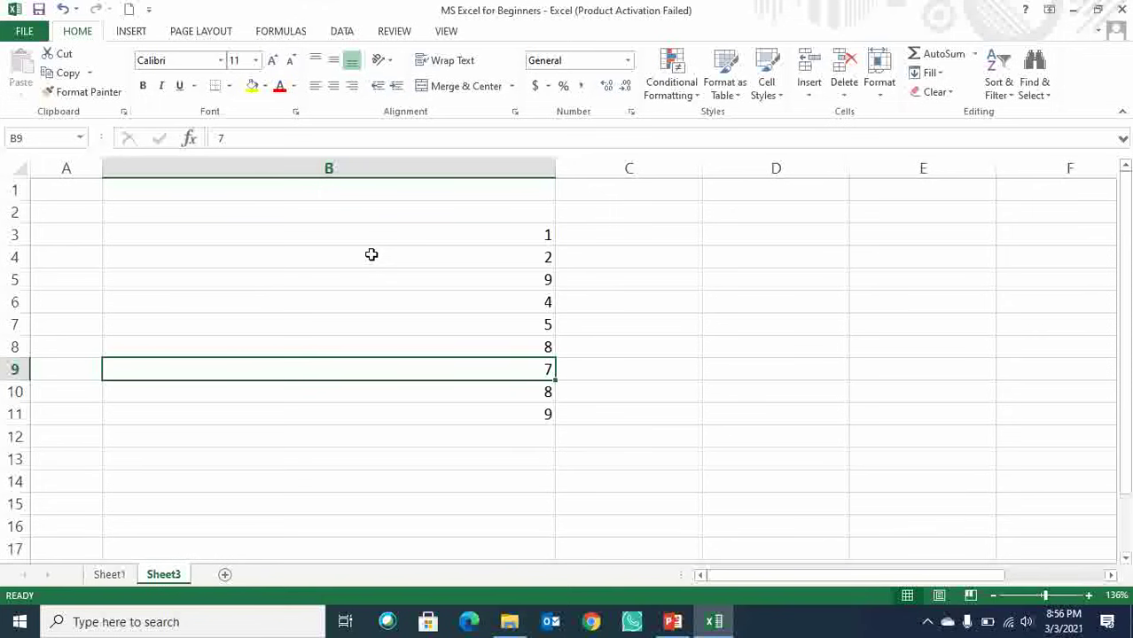
Set column B to middle vertical alignment and centre horizontal alignment.
left_click(355, 166)
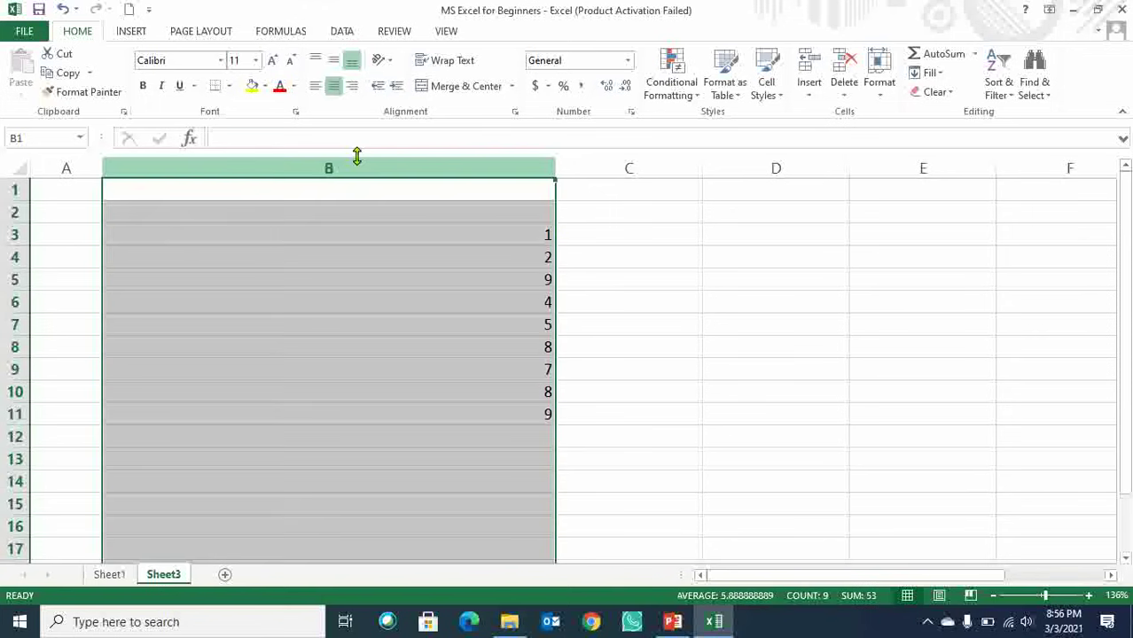
left_click(334, 64)
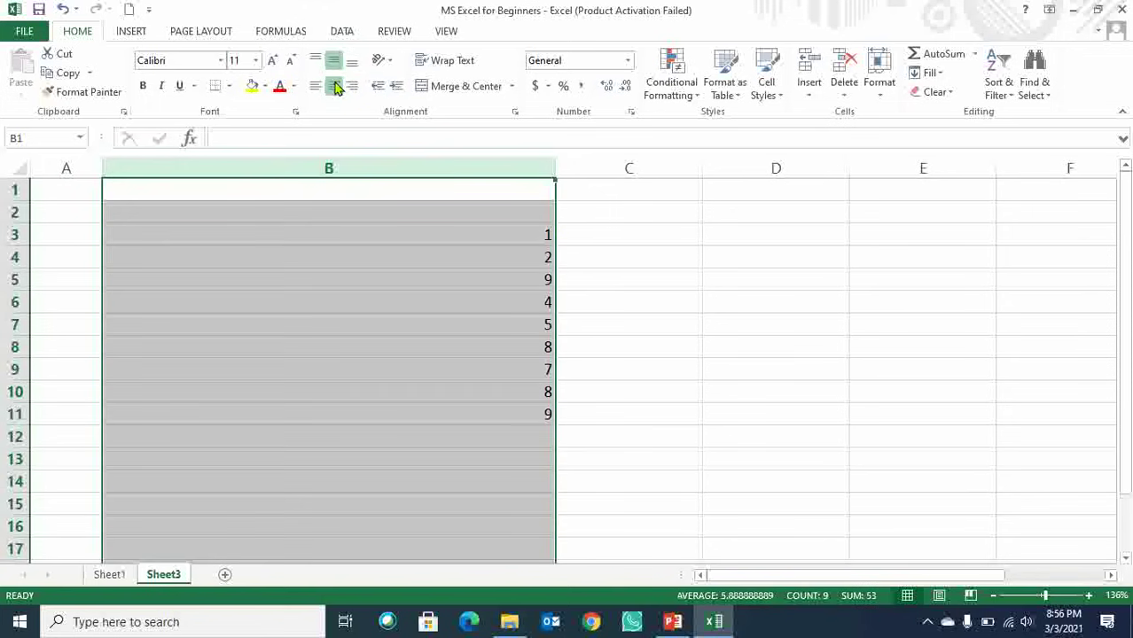
left_click(334, 86)
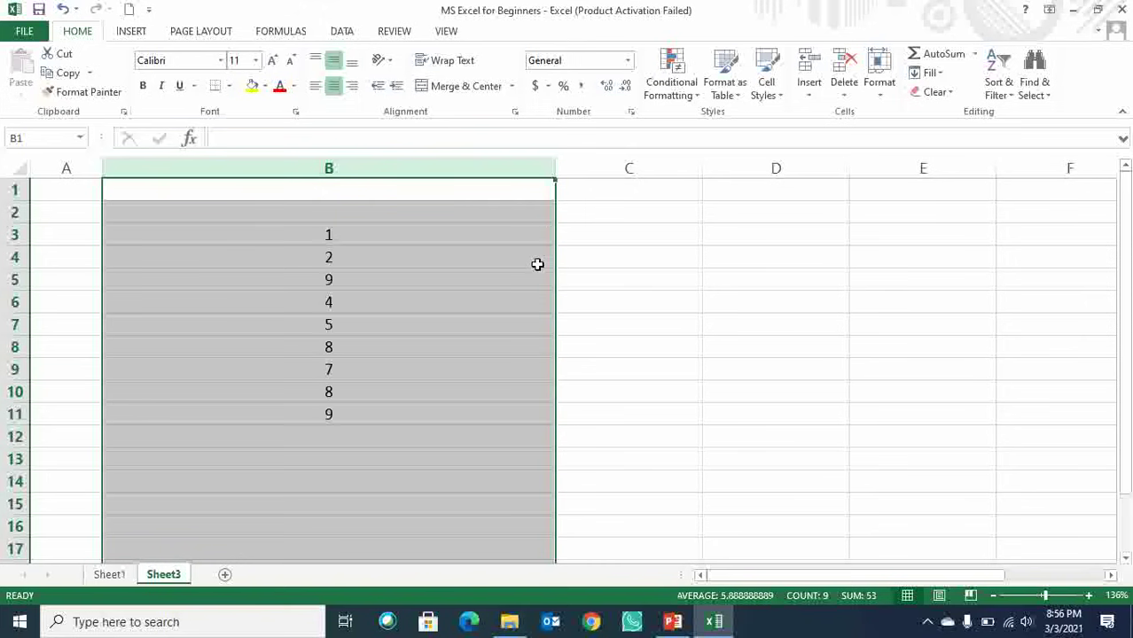
Apply a Greater Than 8 rule with Light Red Fill with Dark Red Text to B3:B11, and select the highlighted cells B5 and B11.
left_click_drag(370, 236, 386, 415)
left_click_drag(353, 235, 363, 414)
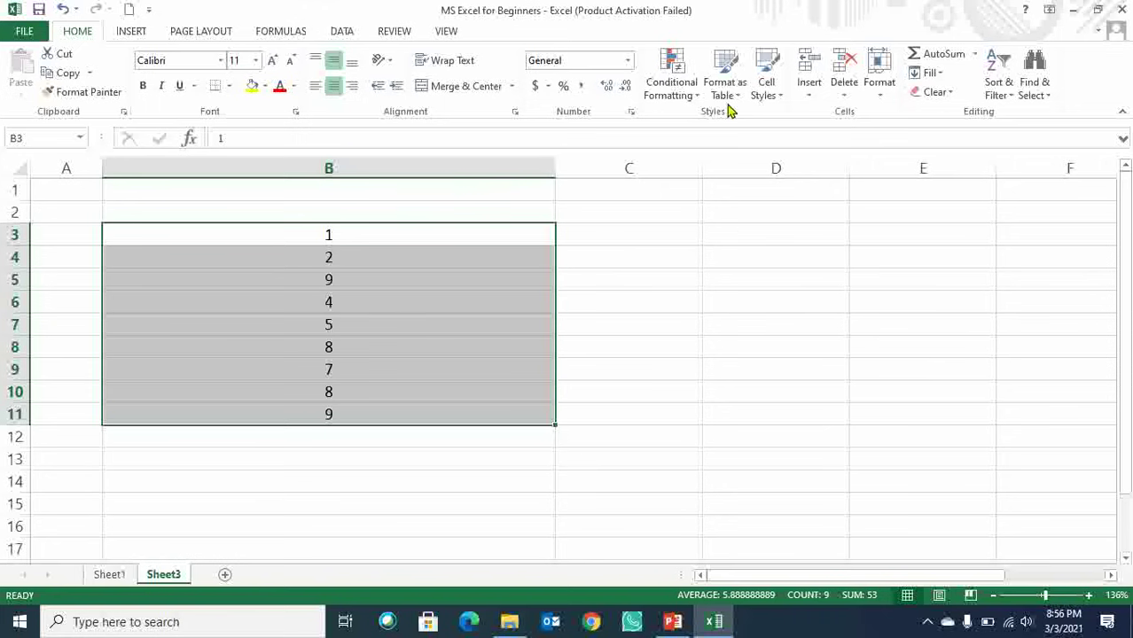
left_click(682, 93)
mouse_move(709, 122)
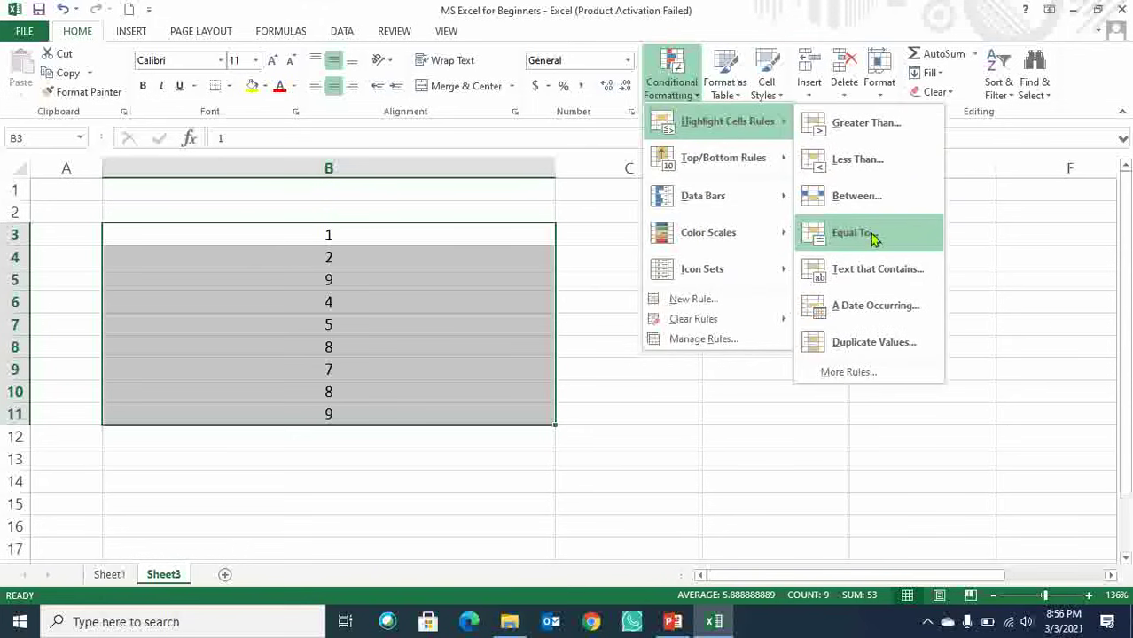
left_click(869, 127)
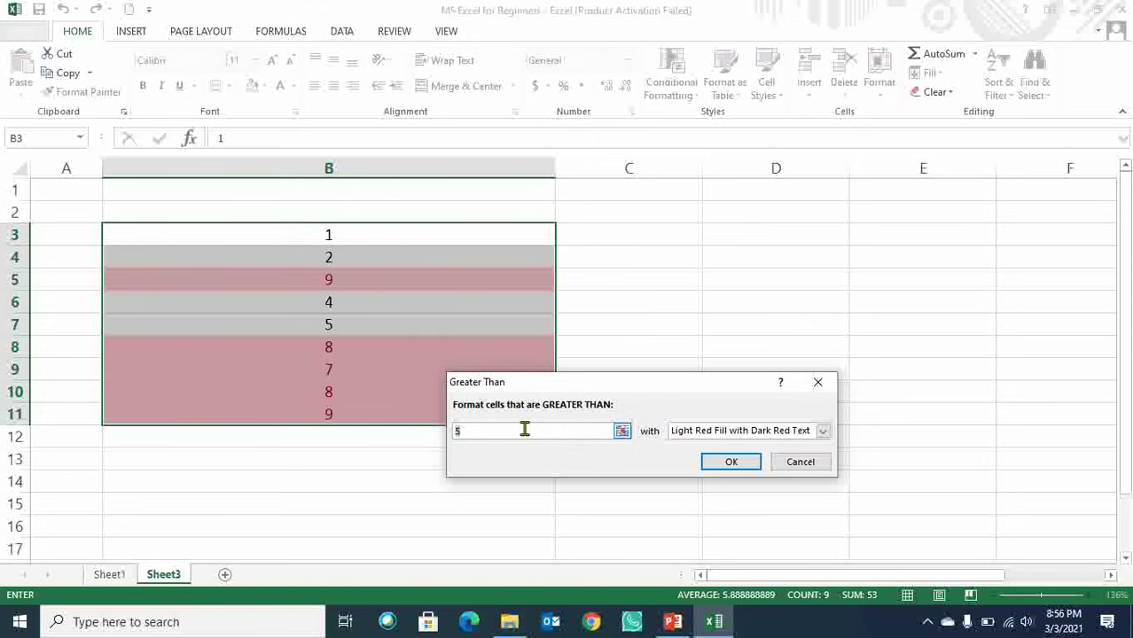
type("8")
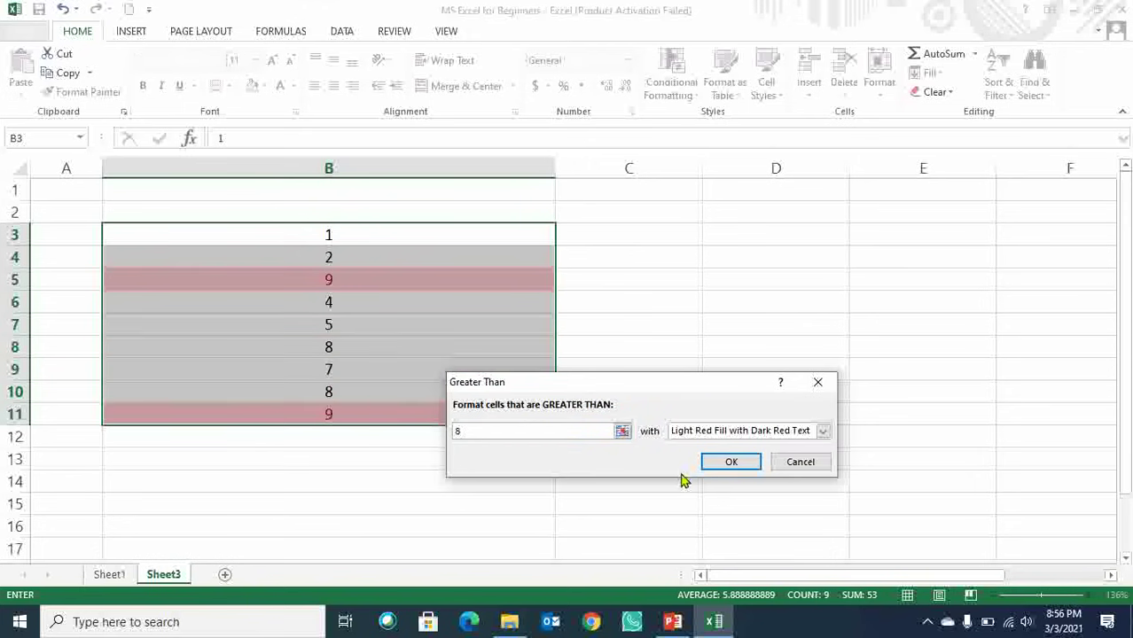
left_click(731, 462)
left_click(410, 280)
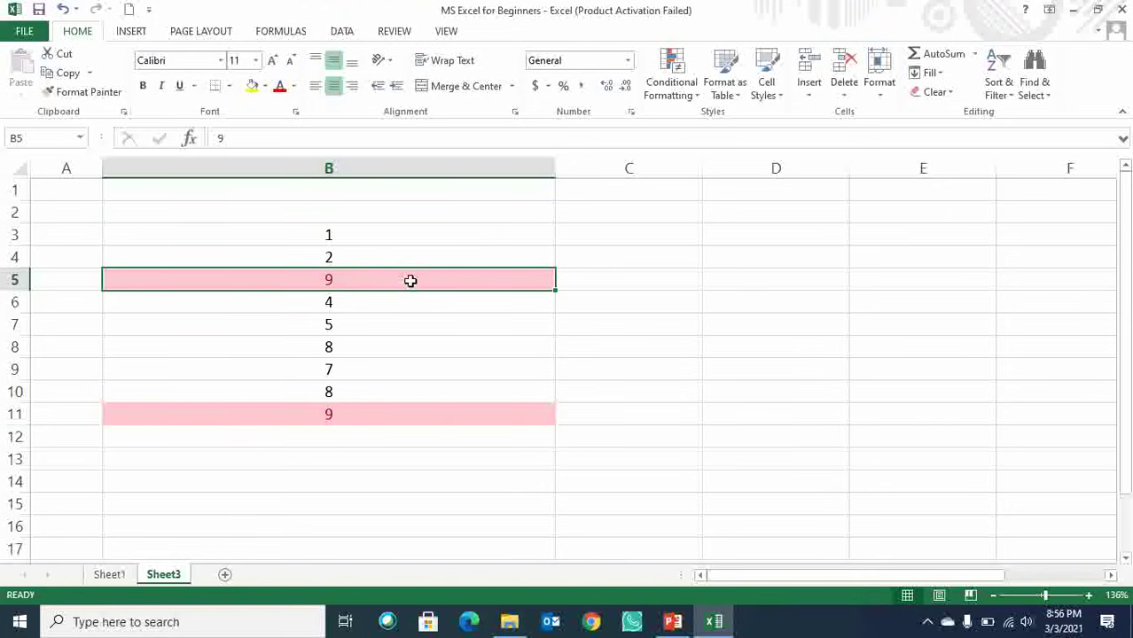
left_click(391, 419)
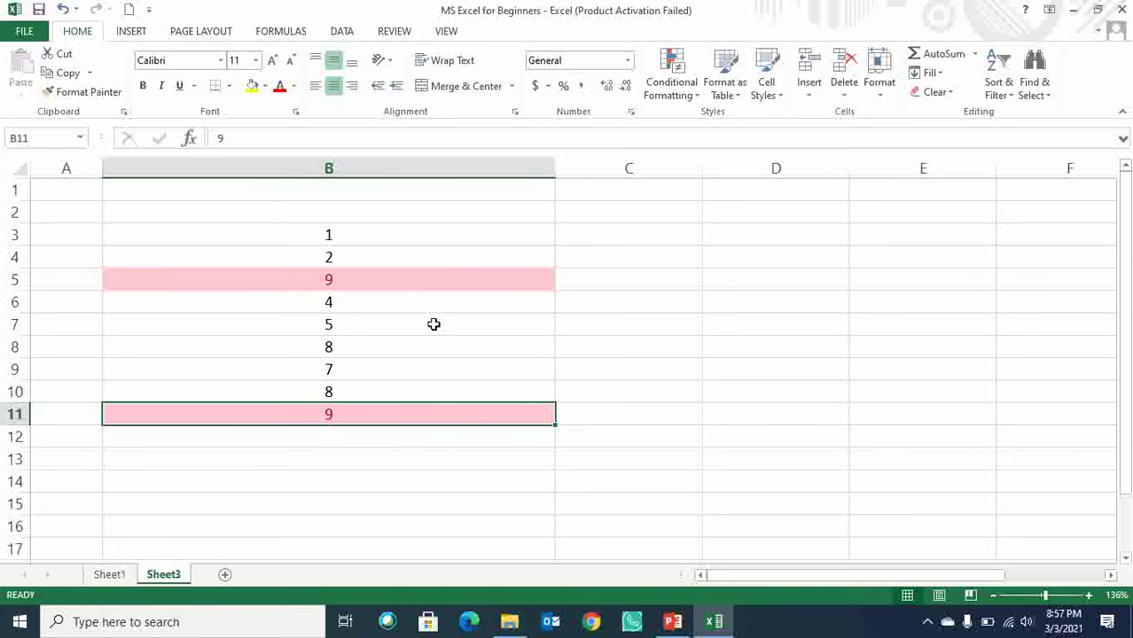
Try a Less Than 9 rule with Light Red Fill with Dark Red Text on cell B11.
left_click(693, 99)
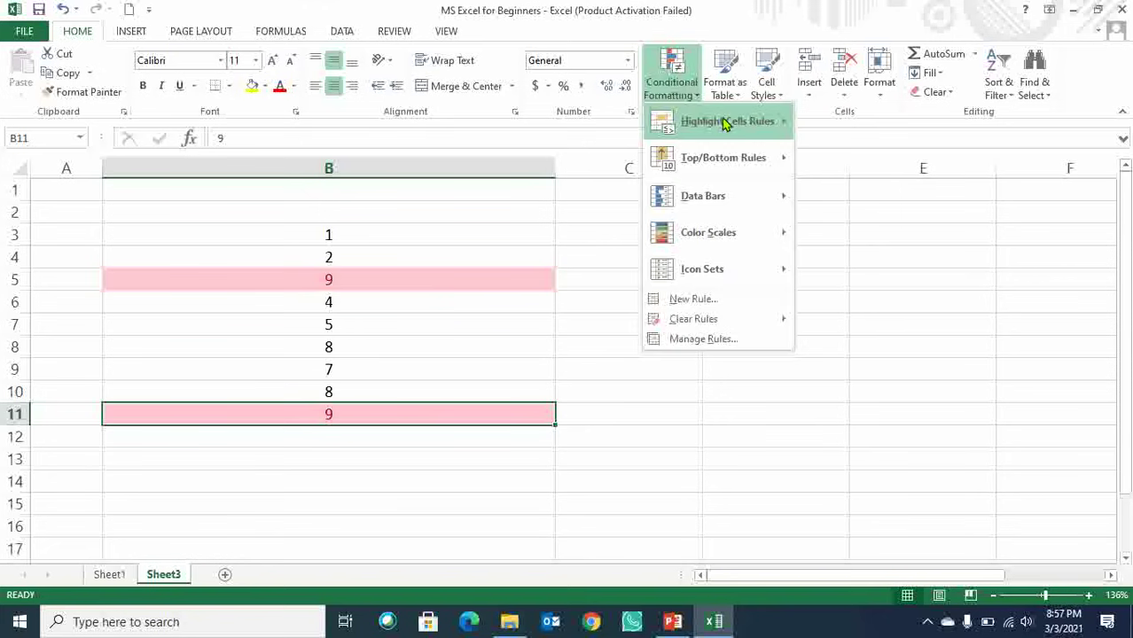
mouse_move(726, 118)
left_click(846, 157)
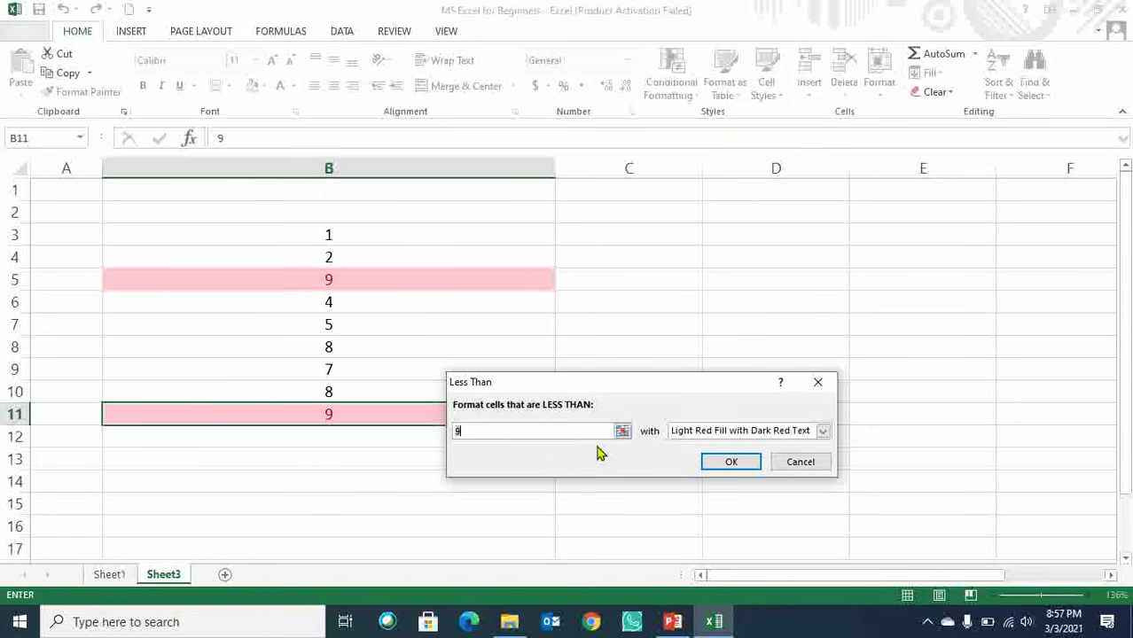
left_click(730, 463)
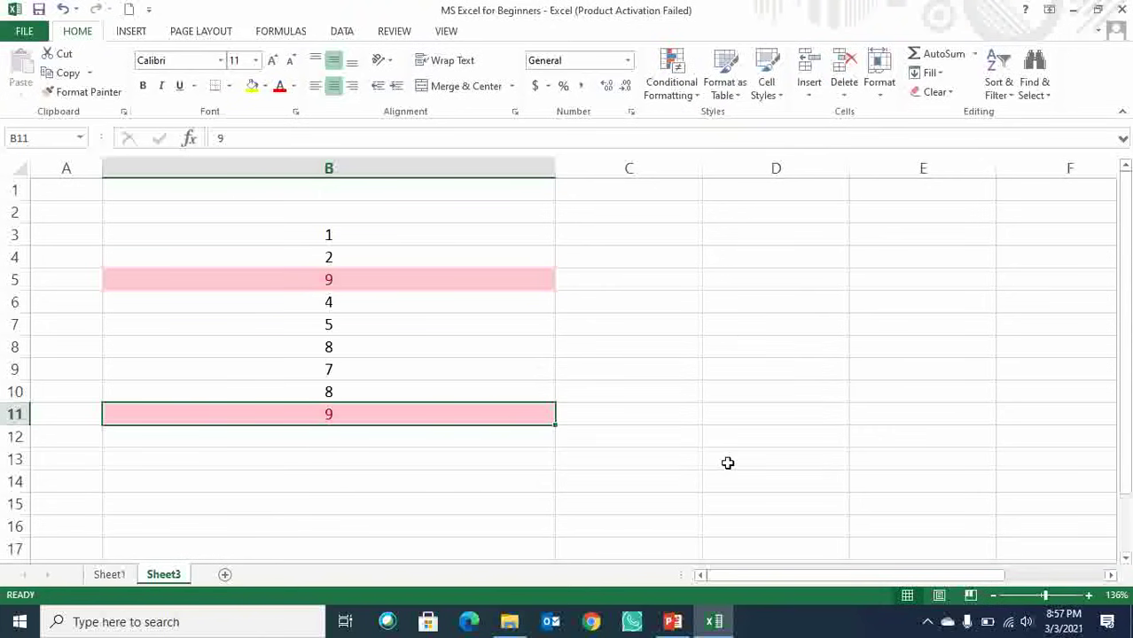
Remove the highlighting from column B by clearing the rules from the entire sheet.
left_click(398, 168)
mouse_move(763, 319)
left_click(879, 343)
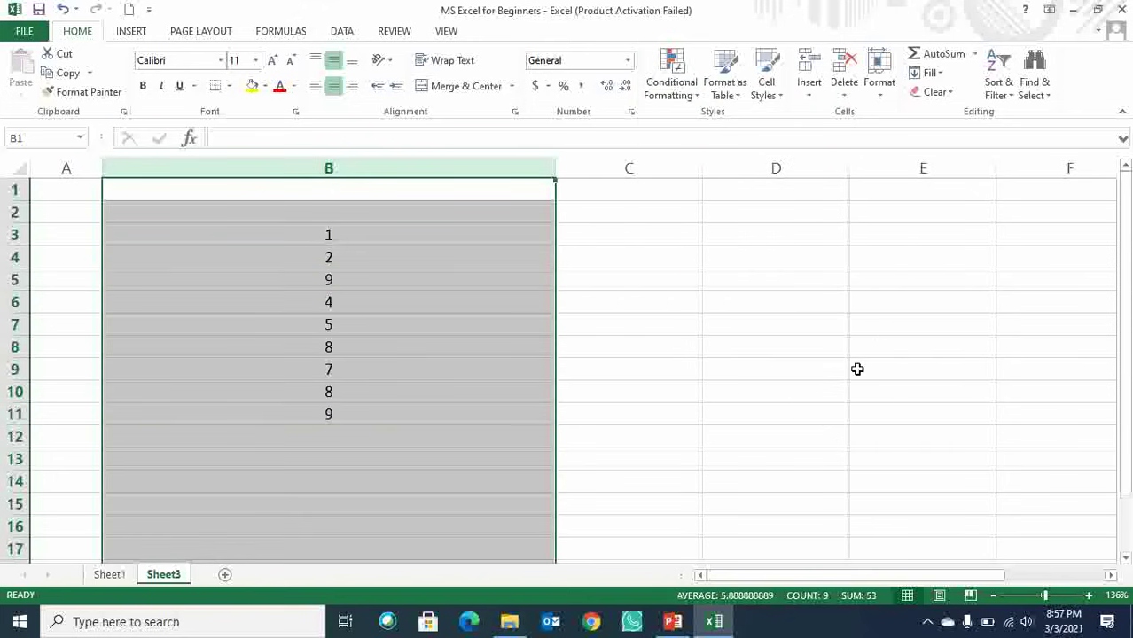
Apply a Less Than 2 rule with Light Red Fill with Dark Red Text to the whole of column B, and select the highlighted cell B3.
left_click(676, 92)
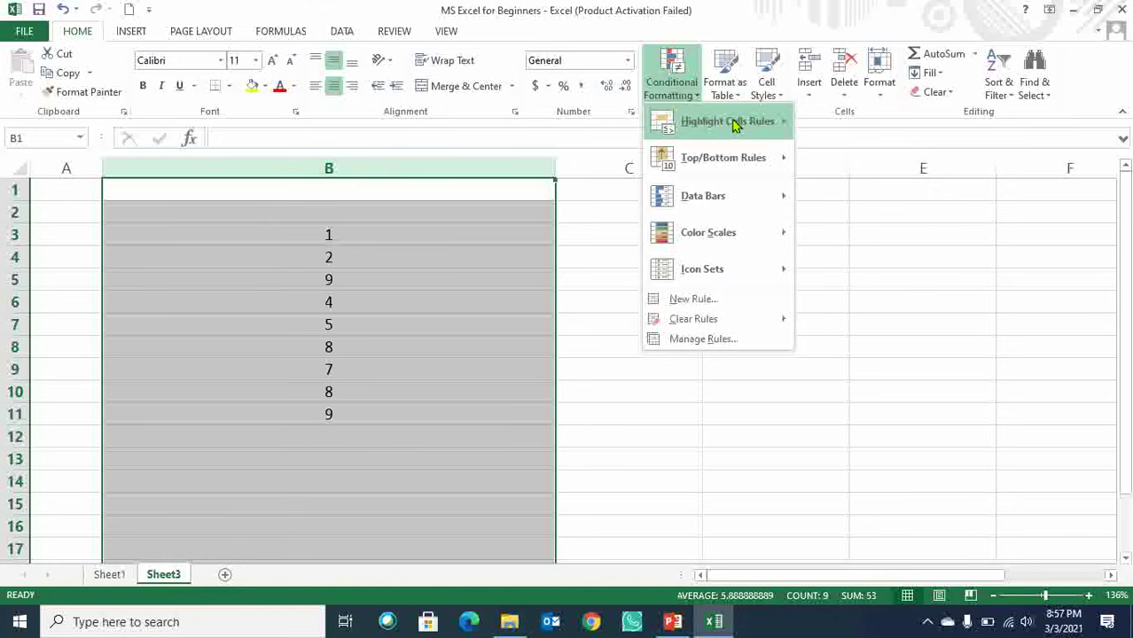
mouse_move(733, 121)
left_click(867, 177)
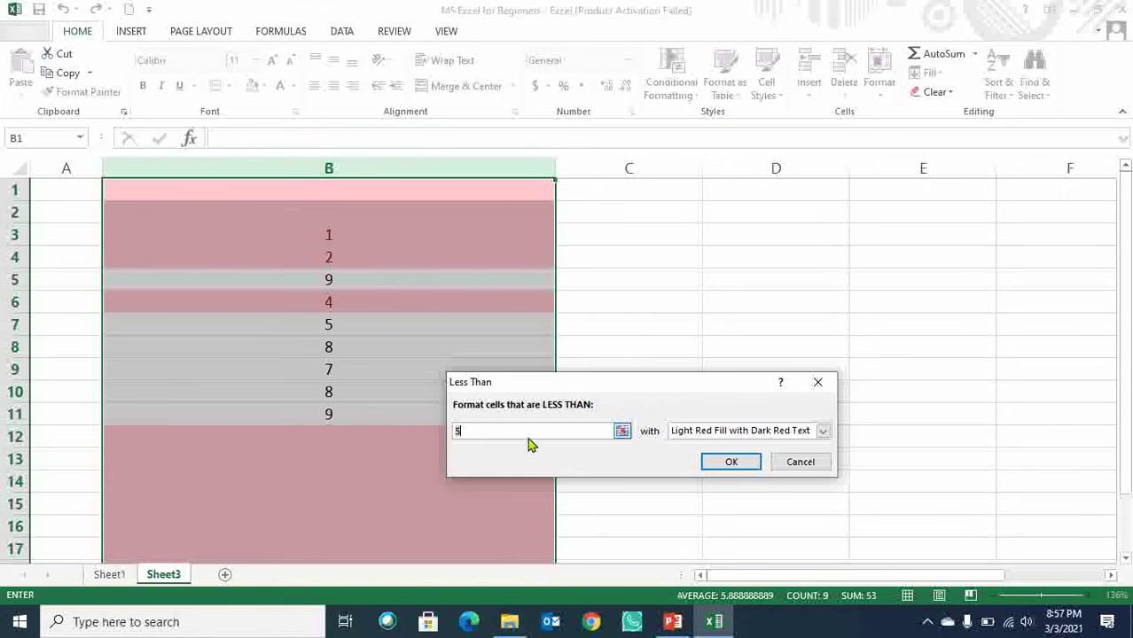
key("BackSpace")
type("2")
left_click(730, 465)
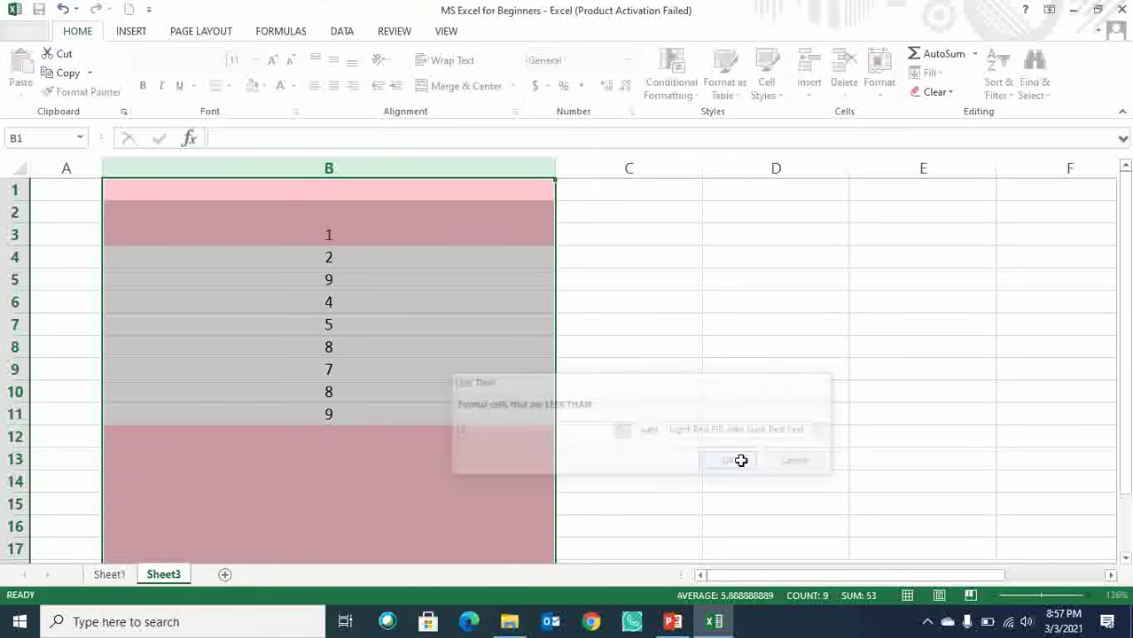
left_click(456, 345)
left_click(371, 229)
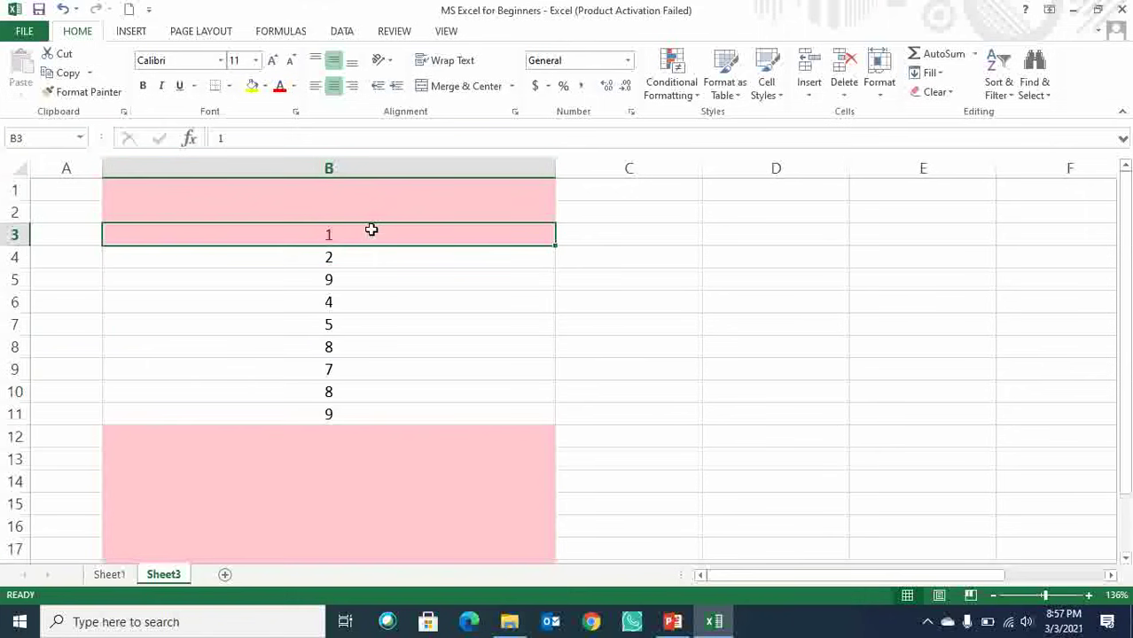
Examine the highlighted blank cells of column B below the list, selecting B12:B21 and the rows from 12 down.
left_click_drag(349, 441, 361, 558)
left_click_drag(352, 435, 361, 572)
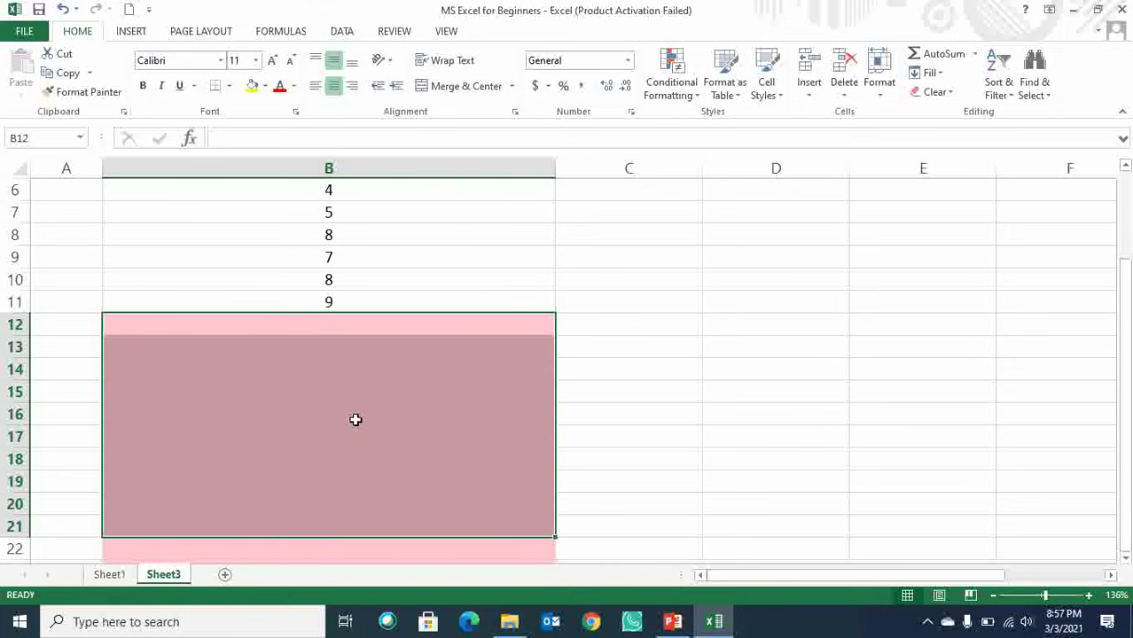
scroll(355, 420, "up", 2)
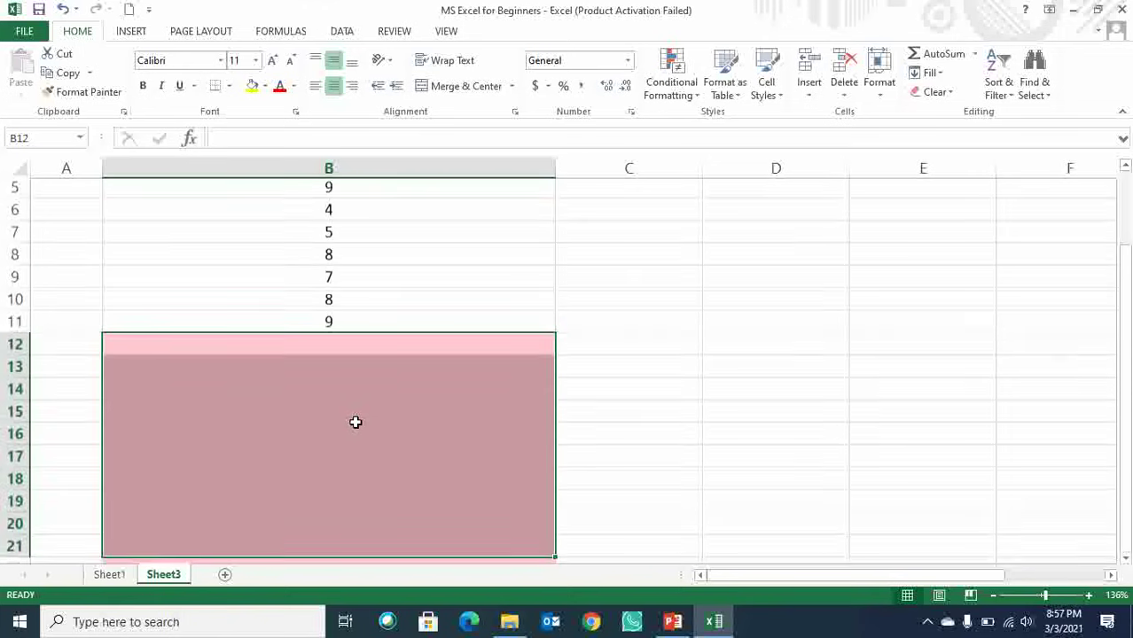
left_click(671, 89)
mouse_move(776, 122)
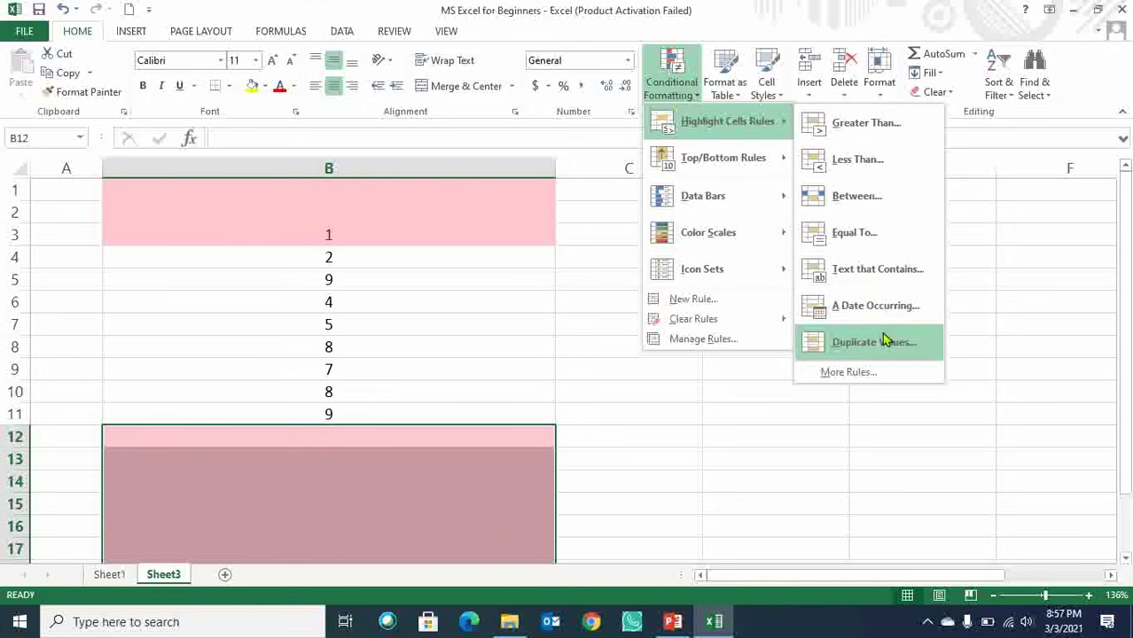
left_click(235, 282)
left_click(296, 287)
left_click_drag(15, 436, 311, 182)
scroll(324, 264, "up", 6)
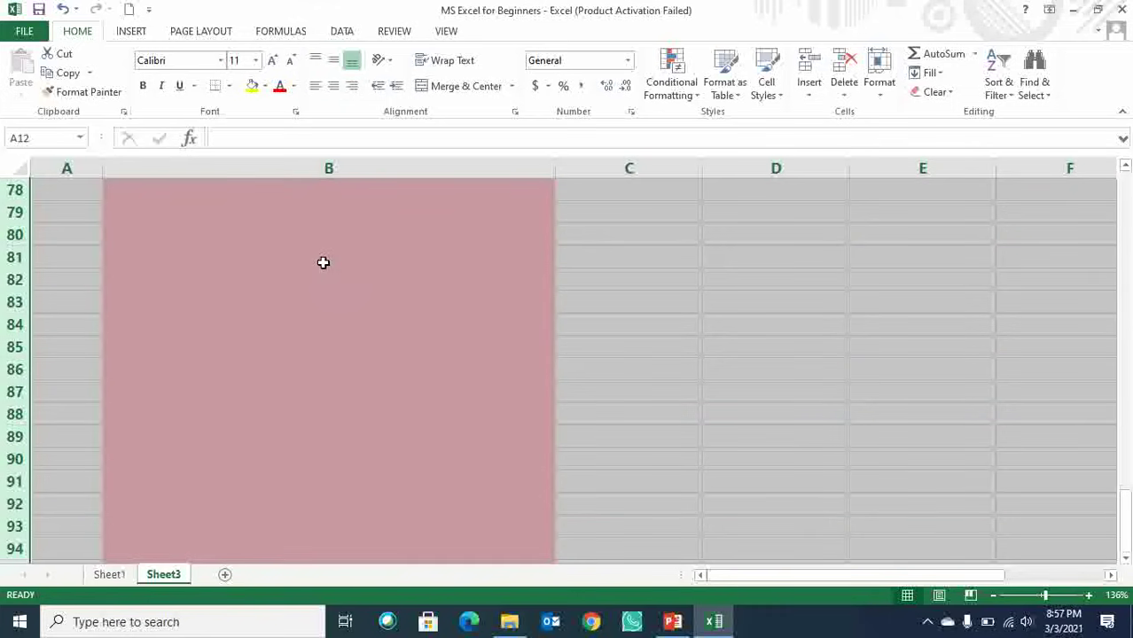
Select column B and clear the conditional formatting rules from the selected cells.
left_click(390, 159)
left_click(671, 88)
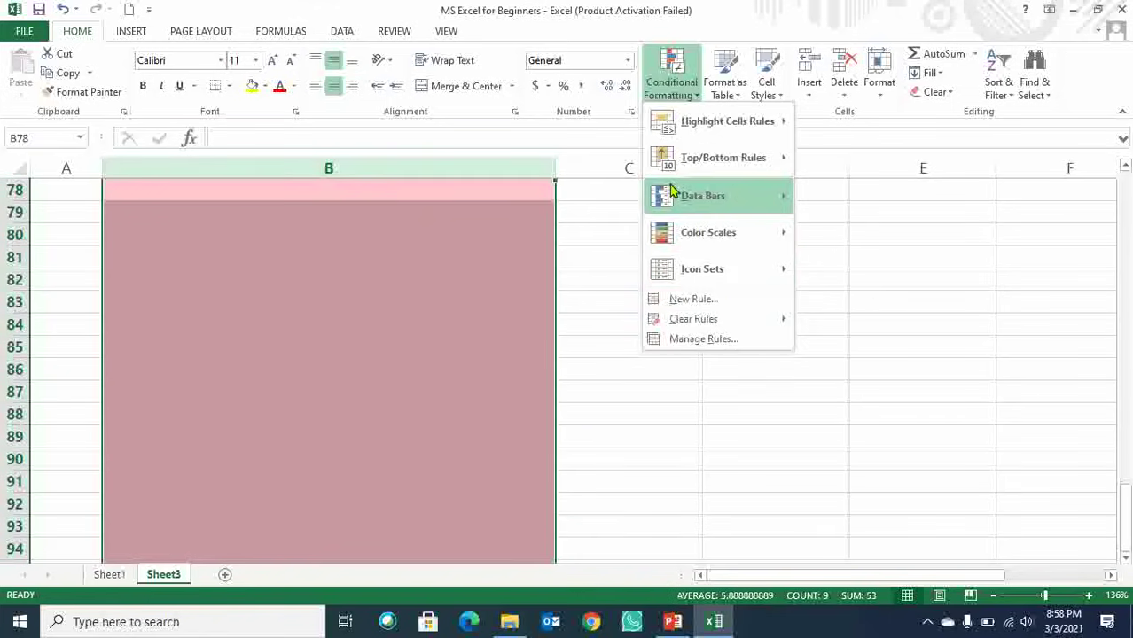
mouse_move(776, 319)
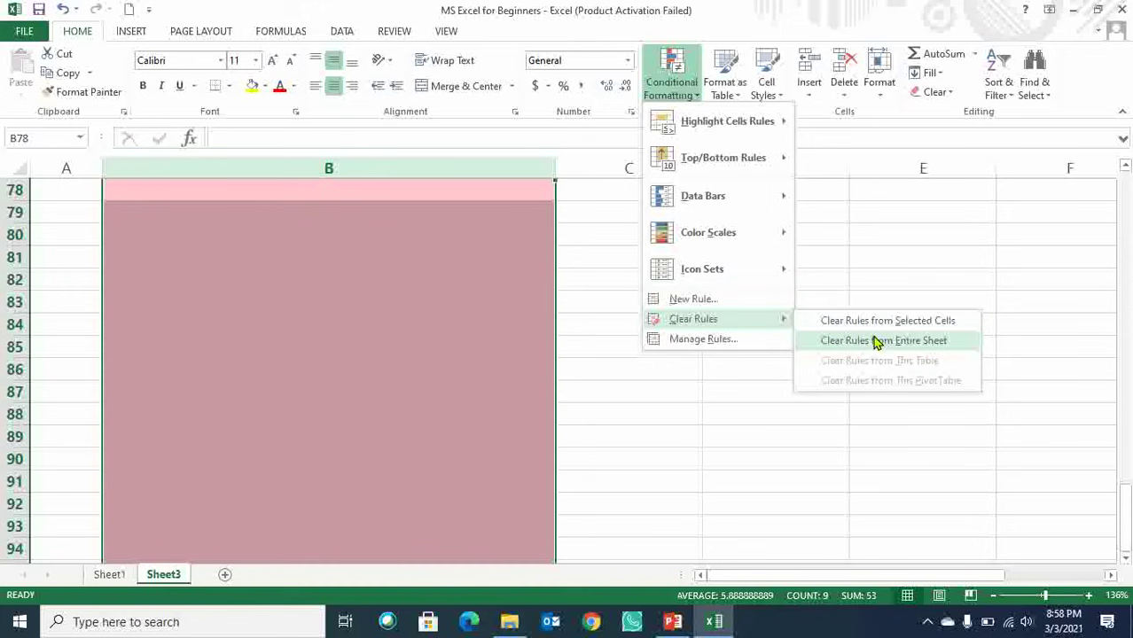
left_click(862, 323)
Return to the end of the number list and change cell B10 to 8a.
left_click(379, 413)
scroll(378, 413, "up", 20)
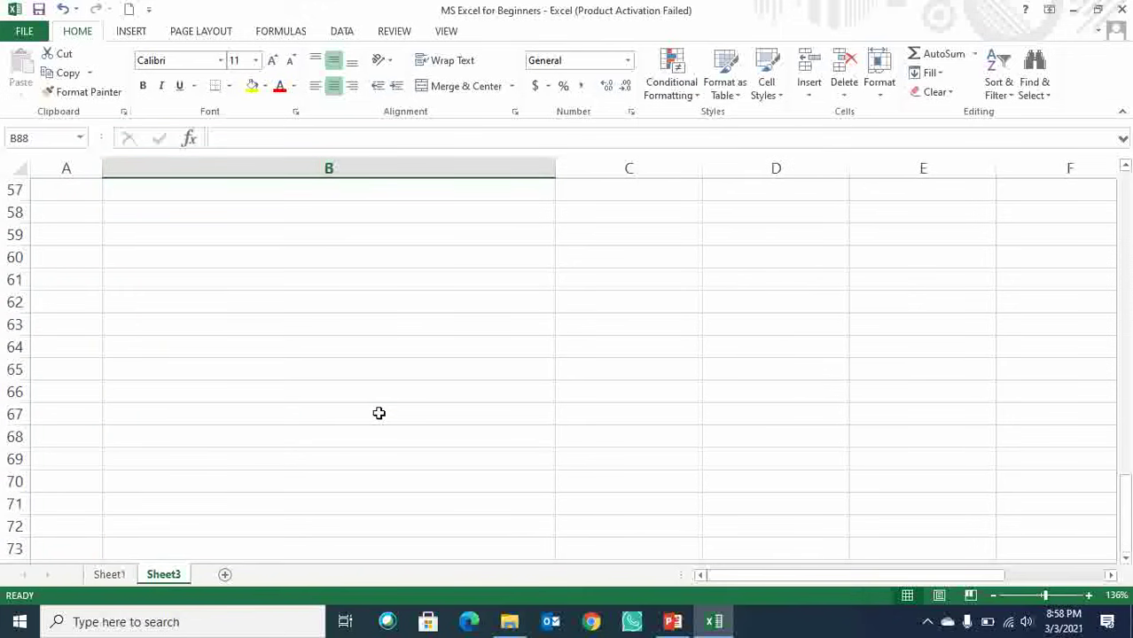
left_click(379, 414)
key("ctrl+Up")
key("Up")
key("Up")
key("Down")
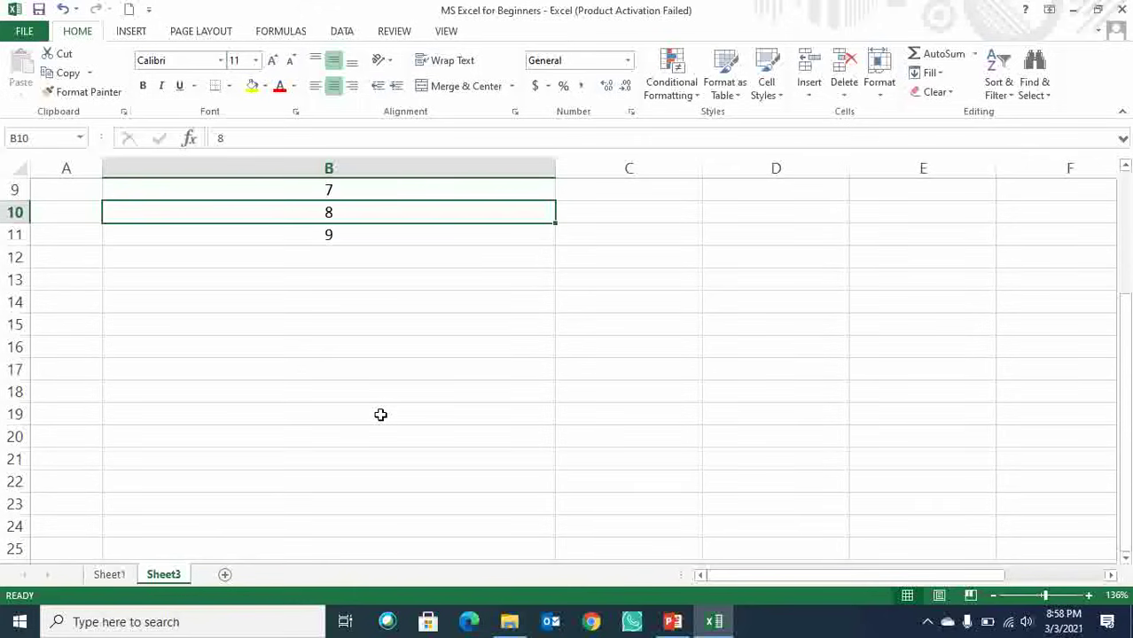
key("F2")
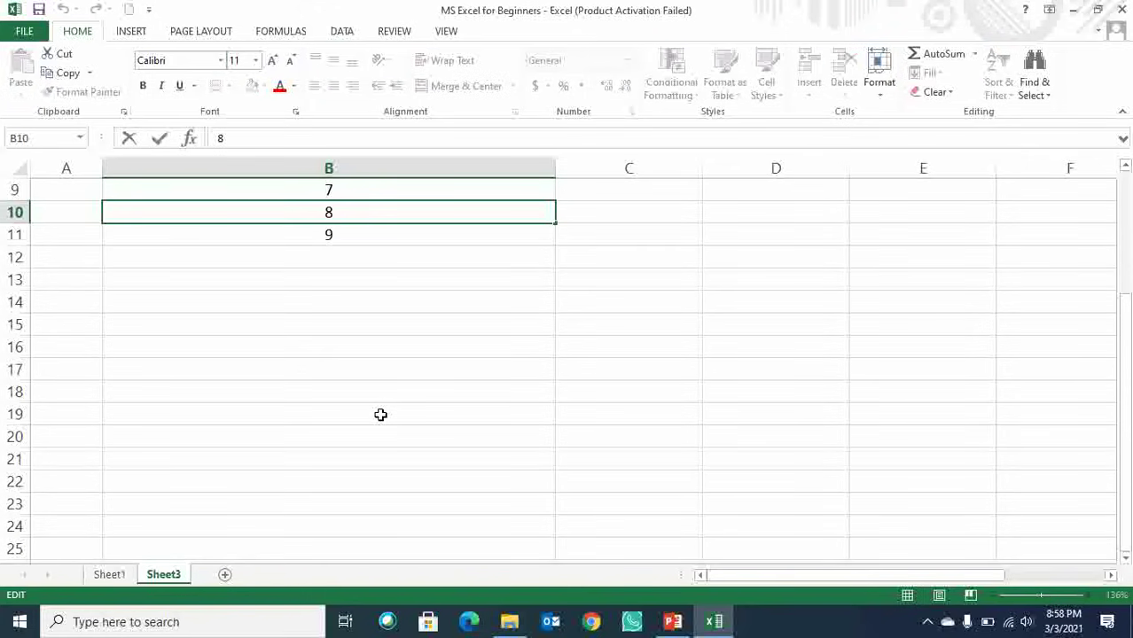
type("a")
key("Tab")
Change cell B7 to 5d.
key("Up")
key("Up")
key("Up")
key("Left")
key("Left")
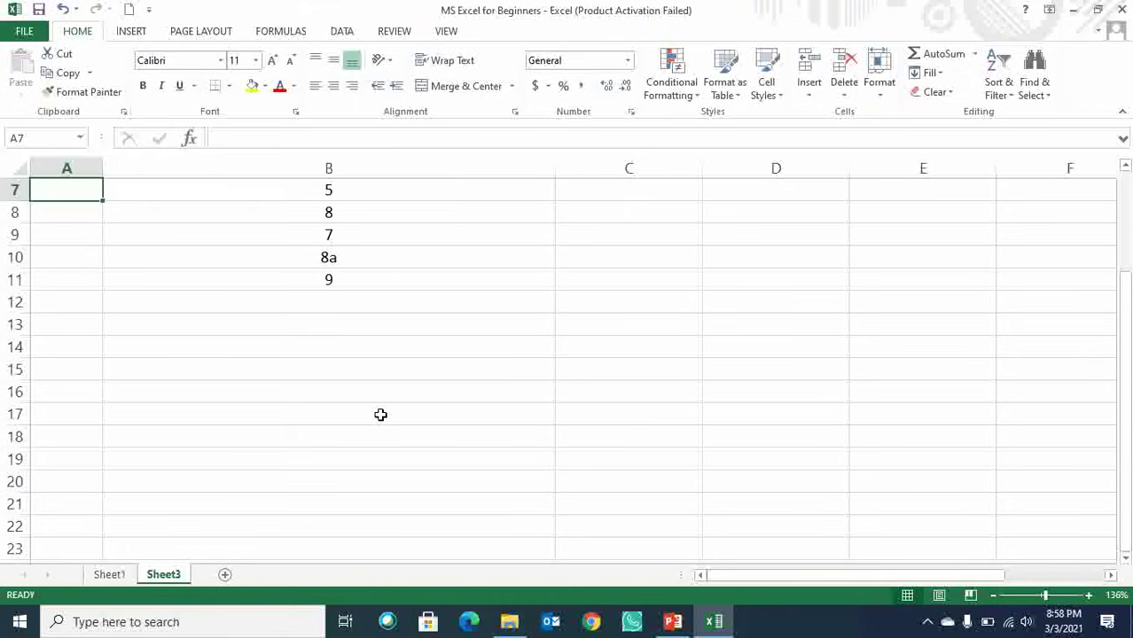
key("Right")
key("F2")
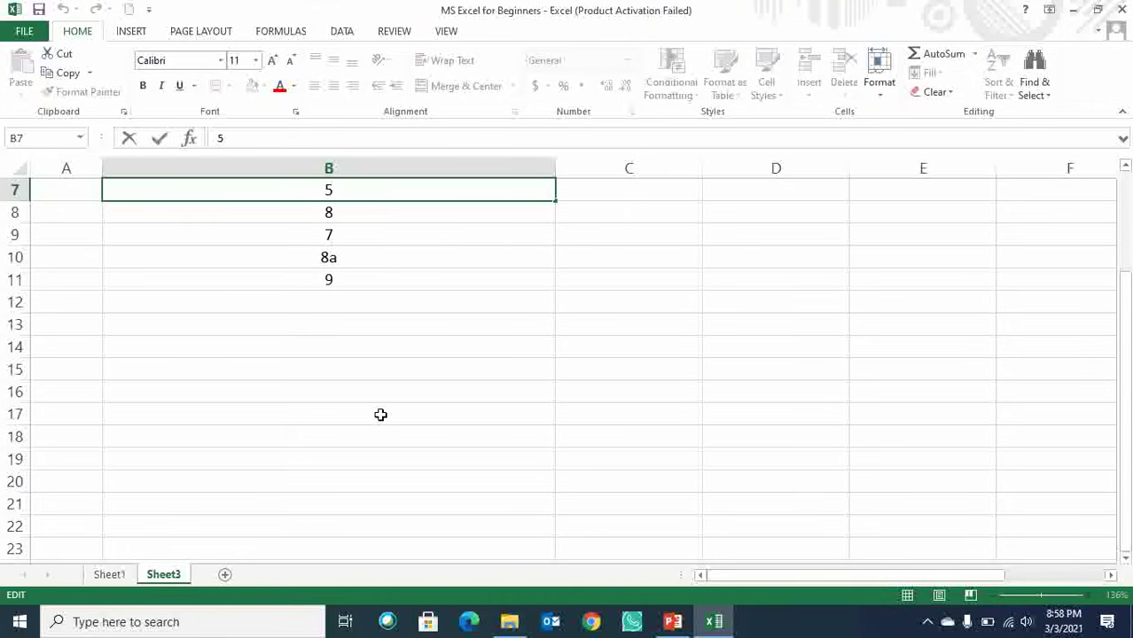
type("d")
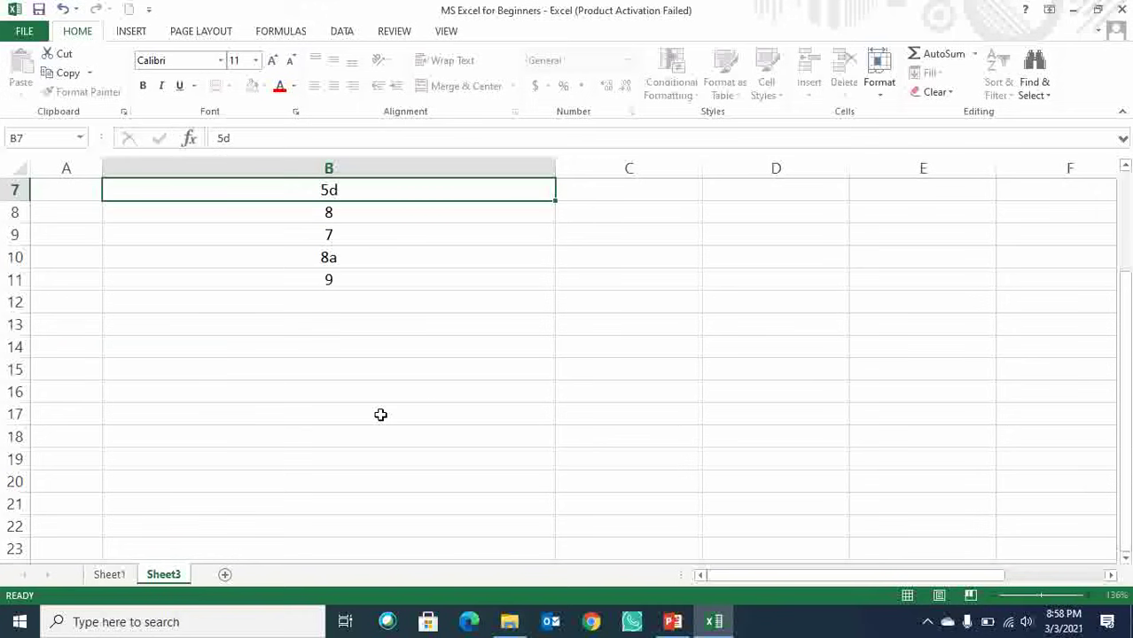
key("ctrl+Return")
Apply a Text That Contains rule to B3:B11, using cell B10 as the text and Light Red Fill with Dark Red Text, and select B7.
scroll(450, 415, "up", 2)
left_click(402, 172)
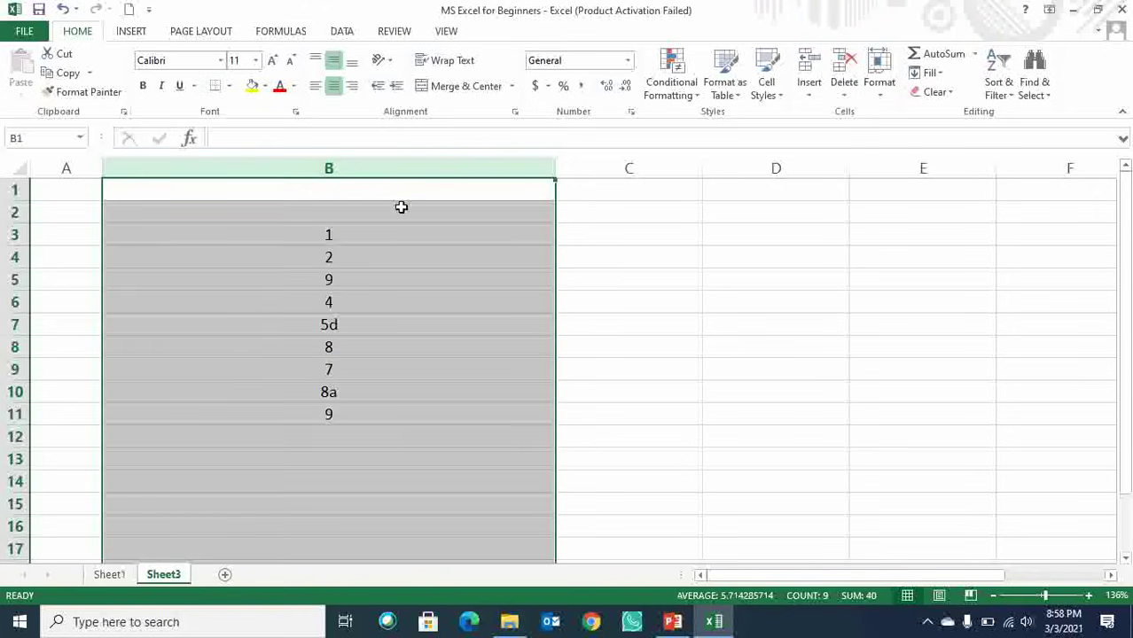
mouse_move(403, 233)
left_mouse_down()
mouse_move(416, 415)
mouse_move(490, 408)
left_mouse_up()
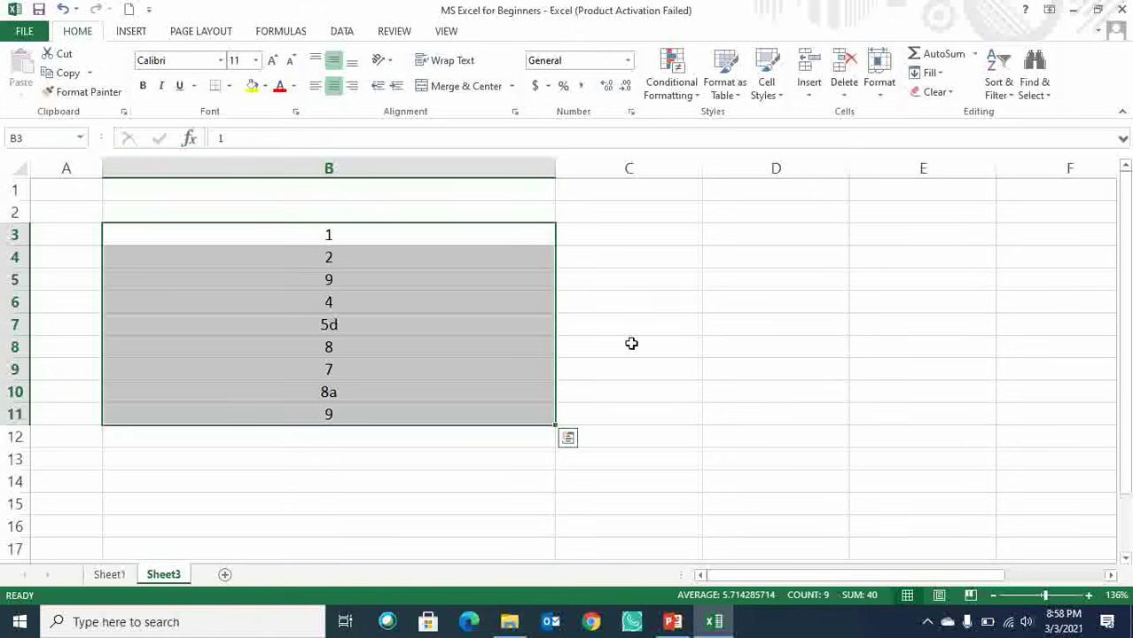
left_click(685, 99)
mouse_move(720, 122)
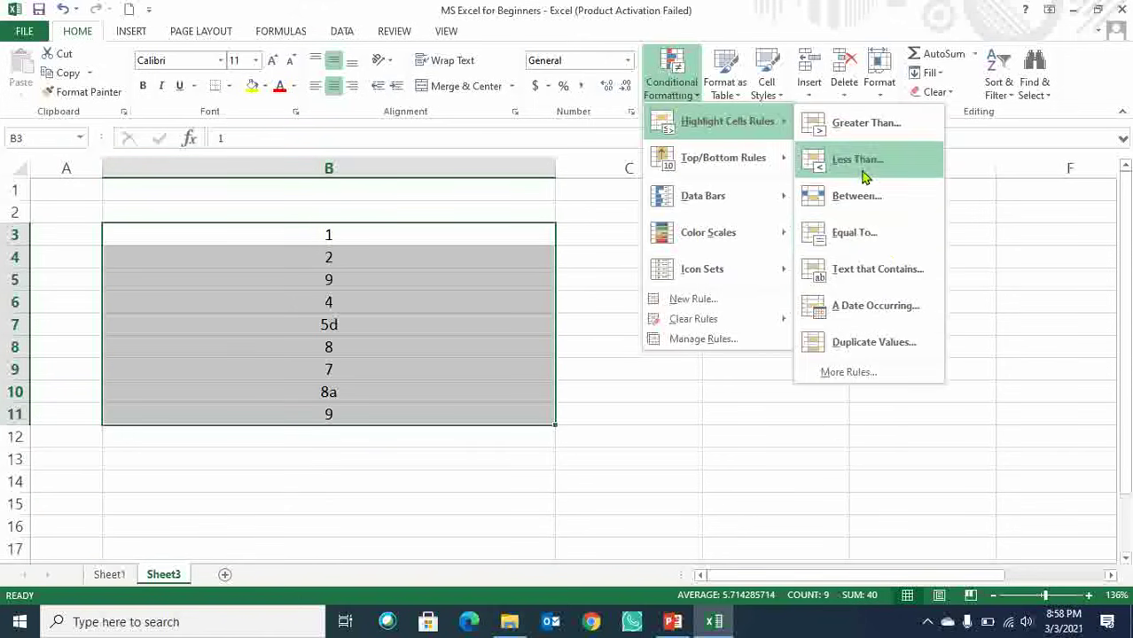
left_click(882, 273)
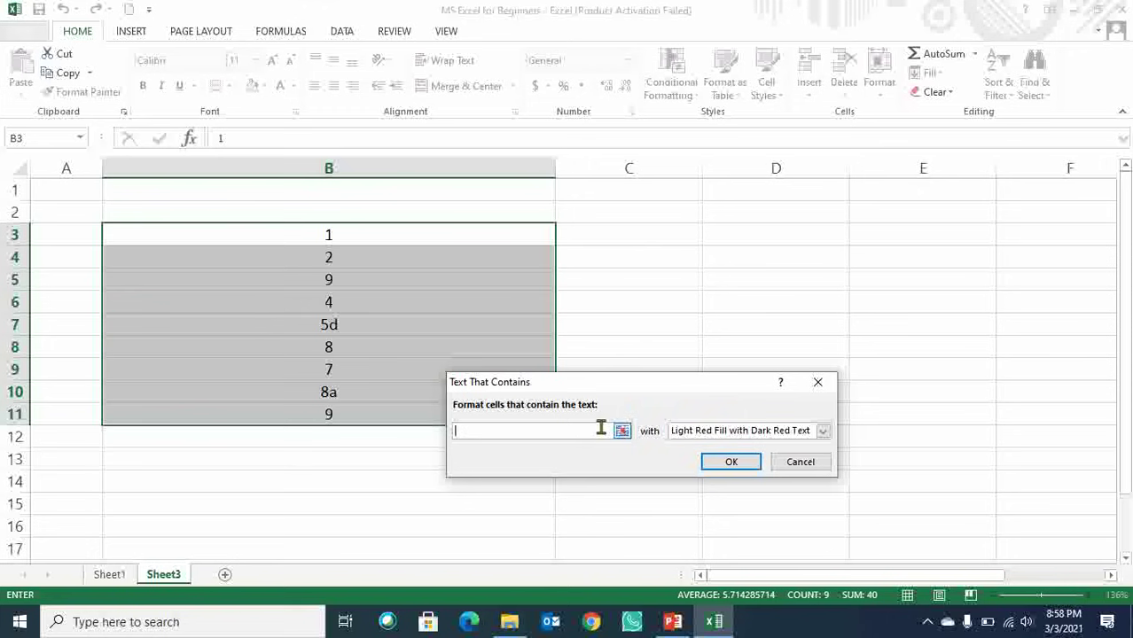
mouse_move(377, 392)
left_mouse_down()
mouse_move(369, 321)
mouse_move(372, 391)
left_mouse_up()
left_click(732, 463)
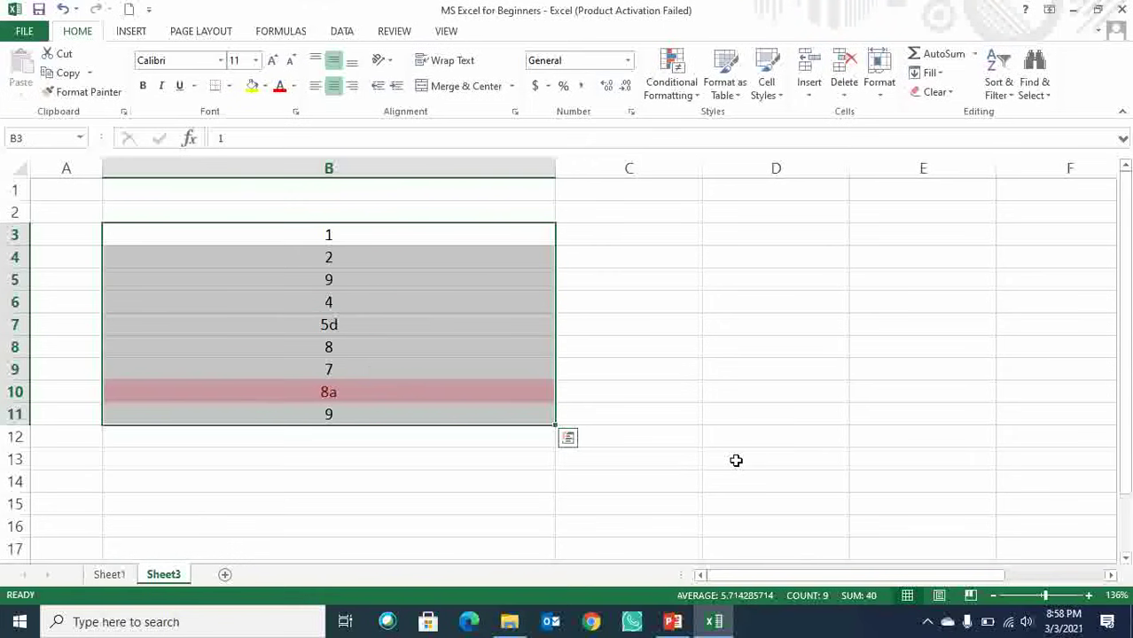
left_click(321, 327)
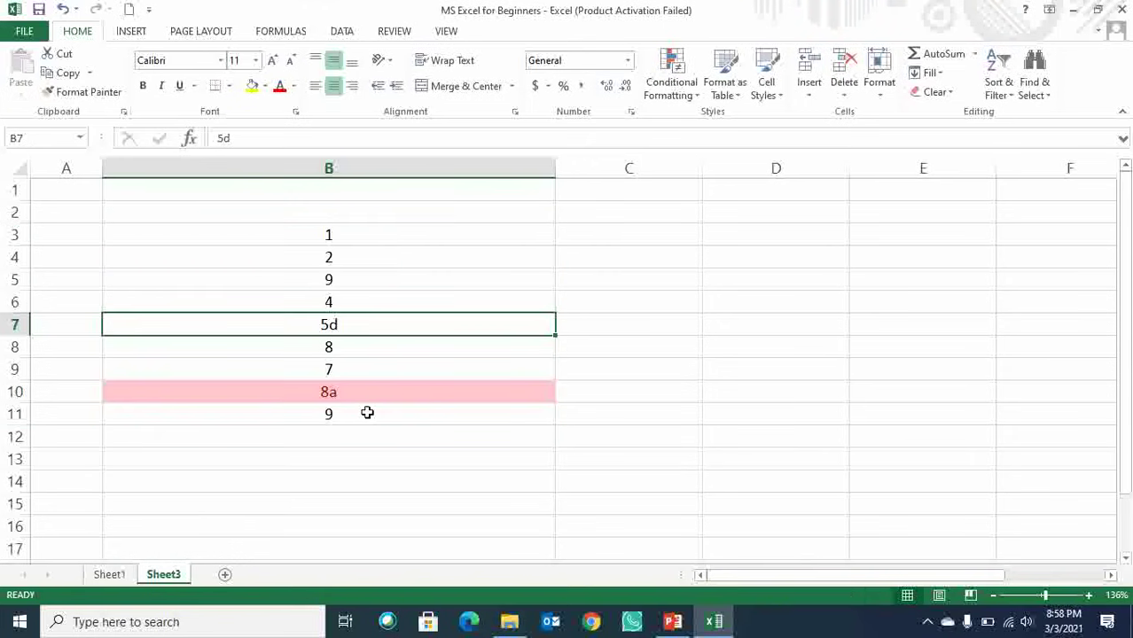
Delete the whole of column B containing the number list.
left_click(364, 390)
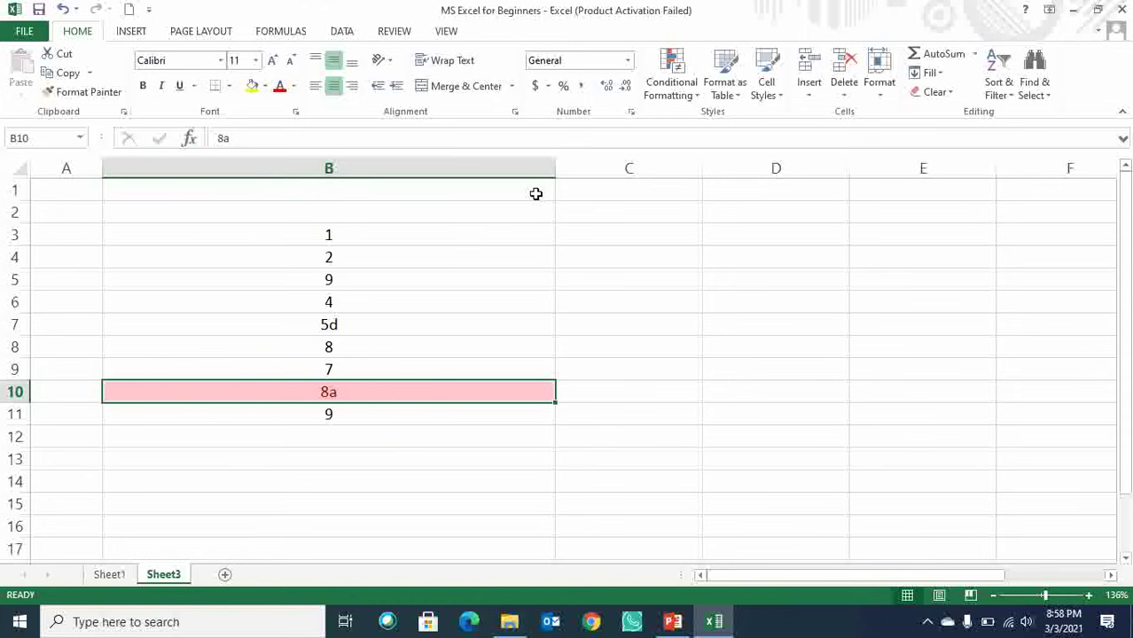
left_click(523, 167)
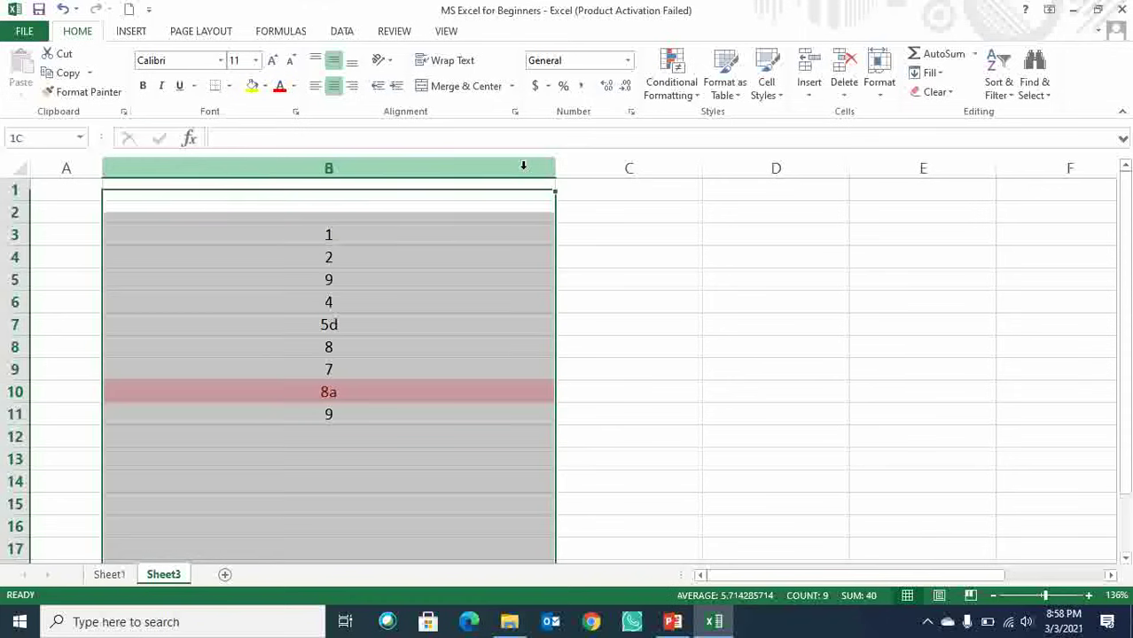
left_click(725, 95)
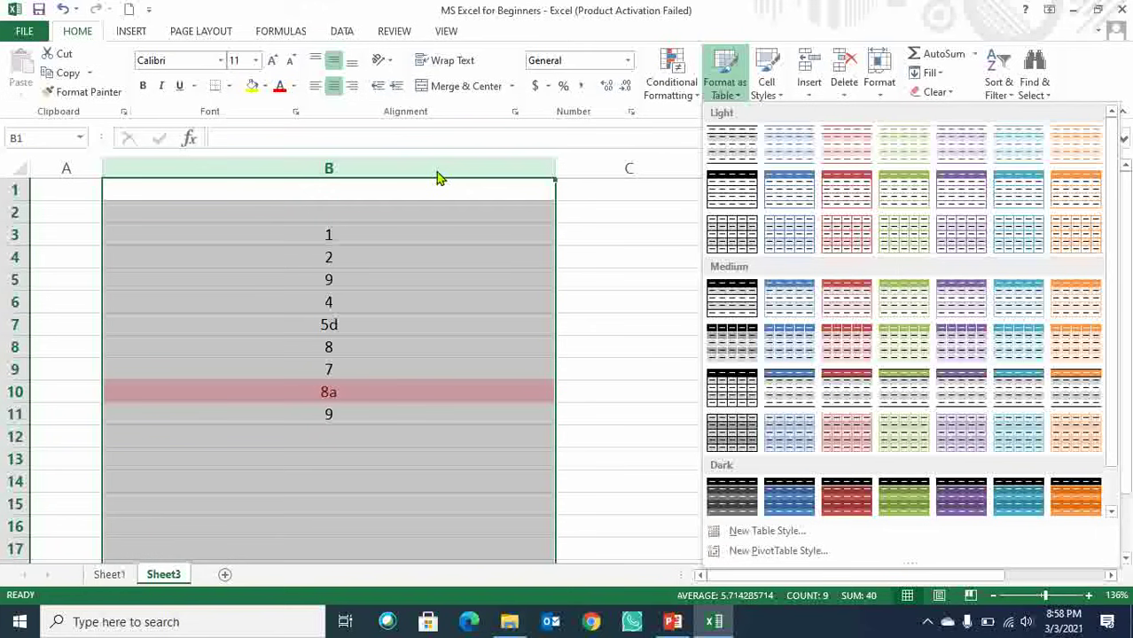
left_click(443, 319)
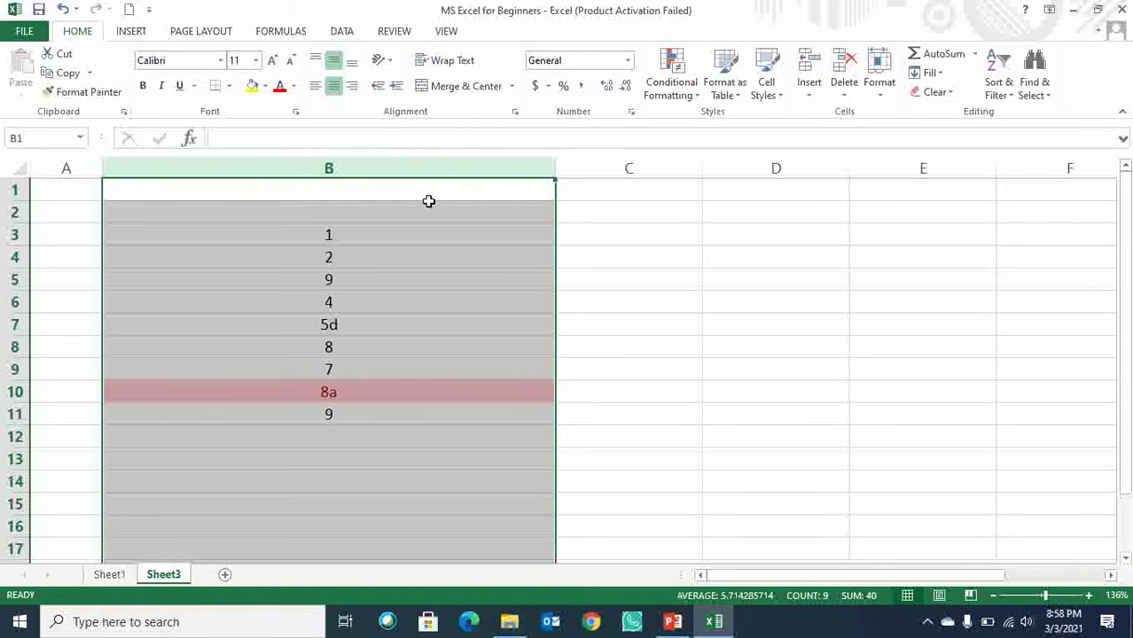
key("ctrl+minus")
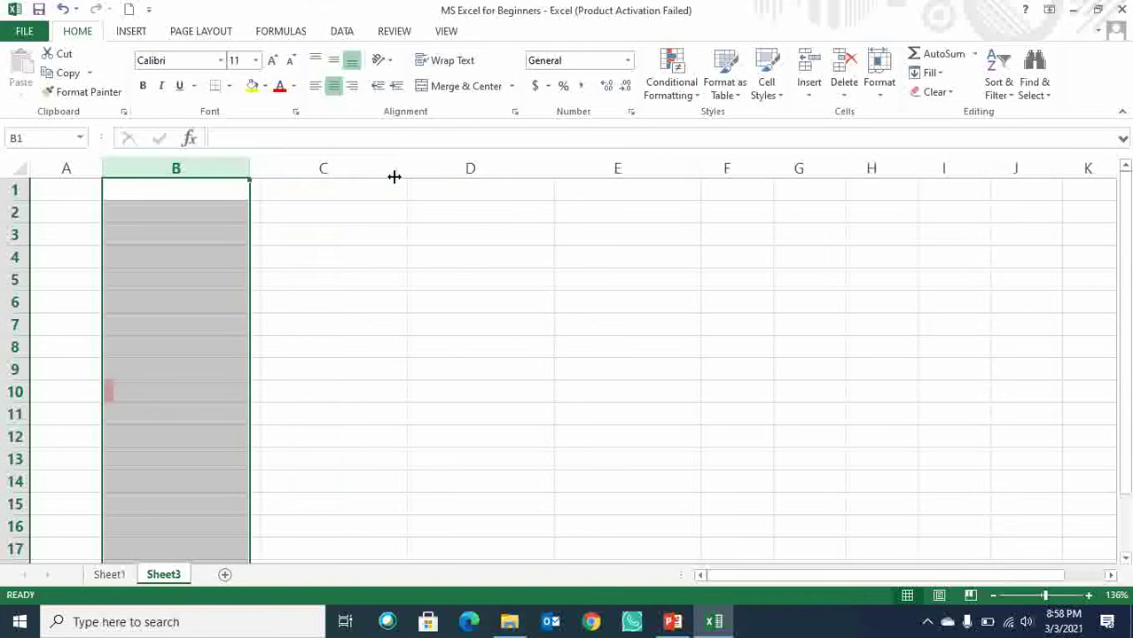
Enter the header Name in cell B2.
key("Down")
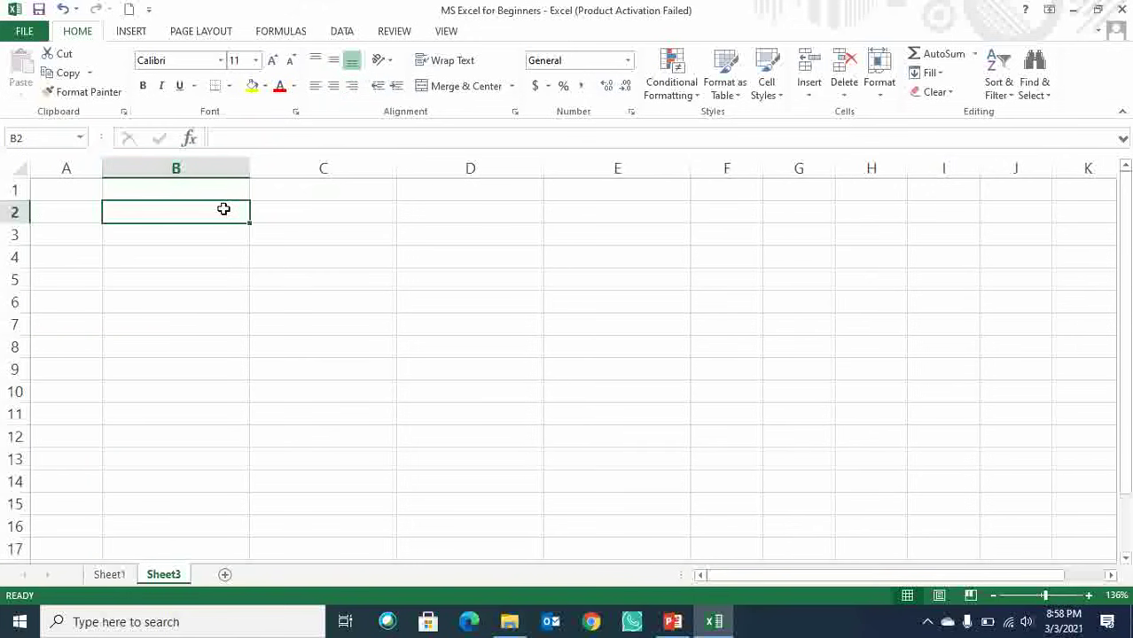
type("Kushw")
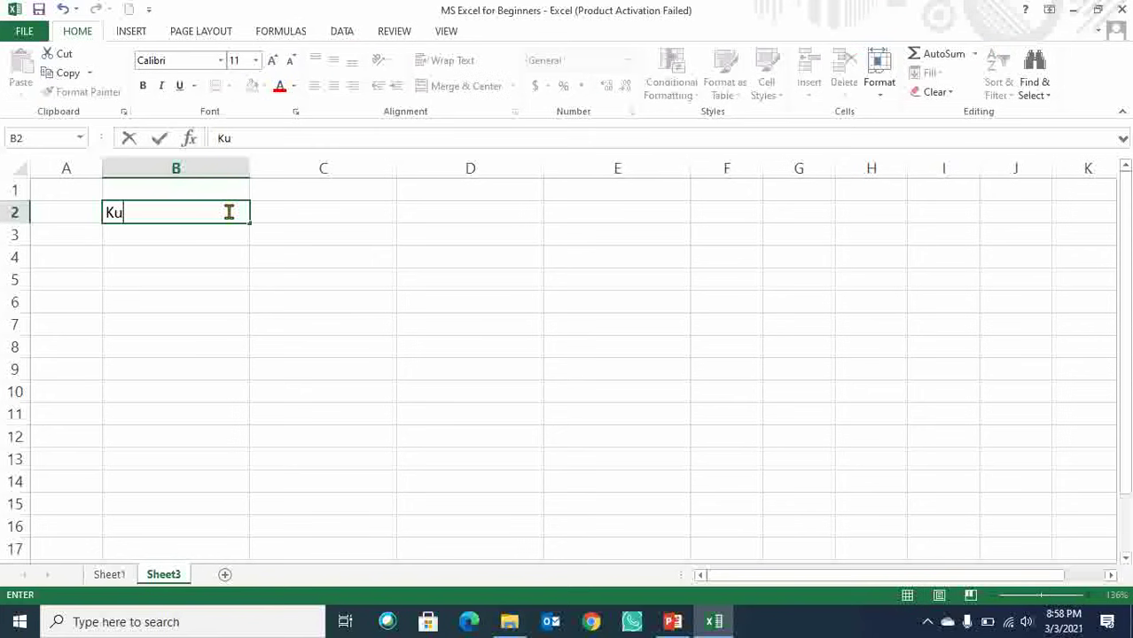
key("BackSpace")
key("BackSpace")
key("BackSpace")
key("BackSpace")
type("Name")
key("Tab")
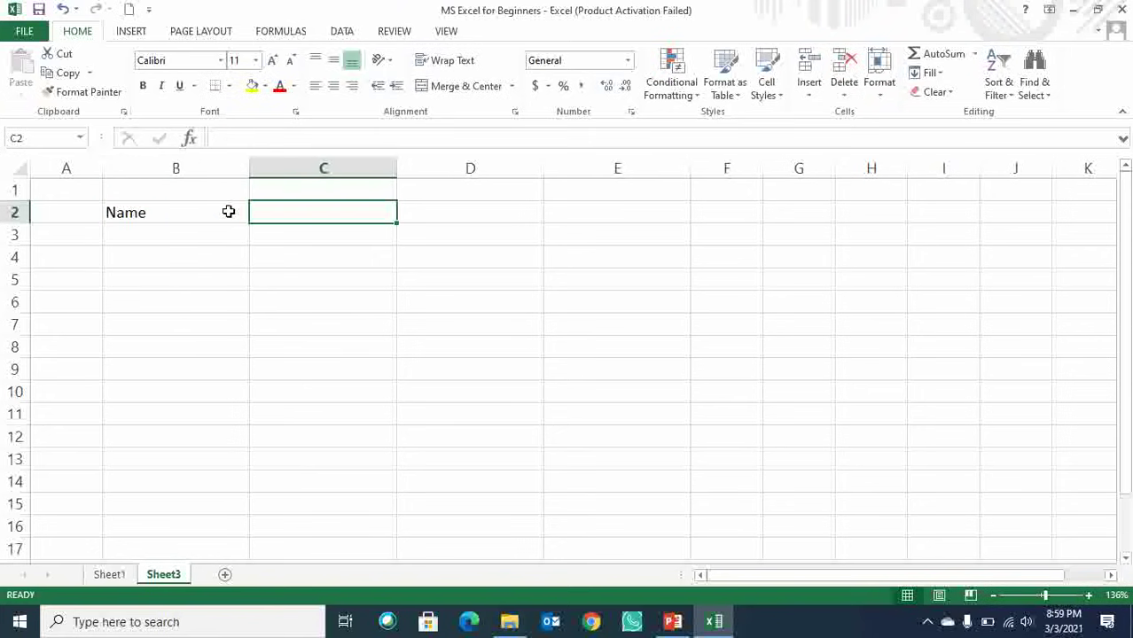
Enter the headers Father;s Name in cell C2 and Genger in cell D2.
type("Fathe")
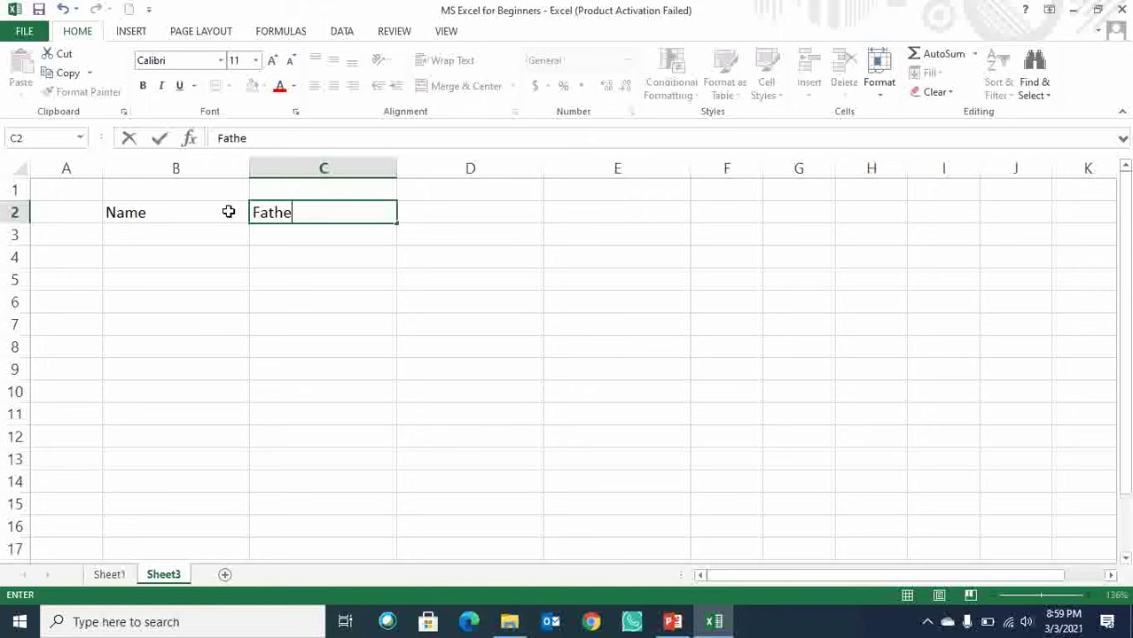
type("r;s Name")
key("Tab")
type("M")
key("BackSpace")
type("Gend")
key("BackSpace")
type("ge")
key("Return")
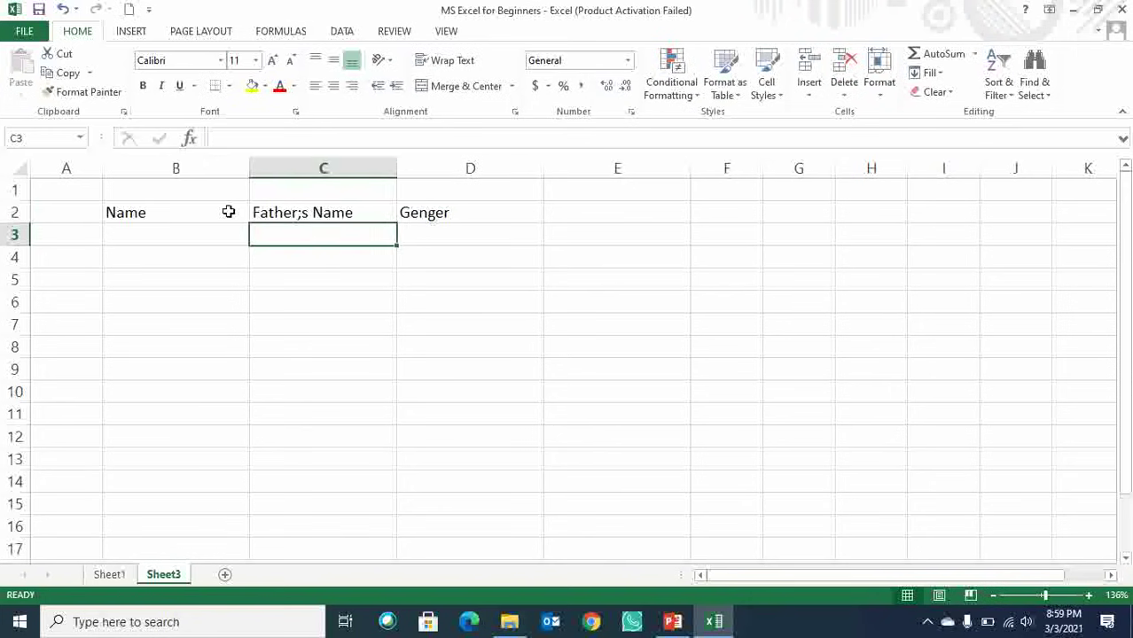
Fill row 3 with a sample person's first name, the father's name, and M as the gender.
key("Left")
type("Rohan")
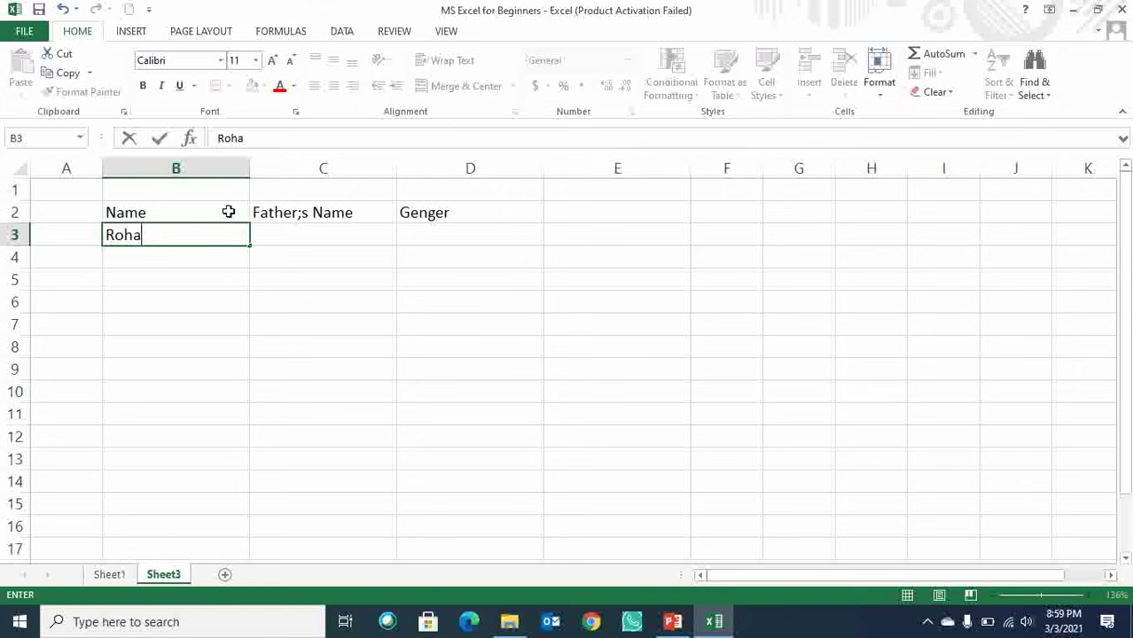
key("Tab")
type("Sohan")
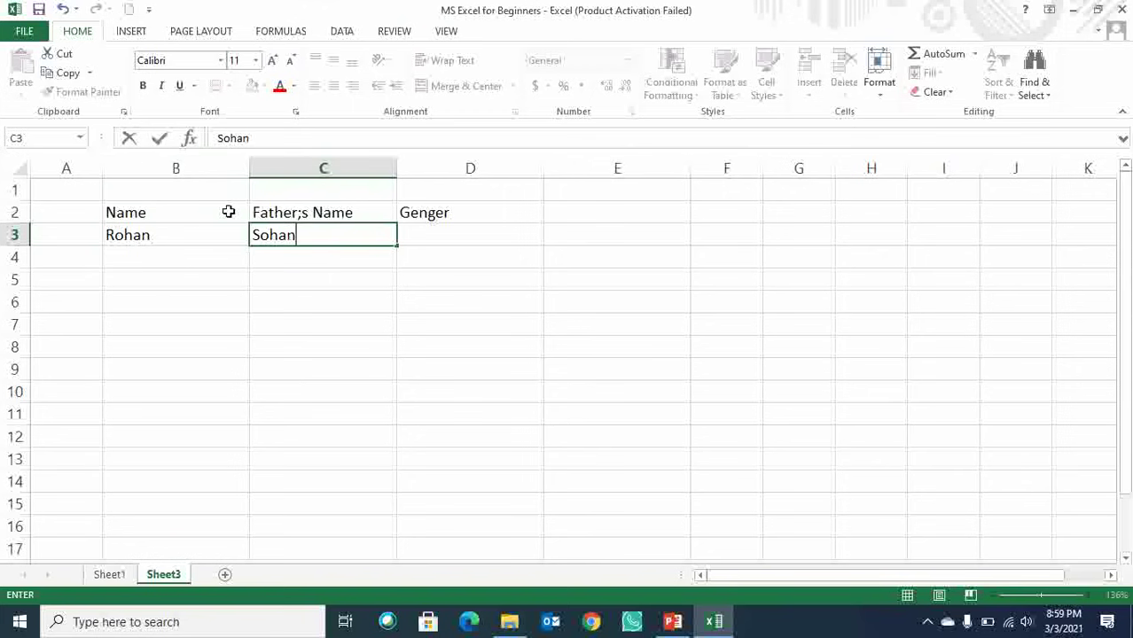
key("Tab")
type("M")
key("Return")
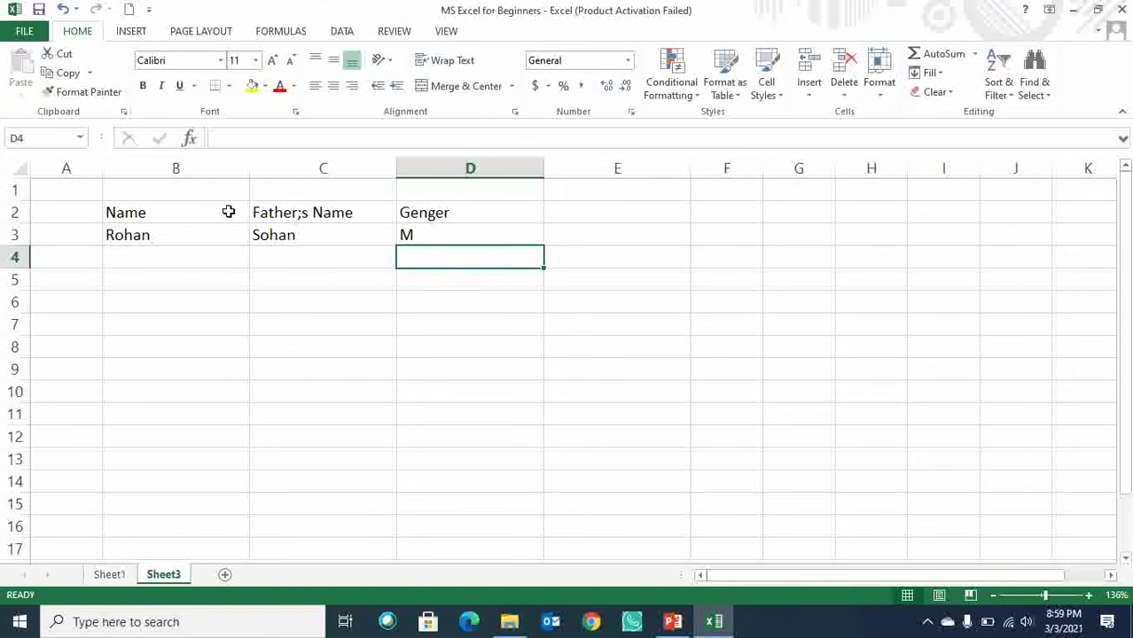
Fill row 4 with a second sample person's first name, the father's name, and F as the gender.
key("Left")
key("Left")
type("Re")
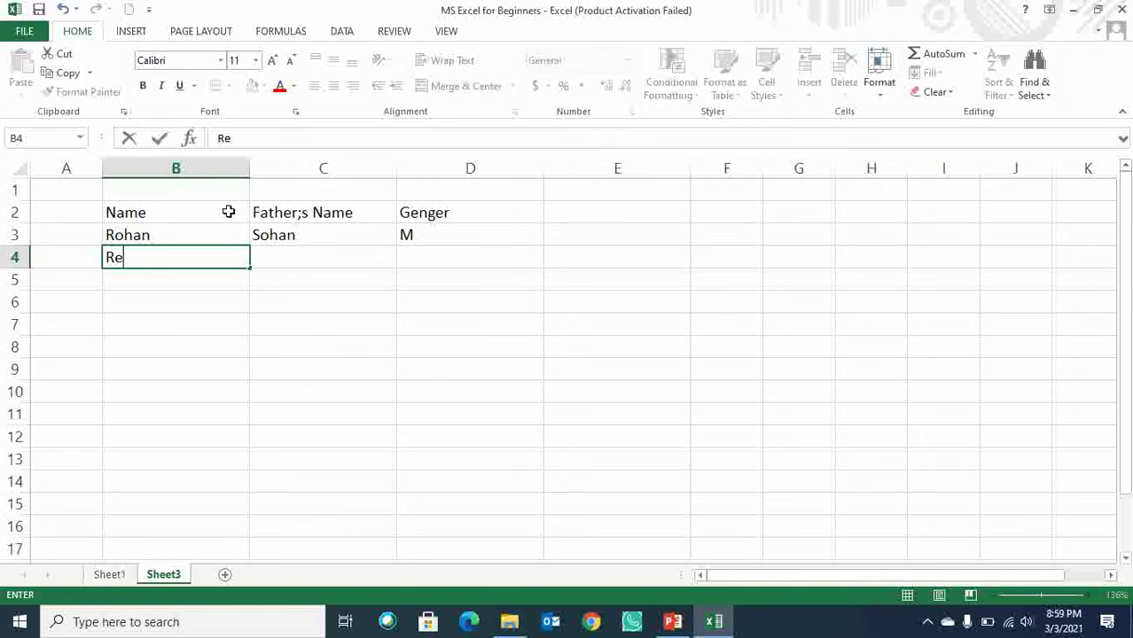
type("eta")
key("Tab")
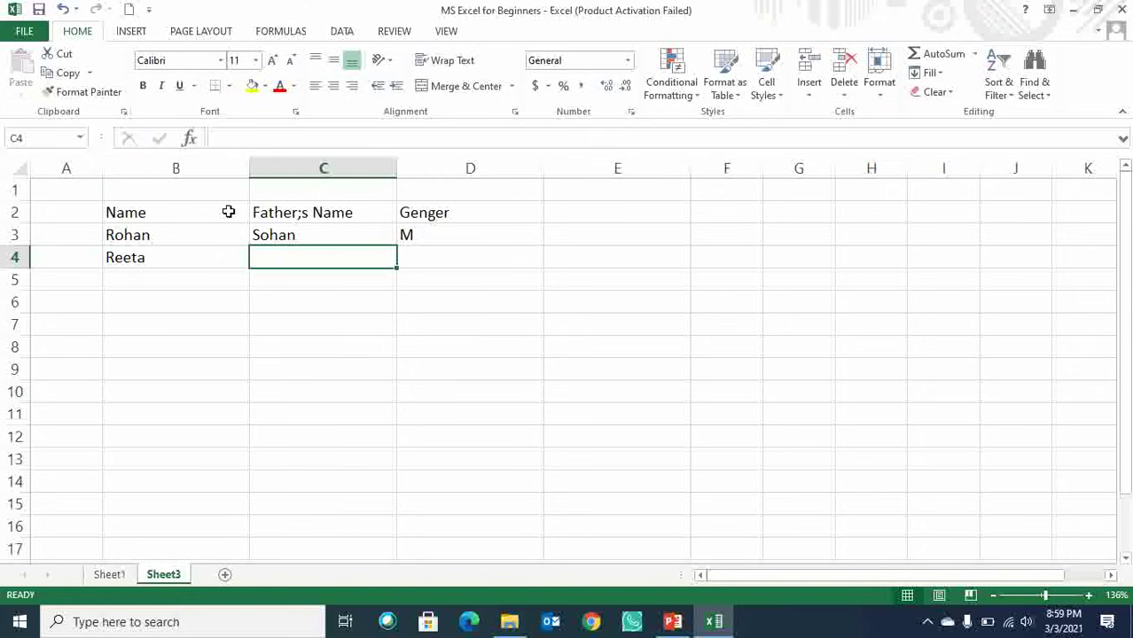
type("Ramu")
key("Tab")
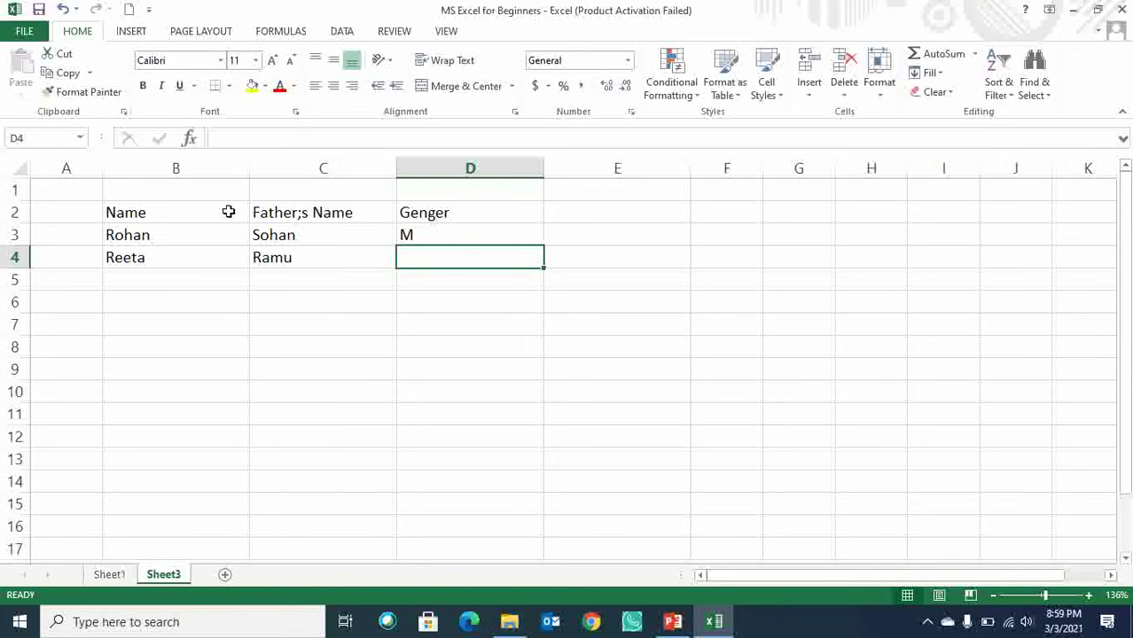
type("f")
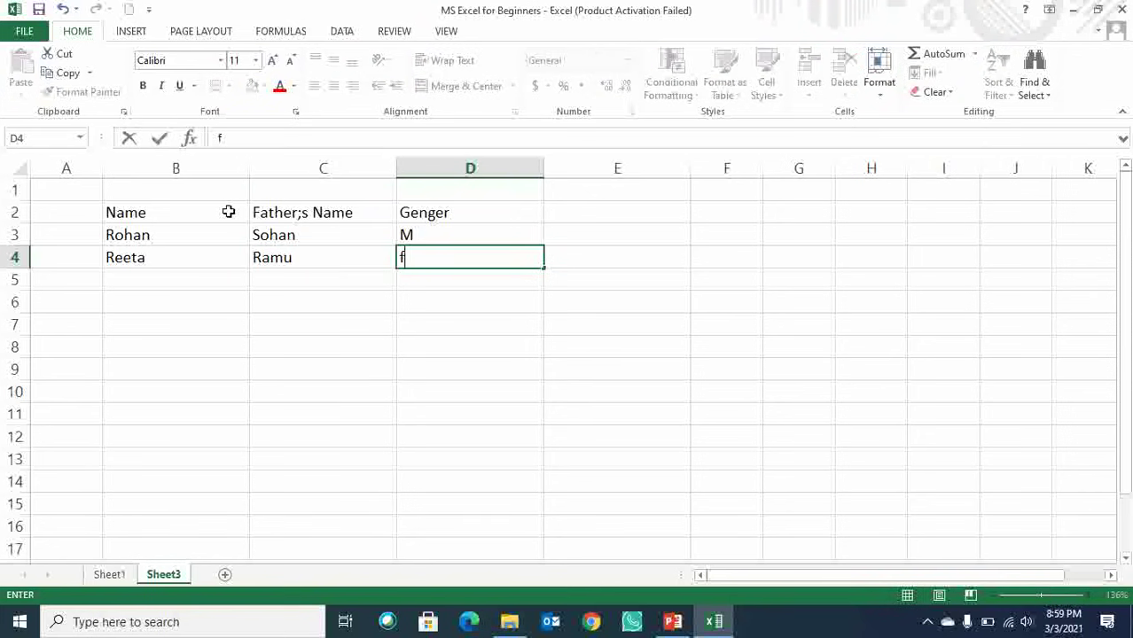
key("Left")
key("Left")
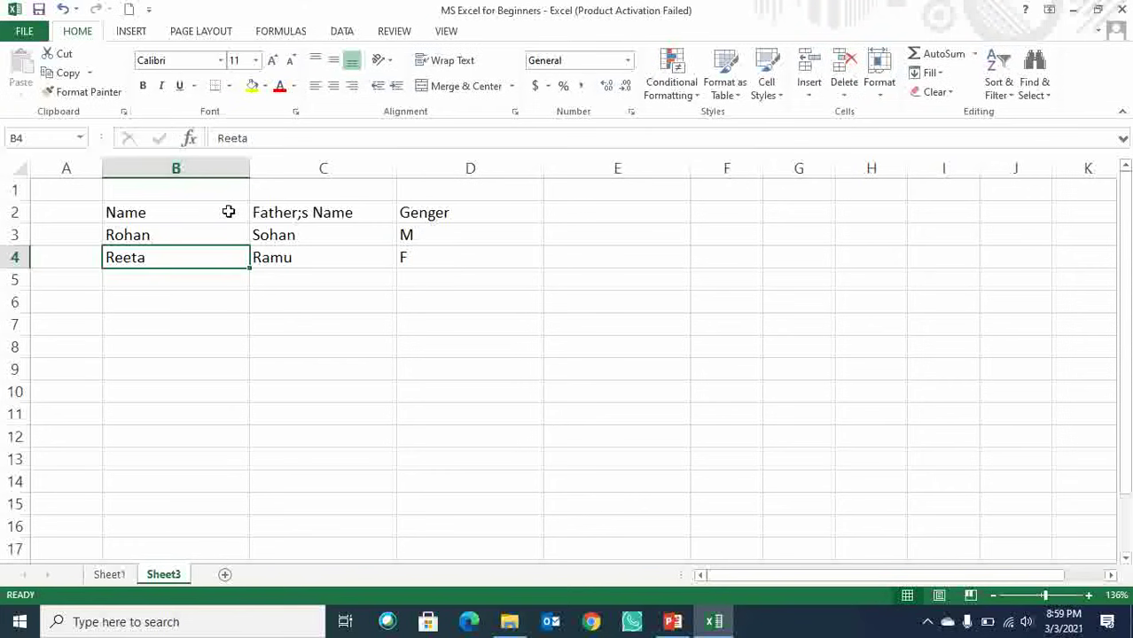
Select the two data rows B3:D4 and auto-fill them down to row 9.
key("shift+Right")
key("shift+Right")
key("Up")
key("shift+Down")
key("shift+Right")
key("shift+Right")
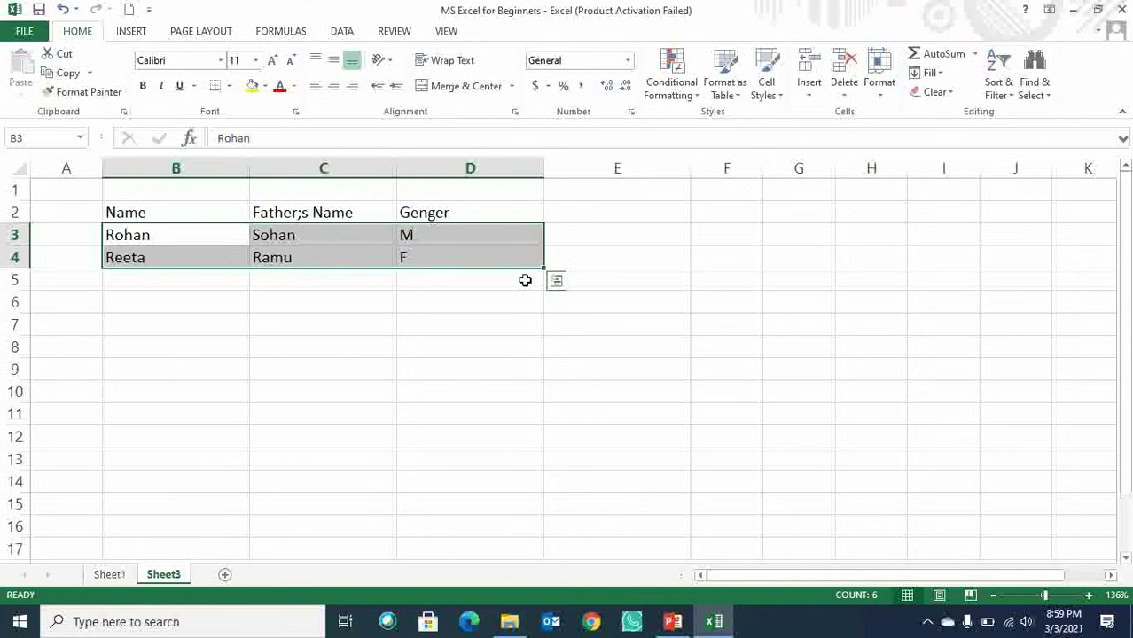
left_click_drag(541, 268, 548, 387)
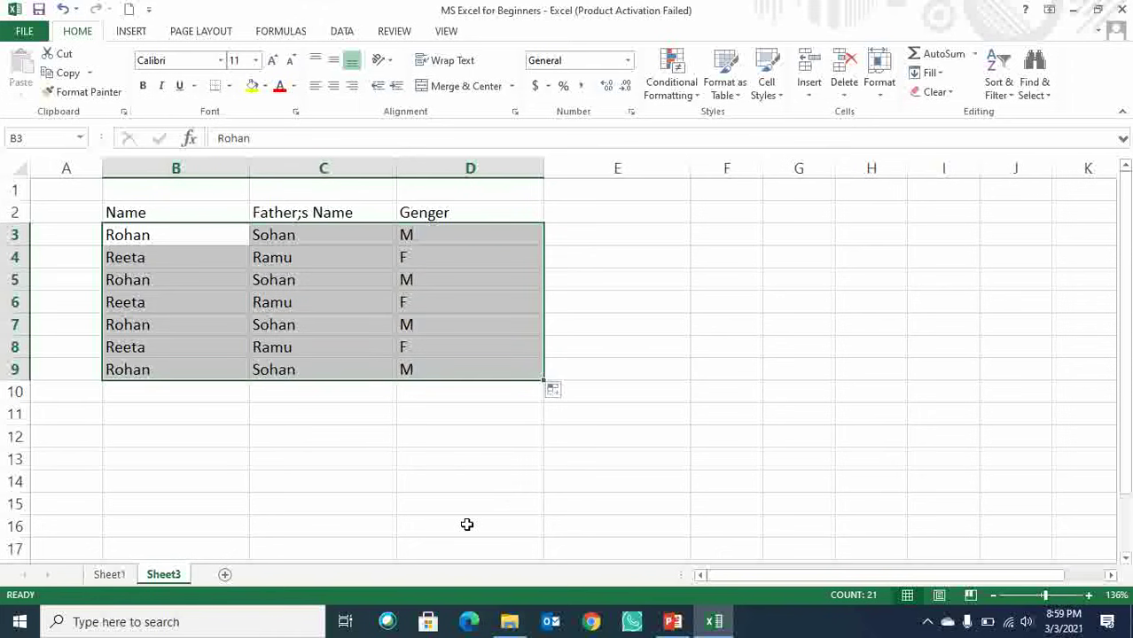
Apply a yellow fill to the header cells B2:D2.
left_click(467, 524)
left_click_drag(199, 211, 457, 212)
left_click(252, 89)
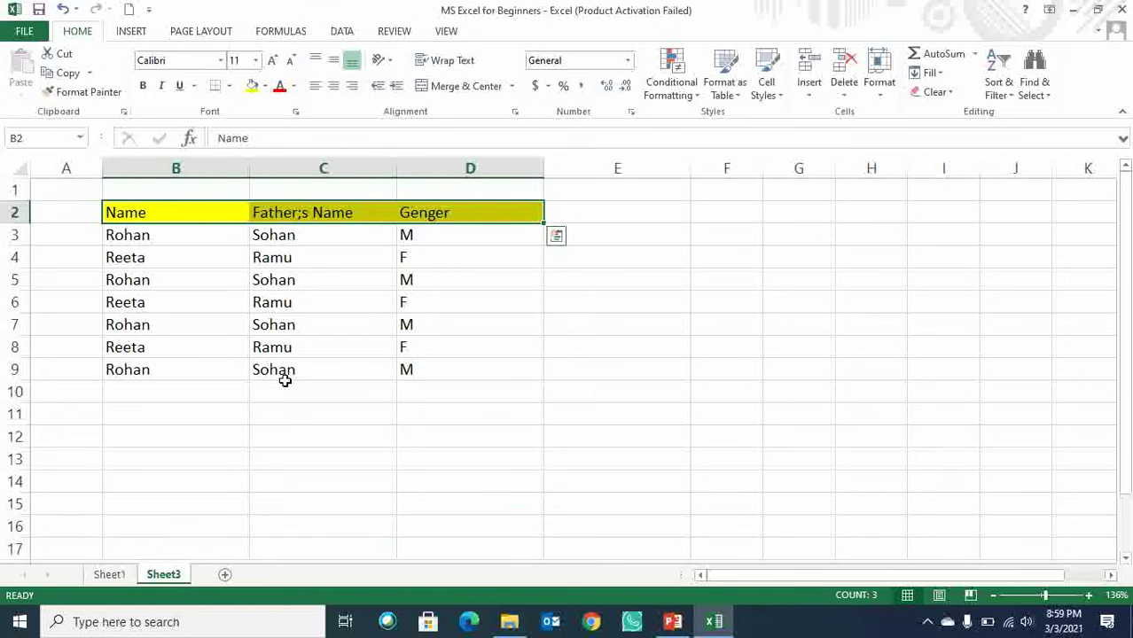
Apply a light blue fill to the data cells B3:D9.
left_click_drag(196, 234, 519, 365)
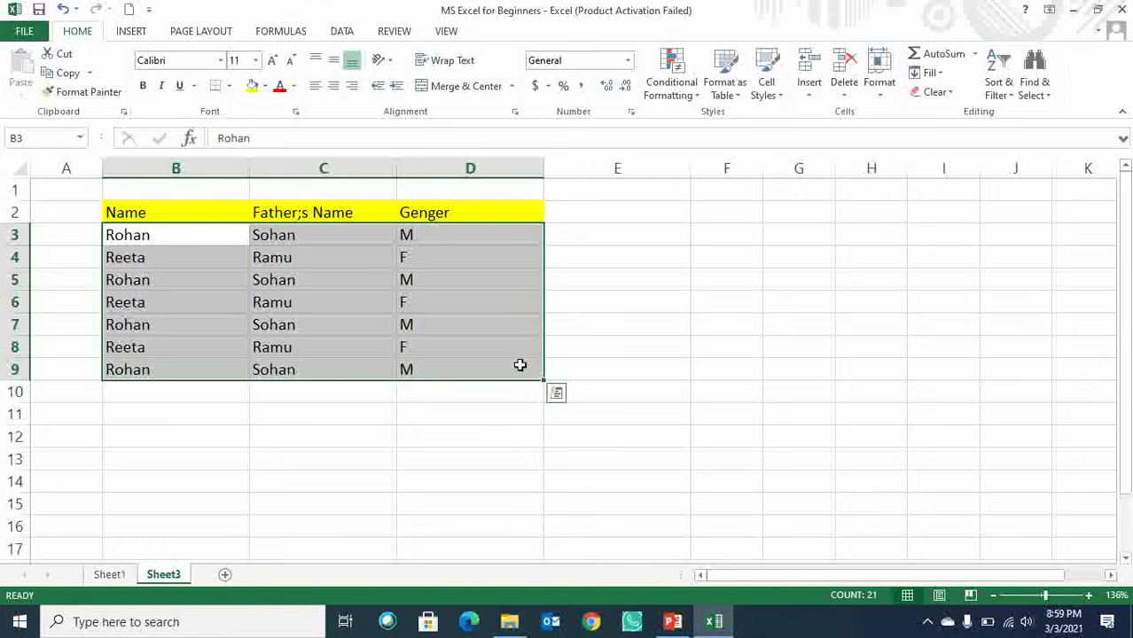
left_click(263, 85)
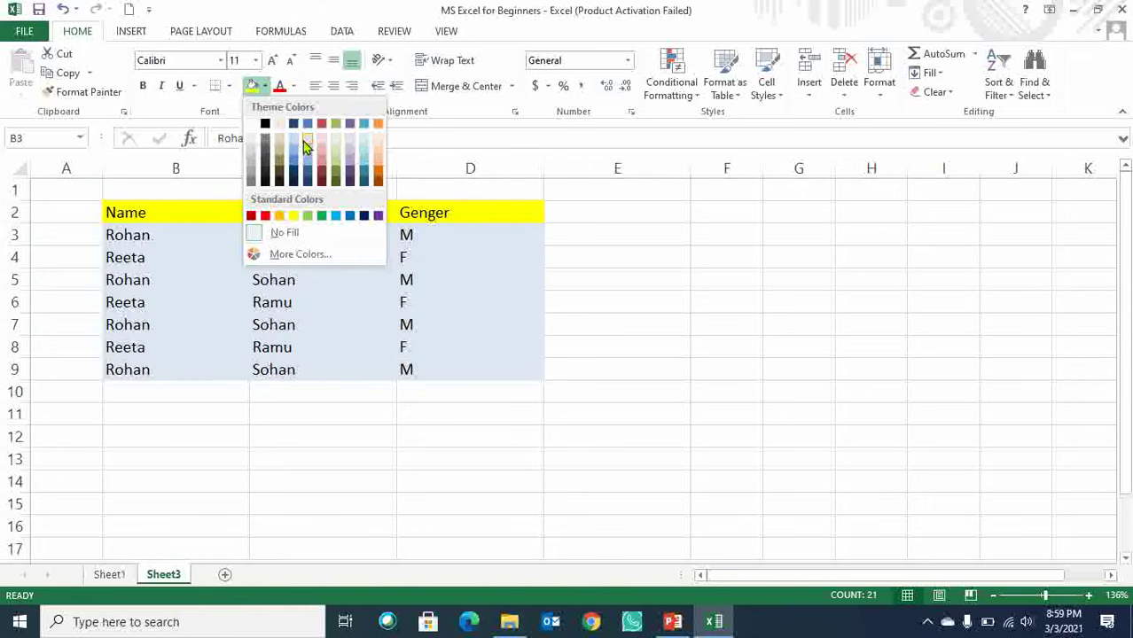
left_click(302, 141)
left_click(621, 308)
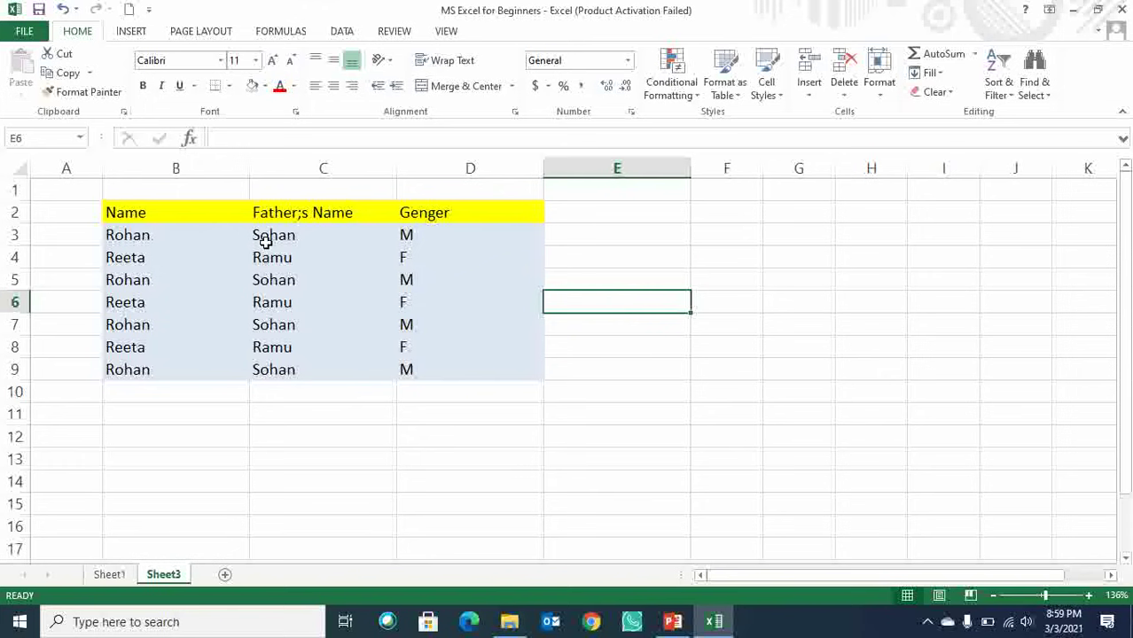
Undo the light blue data fill and the yellow header fill.
key("ctrl+z")
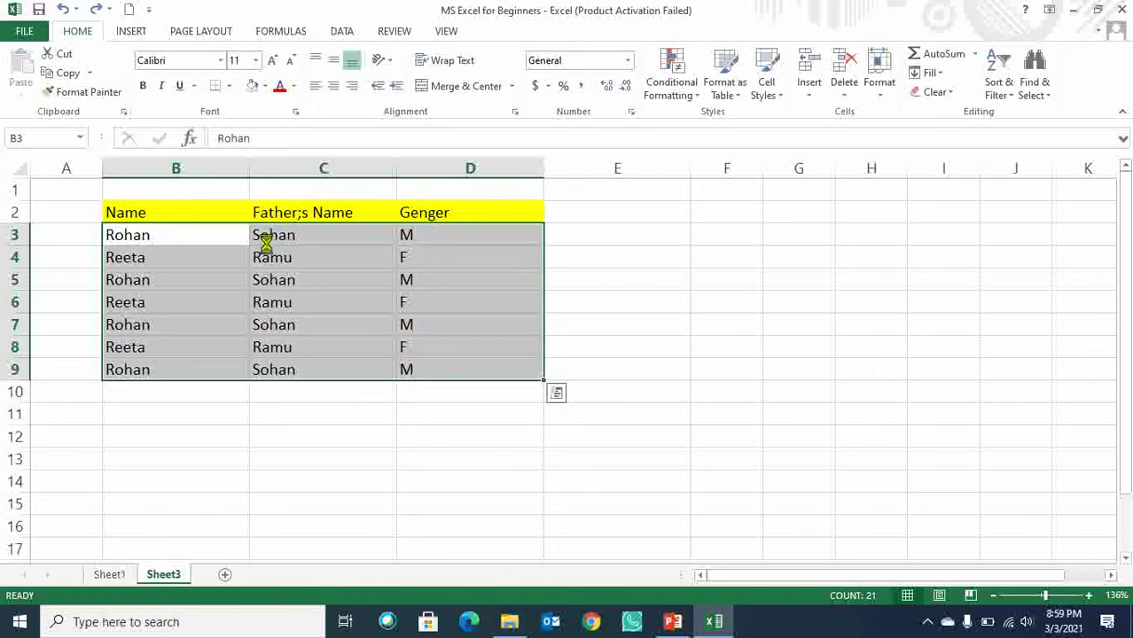
key("ctrl+z")
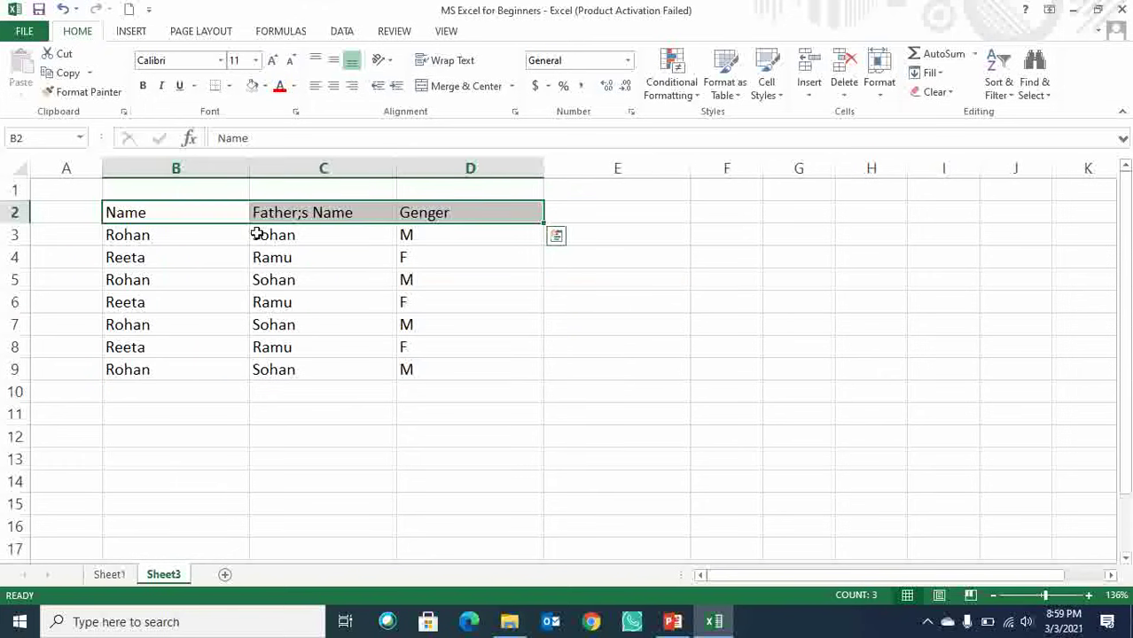
Format range B2:D9 as a table with the dark red style, leaving My table has headers unchecked.
left_click_drag(205, 210, 434, 370)
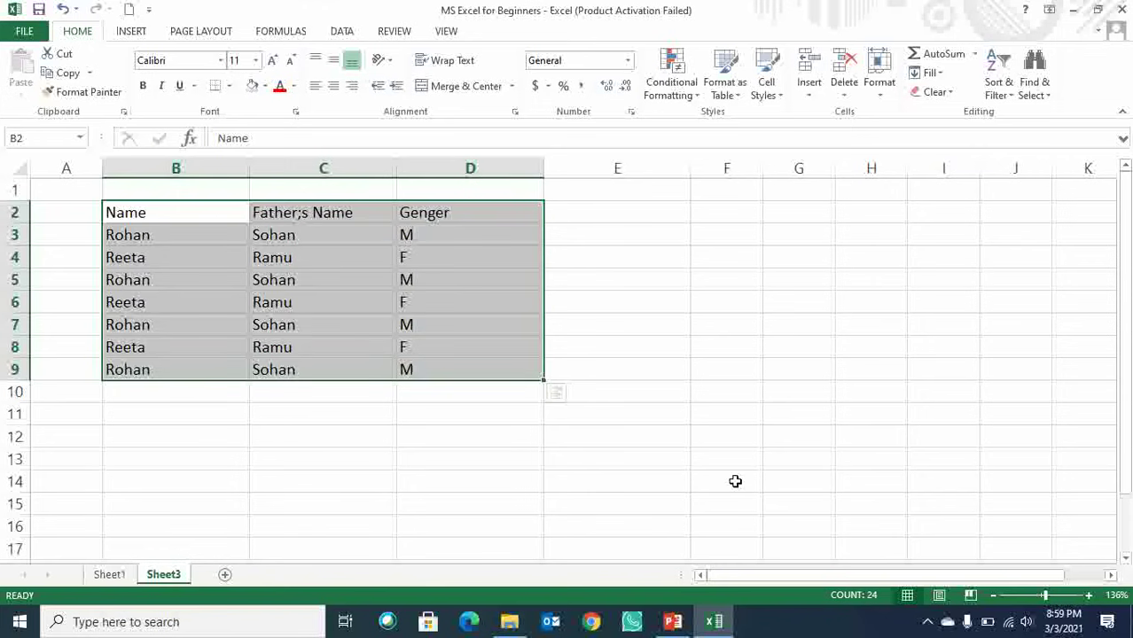
left_click(737, 99)
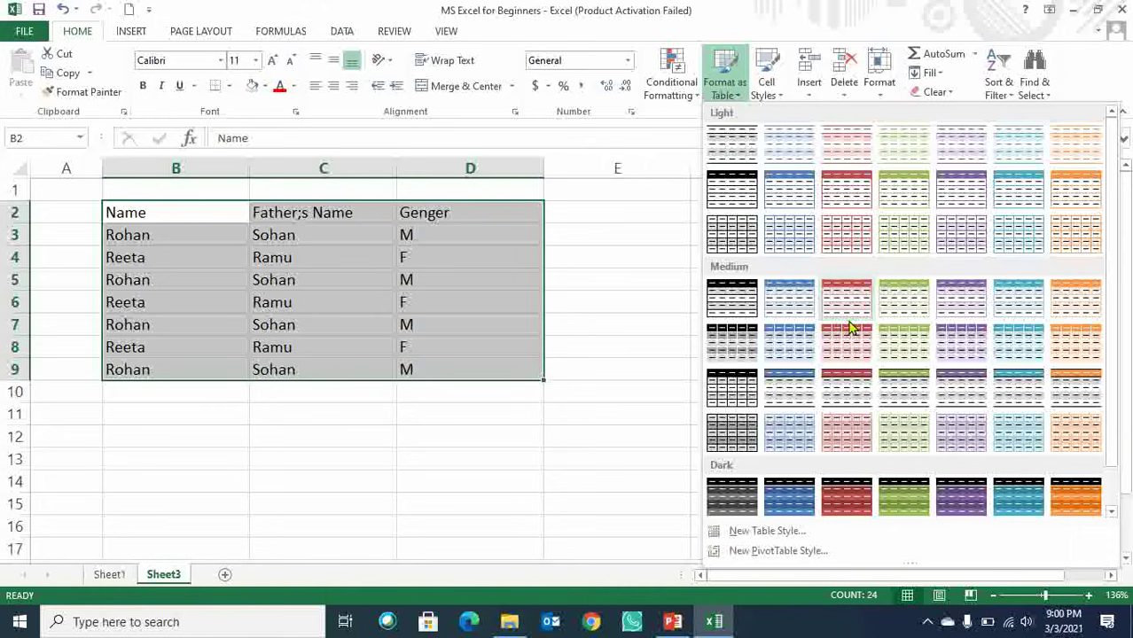
left_click(846, 504)
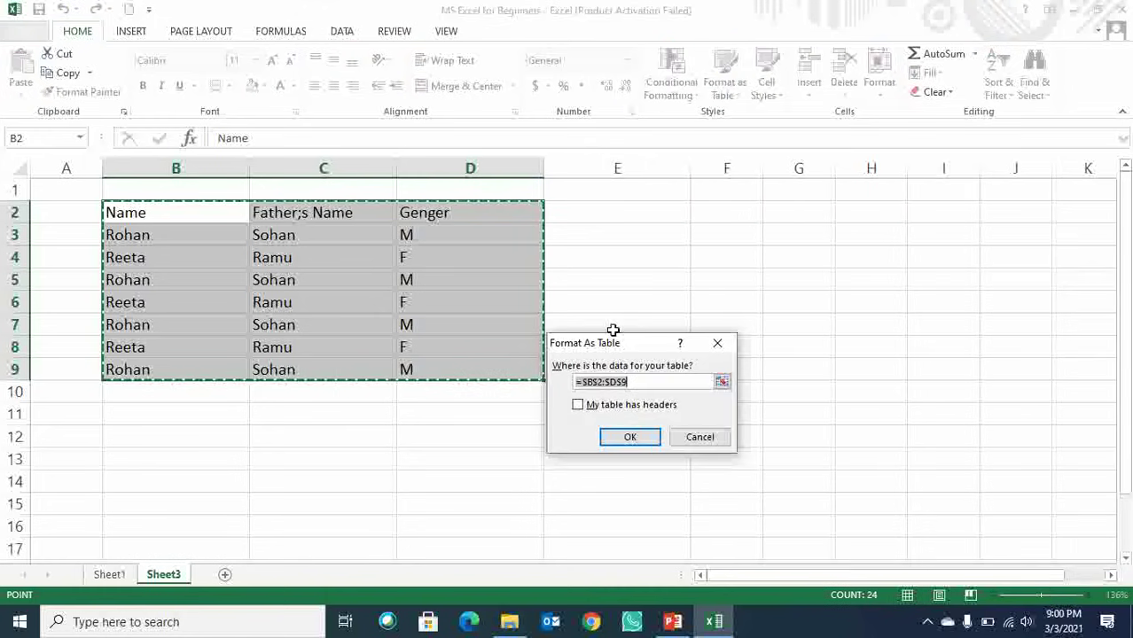
left_click(629, 435)
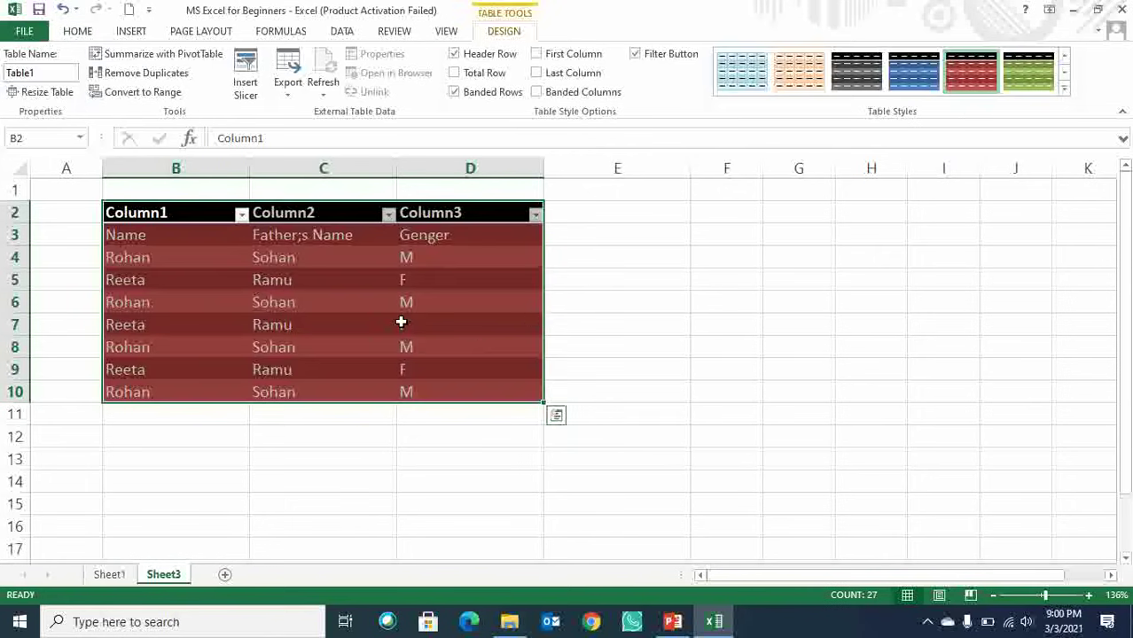
left_click(658, 325)
left_click(164, 216)
left_click_drag(182, 257, 515, 417)
left_click(786, 319)
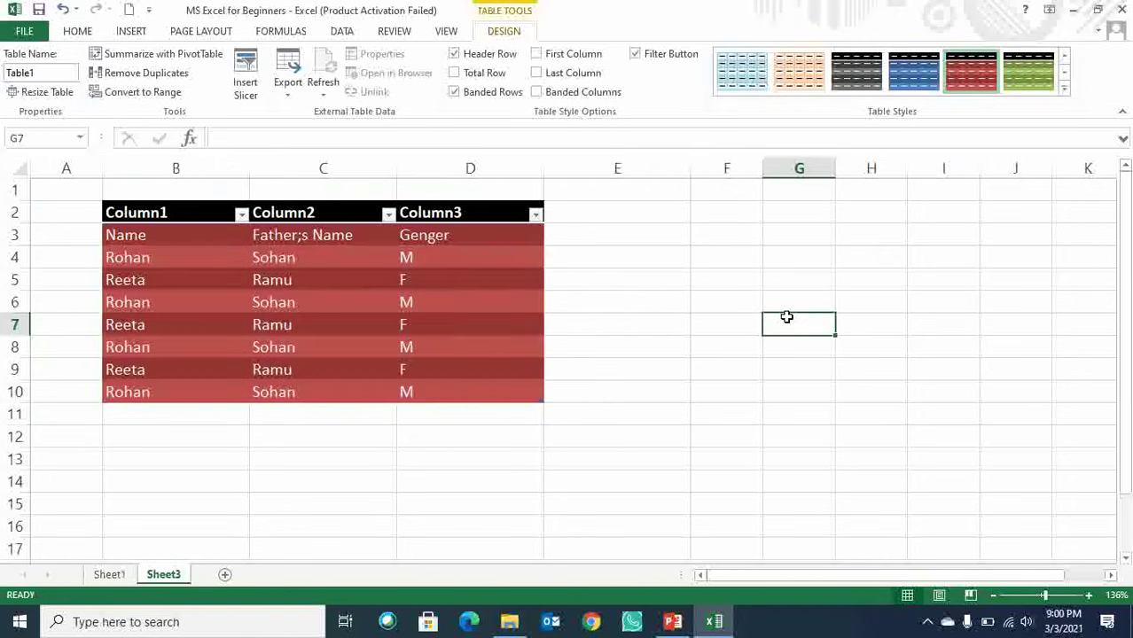
Change the table's style to the dark blue one, and select an empty cell outside the table.
left_click(532, 257)
left_click(922, 71)
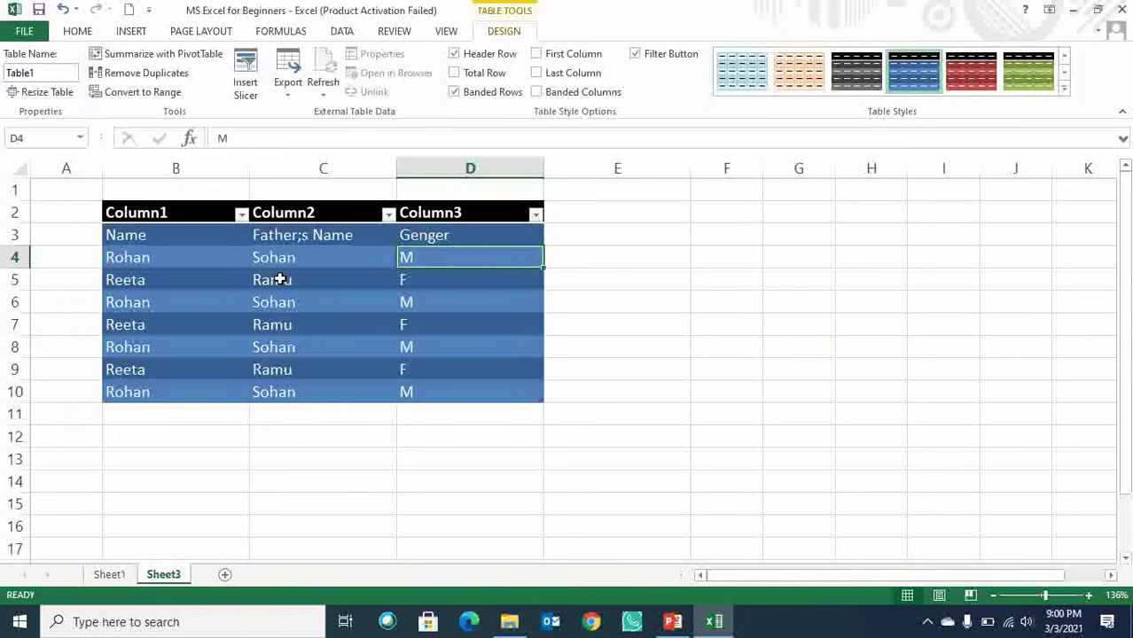
left_click(860, 331)
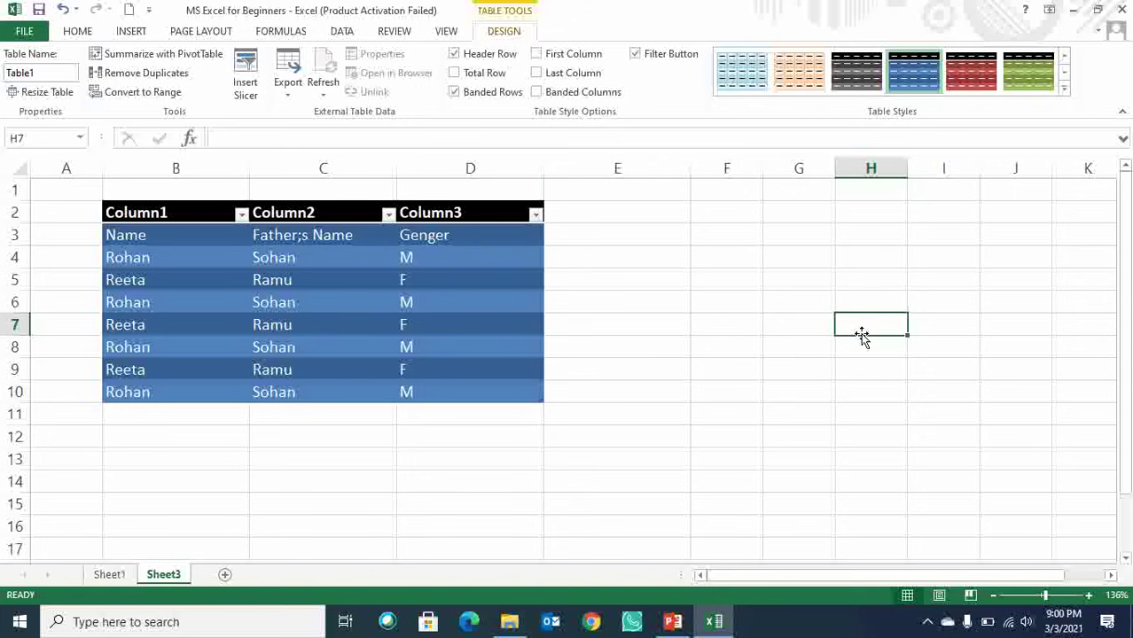
Delete rows 2 through 11 together with the table they contain.
left_click_drag(12, 211, 14, 413)
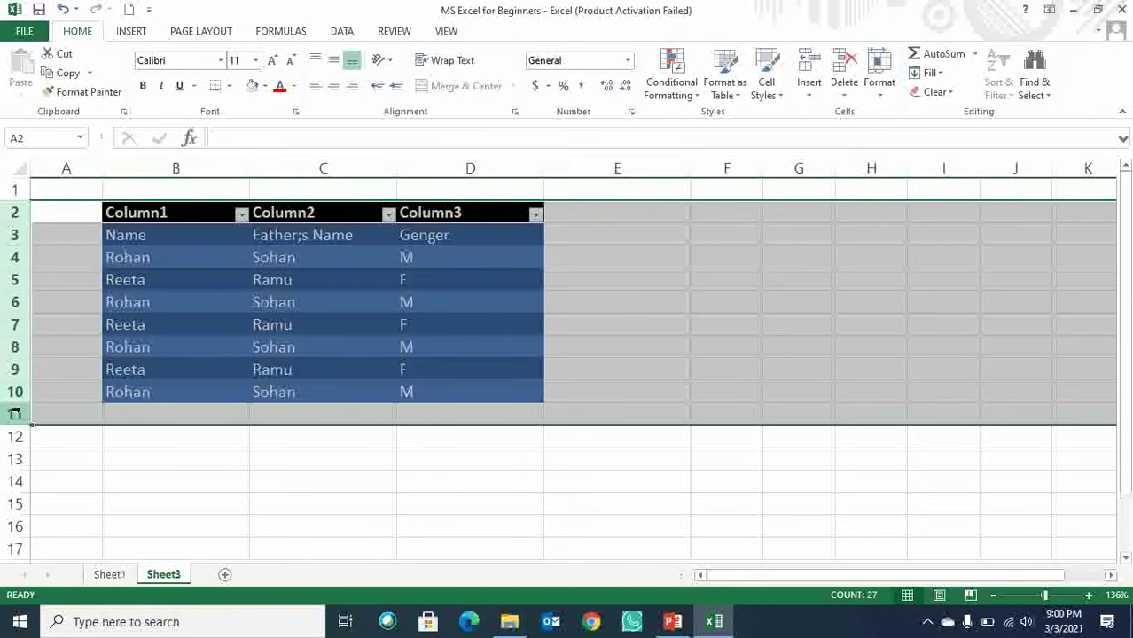
key("ctrl+minus")
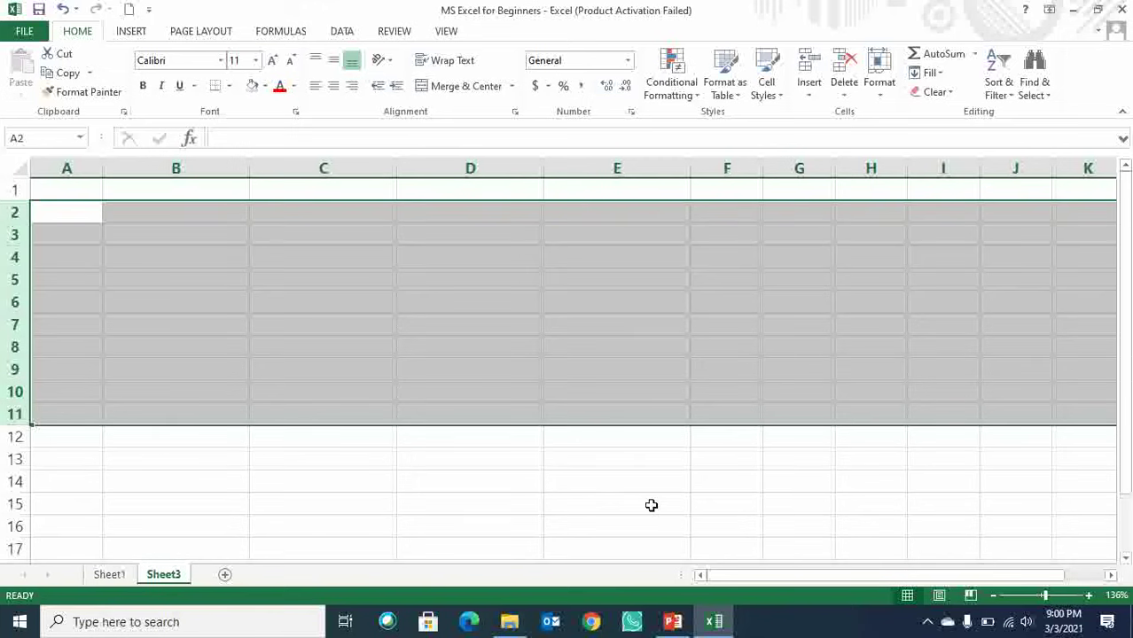
Look through the gallery of available cell styles without applying any of them.
left_click(775, 100)
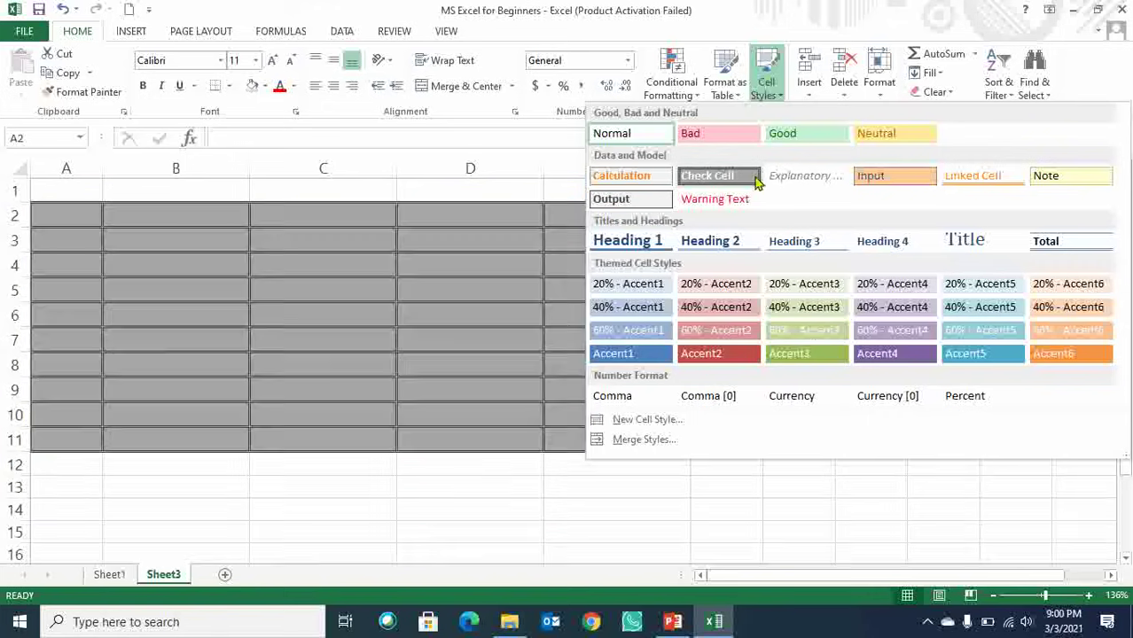
left_click(411, 221)
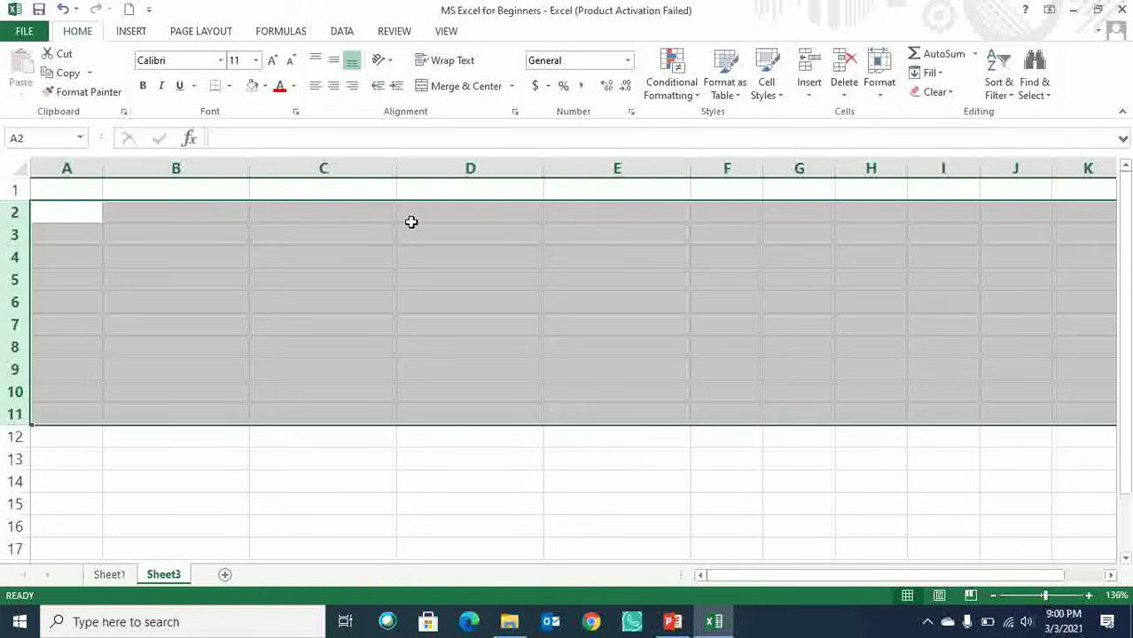
left_click(469, 324)
Enter the sample texts djfldkf, dfdlfjjlkjd and dfjldkfjl in cells C4, D4 and E4.
left_click(329, 249)
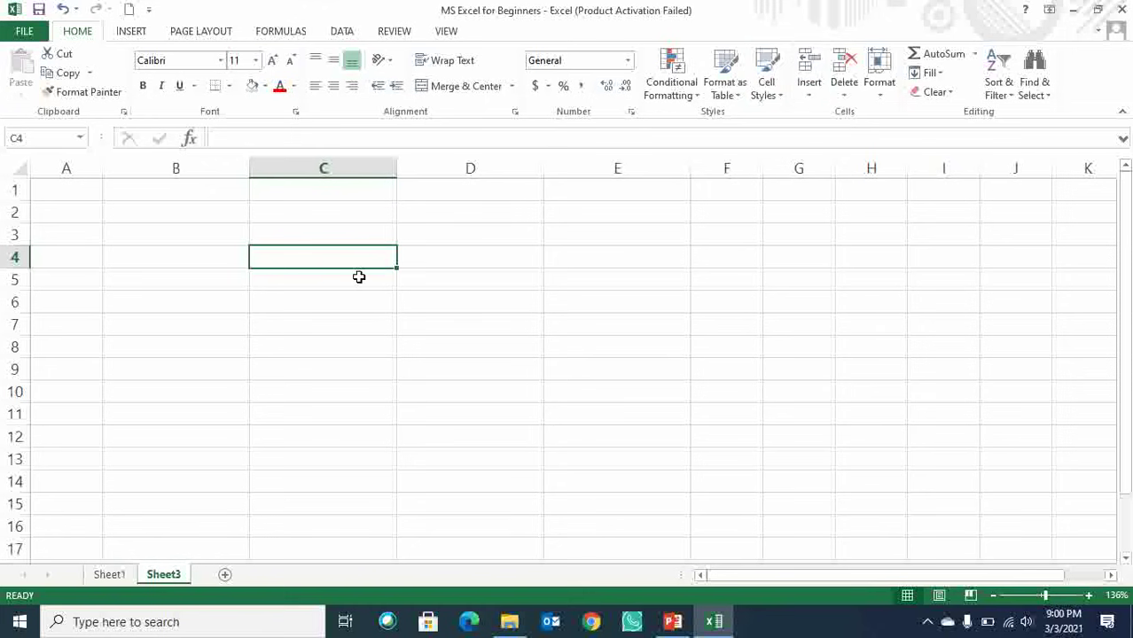
type("djfldkf")
key("Tab")
type("dfdlfjjlkjd")
key("Tab")
type("dfjldkfjl")
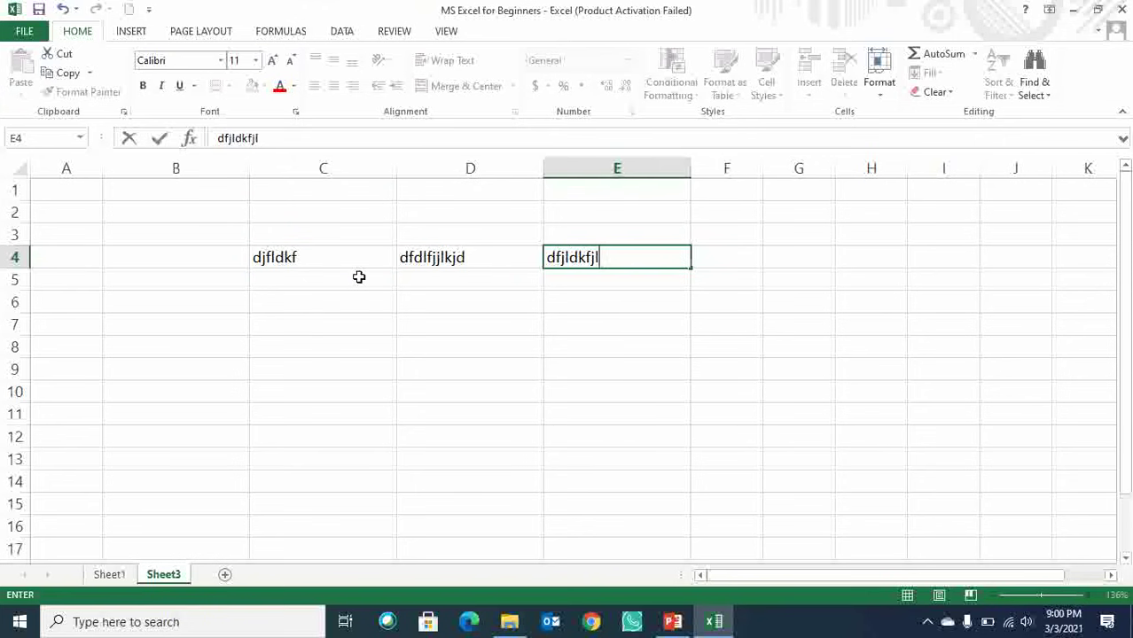
key("Tab")
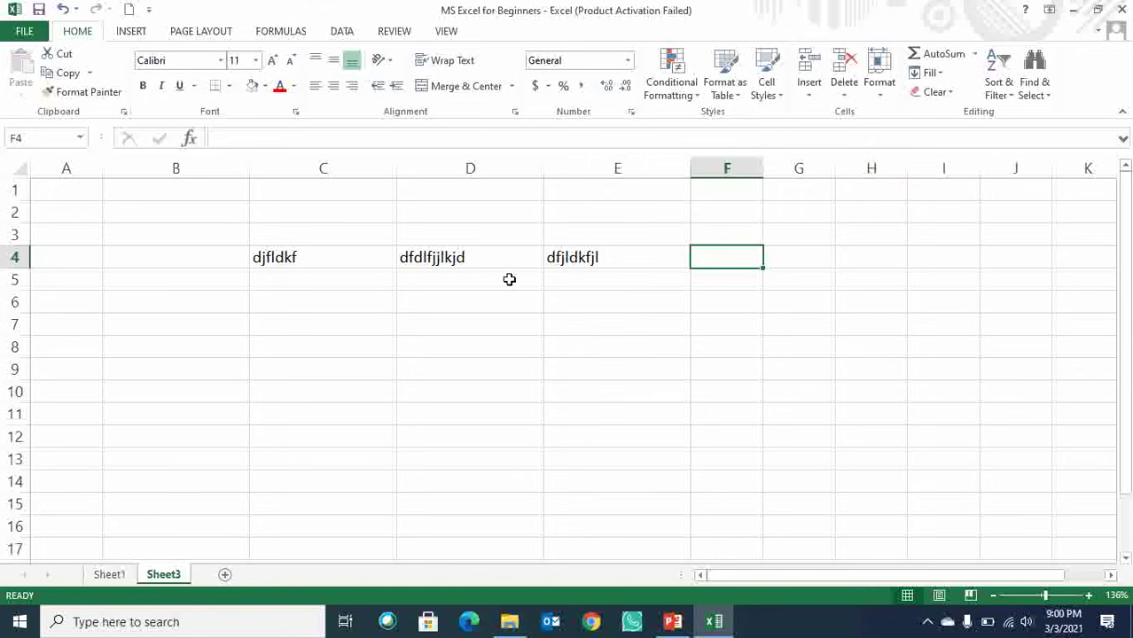
Insert a cell at E4 with the existing cells shifted down, and enter fgfgfhtgh in the new cell.
left_click(551, 256)
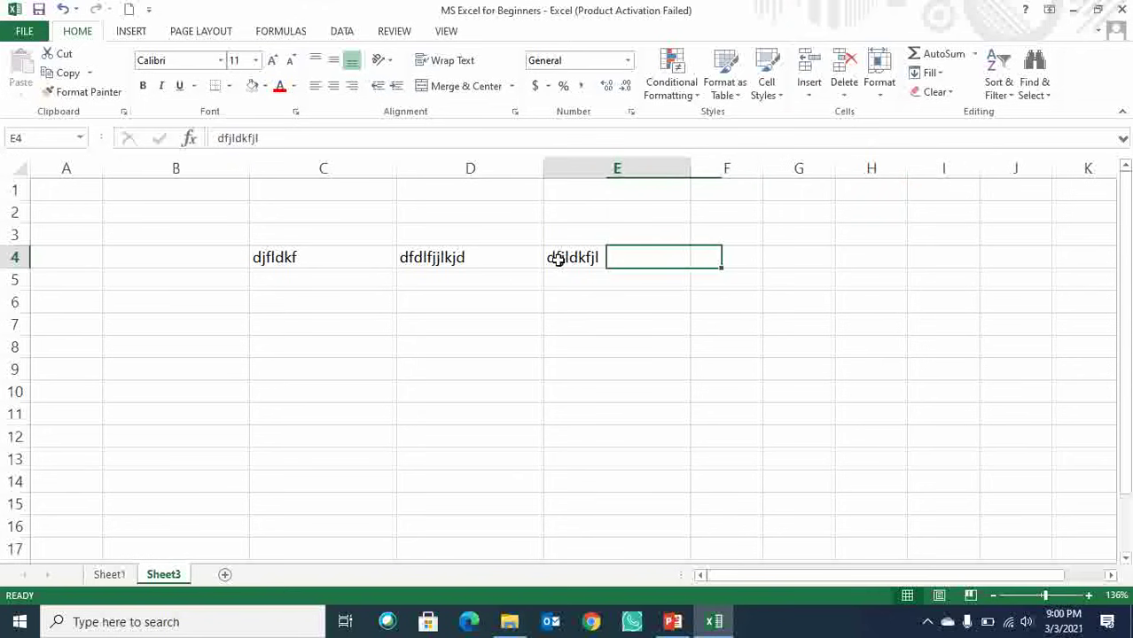
left_click(809, 92)
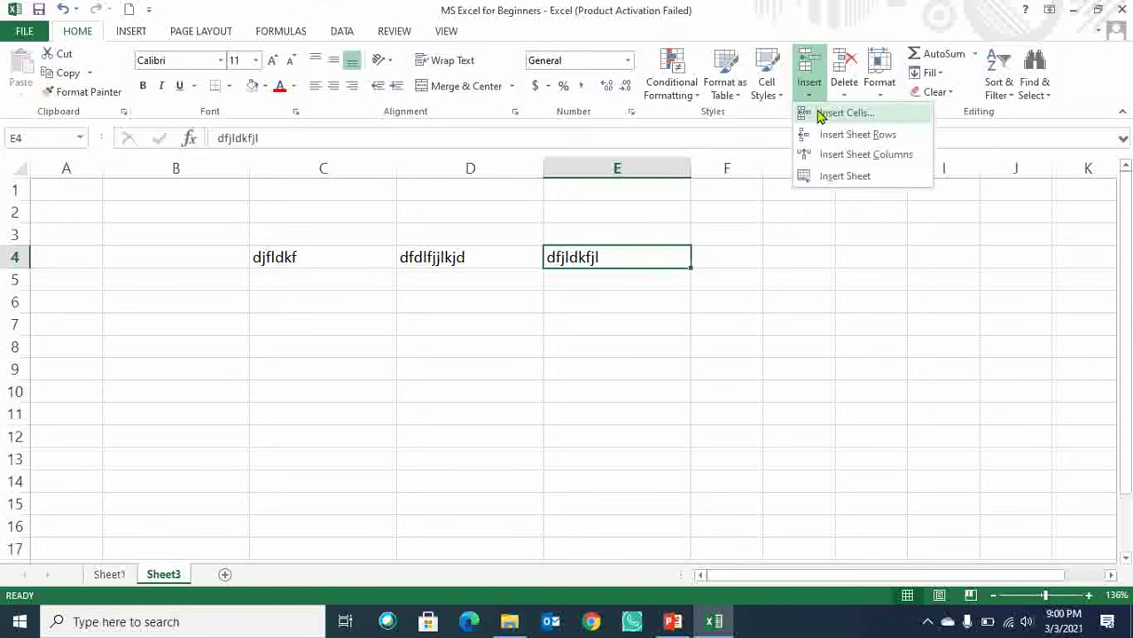
left_click(873, 122)
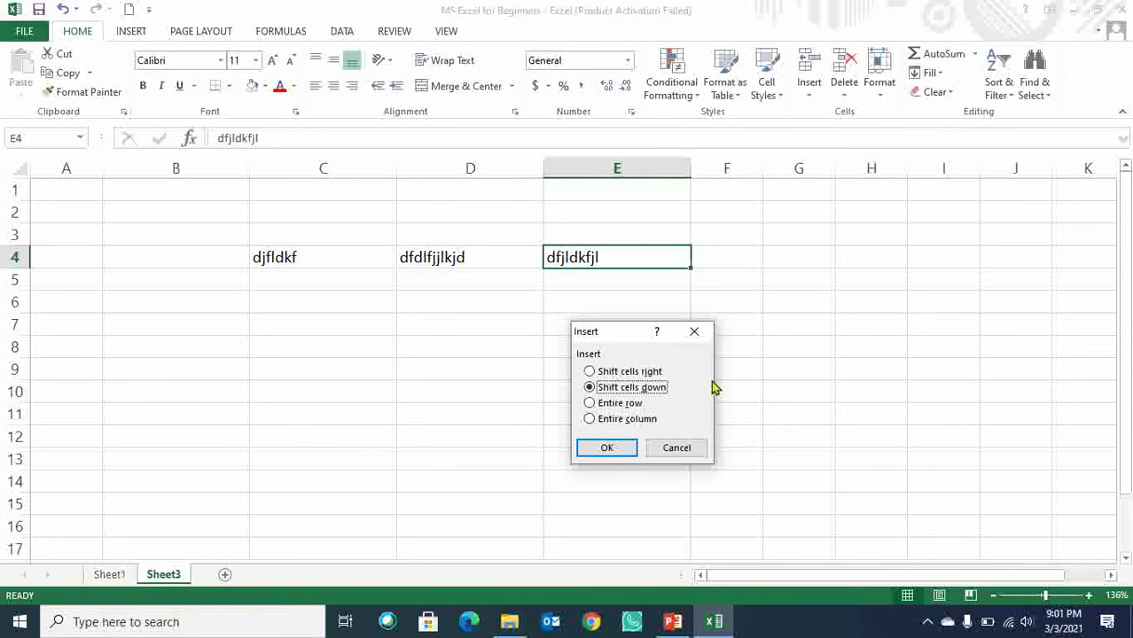
left_click(619, 450)
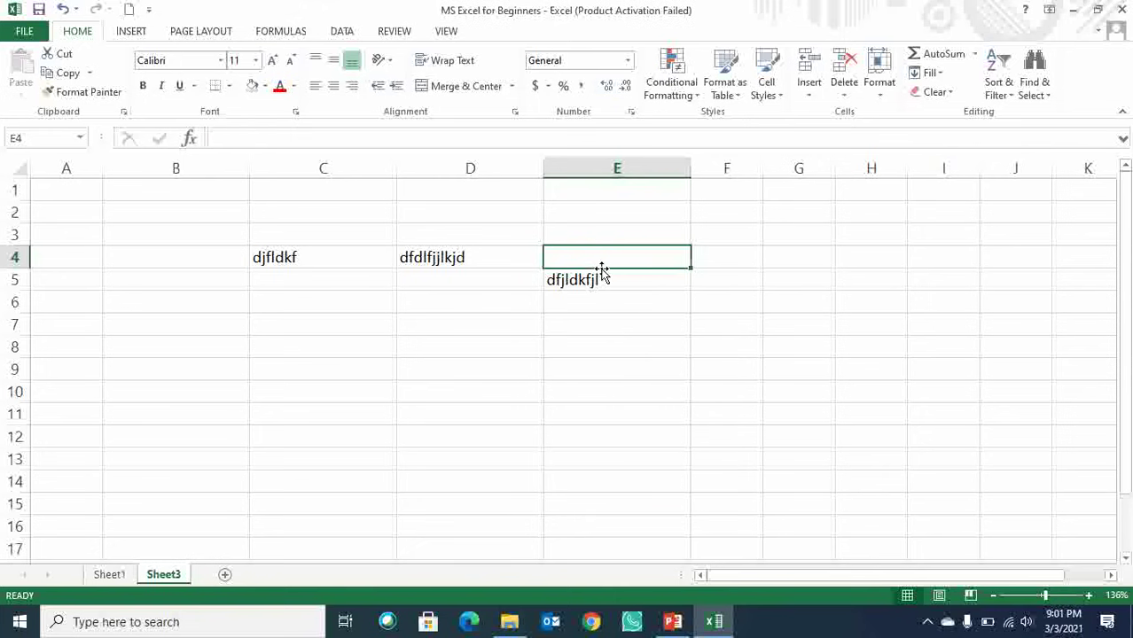
type("fgfgfhtgh")
left_click(622, 364)
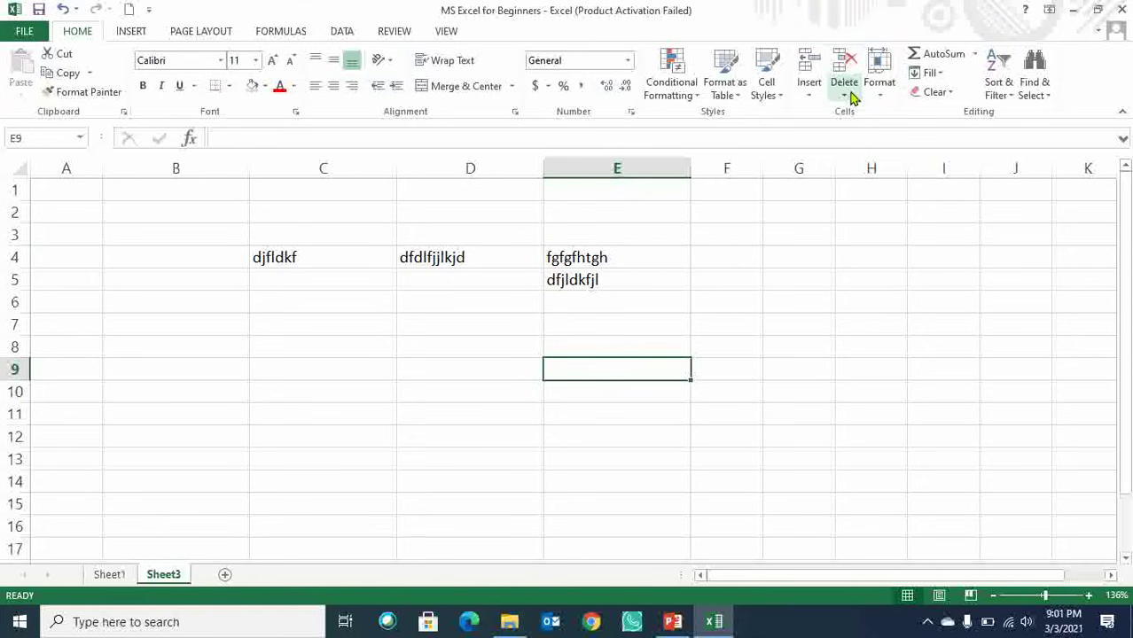
Examine which Delete options are offered for cell E5, the whole of column E and cell E4.
left_click(595, 259)
left_click(587, 279)
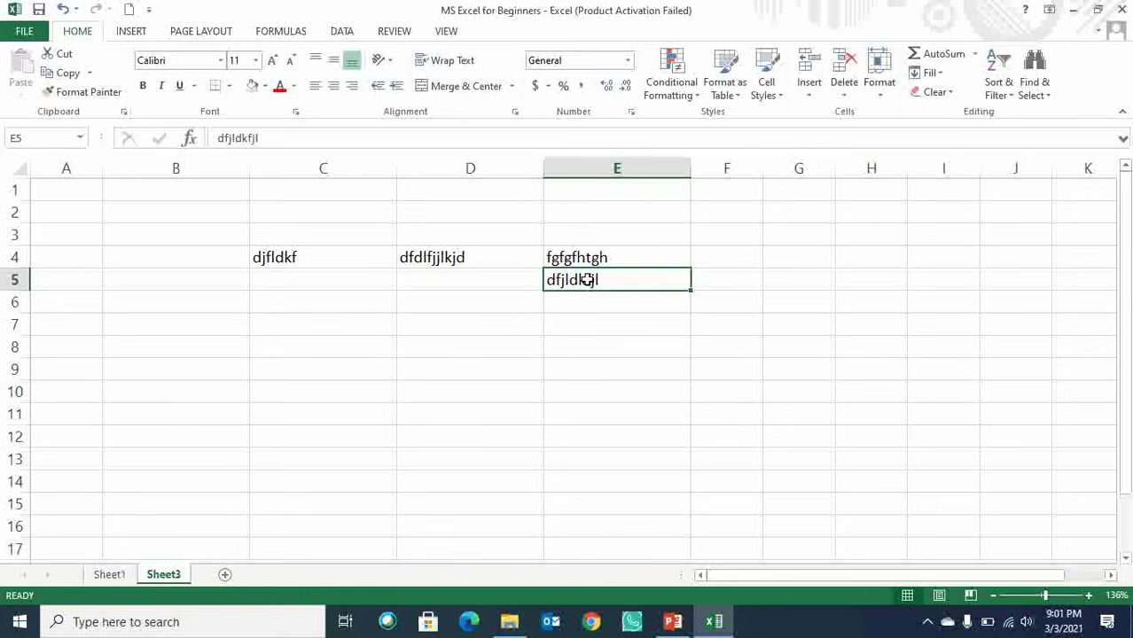
left_click(843, 93)
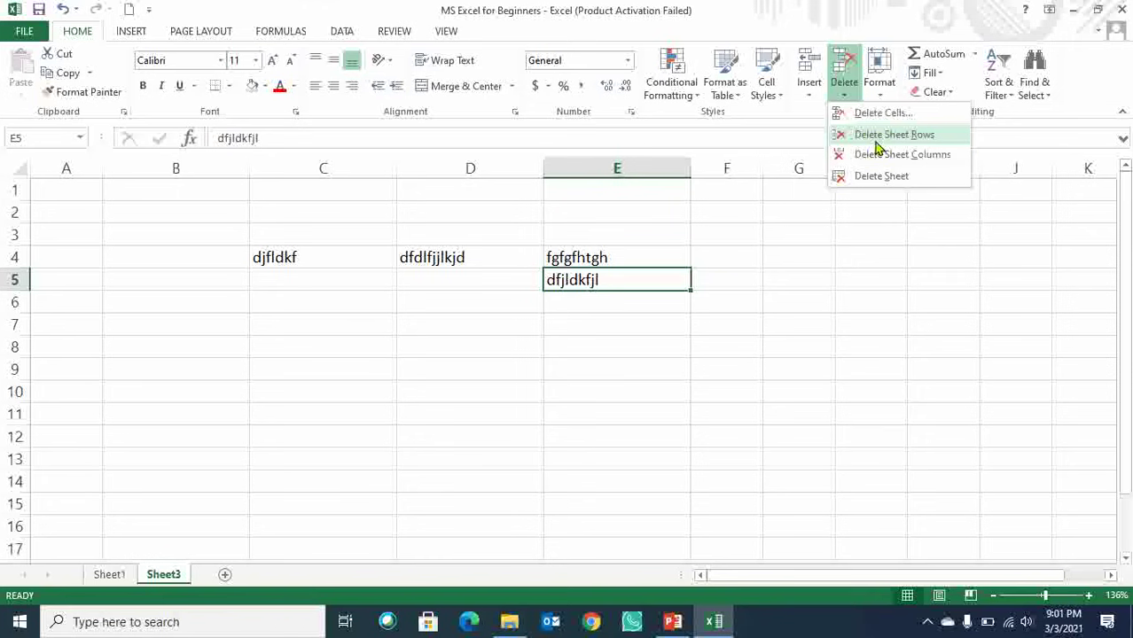
left_click(12, 279)
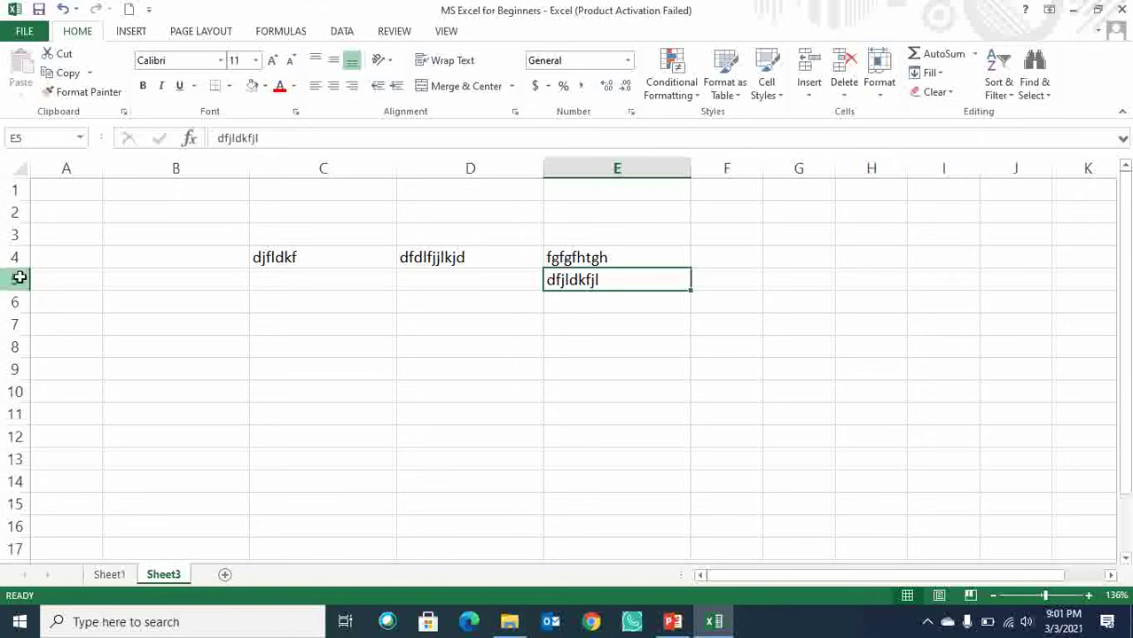
left_click(15, 279)
left_click(619, 168)
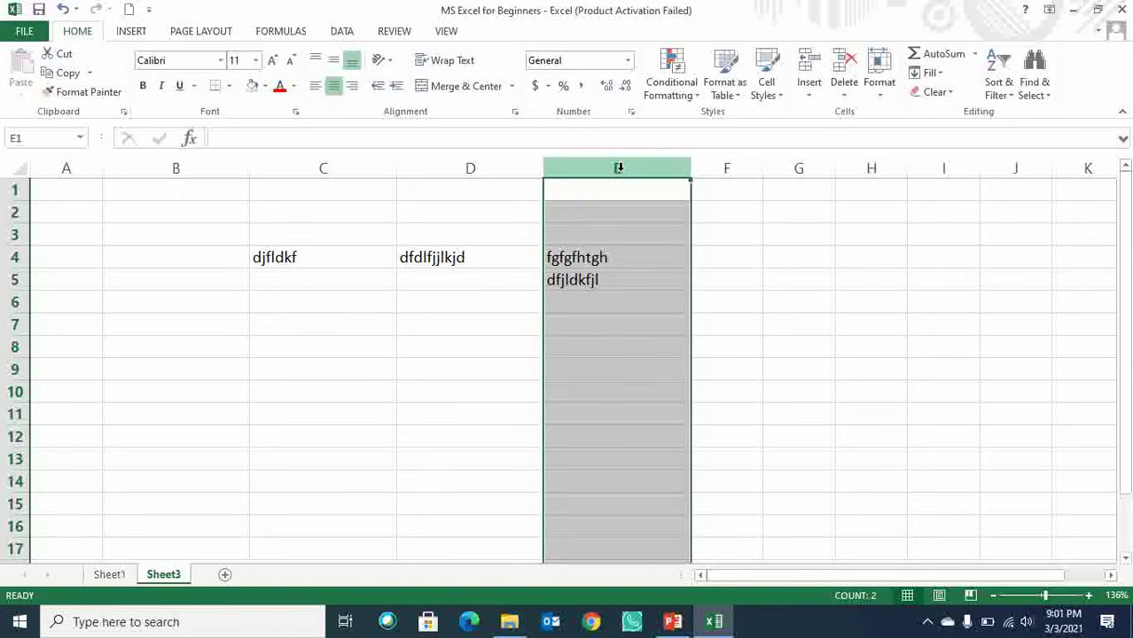
left_click(844, 99)
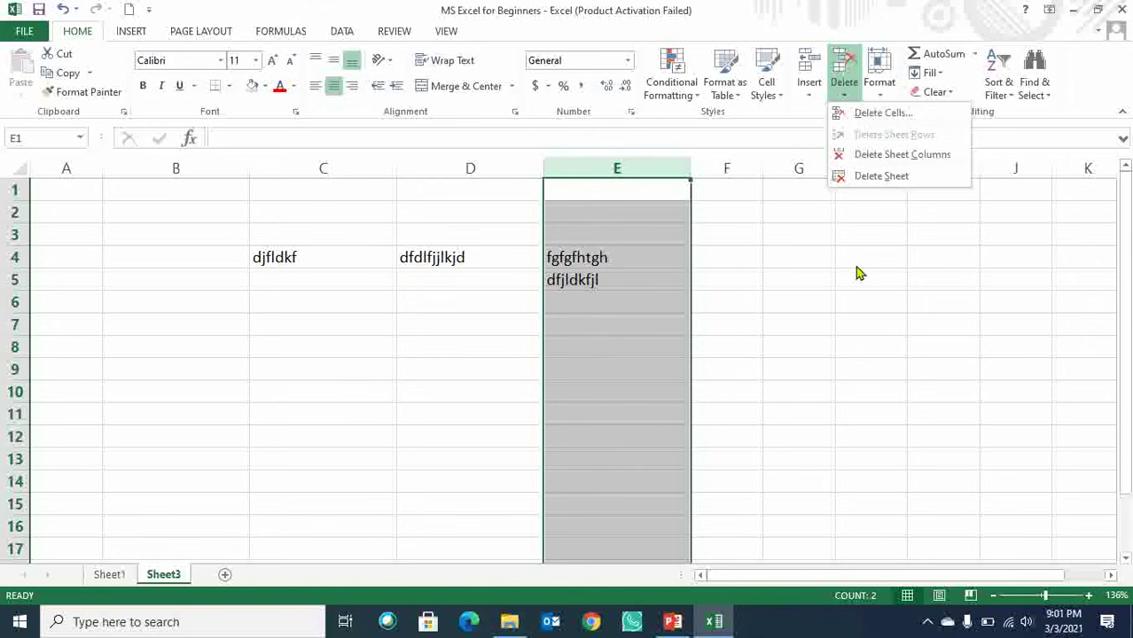
left_click(815, 313)
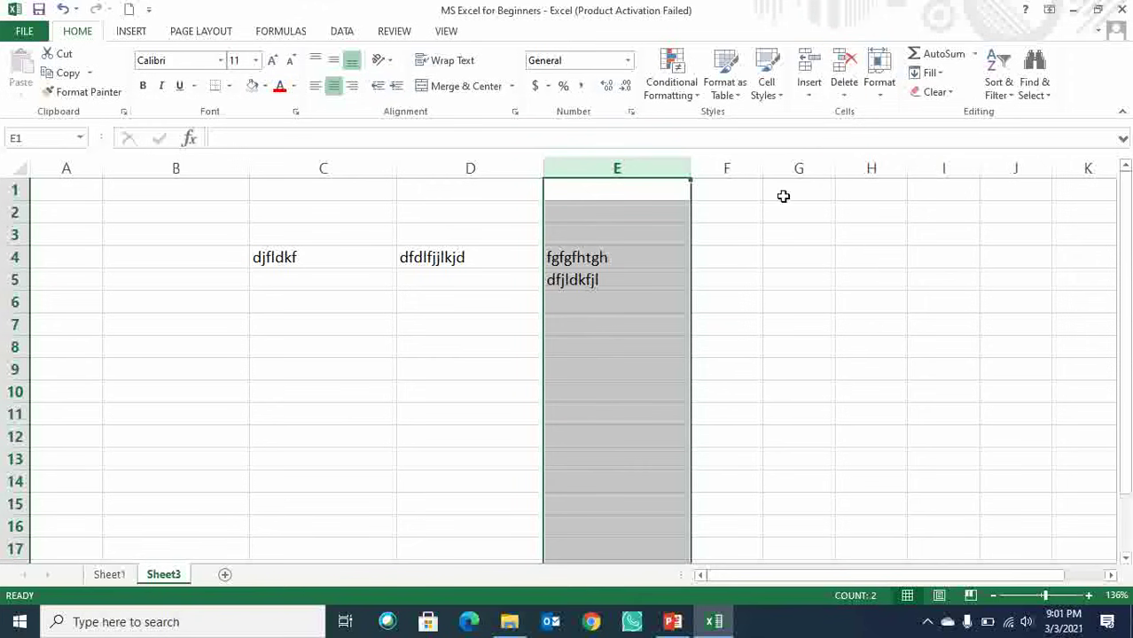
left_click(678, 281)
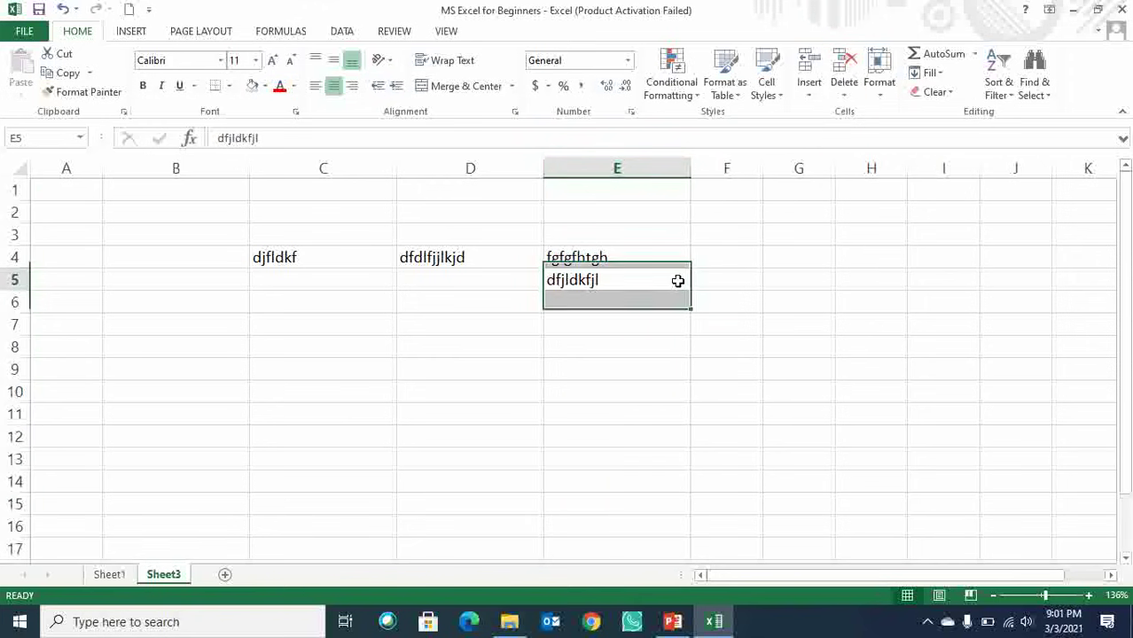
left_click(637, 252)
left_click(843, 97)
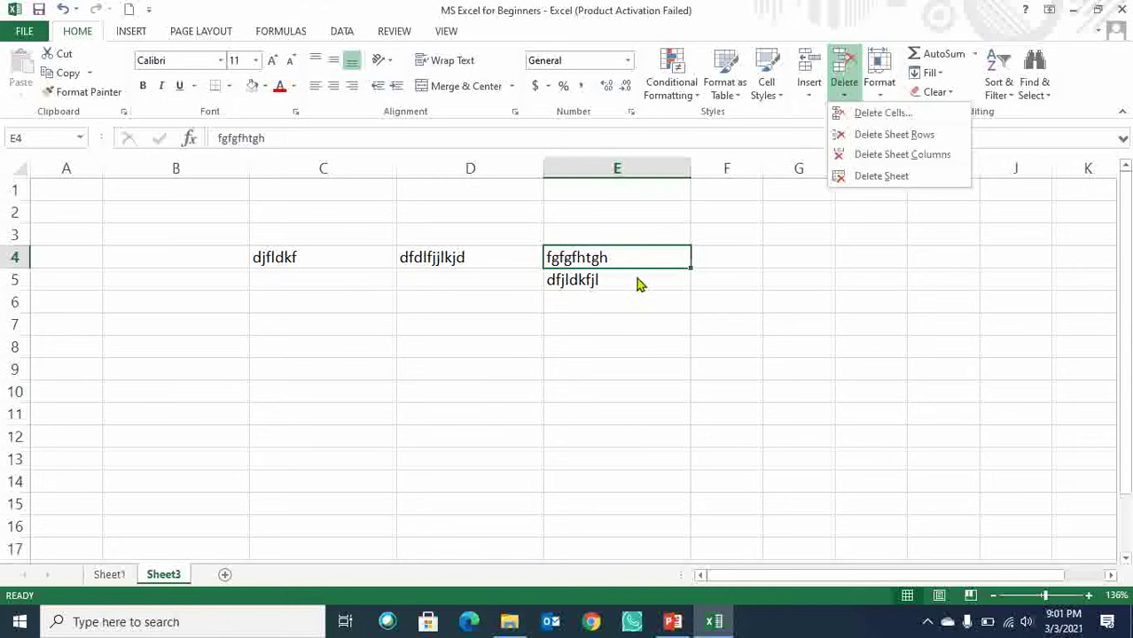
Delete sheet row 4 as a demonstration, and undo the deletion.
left_click(14, 257)
left_click(14, 257)
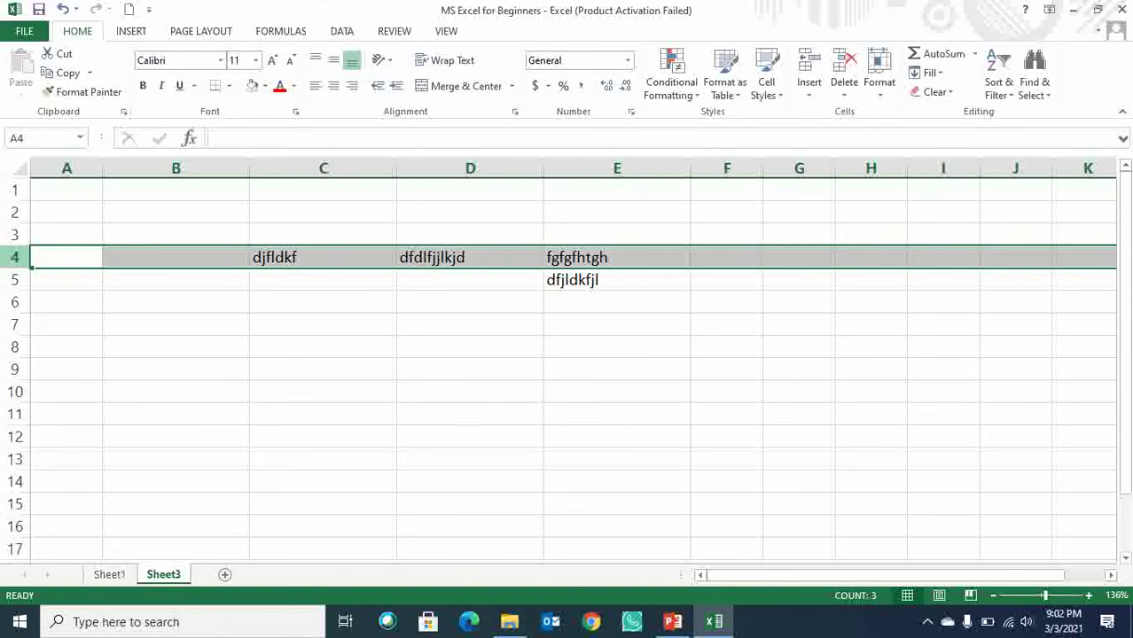
left_click(877, 94)
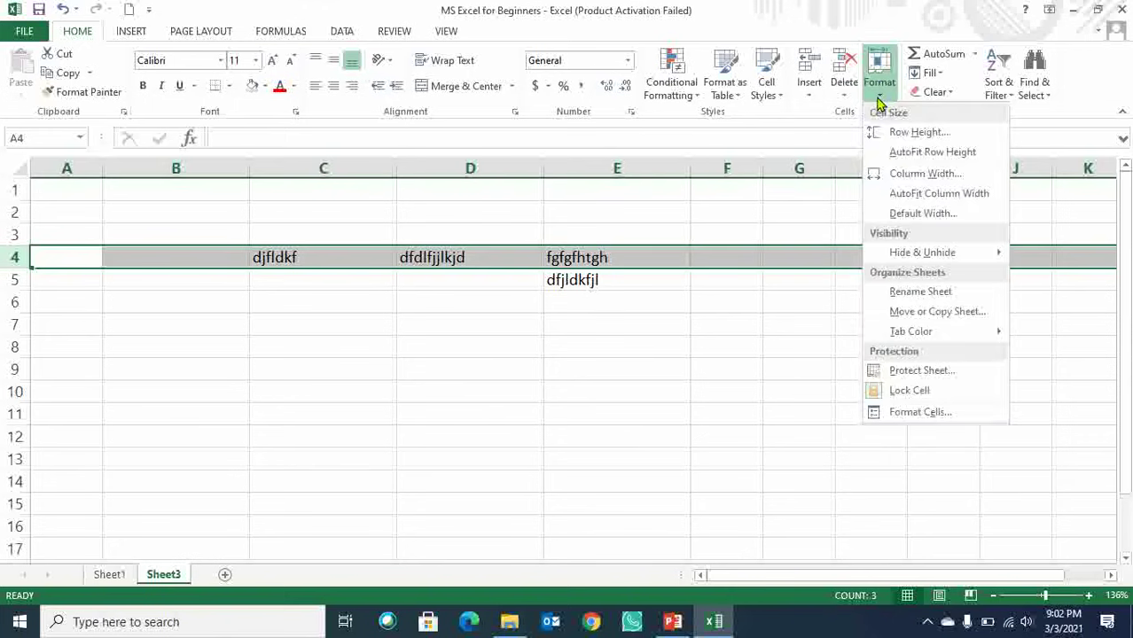
left_click(846, 97)
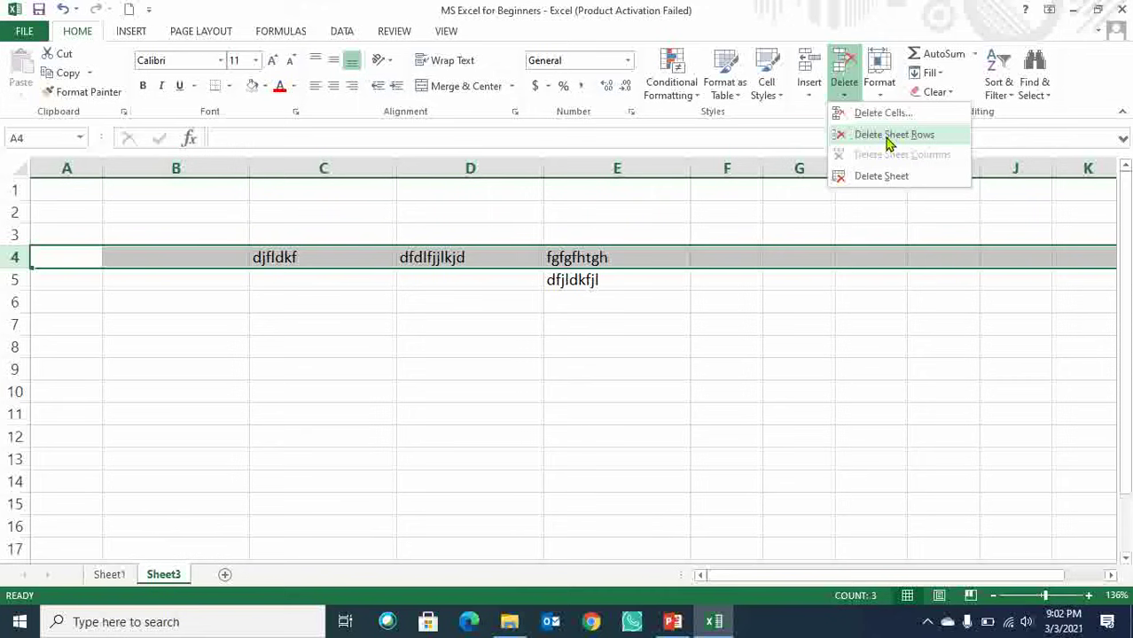
left_click(888, 142)
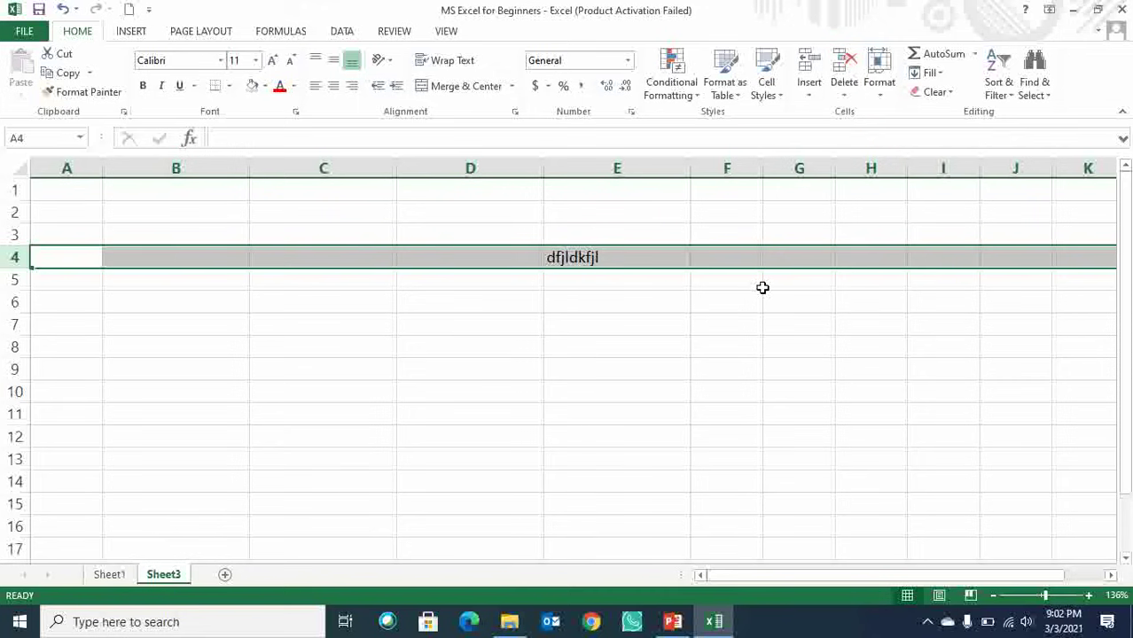
key("ctrl+z")
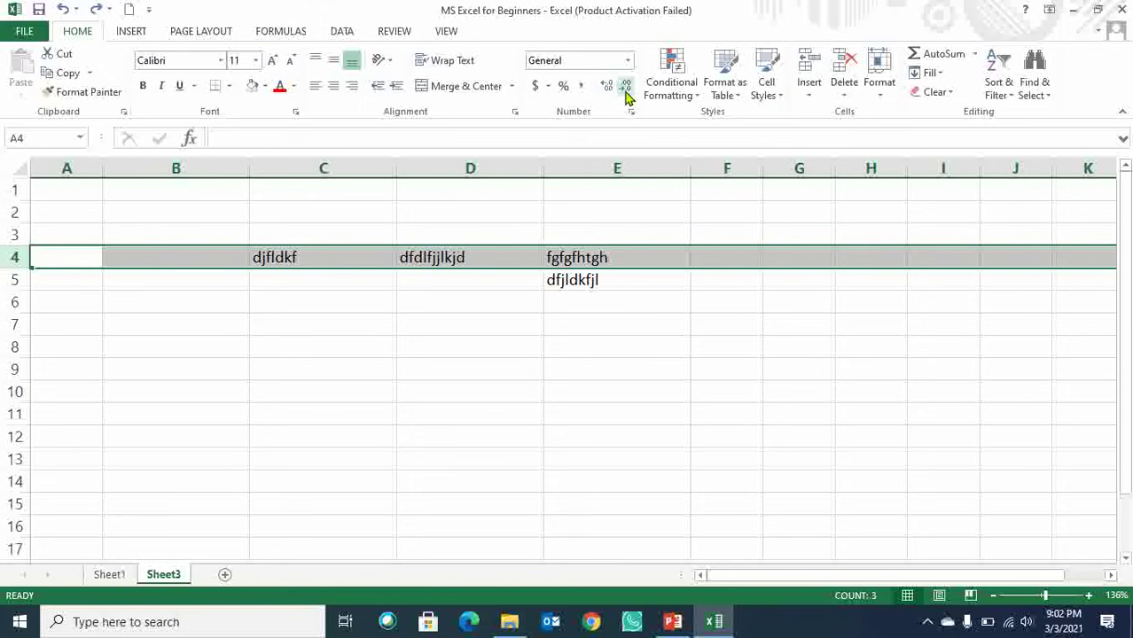
Review the list of AutoSum functions with empty cell E7 selected.
left_click(628, 317)
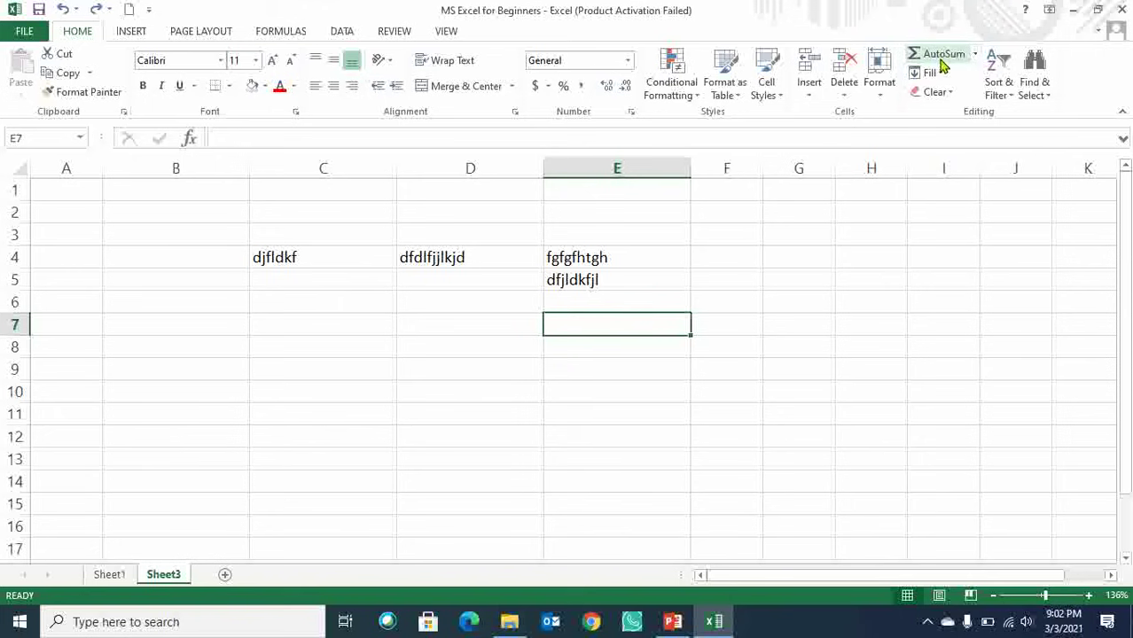
left_click(974, 55)
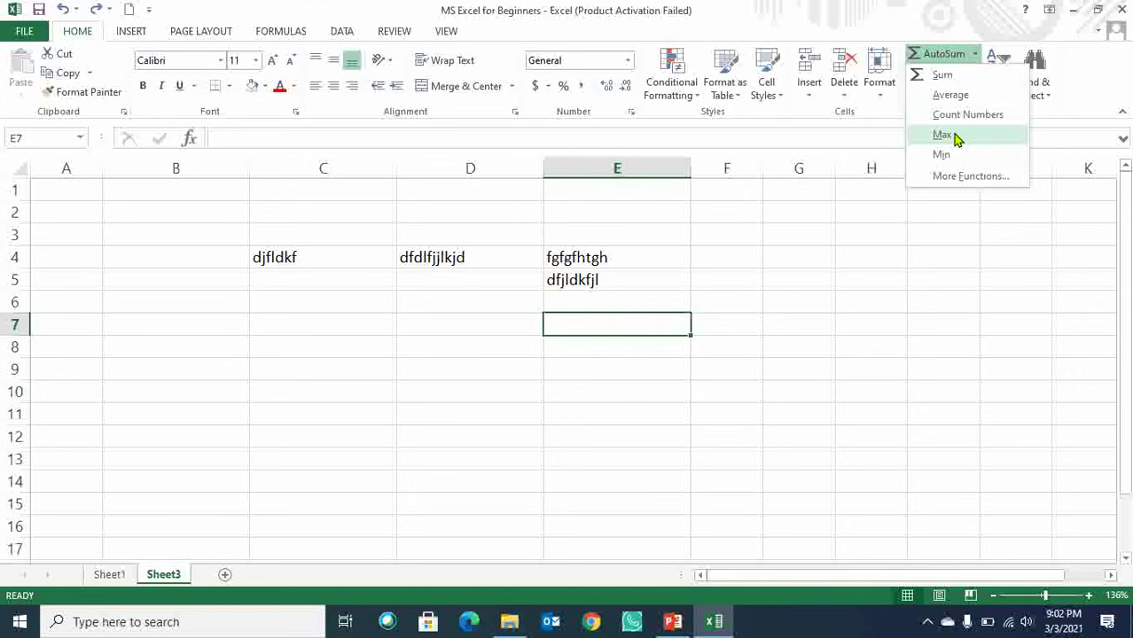
left_click(635, 170)
left_click_drag(633, 166, 304, 160)
type("_")
key("Escape")
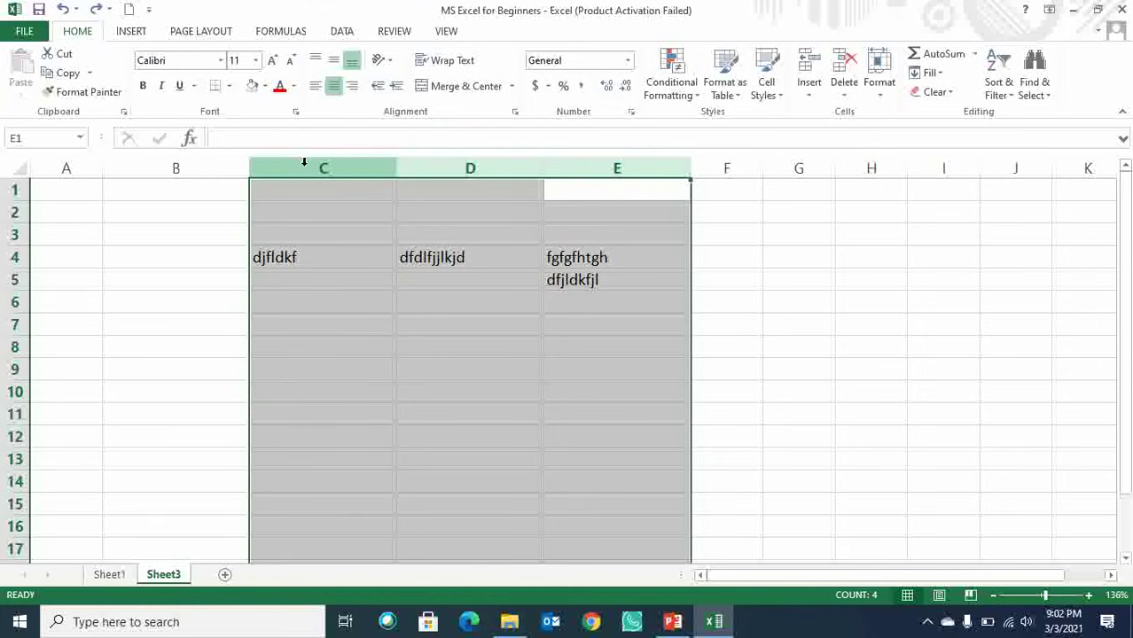
key("Right")
key("Left")
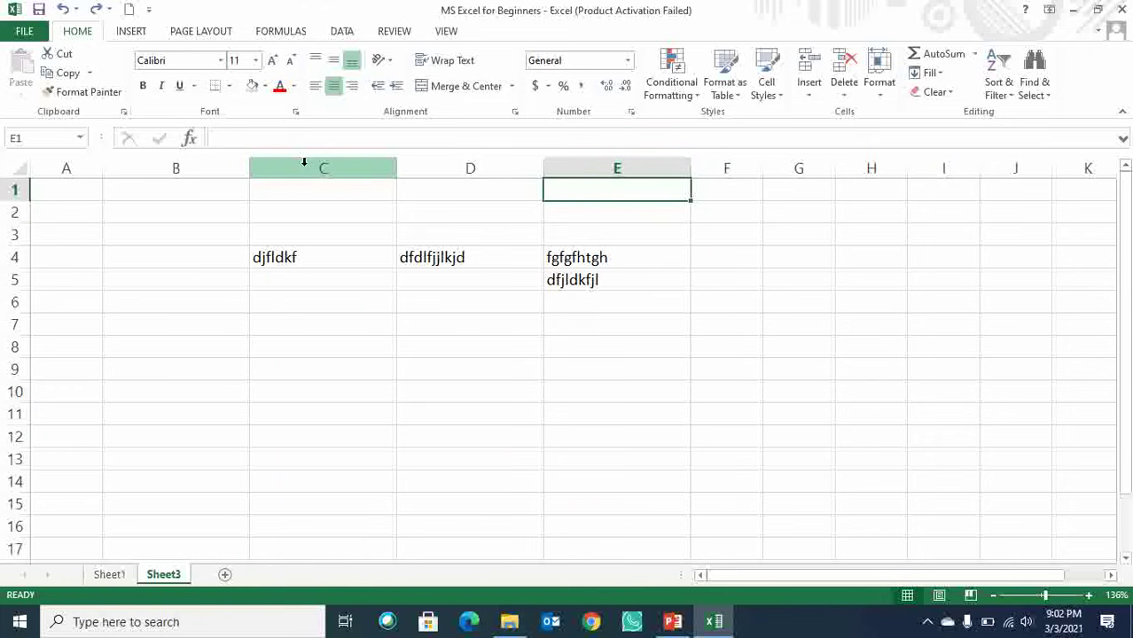
key("shift+space")
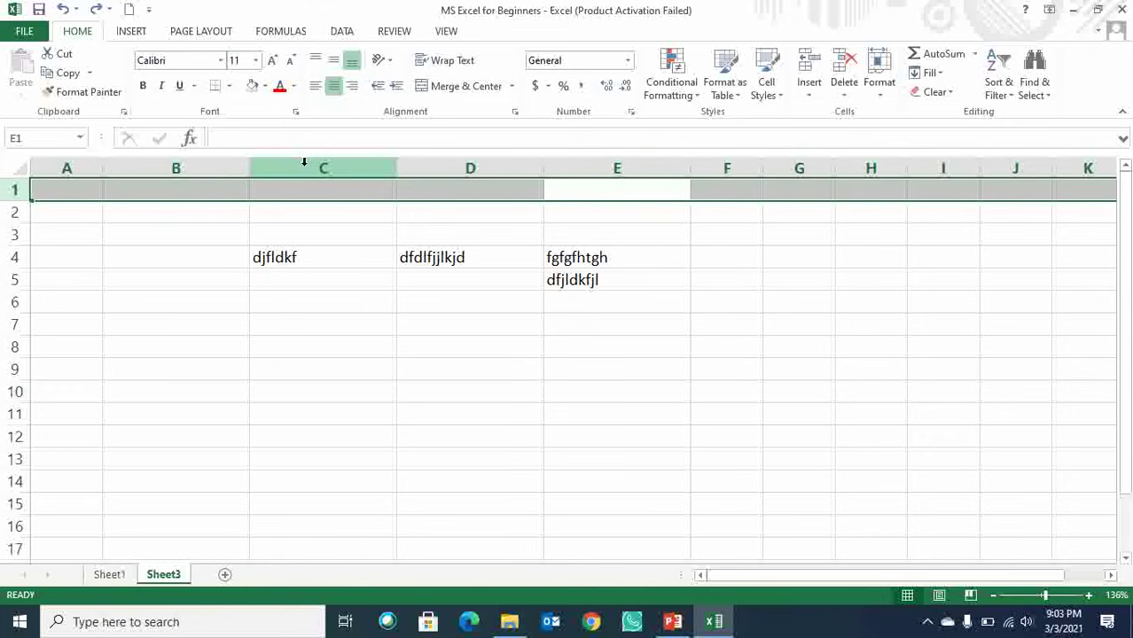
Clear the contents of entire rows 3 through 6.
key("Down")
key("Down")
key("Down")
key("Down")
key("Down")
key("shift+Up")
key("shift+Up")
key("shift+Up")
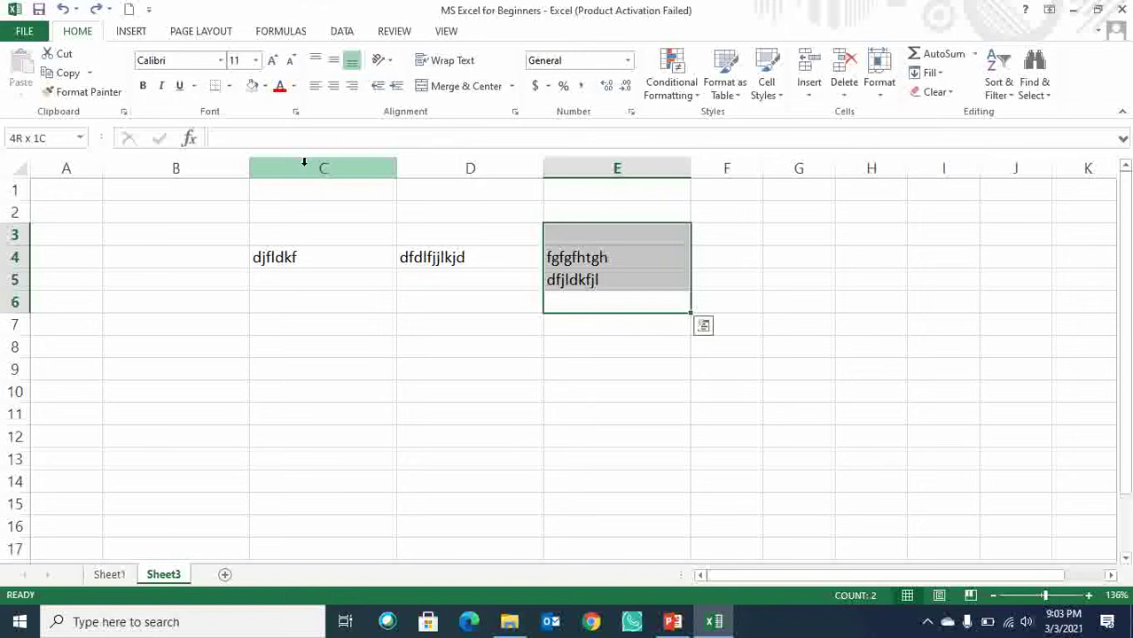
key("shift+space")
key("Delete")
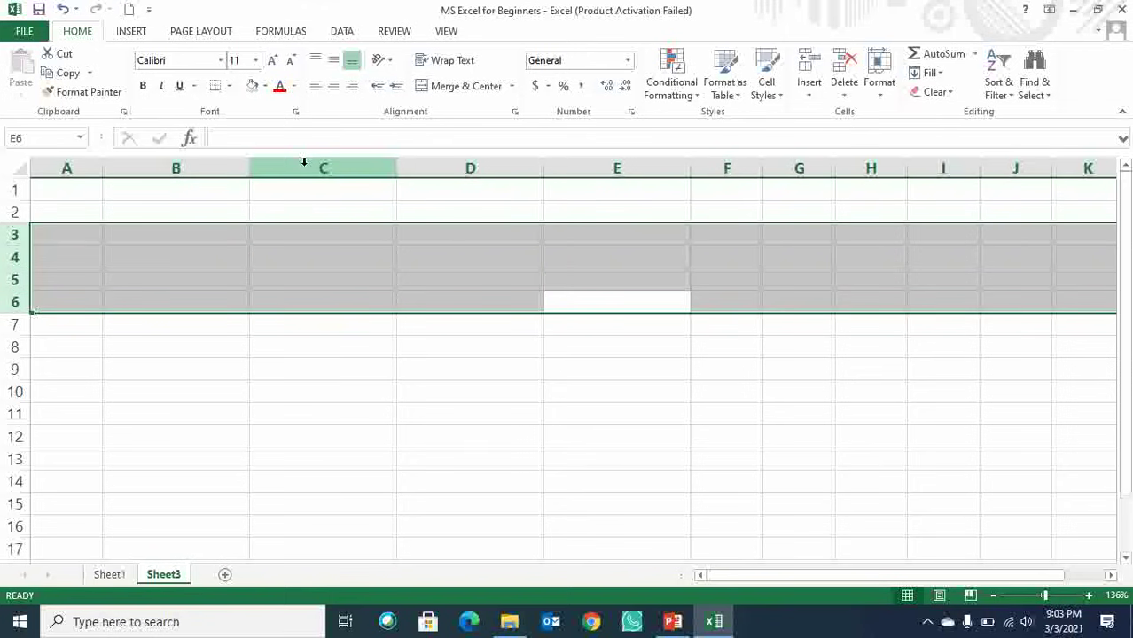
Enter the numbers 1, 2, 3 and 45 in cells C3 through F3.
left_click(332, 234)
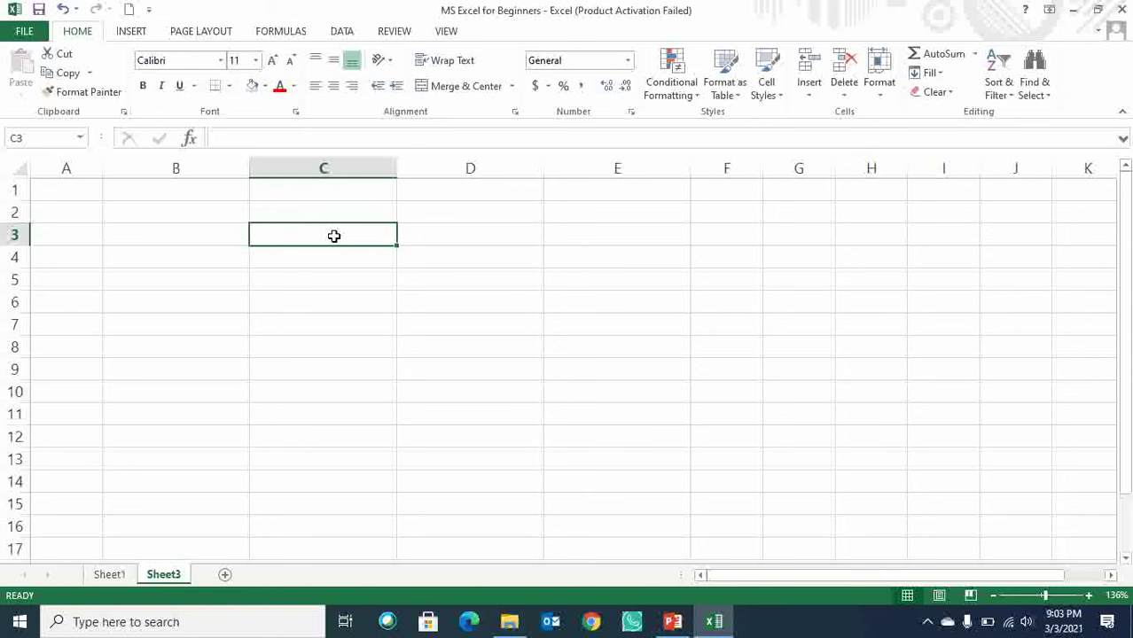
type("1")
key("Tab")
type("2")
key("Tab")
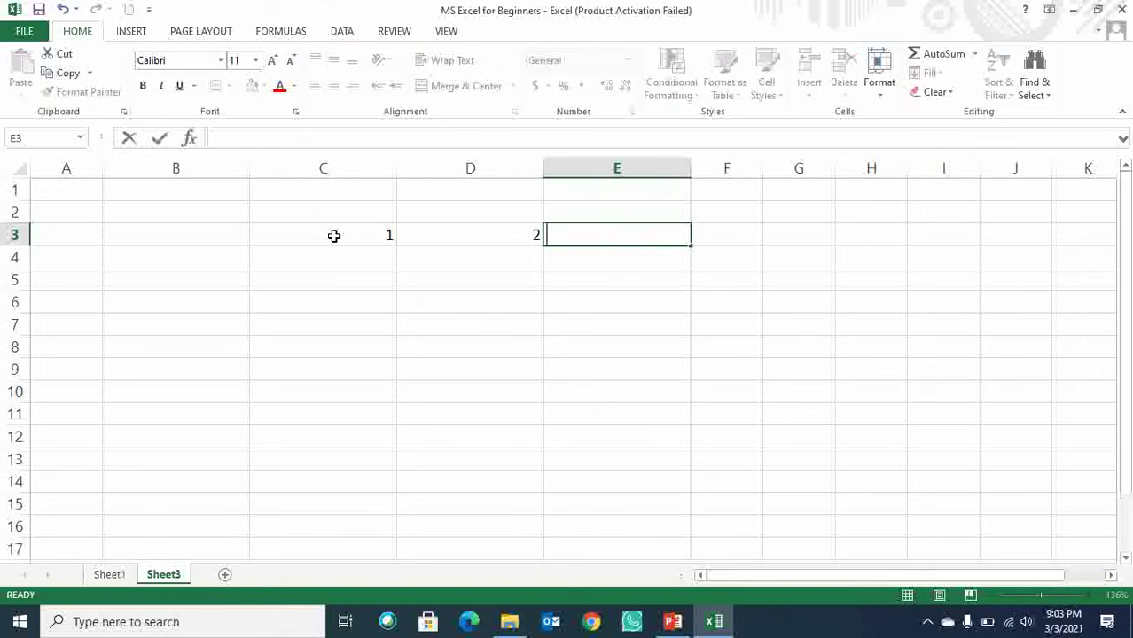
type("3")
key("Tab")
type("45")
key("Tab")
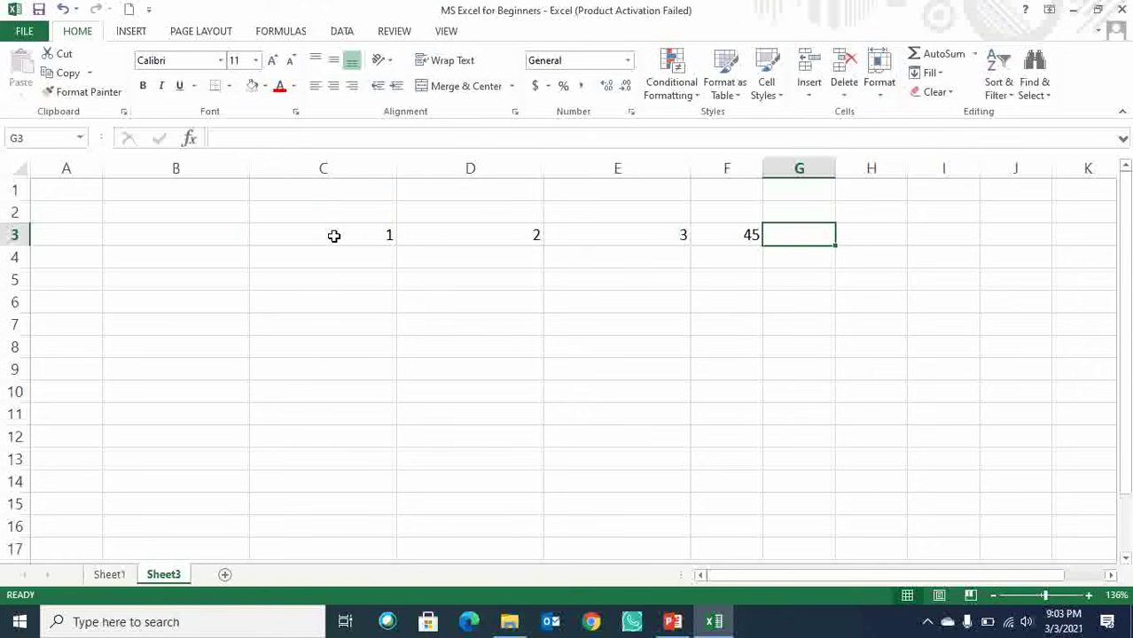
Narrow columns C through F to a smaller equal width and center their contents.
key("Left")
key("Left")
key("Left")
key("Left")
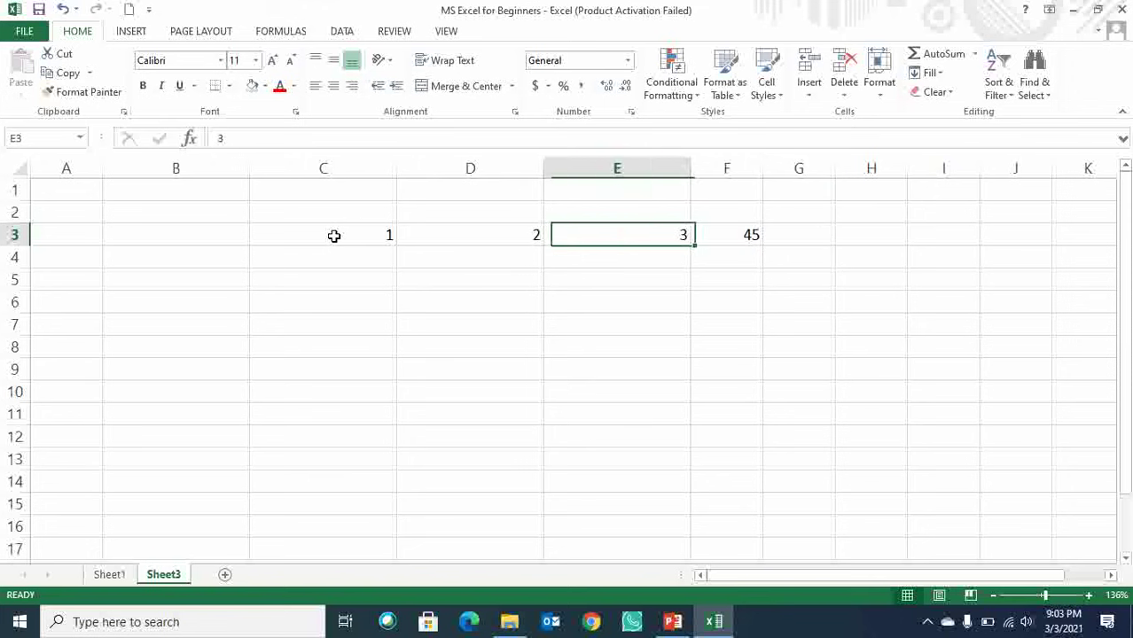
key("ctrl+space")
key("shift+Right")
key("shift+Right")
key("shift+Right")
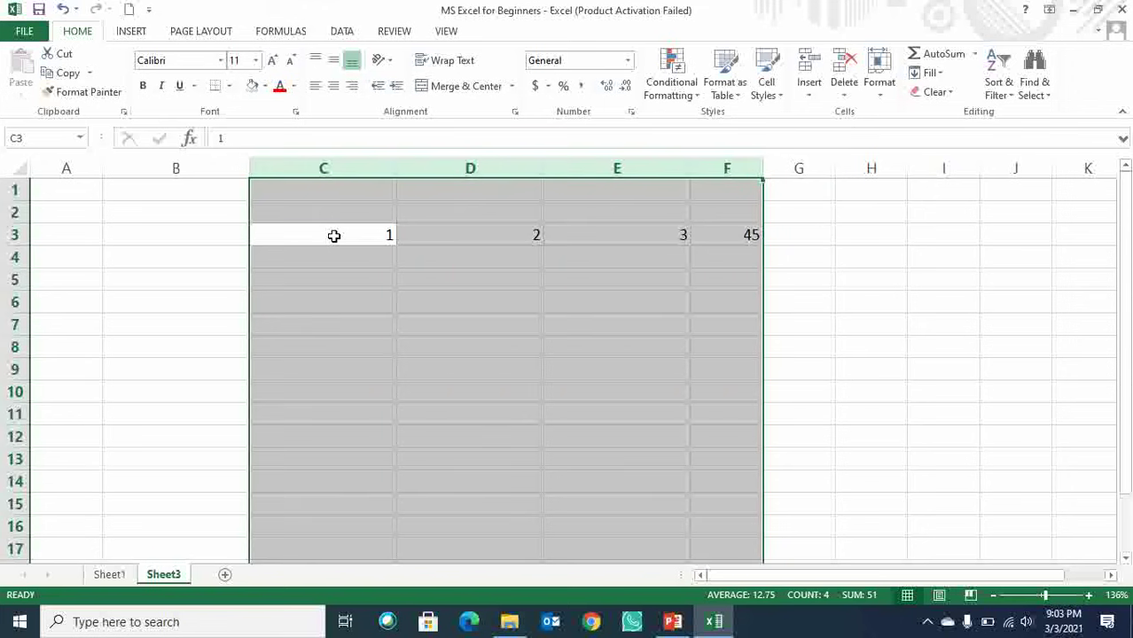
left_click_drag(690, 170, 621, 169)
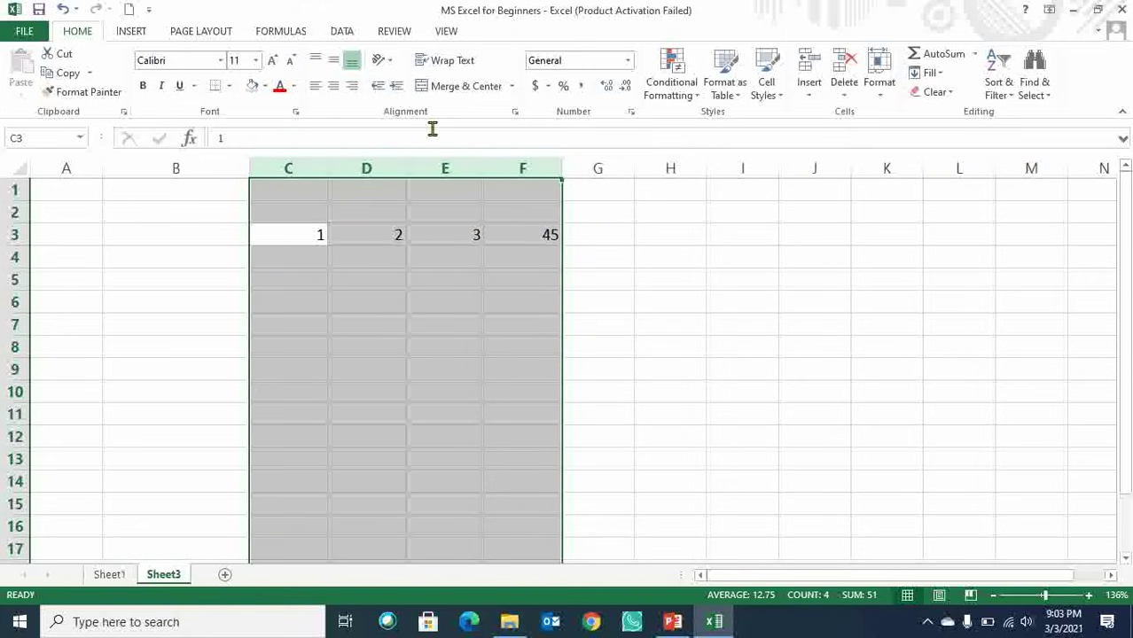
left_click(334, 86)
left_click(514, 268)
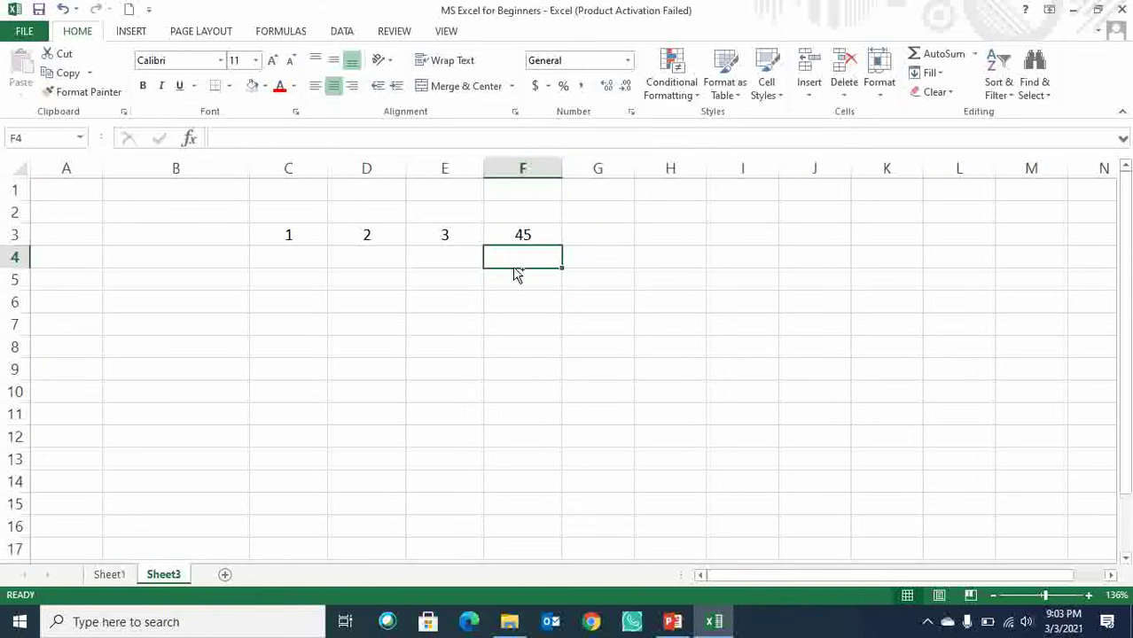
Enter the formula =F3+E3+D3+C3 in cell G3 to add the four numbers individually.
key("Up")
key("Right")
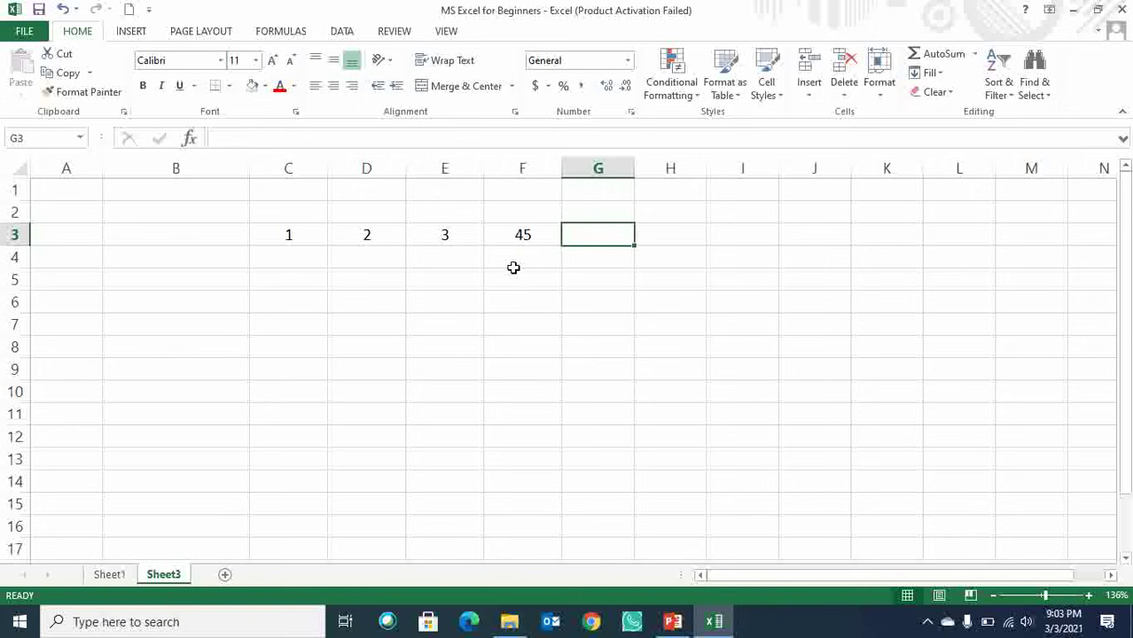
type("=")
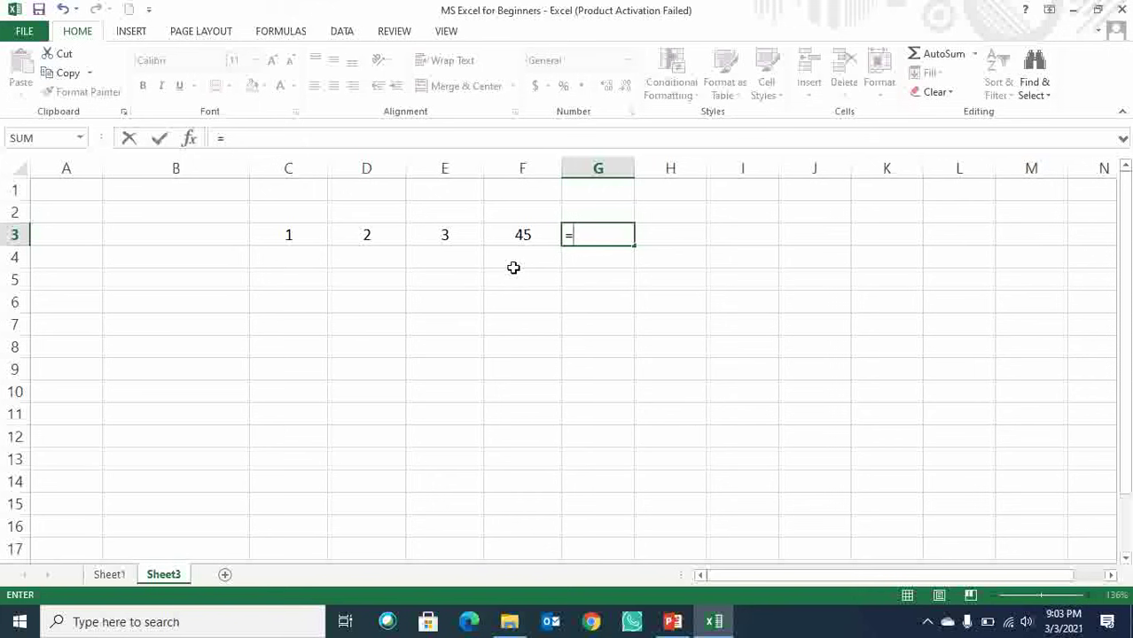
left_click(513, 232)
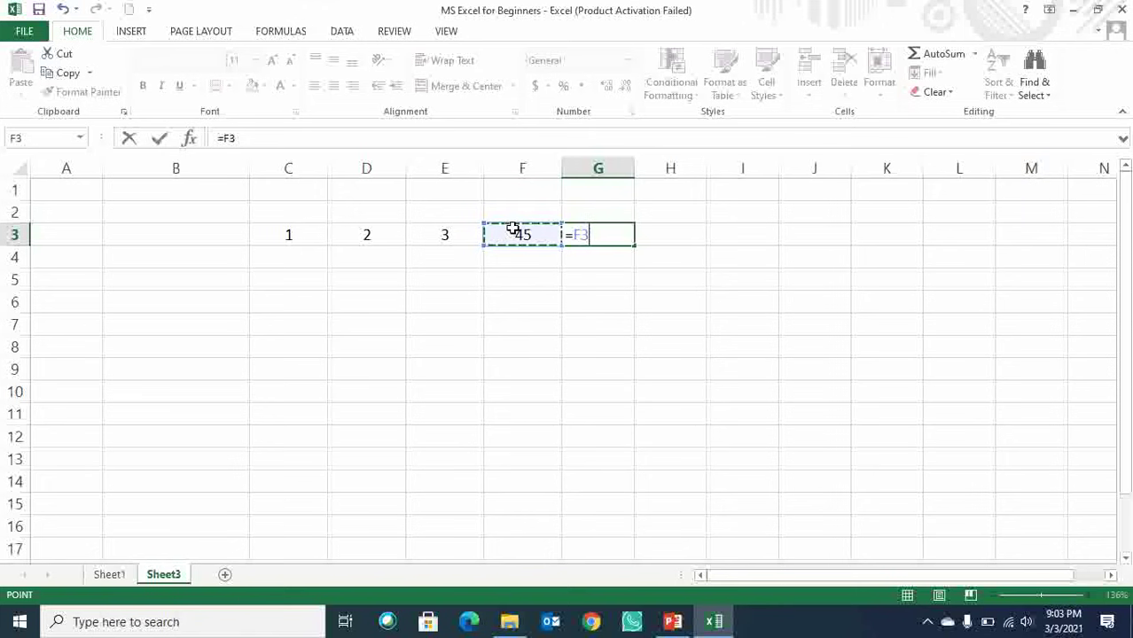
left_click(452, 234)
type("+")
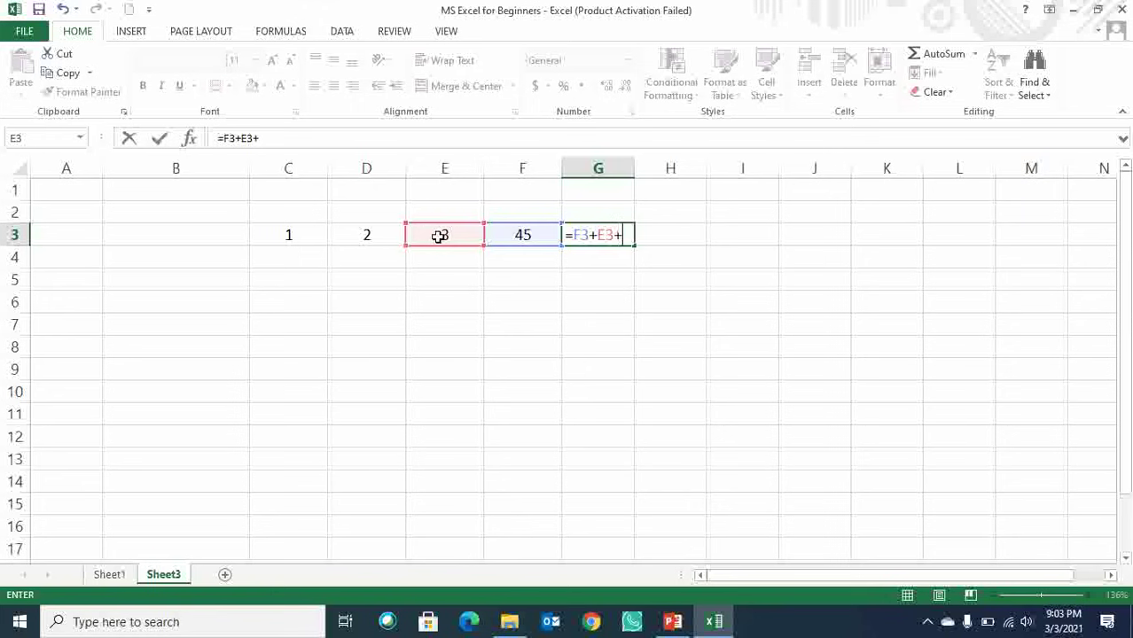
left_click(384, 234)
type("+")
left_click(297, 231)
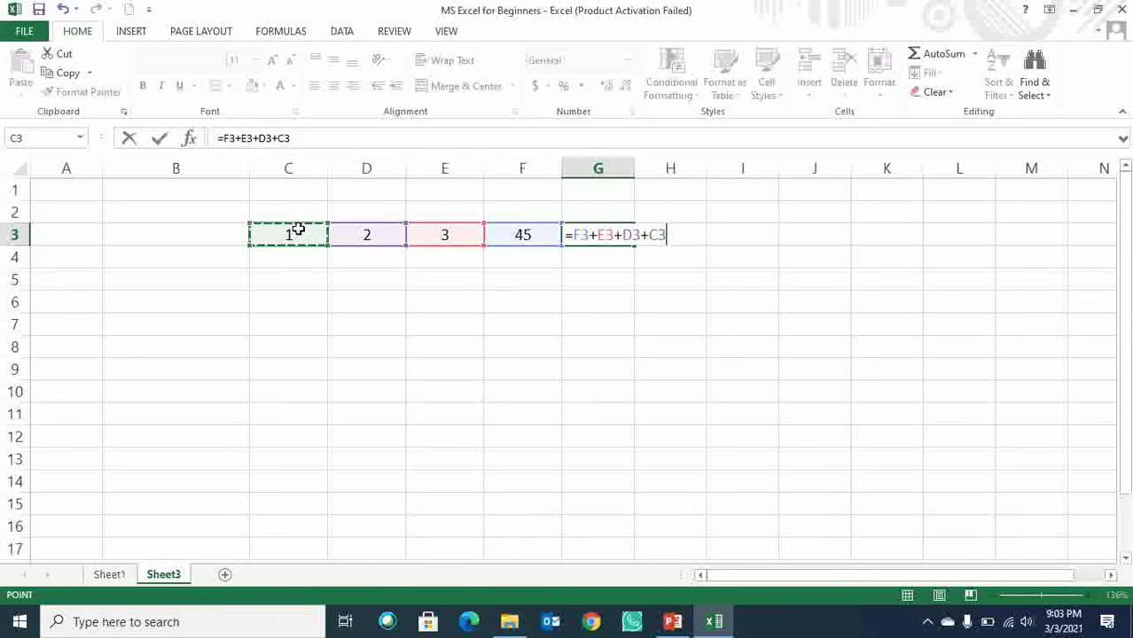
key("Return")
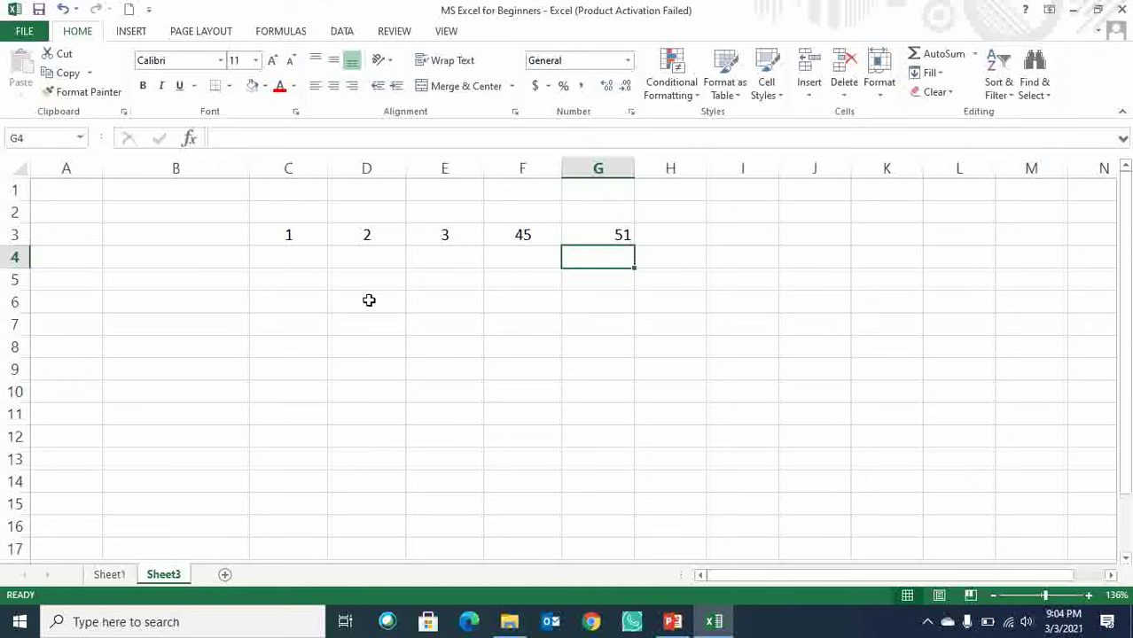
Insert a new column before column F and try the value 1 in its cell F3.
left_click(459, 165)
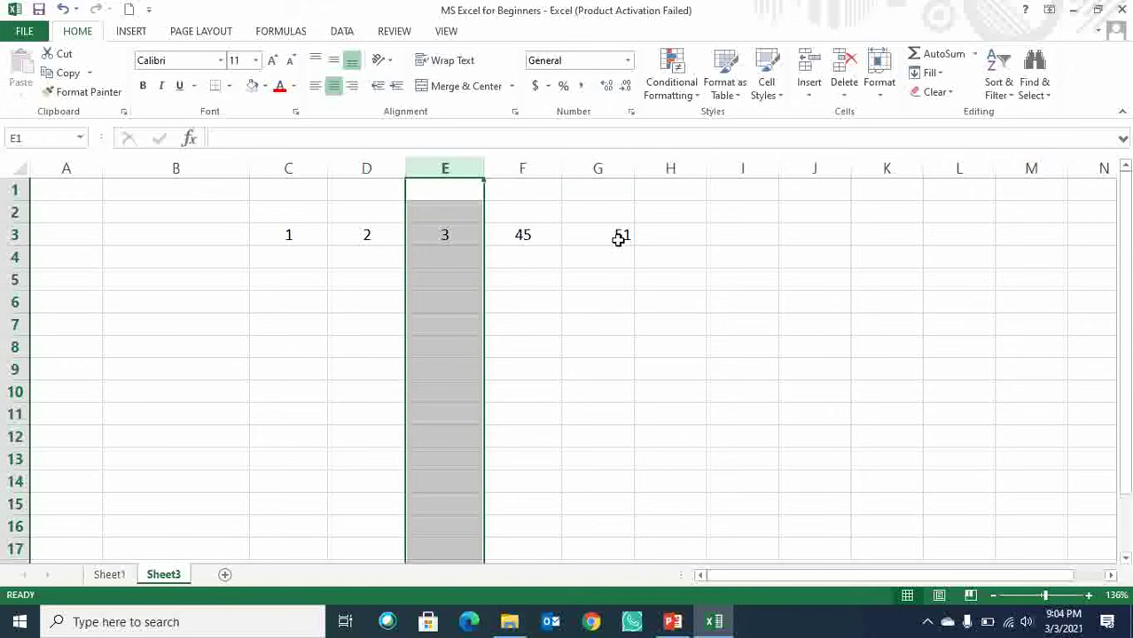
left_click(619, 238)
left_click(597, 160)
left_click(606, 236)
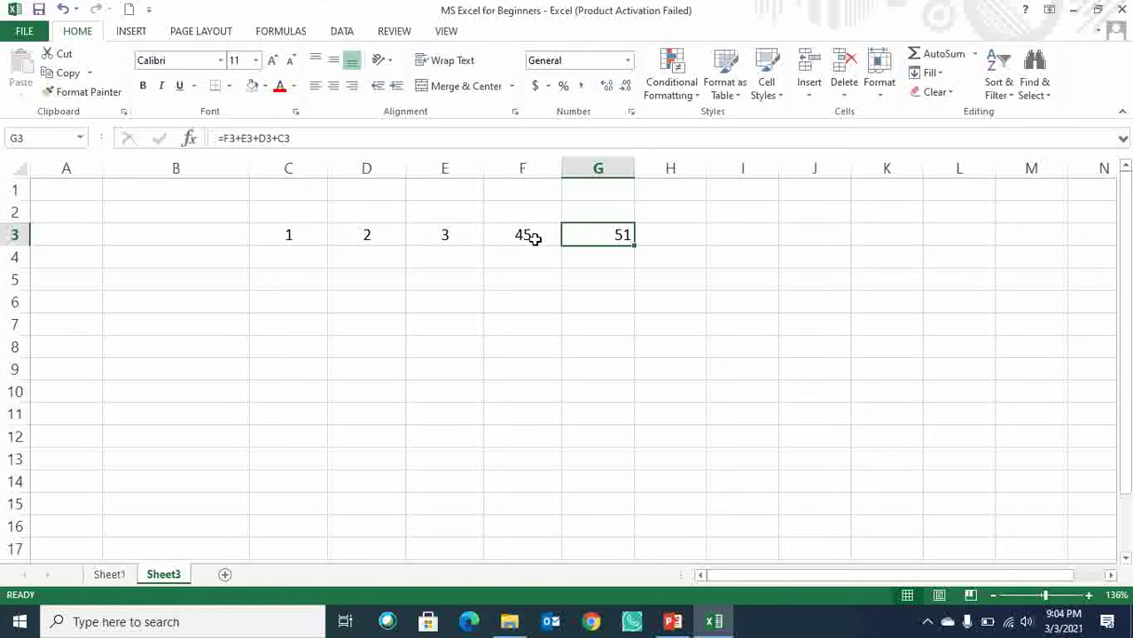
left_click(521, 168)
key("ctrl+plus")
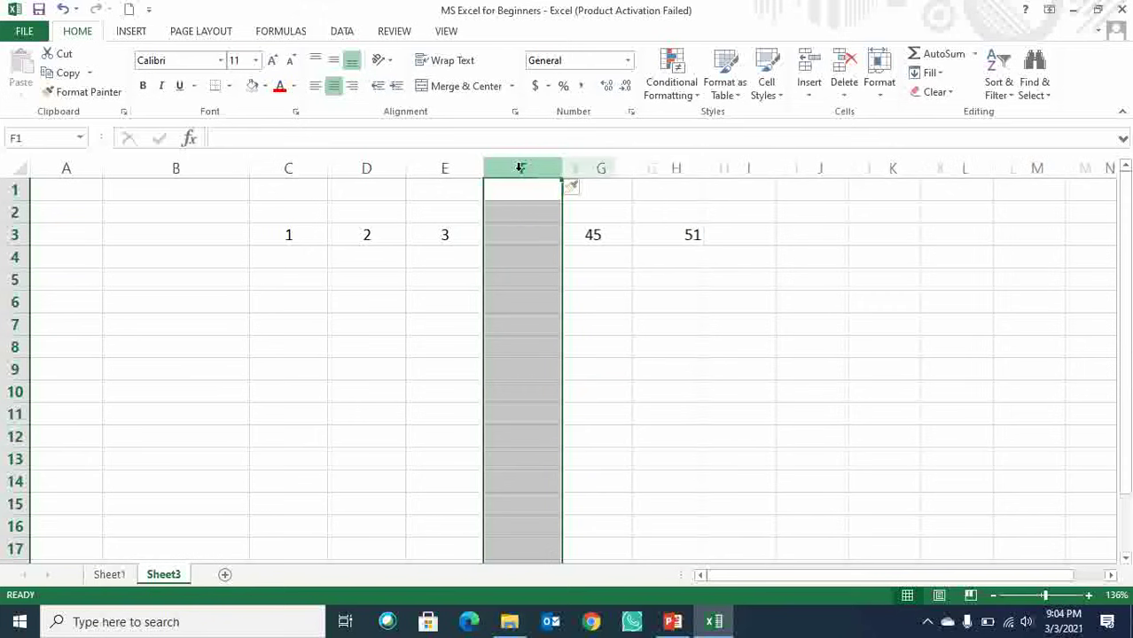
key("Down")
key("Down")
type("1")
key("Right")
key("Left")
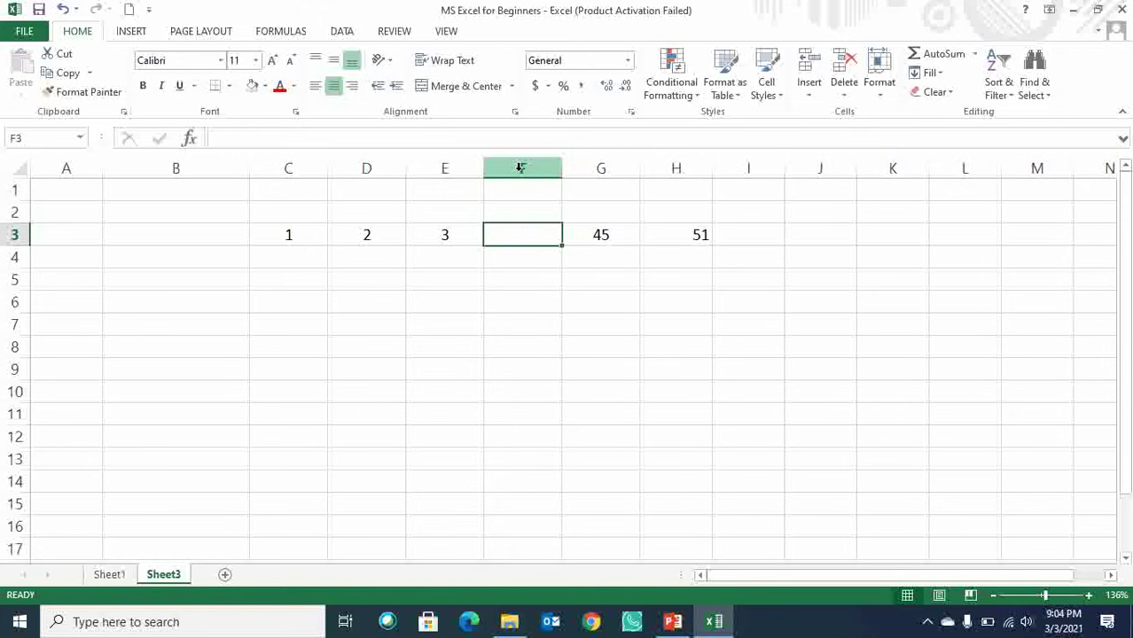
Check which cells the addition formula in H3 references, and delete the inserted column F.
key("Right")
key("Left")
key("Right")
key("Right")
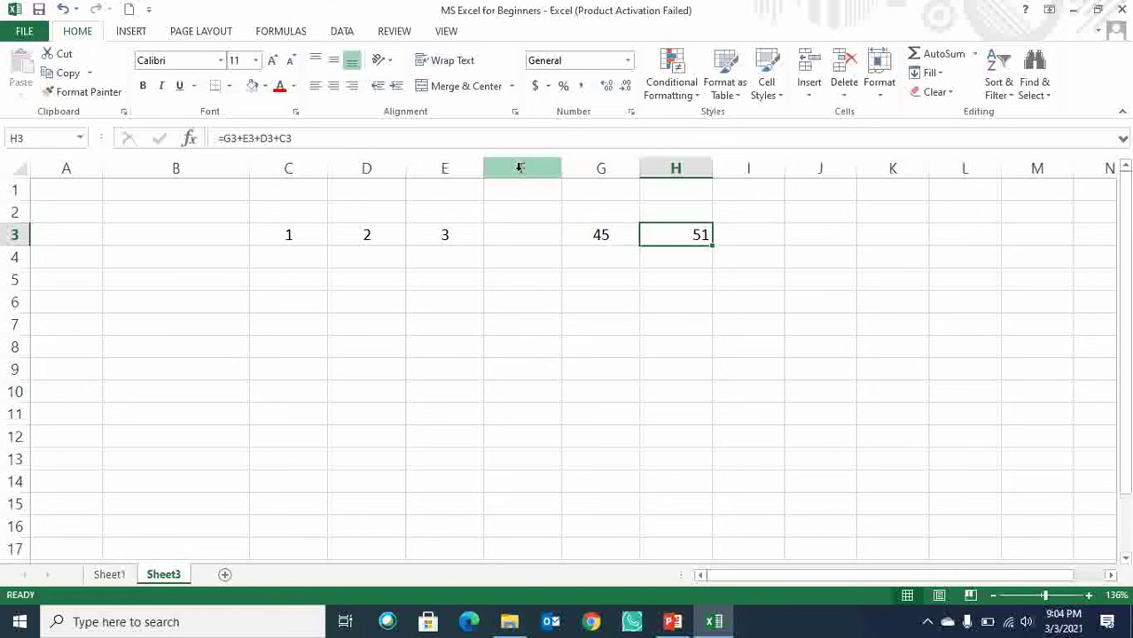
key("Left")
key("Left")
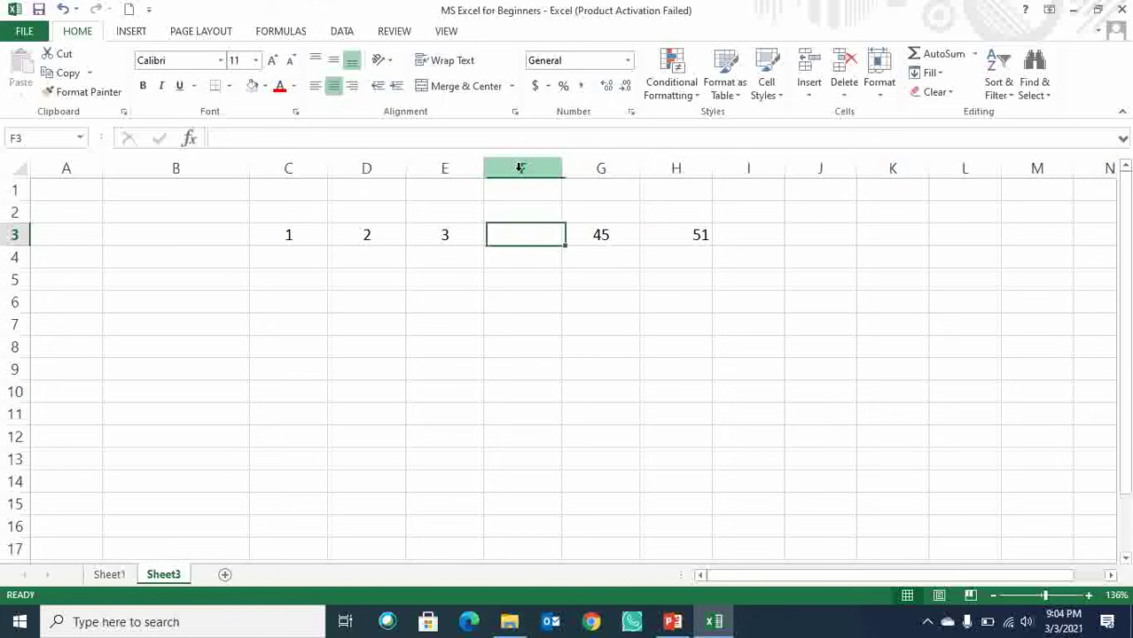
key("Right")
key("Left")
left_click(520, 168)
key("ctrl+minus")
key("Right")
key("Right")
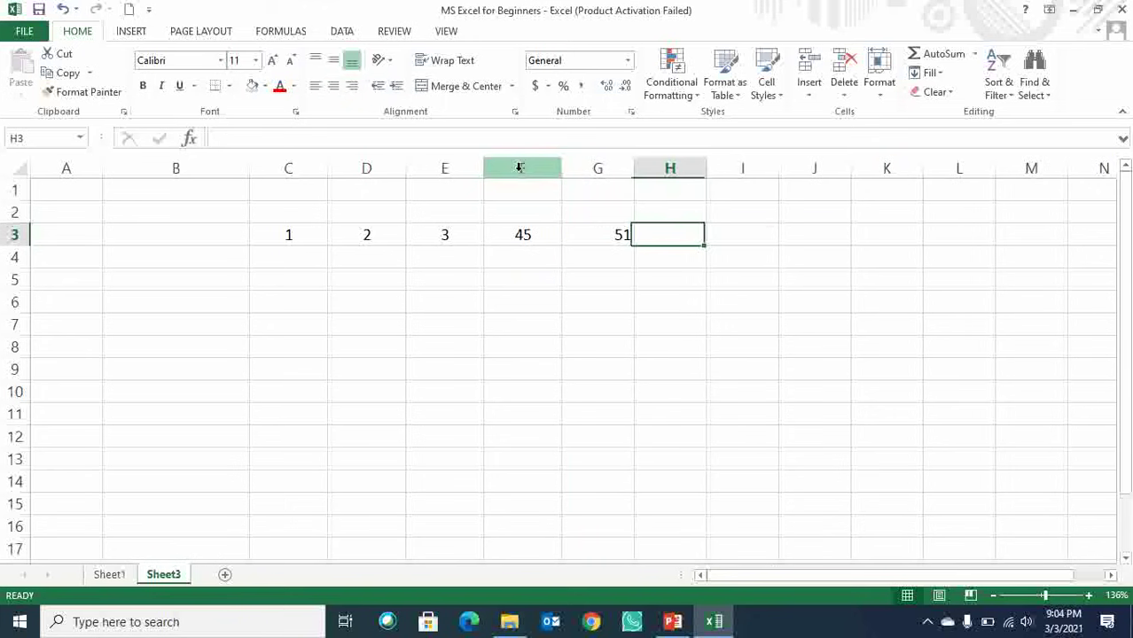
Replace the formula in G3 with =SUM(C3:F3) and compare it with the sum of the selected cells C3:F3.
key("Left")
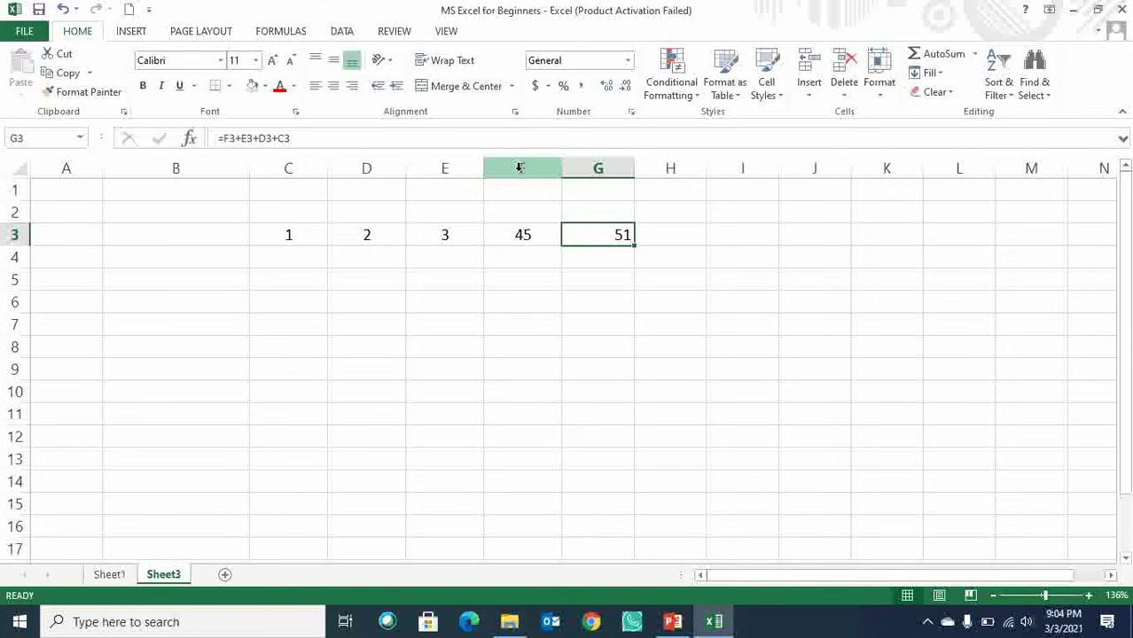
type("=sum")
key("Tab")
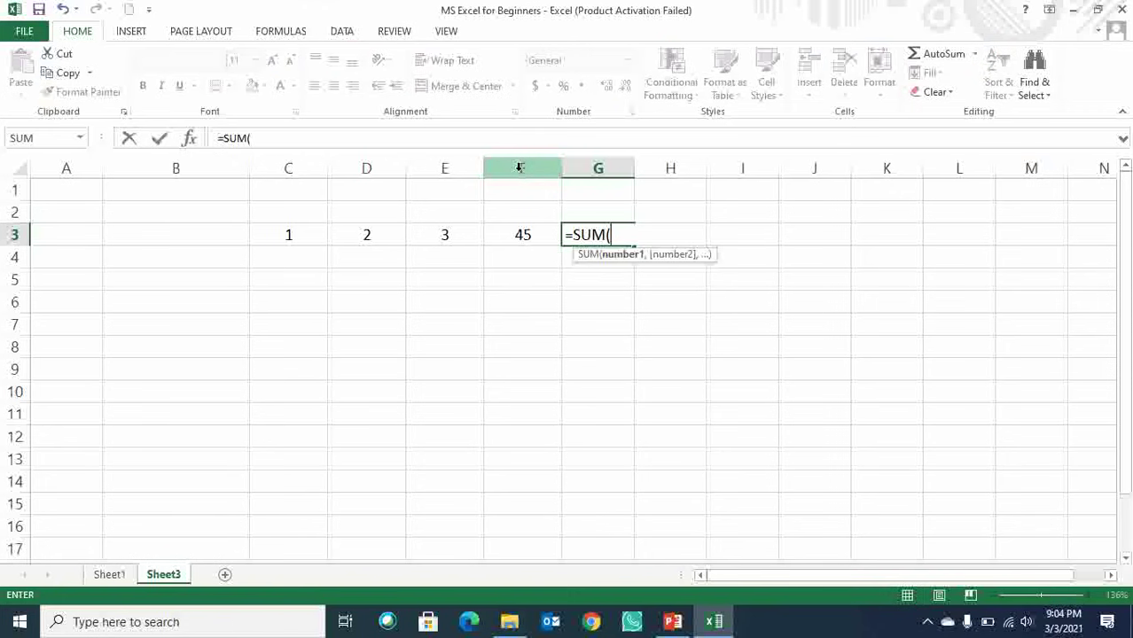
key("Left")
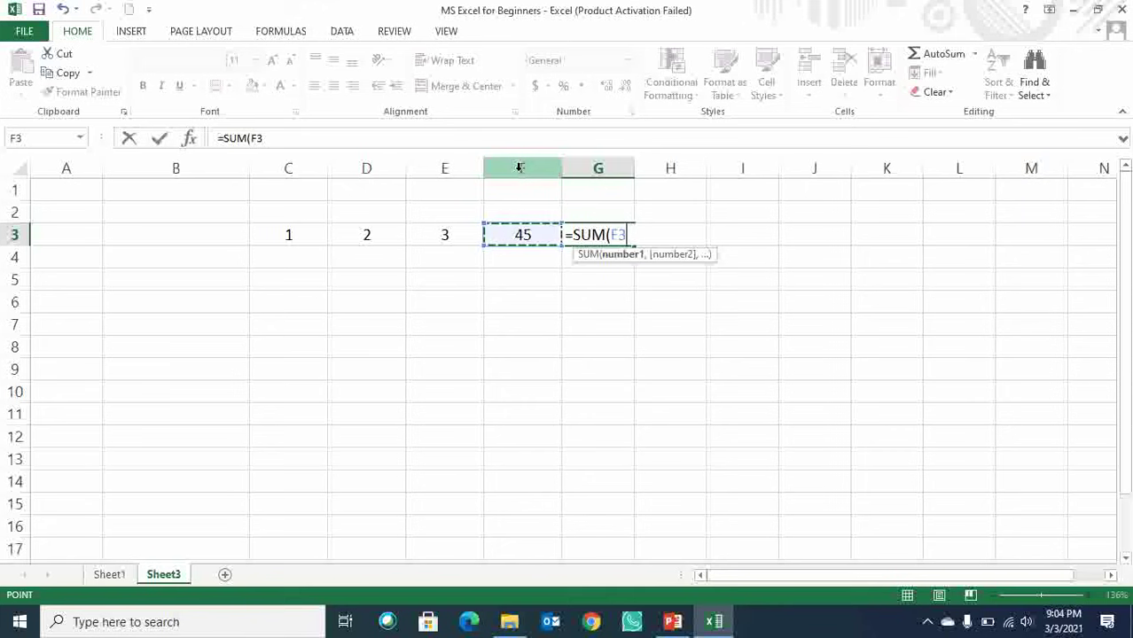
key("shift+Left")
key("shift+Left")
key("shift+Left")
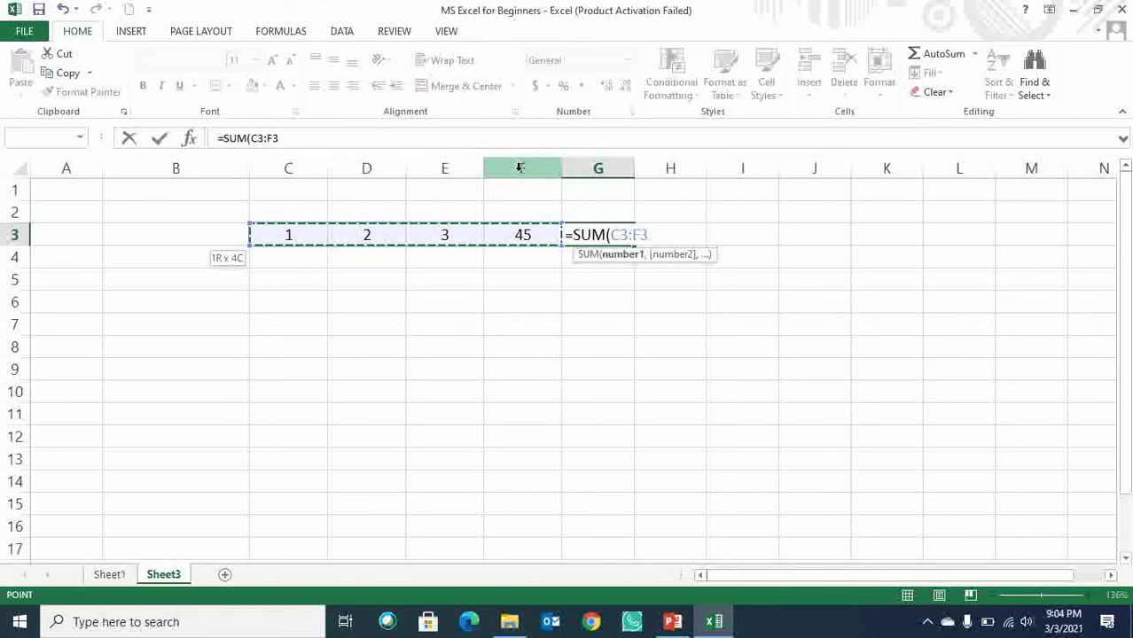
key("Return")
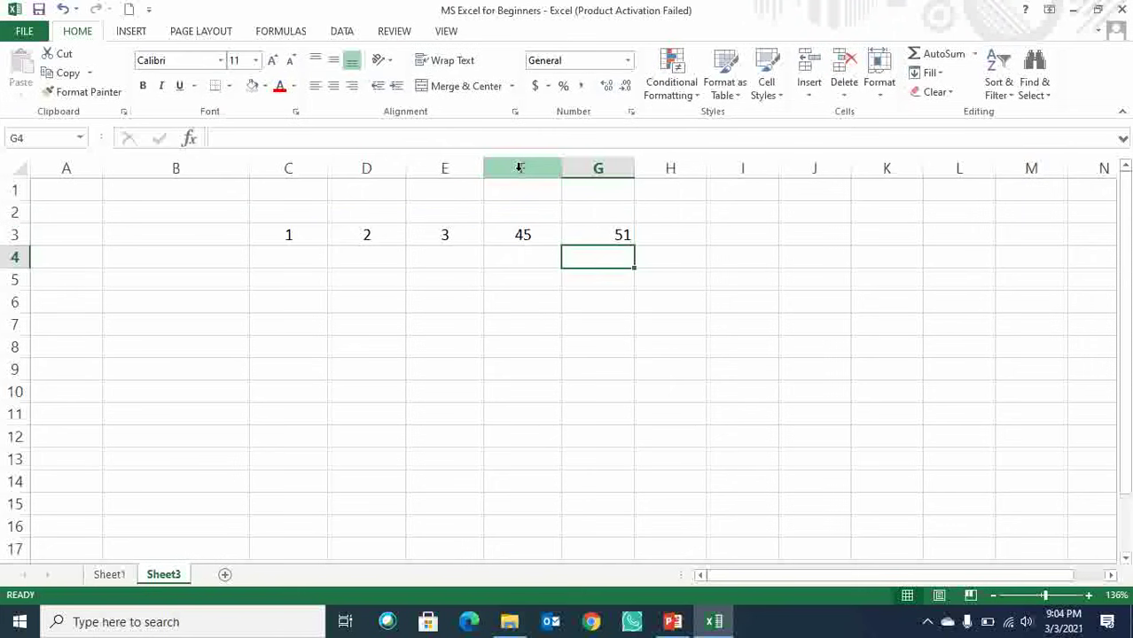
left_click_drag(514, 234, 306, 228)
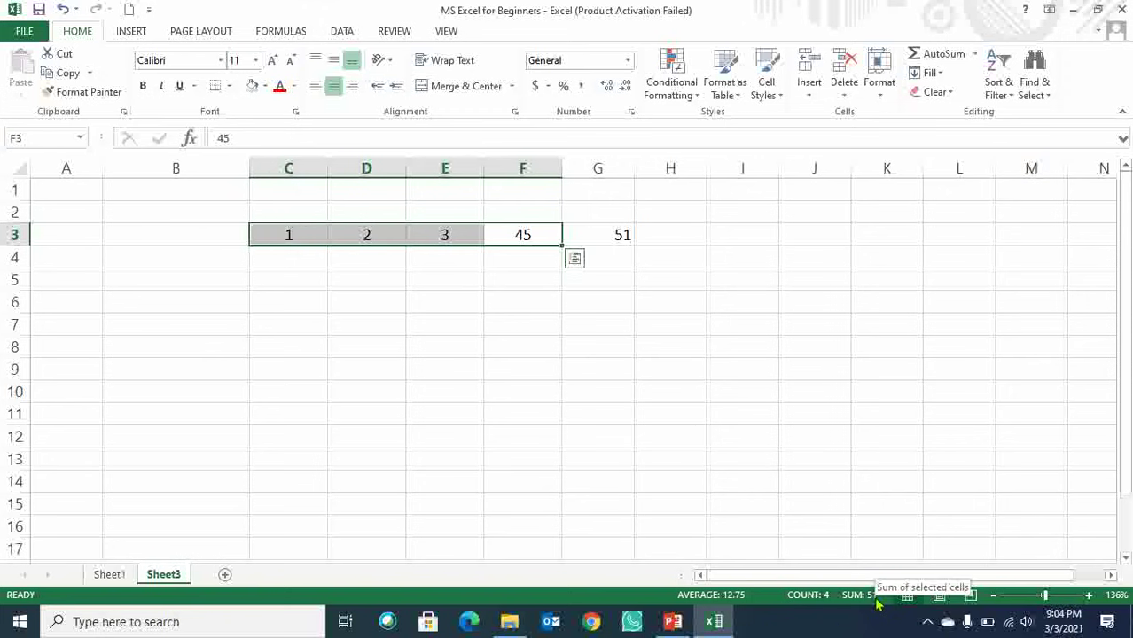
left_click(610, 242)
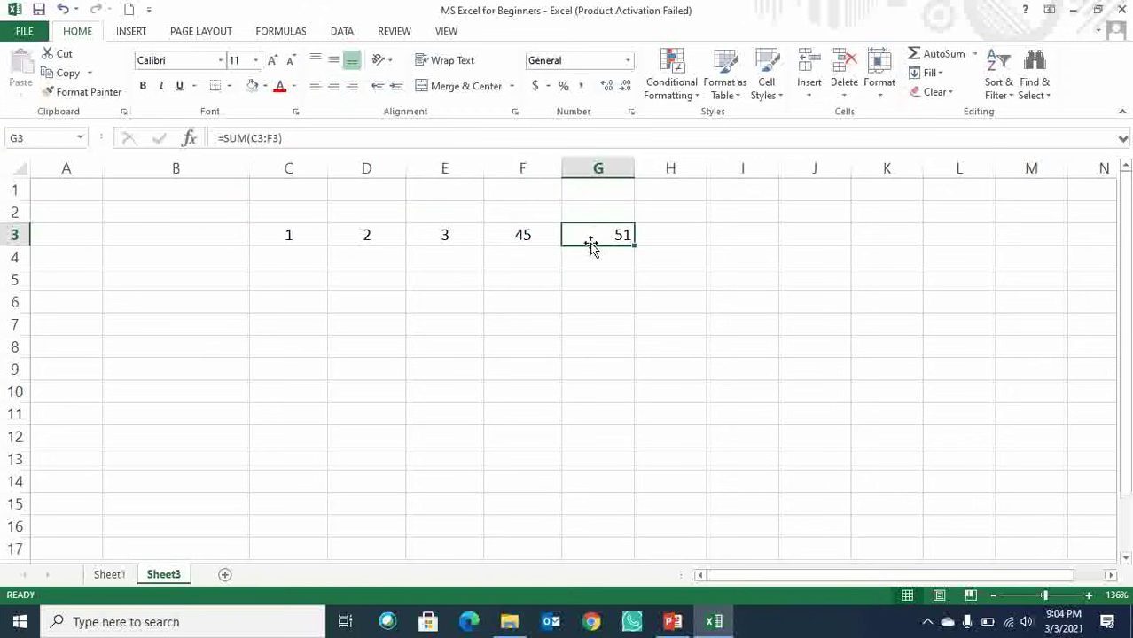
Insert a new column before column F and enter 1 in cell F3 to test the SUM range.
left_click(503, 169)
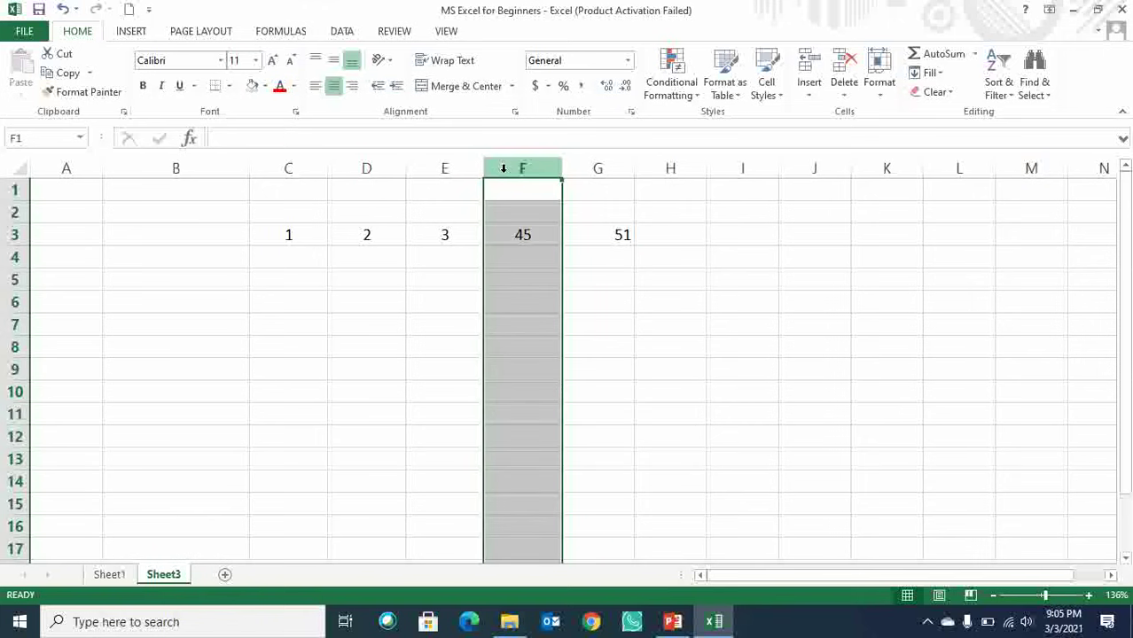
key("ctrl+shift+plus")
key("Down")
key("Down")
type("1")
key("Tab")
key("Tab")
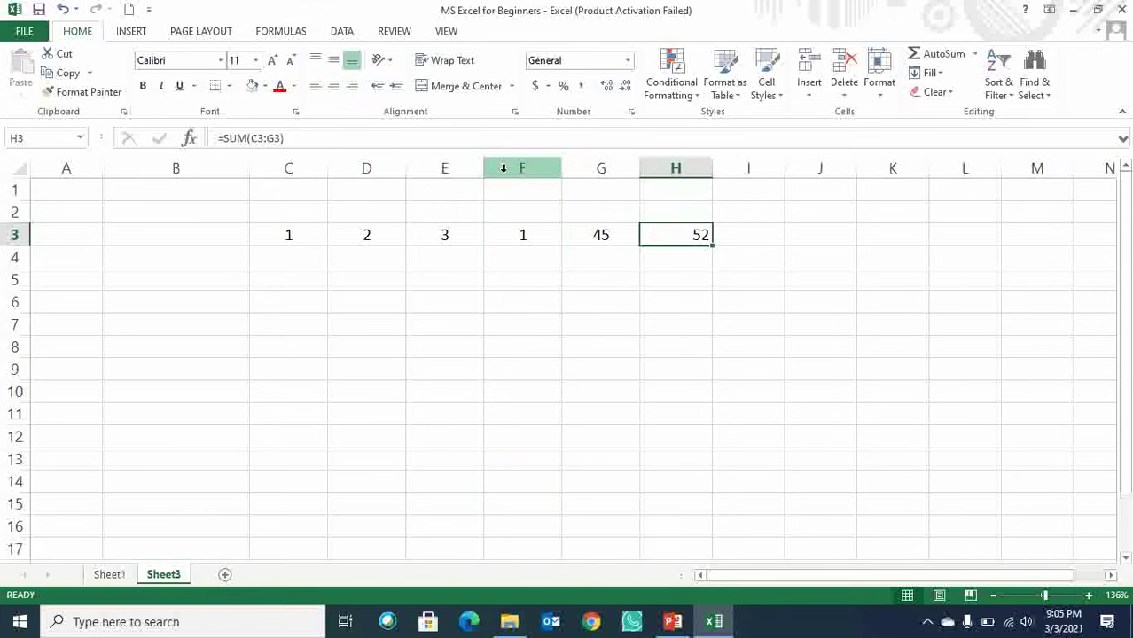
Make the total in H3 bold and select cells C3:G3 to check their sum.
key("ctrl+b")
key("Left")
key("Left")
key("Left")
key("Left")
key("Left")
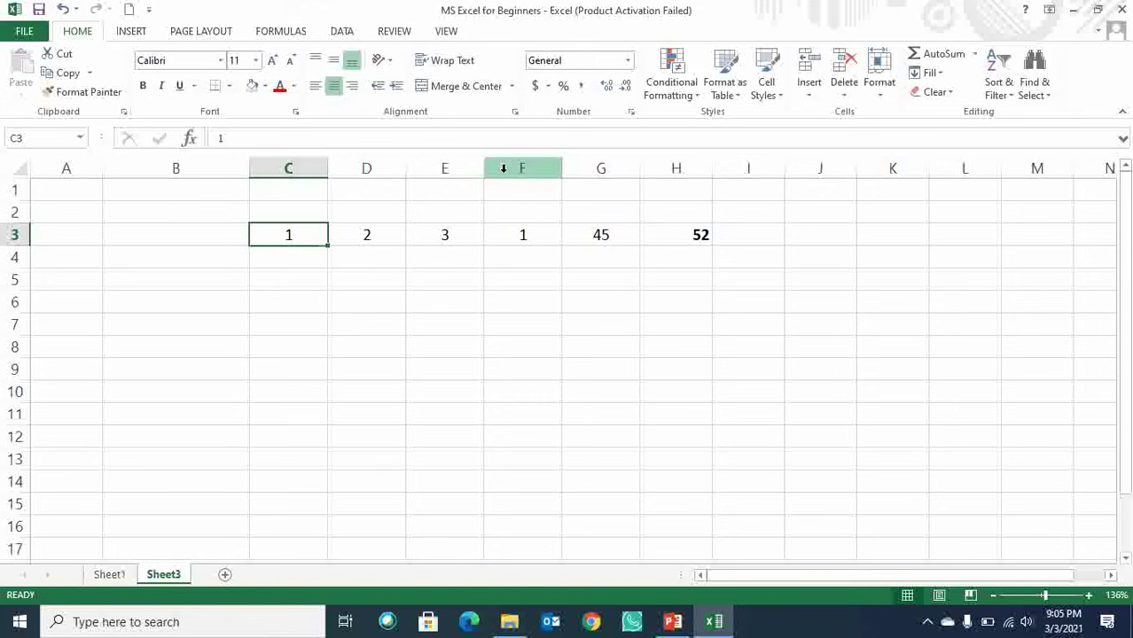
key("shift+Right")
key("shift+Right")
key("shift+Right")
key("shift+Right")
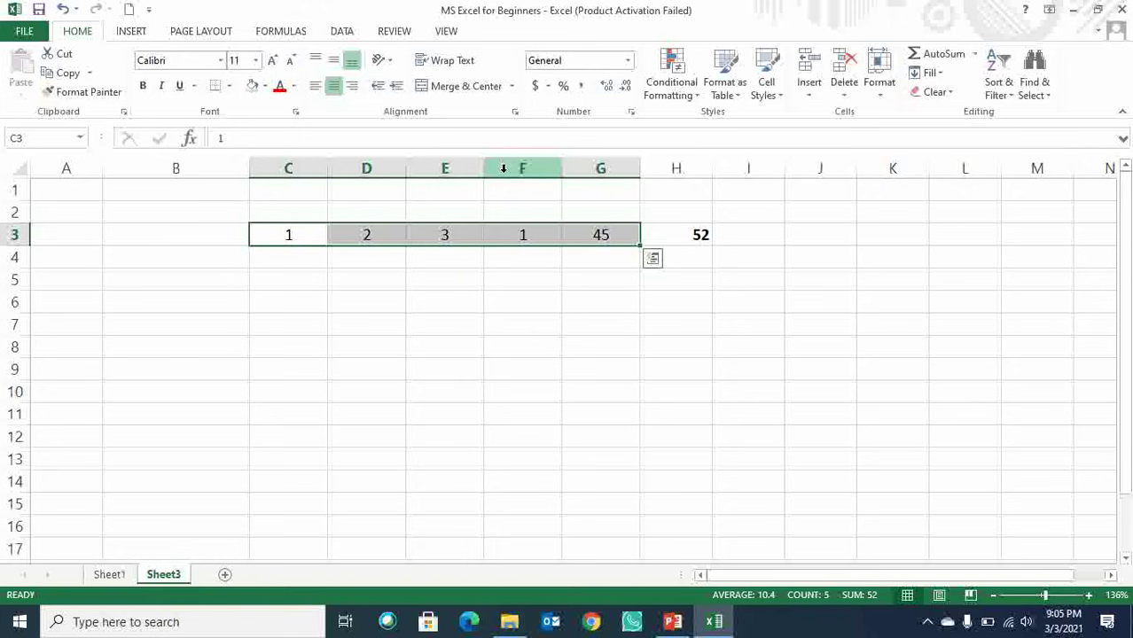
key("shift+Left")
key("shift+Left")
key("shift+Left")
key("shift+Left")
Insert a new column before column E and enter 1 in cell E3.
key("Right")
key("Right")
key("ctrl+space")
key("ctrl+shift+plus")
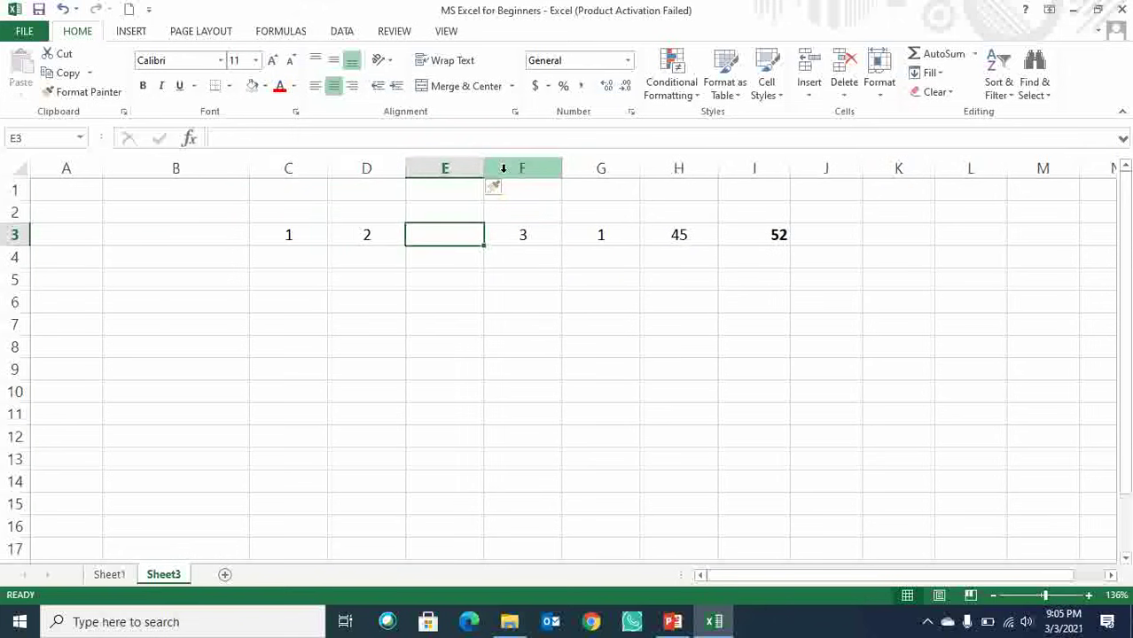
type("1")
key("Right")
Insert another column before the 3, at column F, and enter 5 in cell F3.
key("ctrl+space")
key("ctrl+shift+plus")
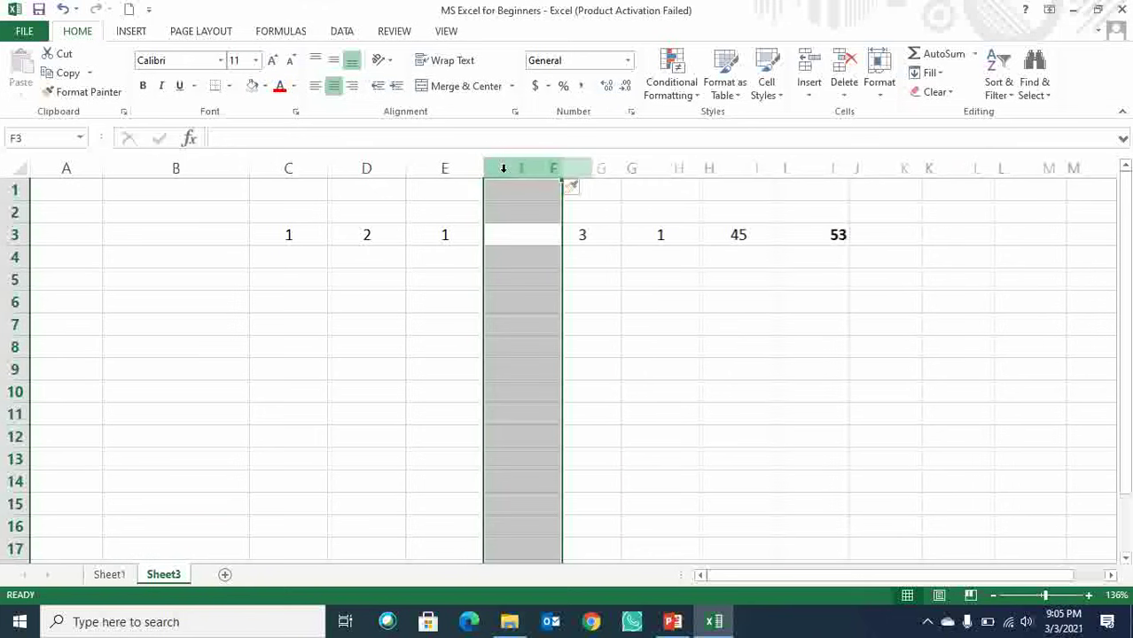
key("Right")
key("Left")
type("5")
key("Right")
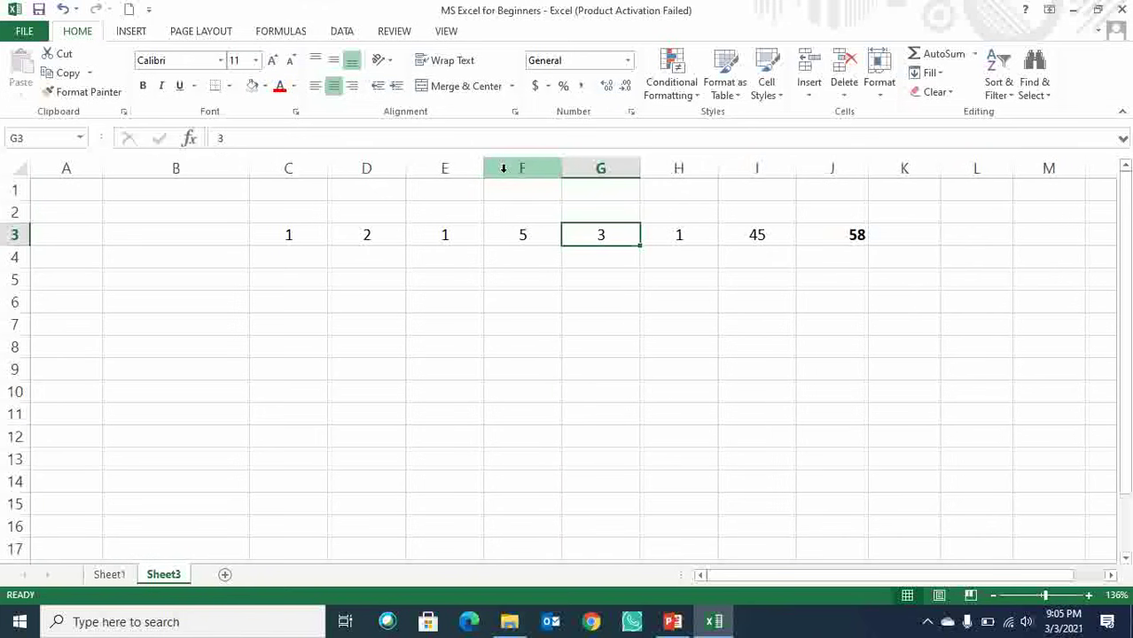
Select entire columns C through J to demonstrate extending a column selection across the data.
key("Left")
key("Left")
key("Left")
key("Left")
key("ctrl+space")
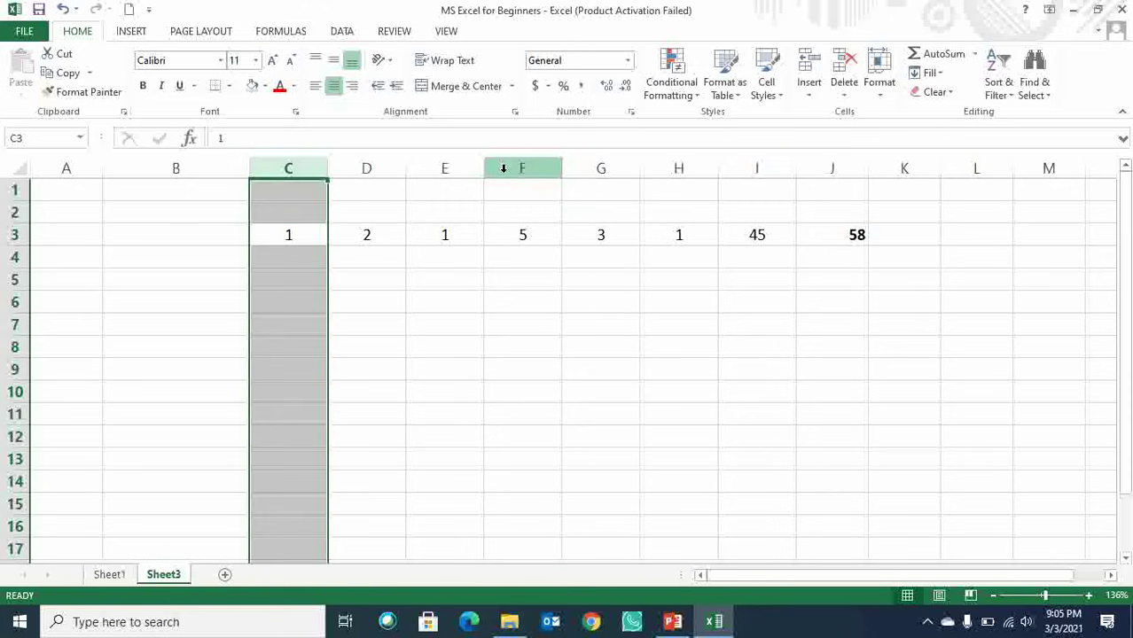
key("ctrl+shift+Right")
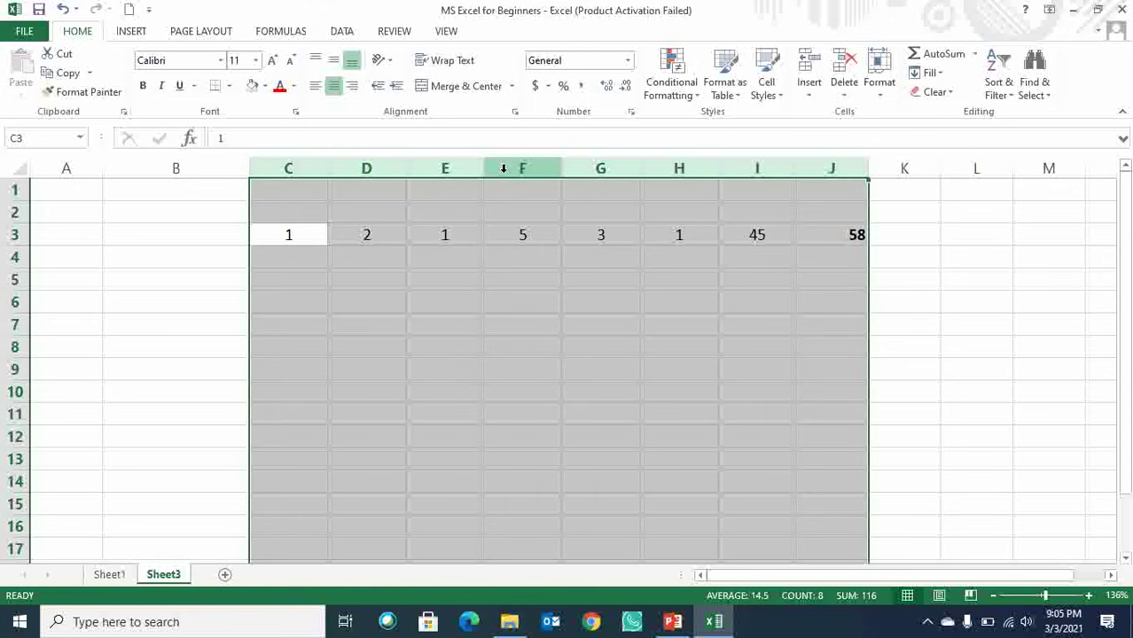
left_click(461, 252)
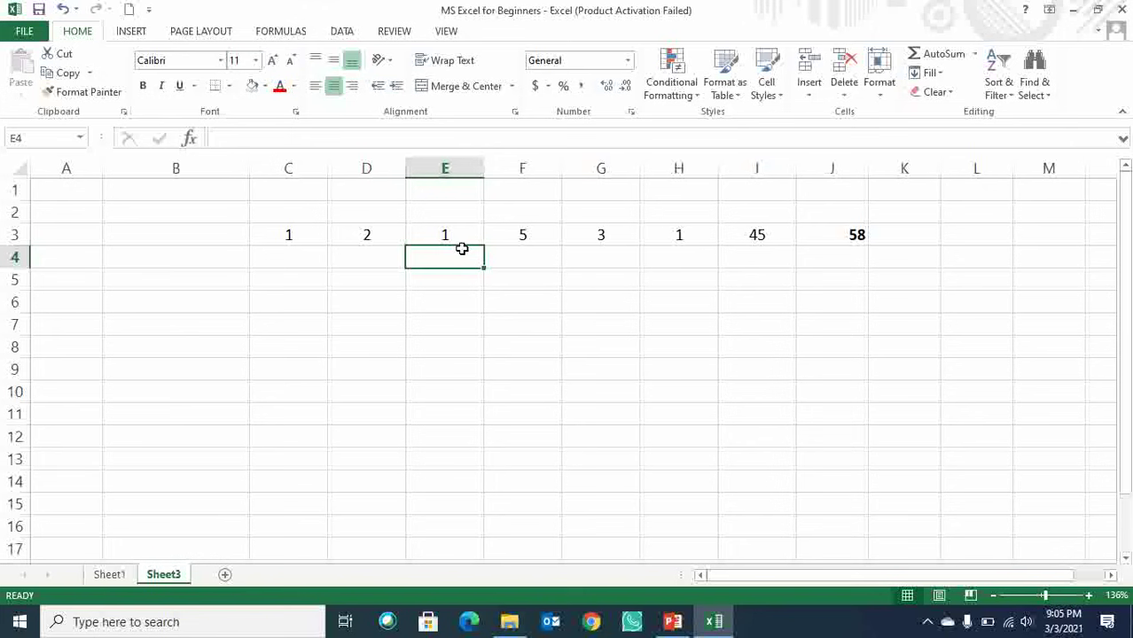
left_click(973, 54)
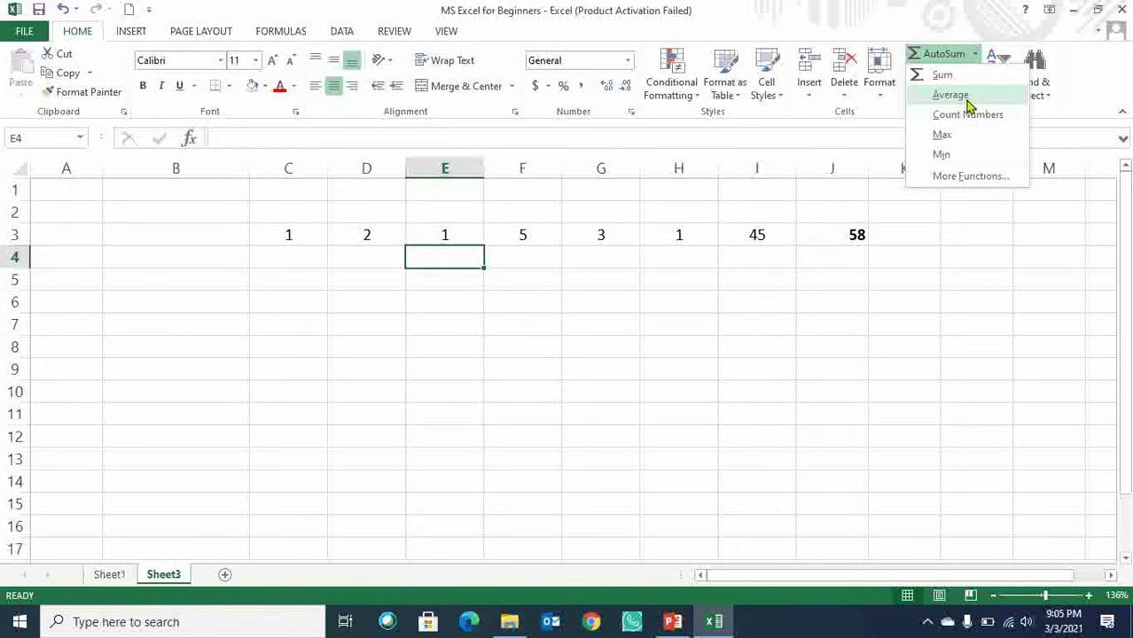
left_click(671, 302)
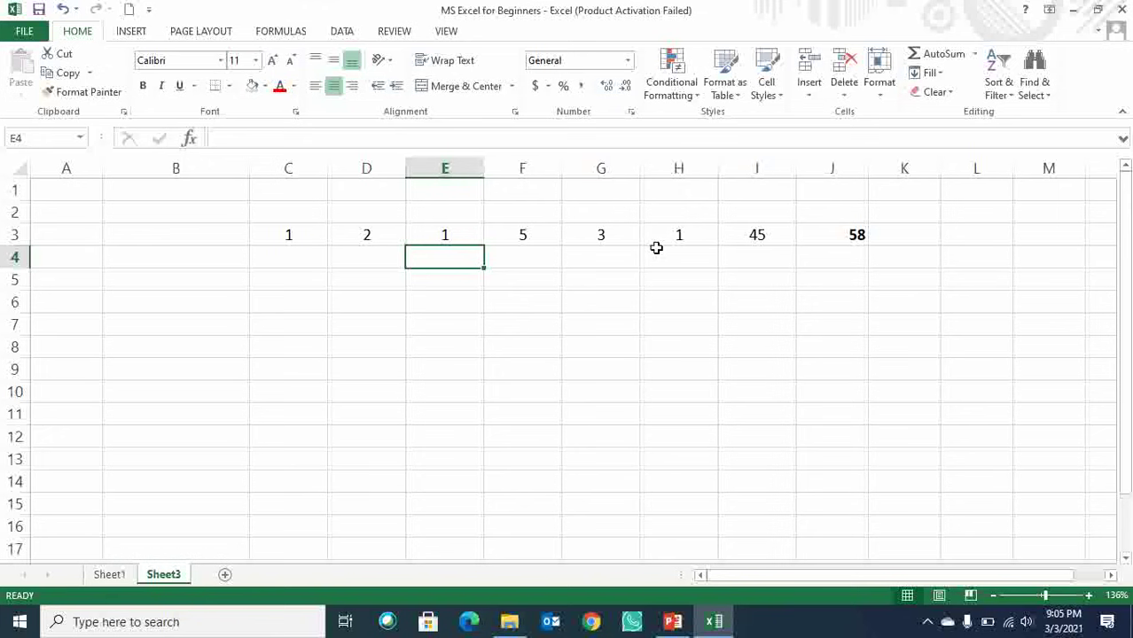
Delete columns H through K, including the last two values and the bold total in row 3.
left_click_drag(660, 169, 904, 184)
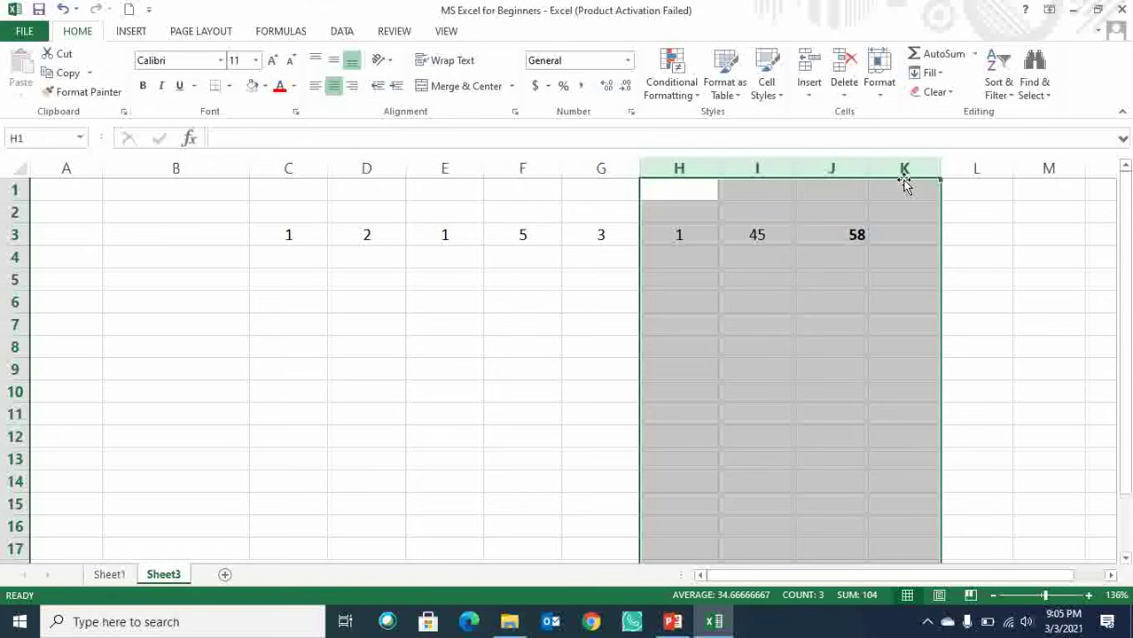
key("ctrl+minus")
Step through the remaining values in cells C3 to G3 one by one.
key("Down")
key("Left")
key("Left")
key("Left")
key("Left")
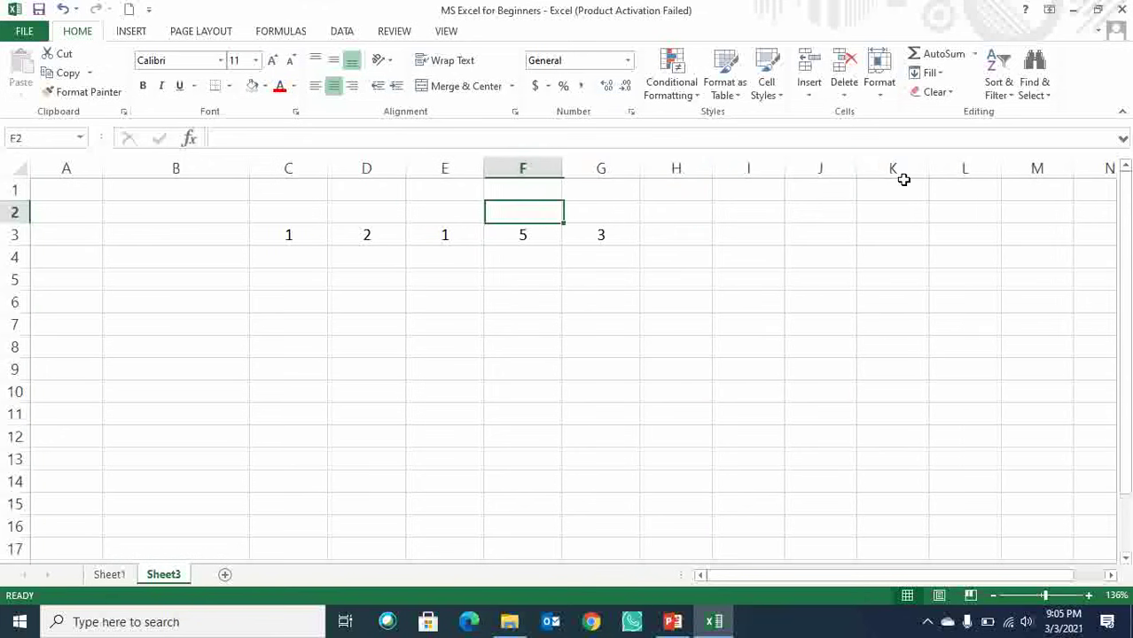
key("Down")
key("Left")
key("Right")
key("Right")
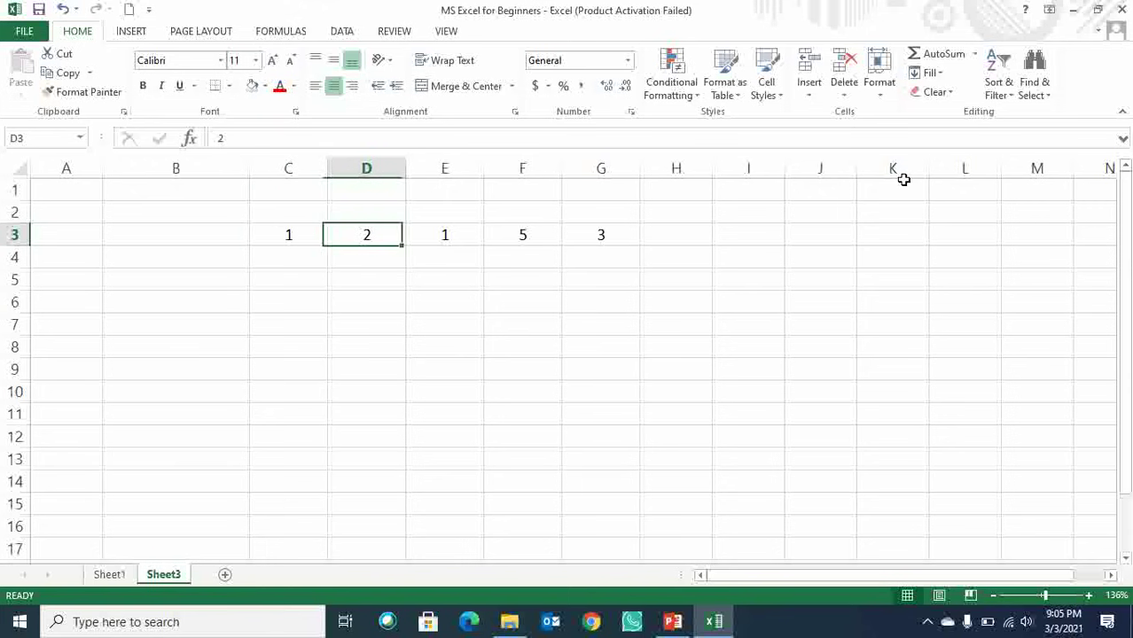
key("Left")
key("Right")
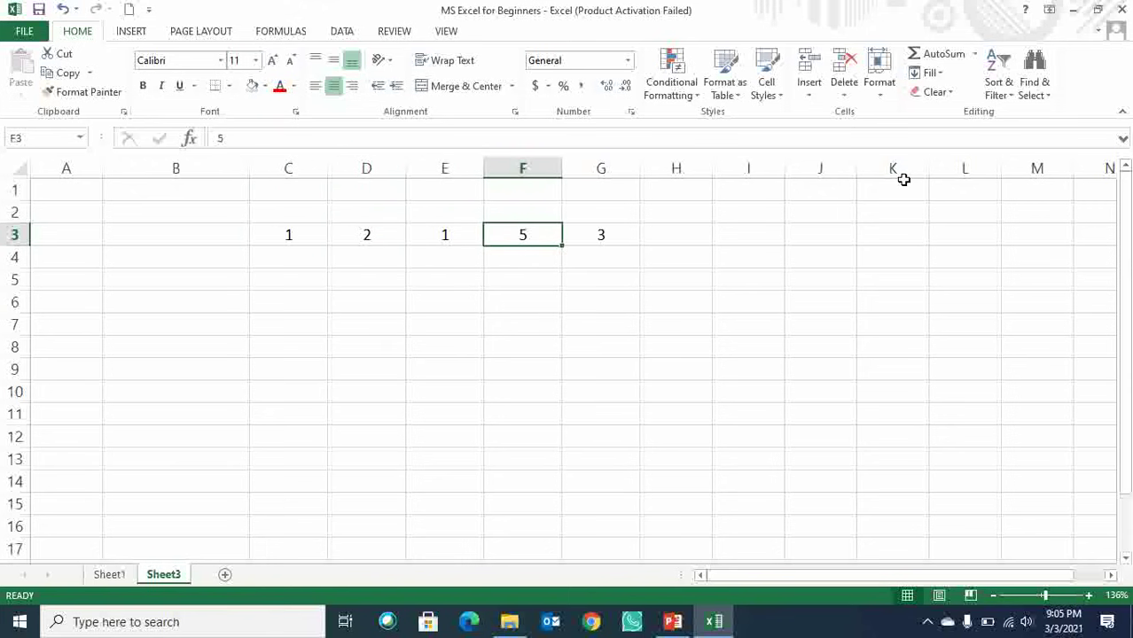
key("Right")
key("Right")
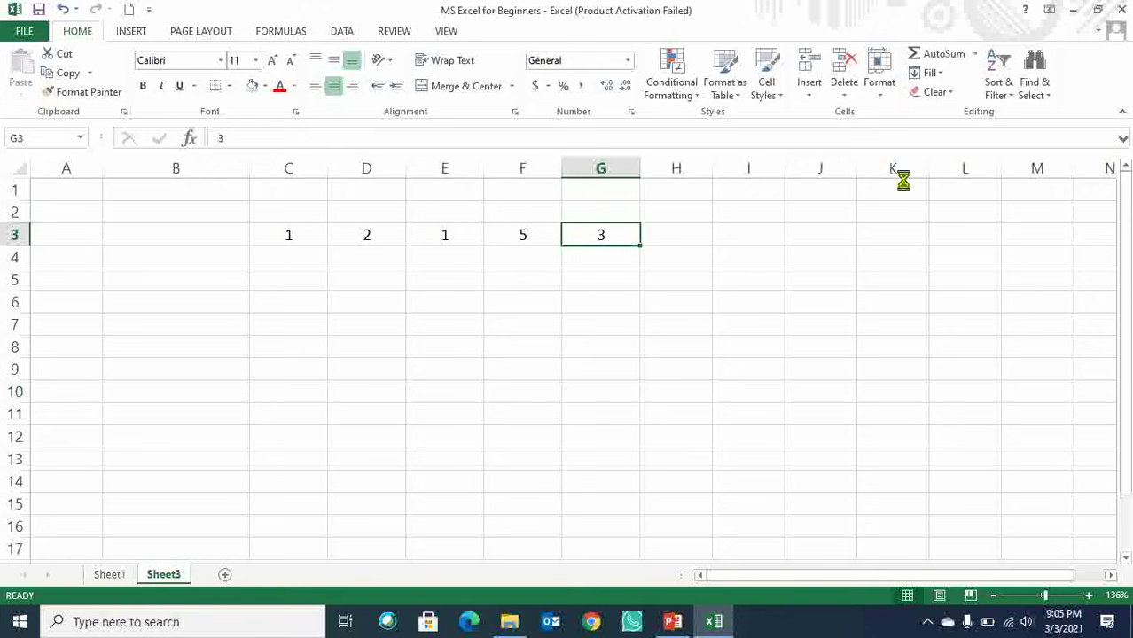
key("Left")
key("Left")
key("Left")
key("Down")
key("Left")
key("Up")
key("Right")
key("Right")
key("Right")
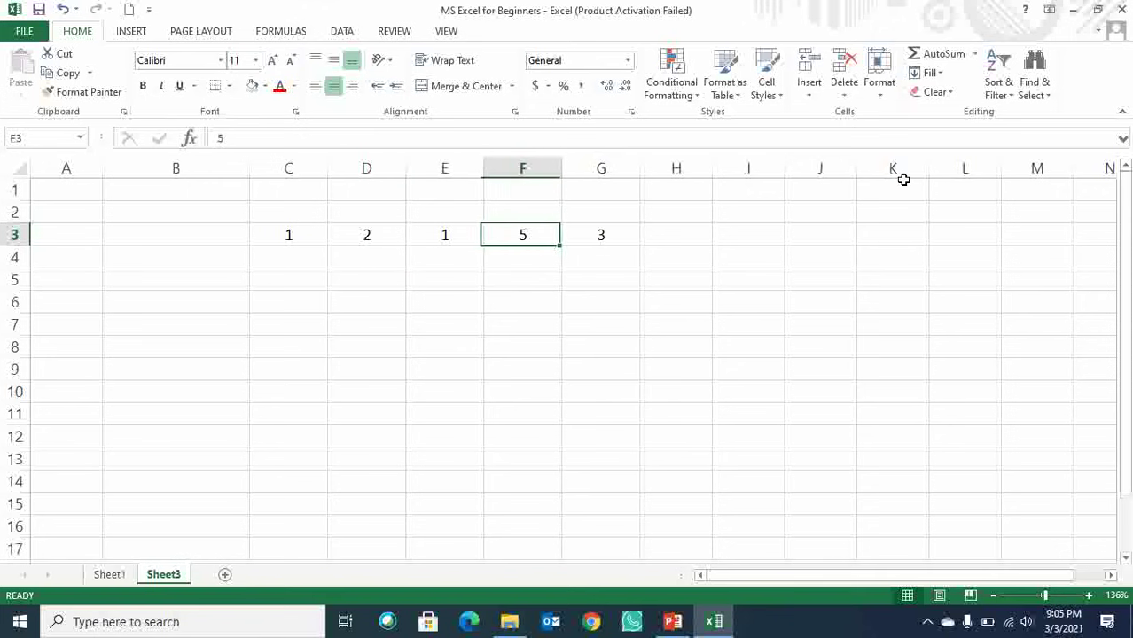
key("Right")
Add the five row 3 values in cell D6 with the formula =C3+D3+E3+F3+G3, accepting the suggested formula correction.
key("Down")
key("Down")
key("Down")
key("Left")
key("Left")
key("Left")
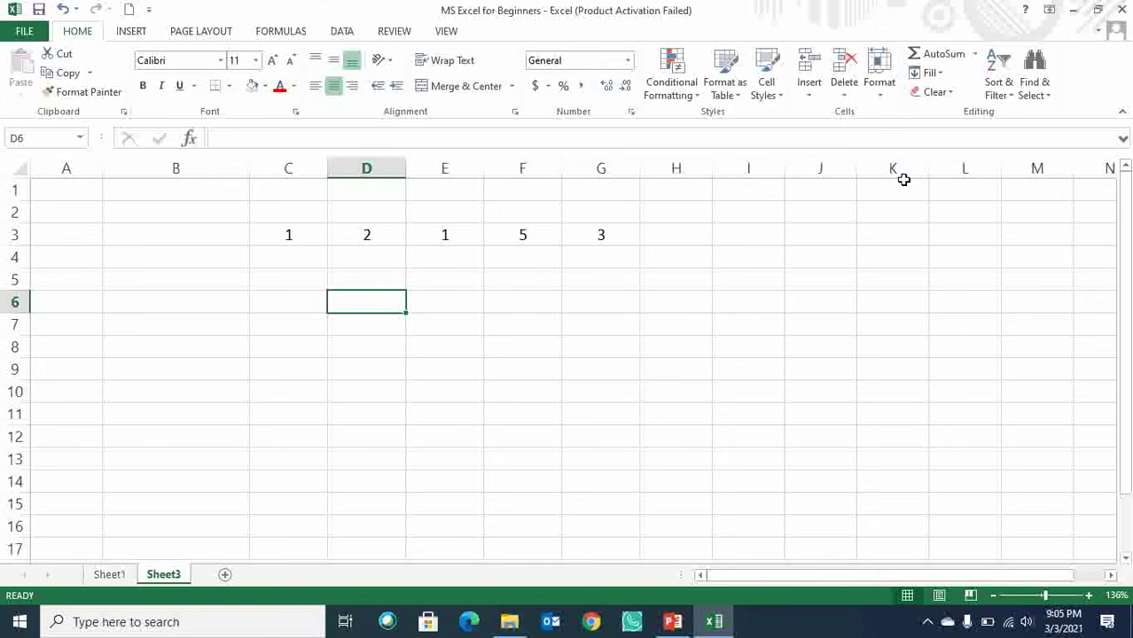
type("=")
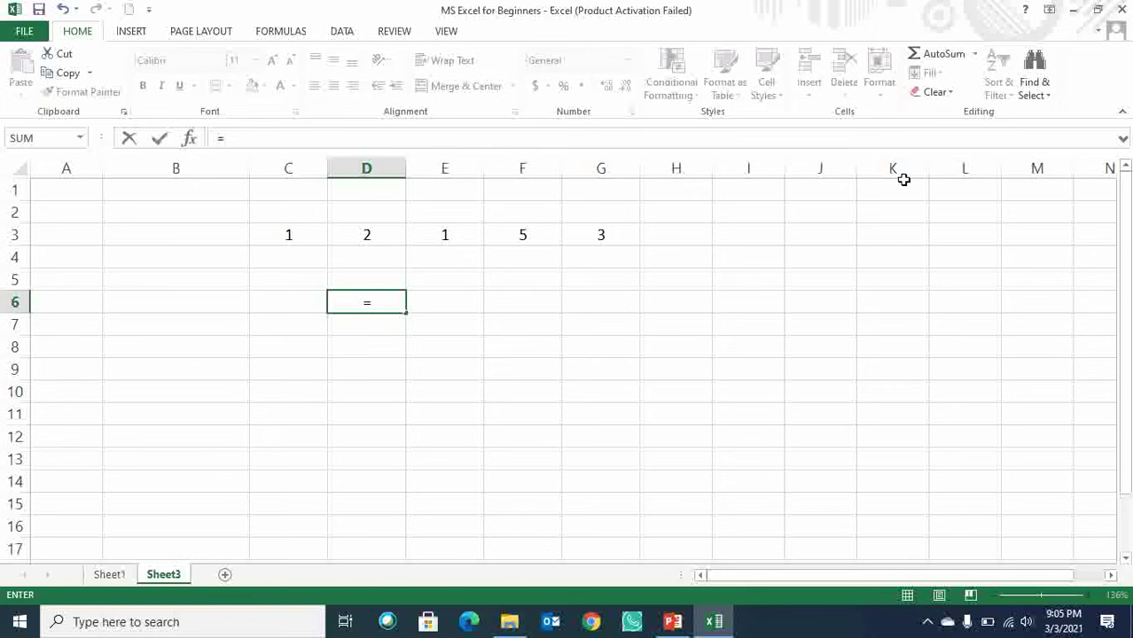
left_click(299, 237)
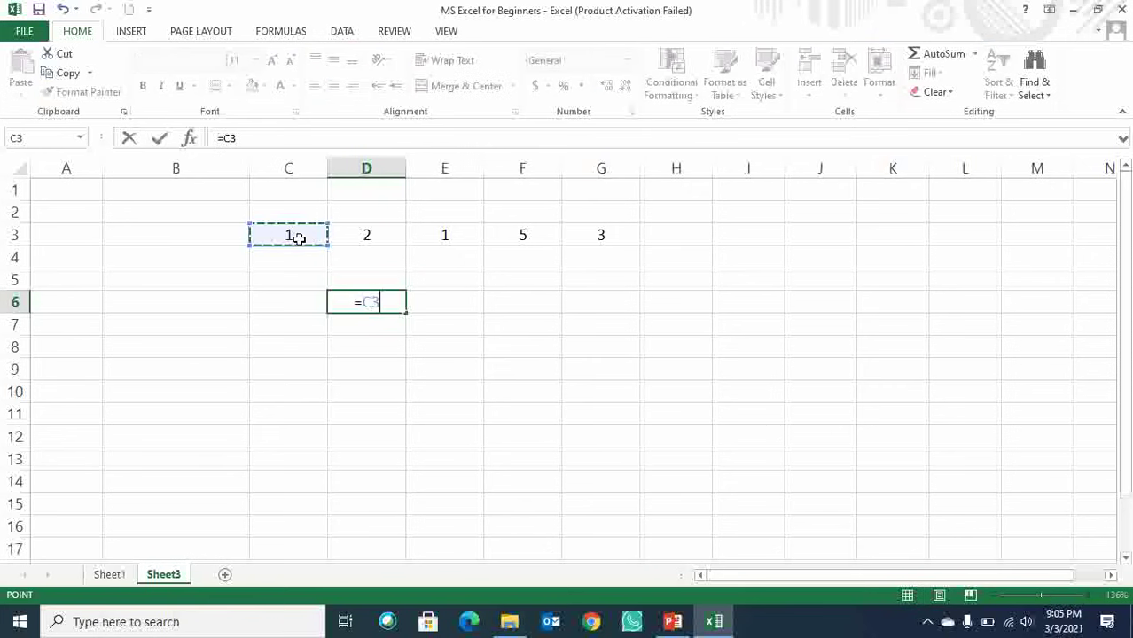
type("+")
left_click(361, 241)
type("+")
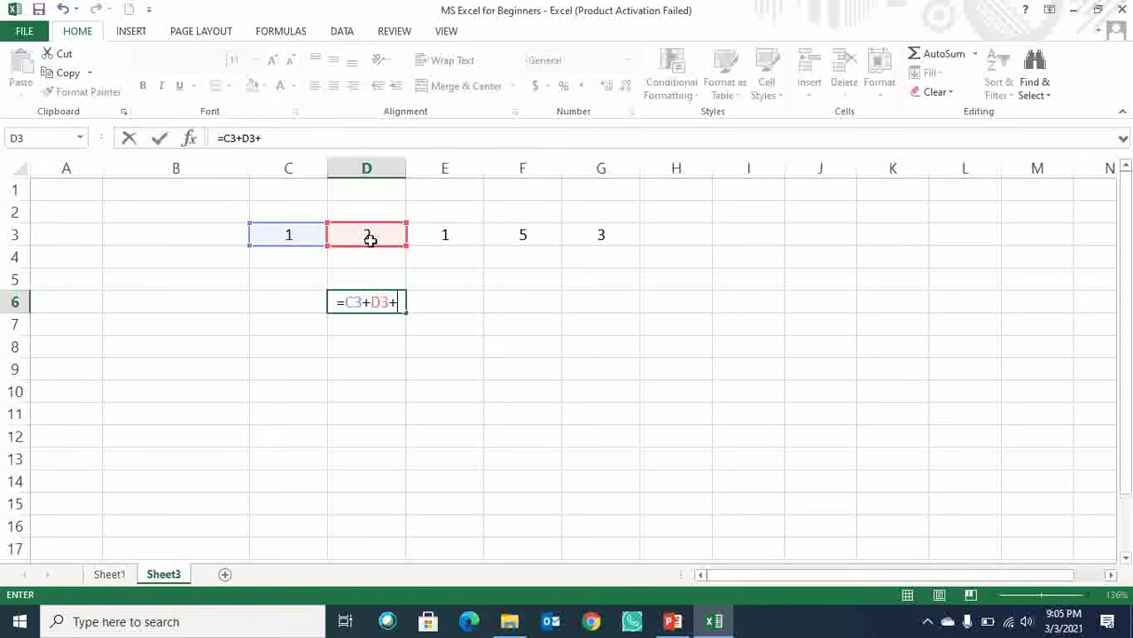
left_click(435, 234)
type("+")
left_click(519, 241)
type("+")
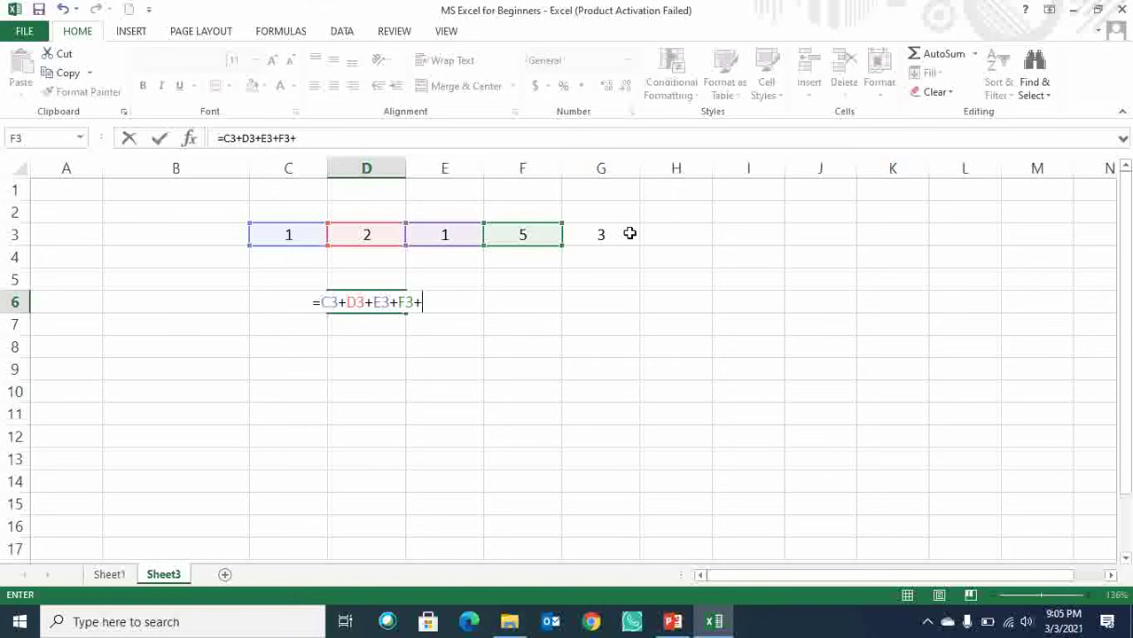
left_click(628, 233)
type("+")
key("Return")
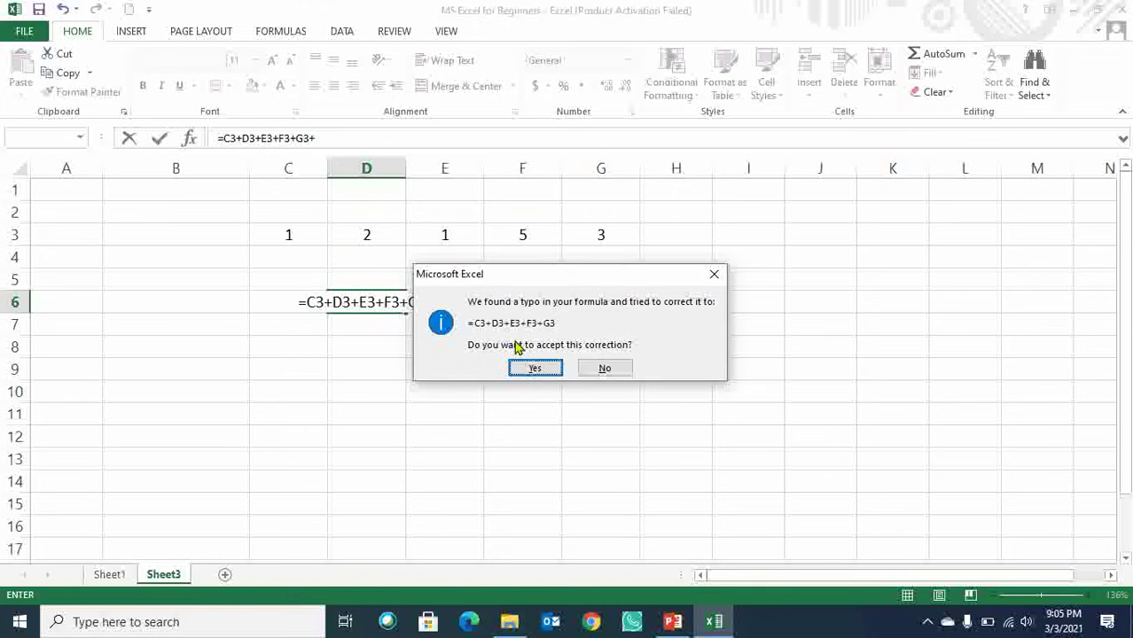
left_click(537, 368)
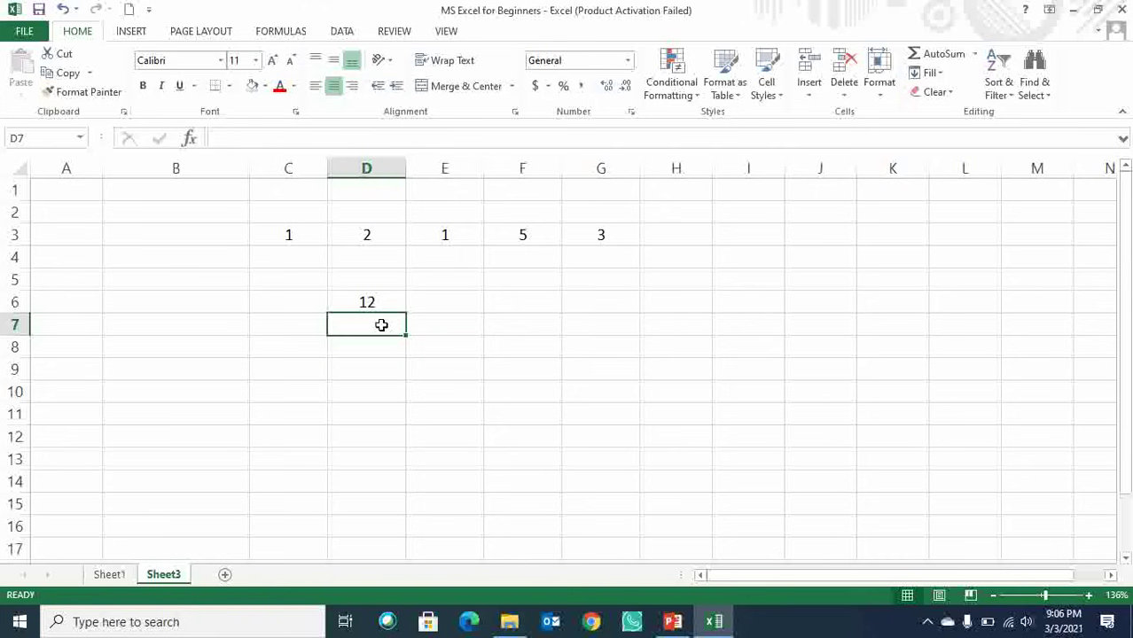
Calculate the average manually in cell D7 by dividing the total with the formula =D6/5.
type("=")
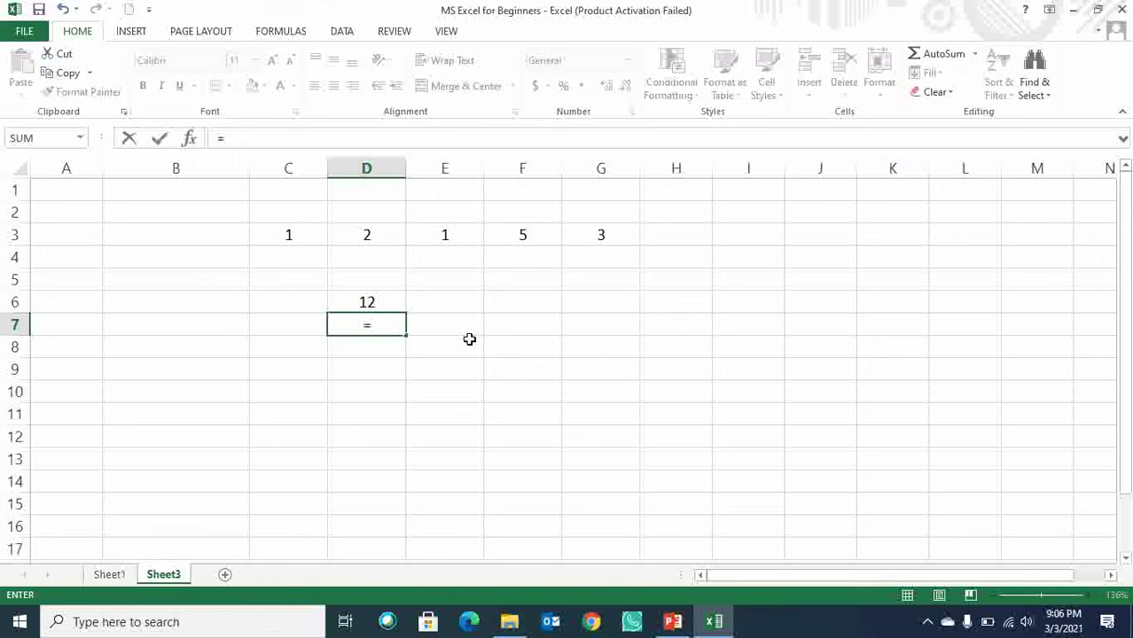
left_click(367, 301)
type("/")
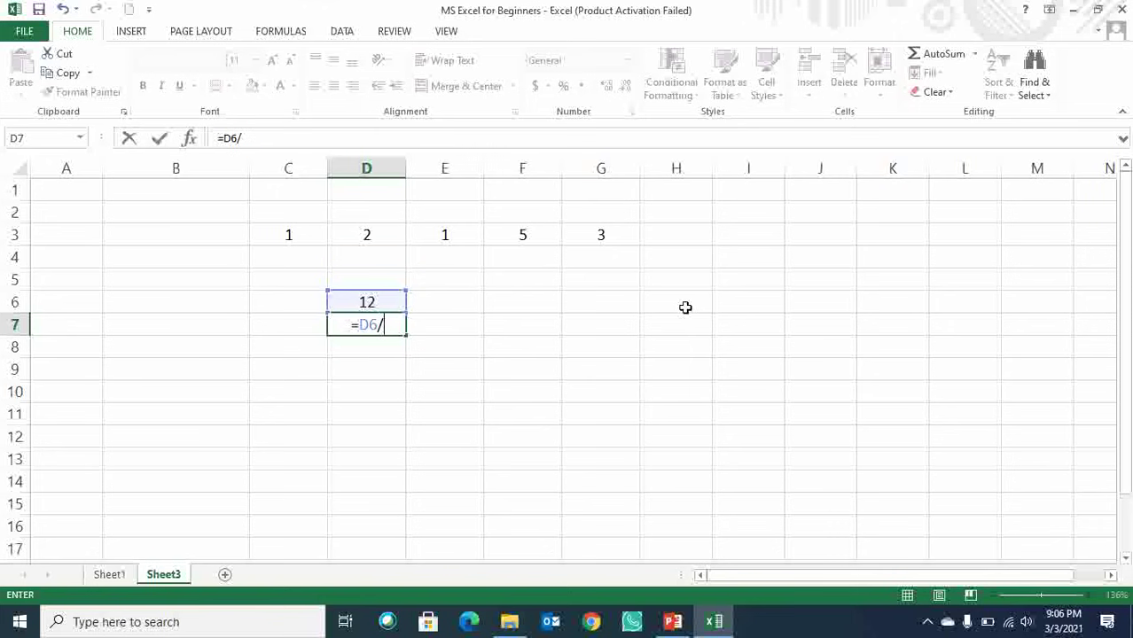
type("5")
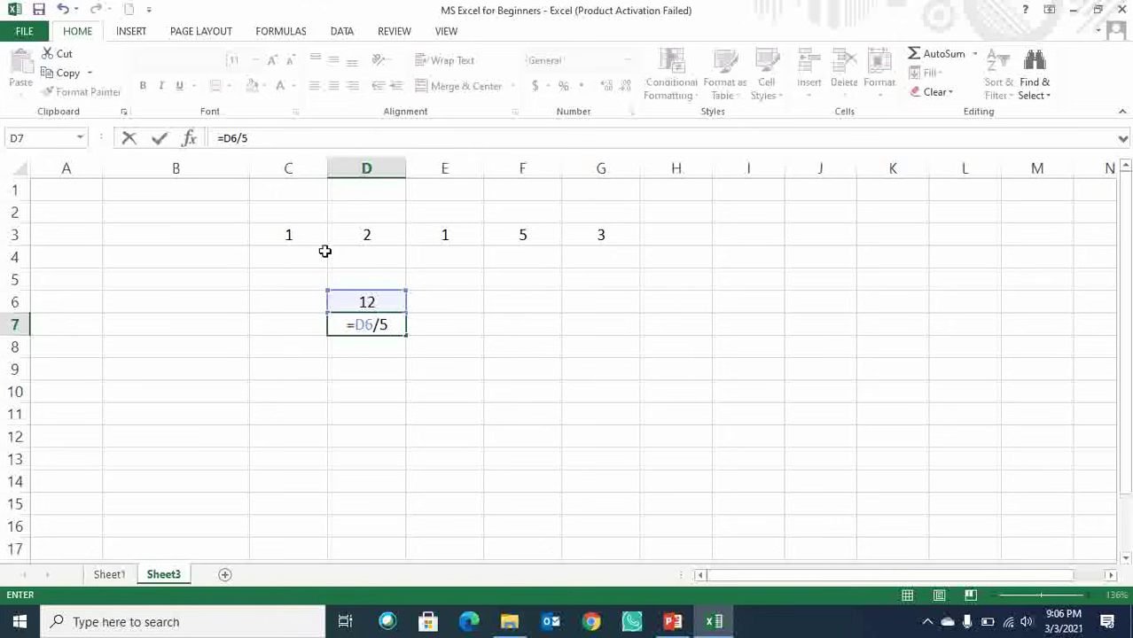
key("Return")
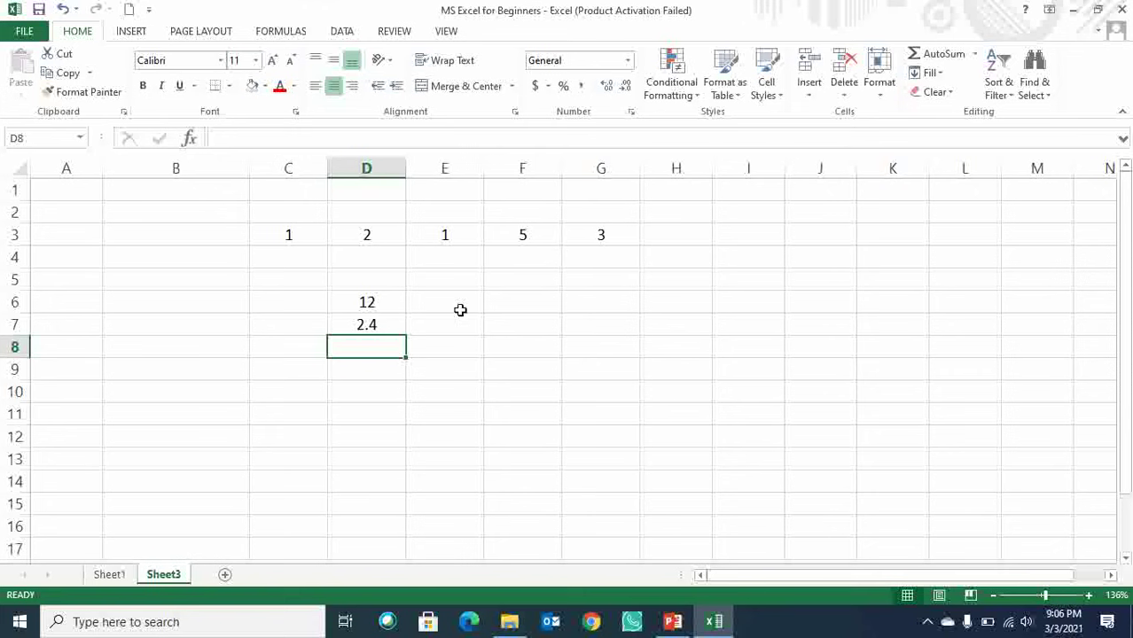
Label the manual average by entering Average in cell C7, and save the workbook.
left_click(395, 328)
left_click(312, 325)
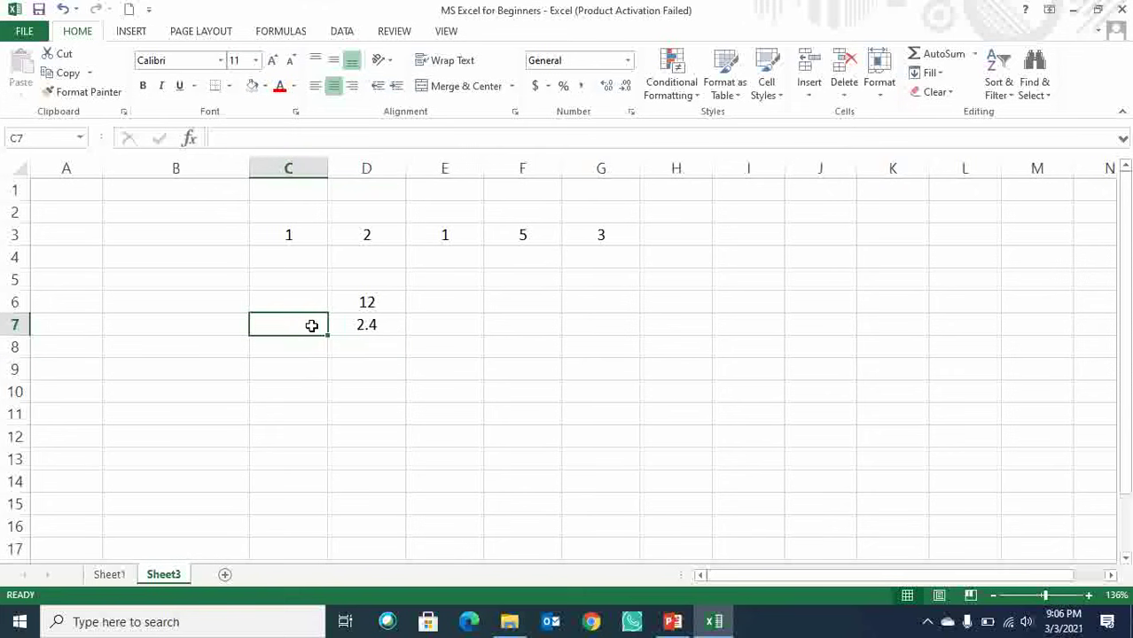
type("Aver")
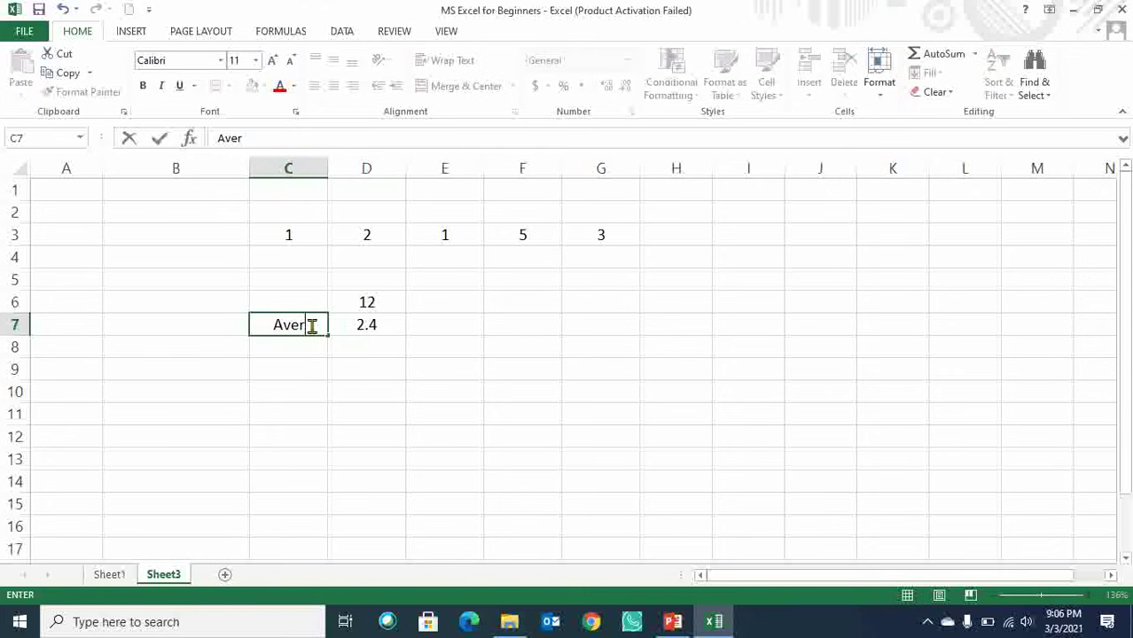
type("age")
key("ctrl+s")
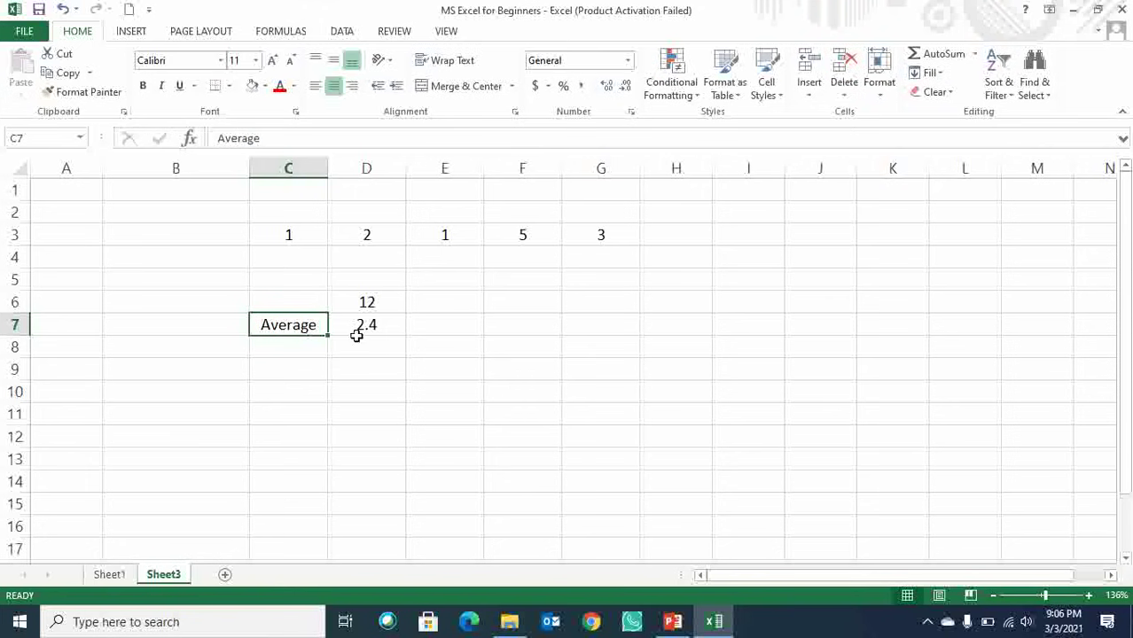
left_click(357, 331)
Calculate the average of C3:G3 in cell H3 with the AVERAGE function.
left_click(670, 234)
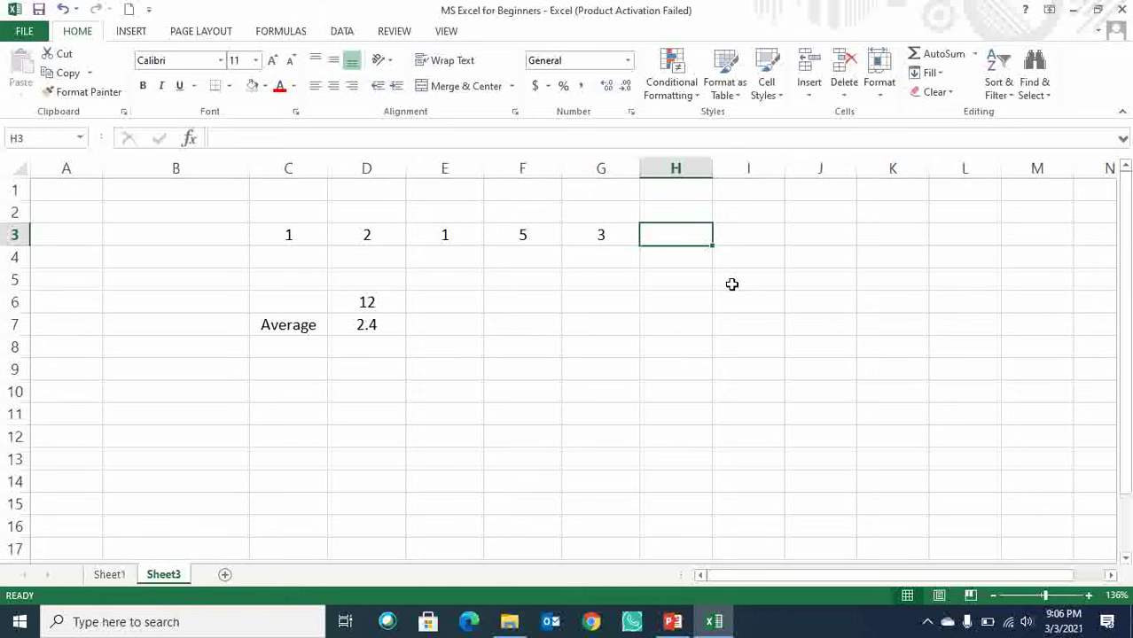
type("=aver")
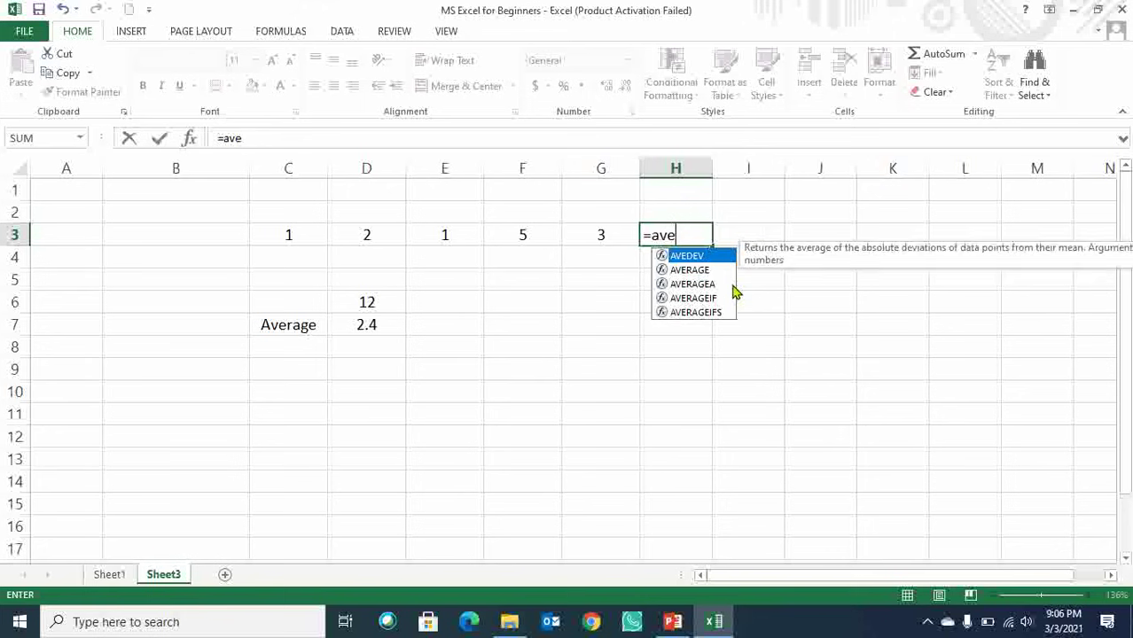
key("Tab")
key("Left")
key("shift+Left")
key("shift+Left")
key("shift+Left")
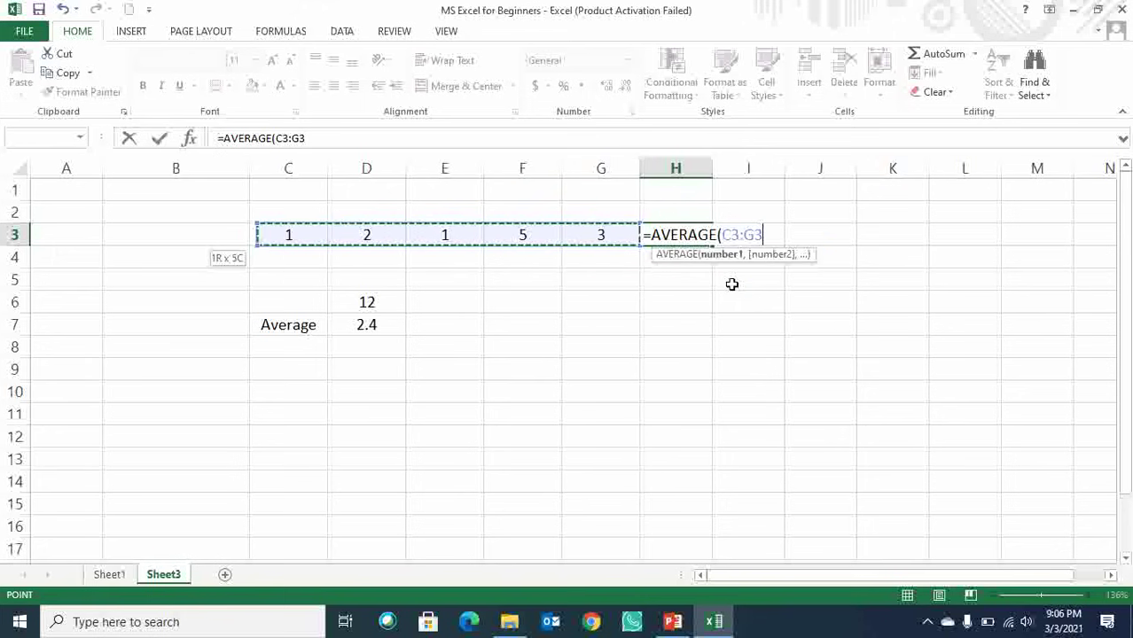
key("Return")
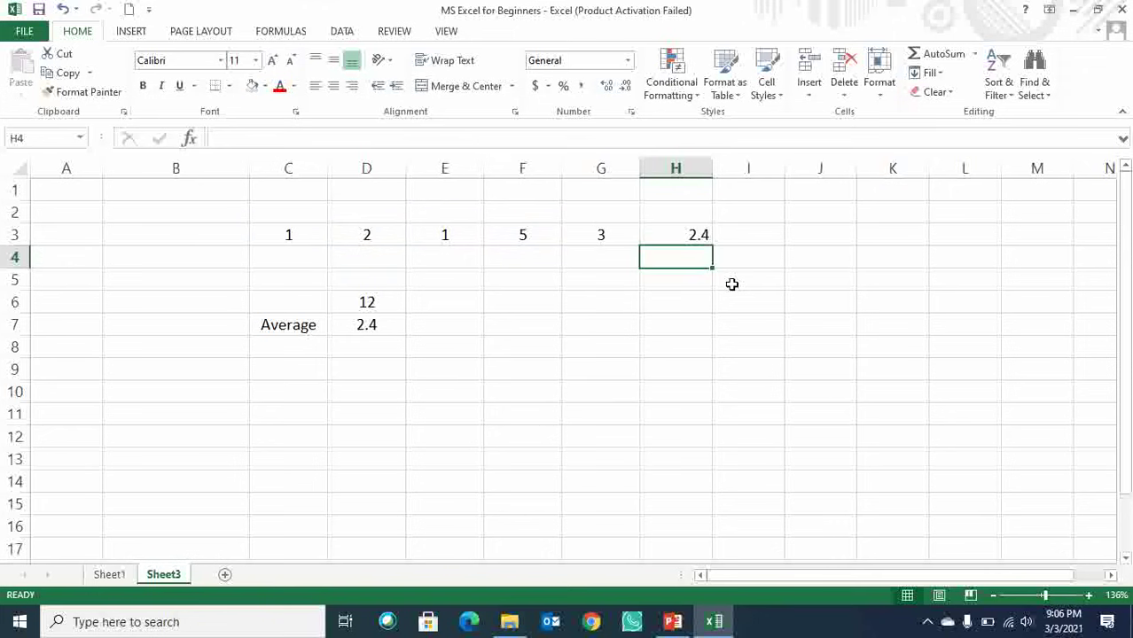
Center the contents of column H and make the averages in H3 and D7 bold.
left_click(675, 168)
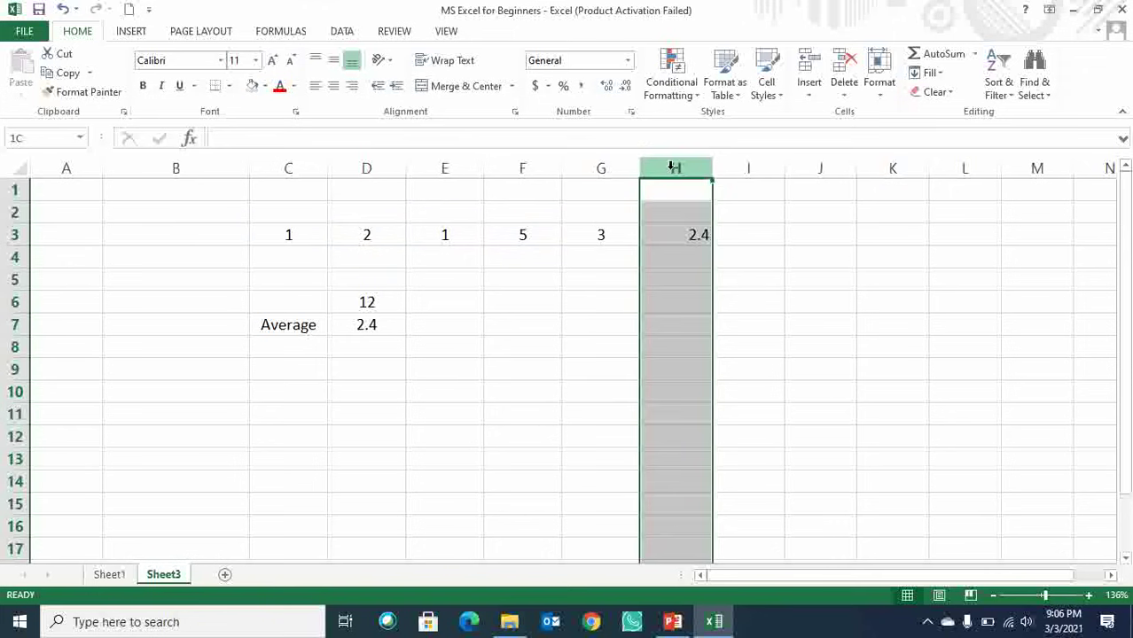
left_click(333, 86)
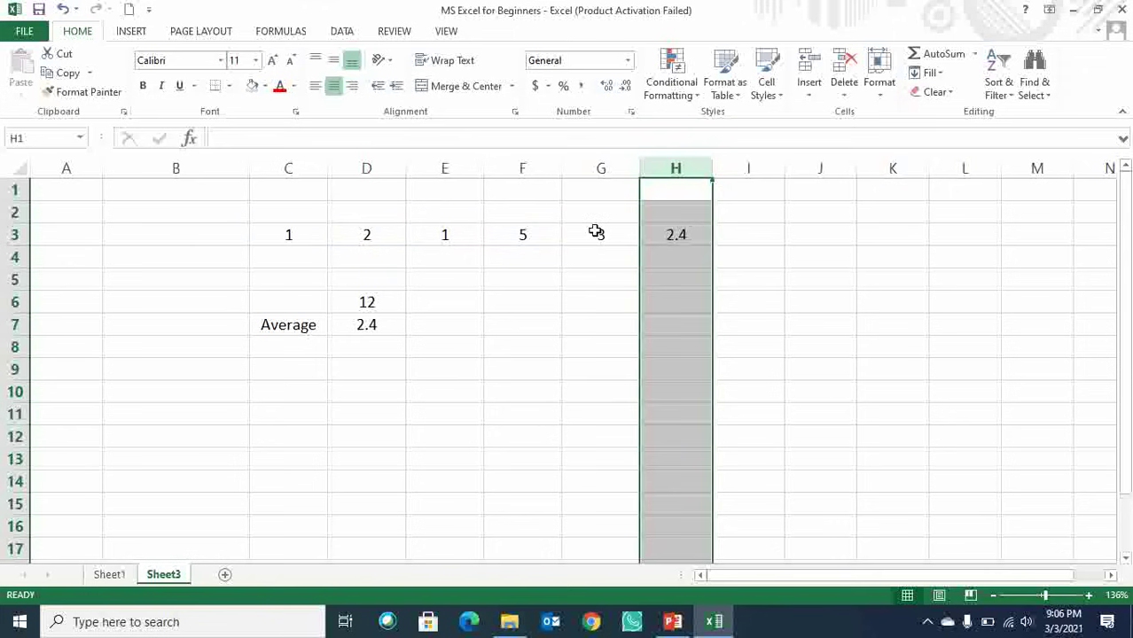
left_click(681, 231)
key("ctrl+b")
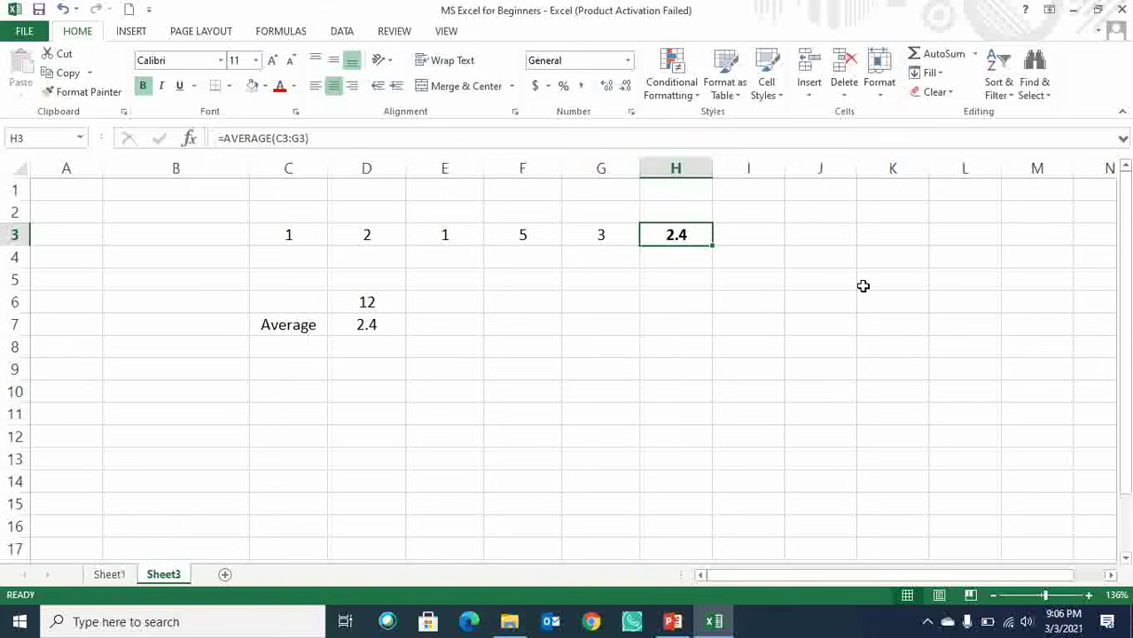
left_click(355, 323)
key("ctrl+b")
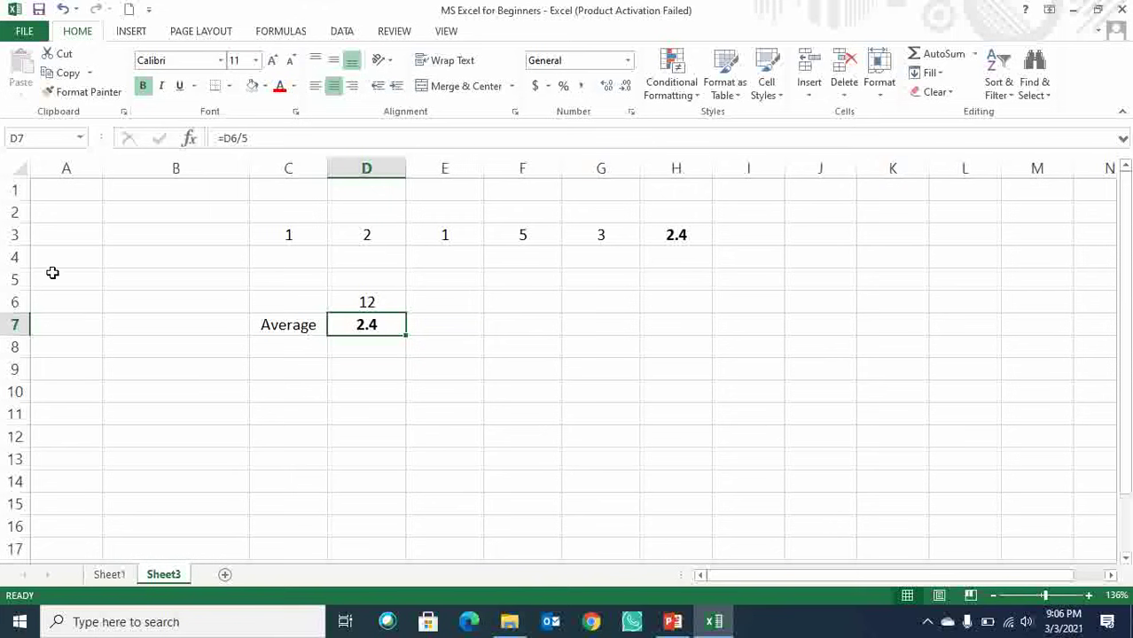
left_click_drag(16, 303, 18, 324)
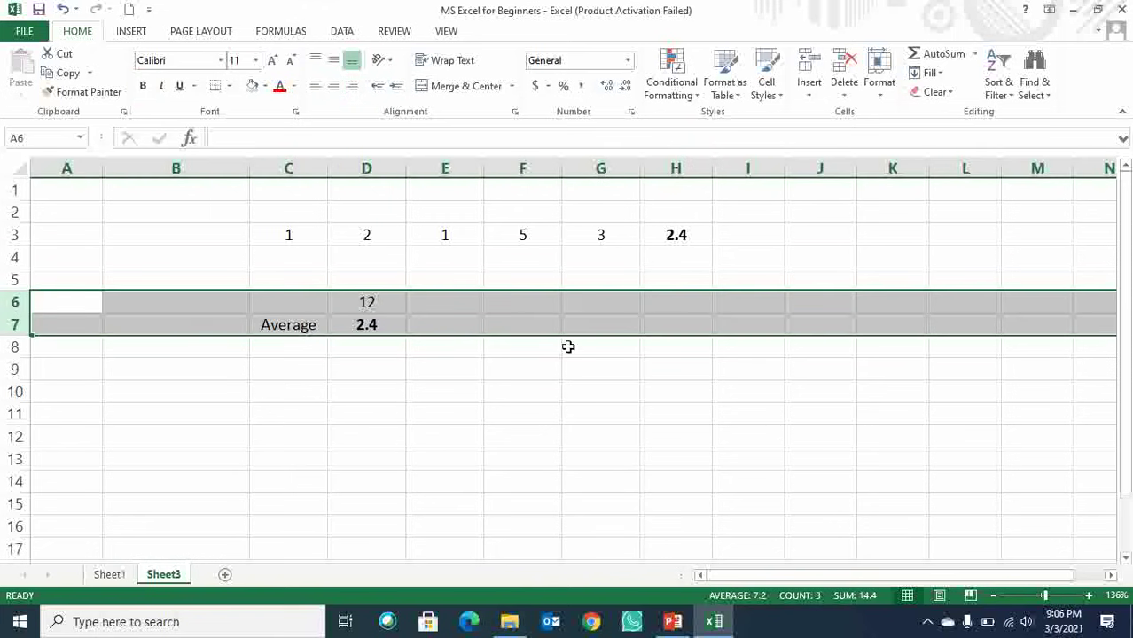
left_click(675, 237)
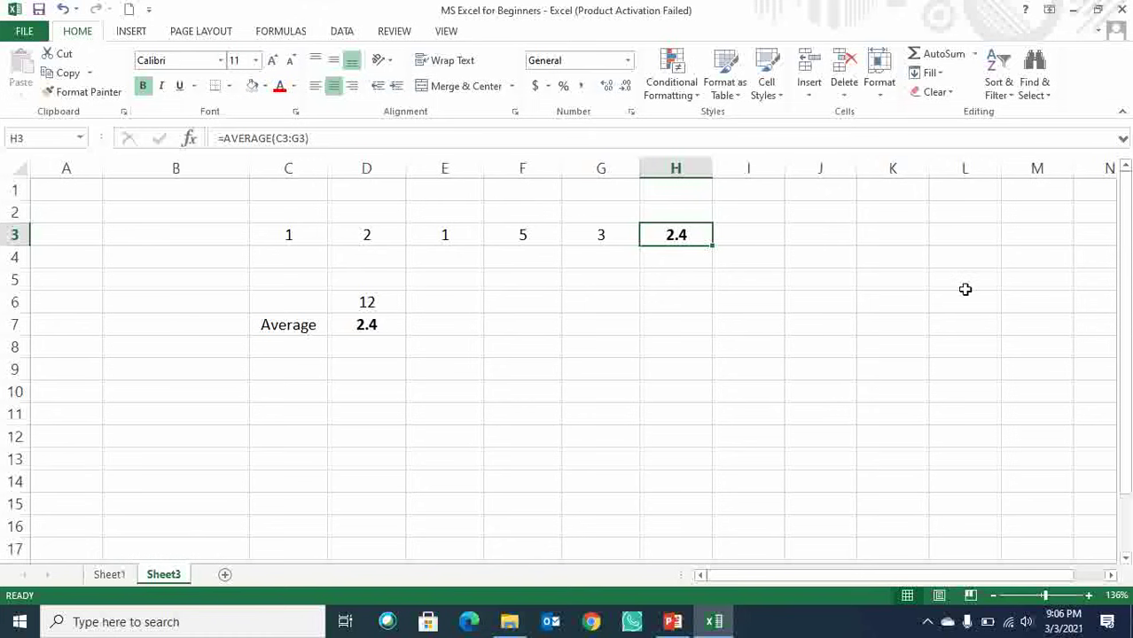
left_click(974, 55)
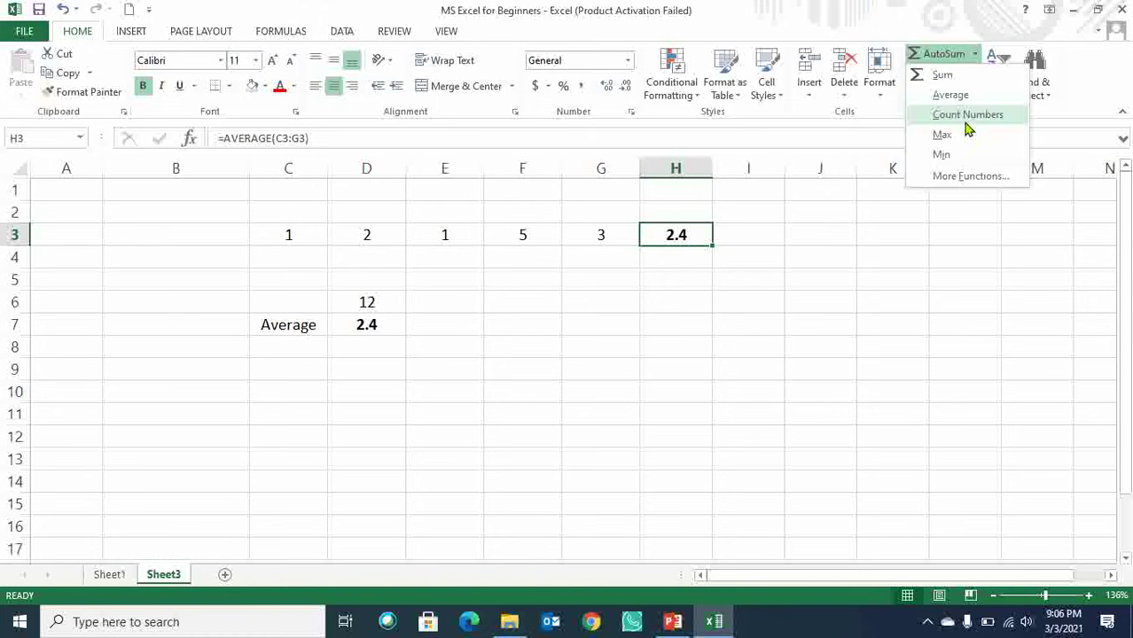
left_click(419, 383)
Clear the total, the Average label and the manual average from cells C6:D7.
left_click_drag(303, 314, 378, 336)
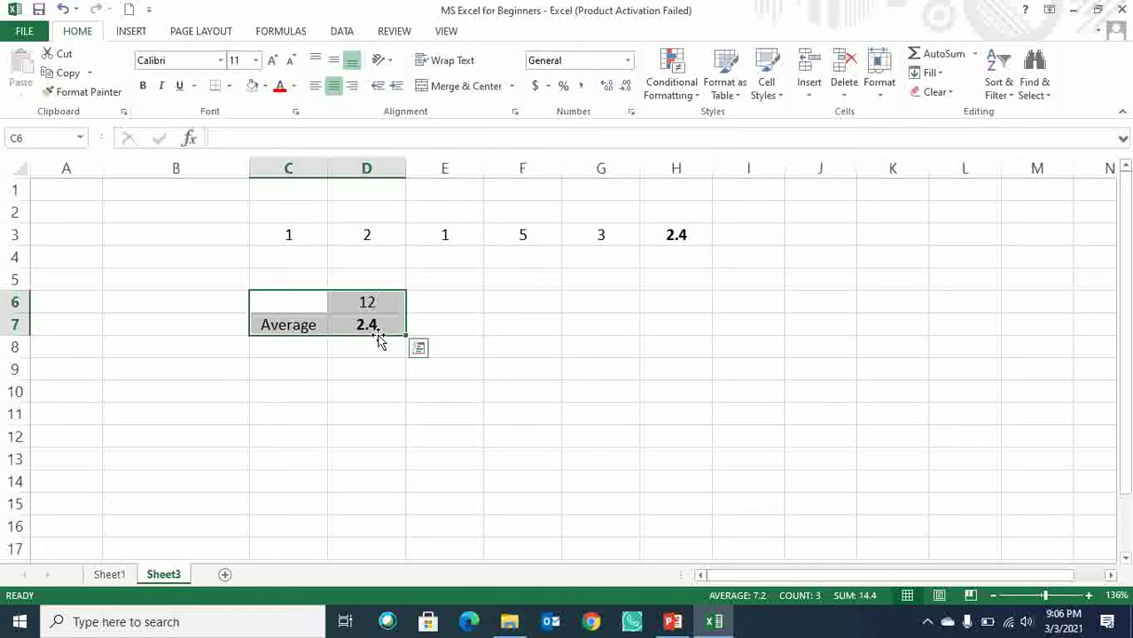
key("Delete")
left_click(676, 235)
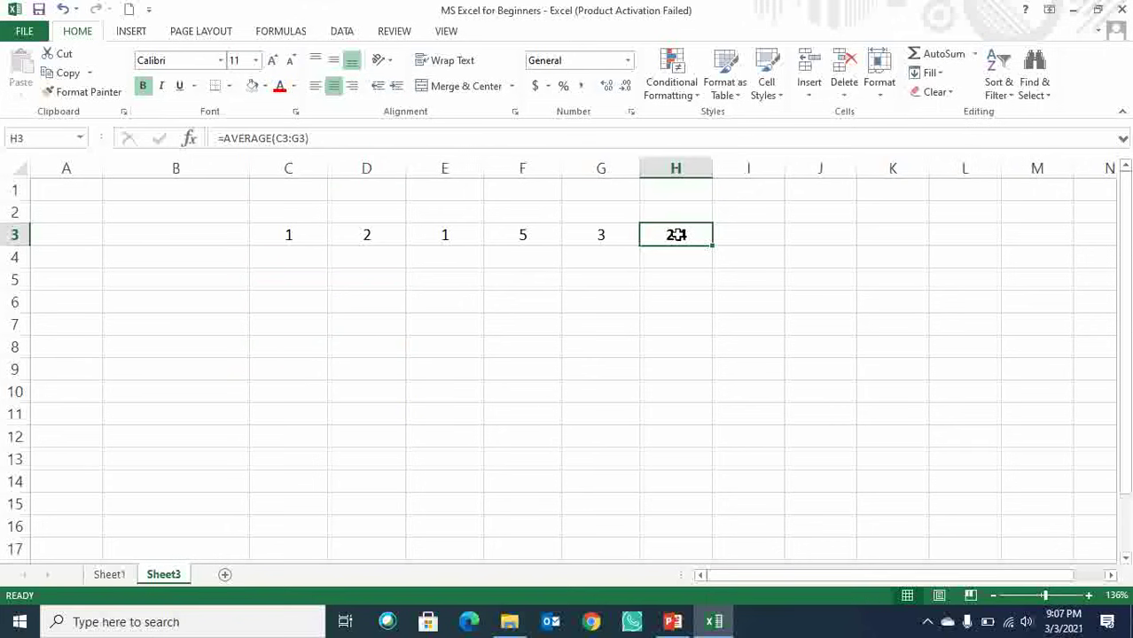
type("=")
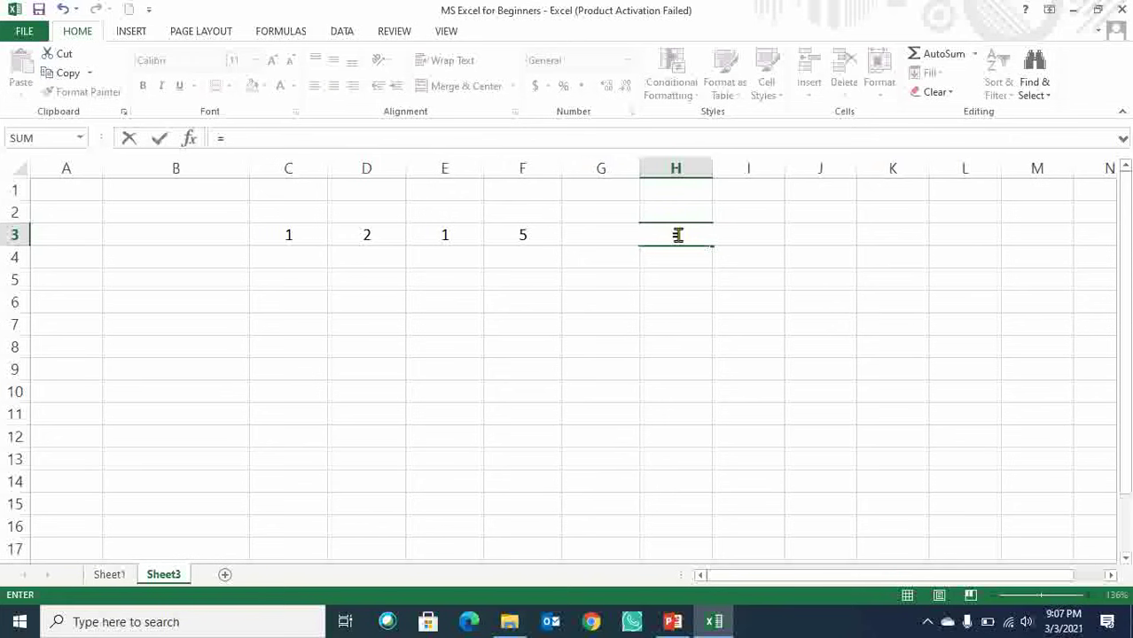
type("coun")
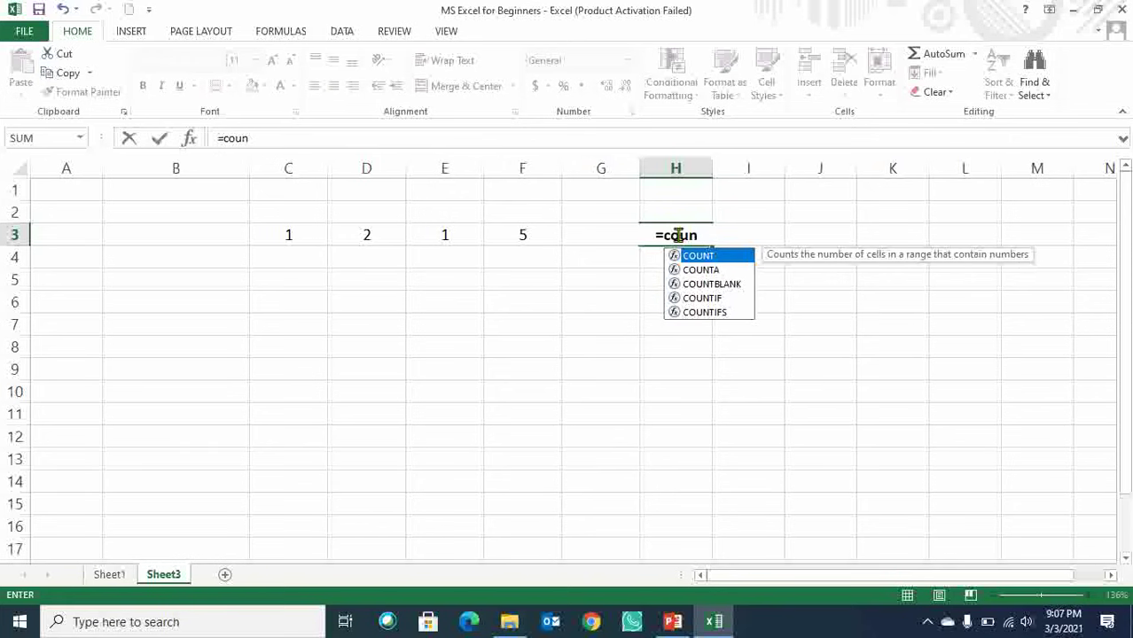
key("Escape")
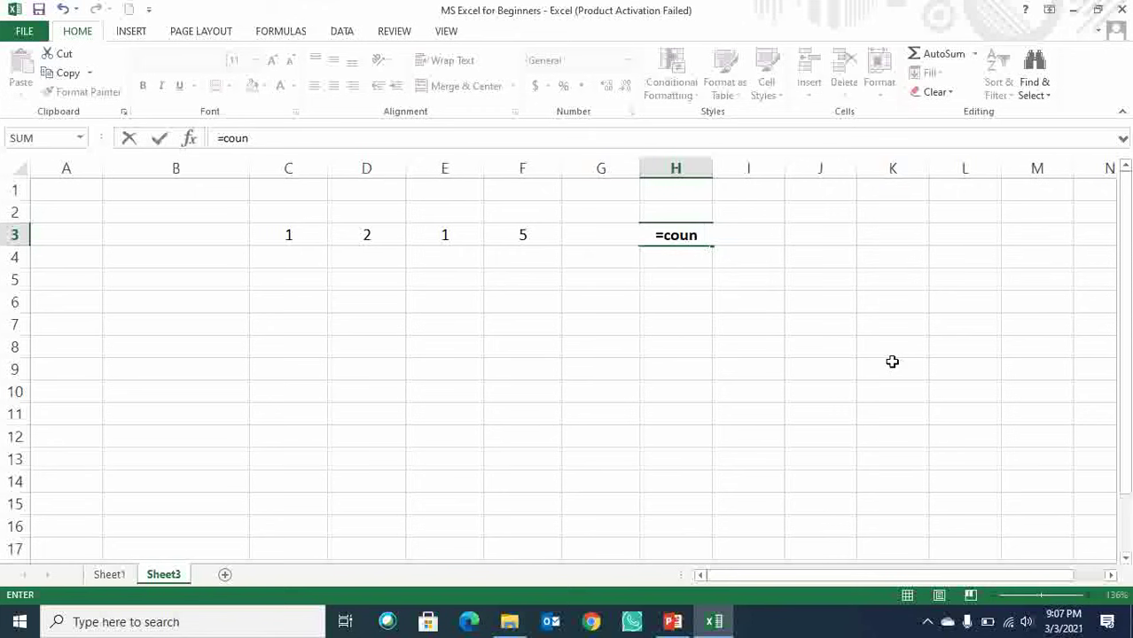
key("Escape")
Clear the numbers and the average from cells C3:H3, and save the workbook.
left_click(891, 306)
left_click_drag(299, 234, 676, 238)
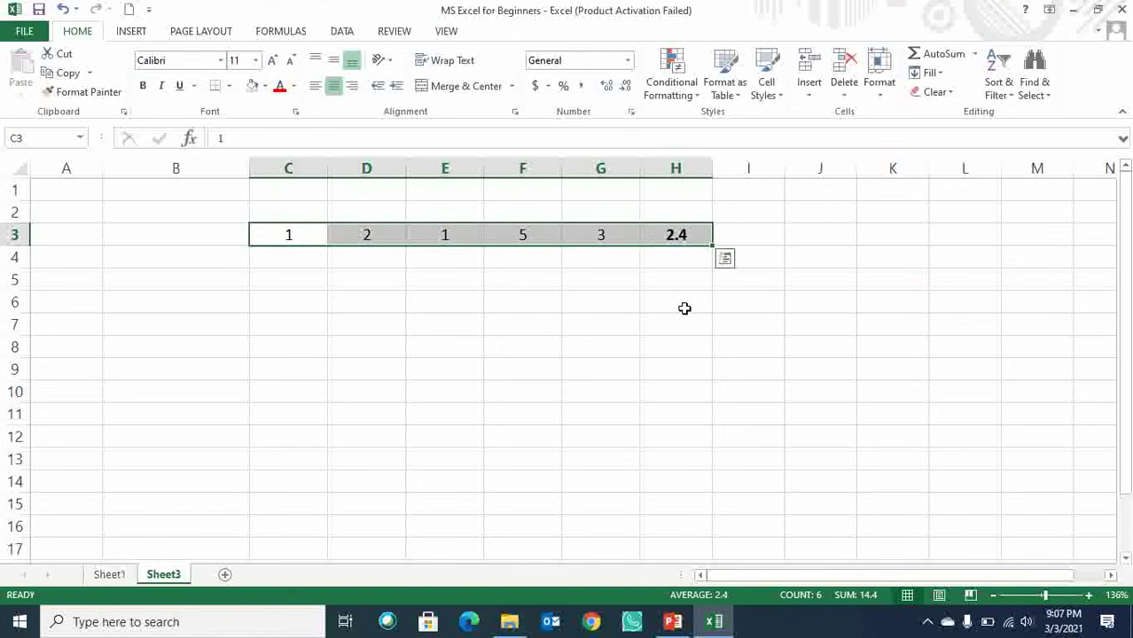
key("Delete")
key("Right")
key("ctrl+s")
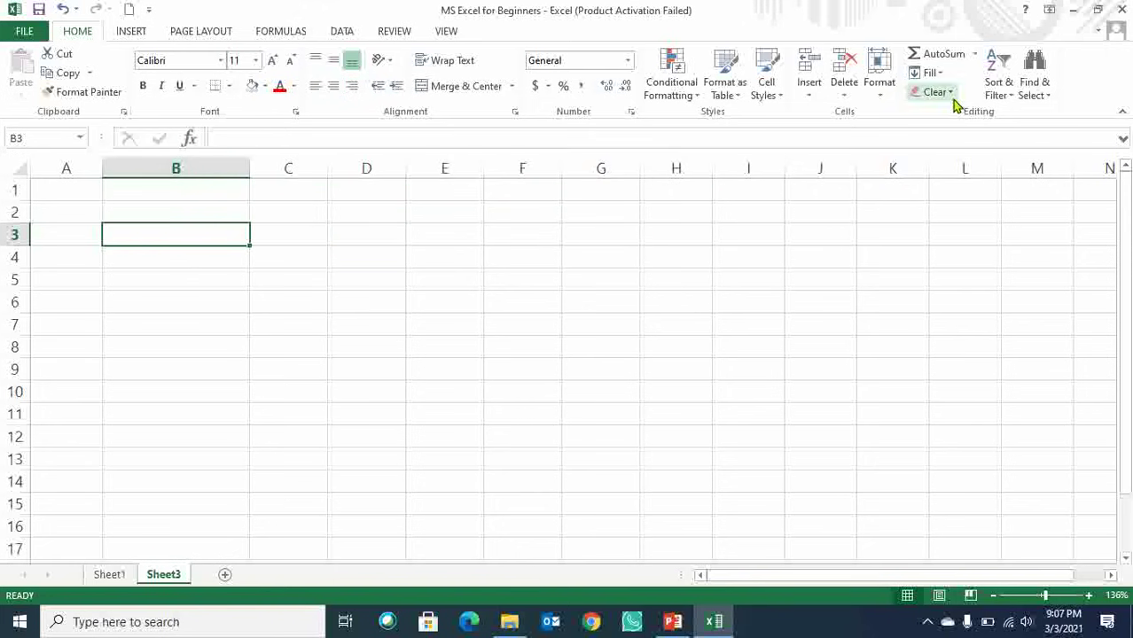
left_click(931, 73)
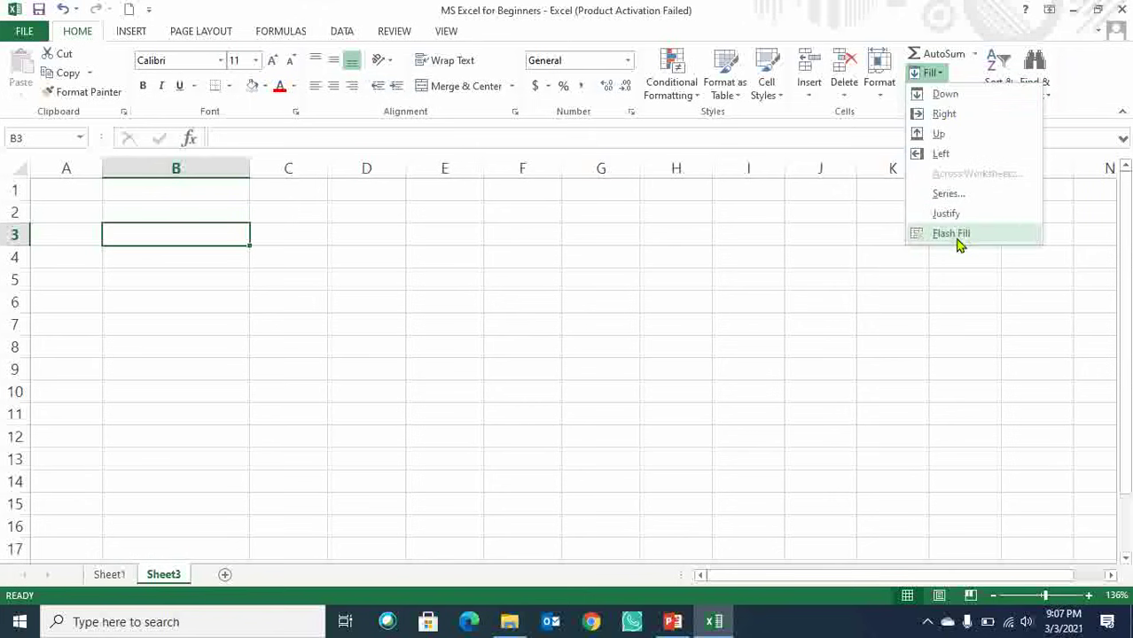
left_click(814, 258)
left_click(951, 96)
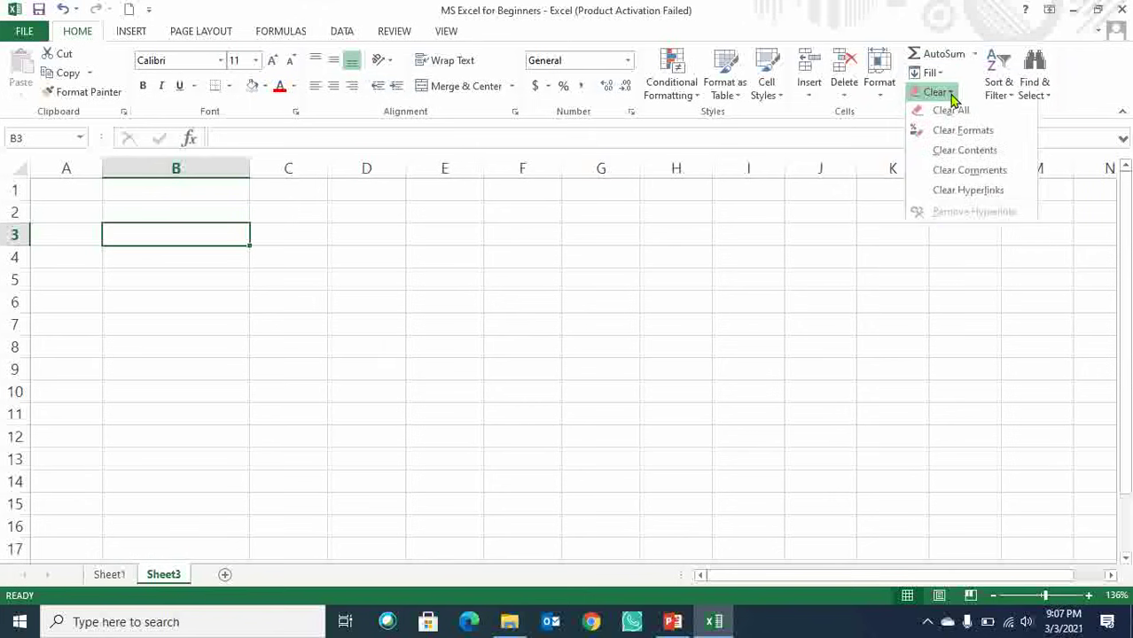
left_click(773, 292)
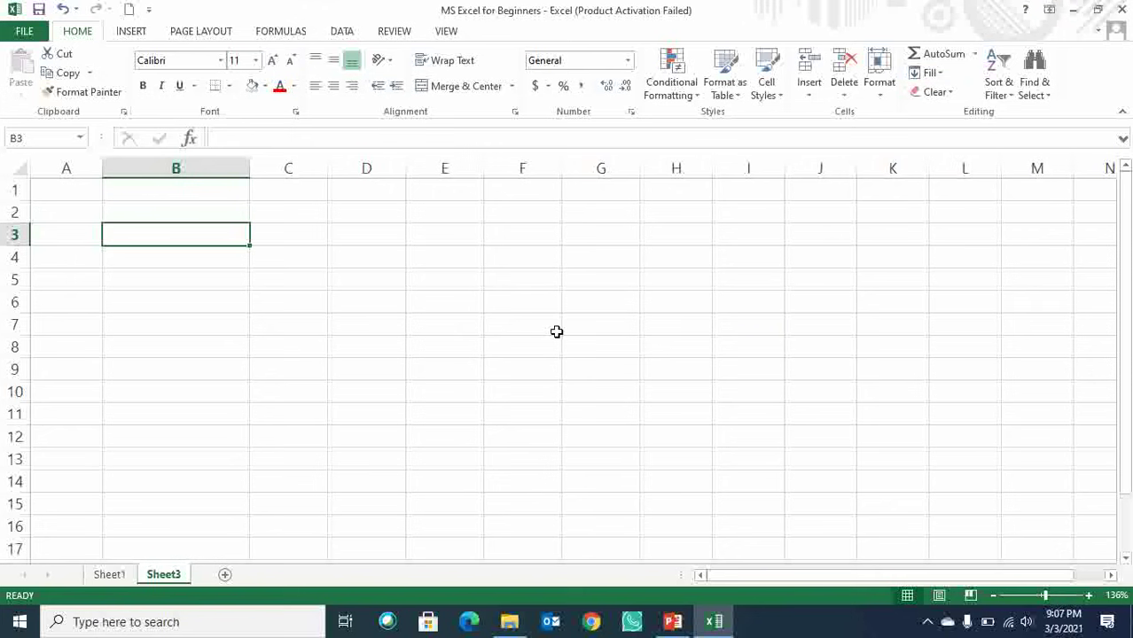
left_click(1011, 98)
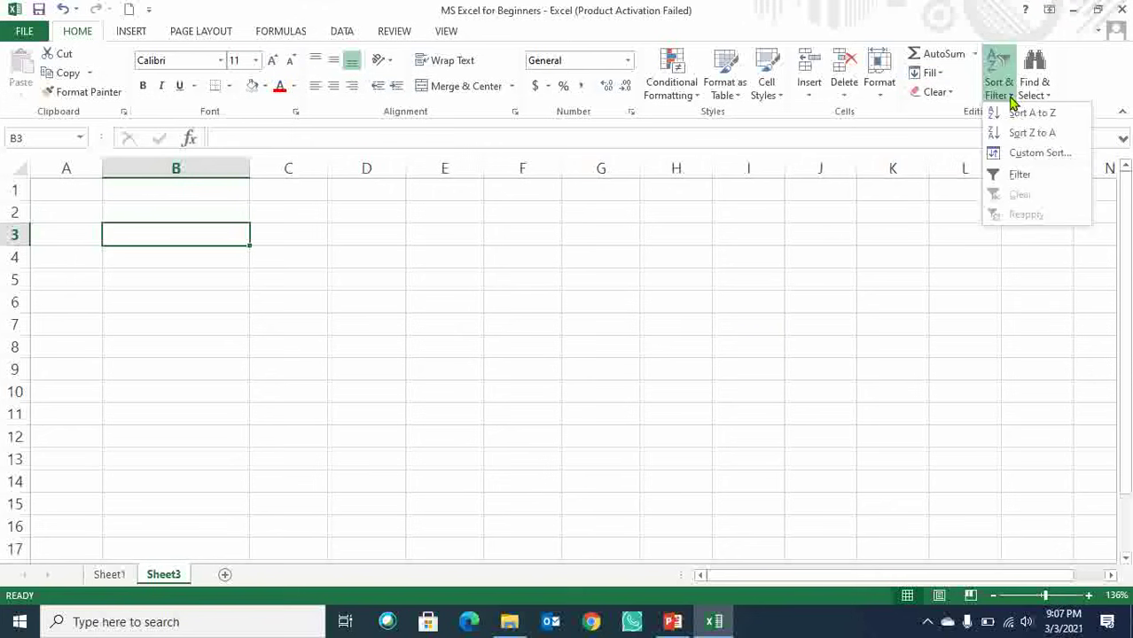
left_click(864, 331)
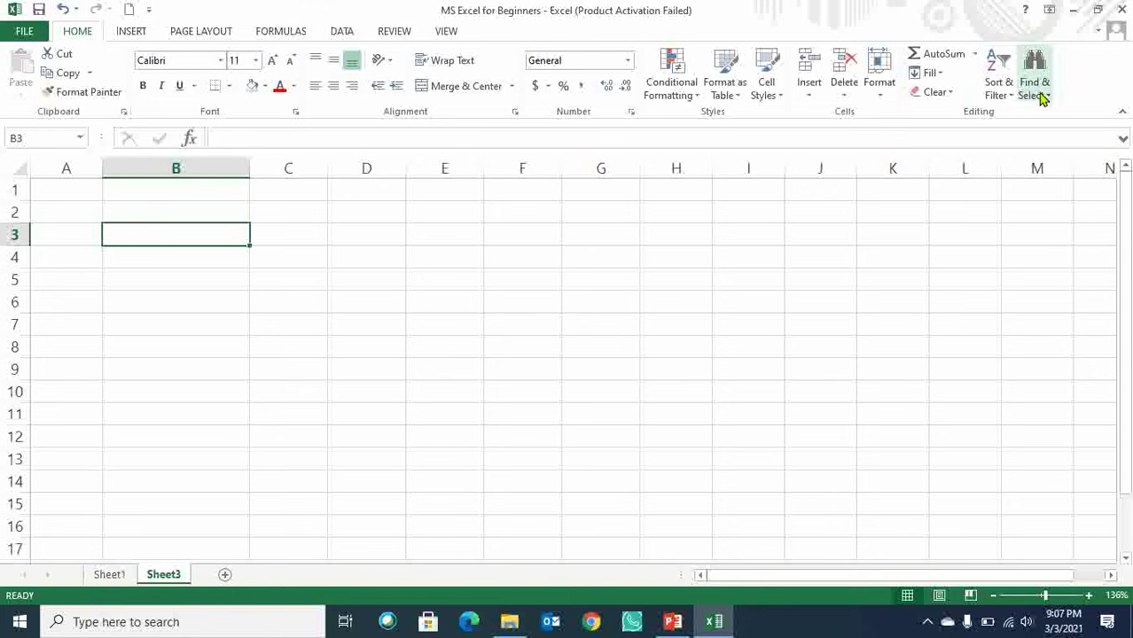
Start a list of sample first names by entering the first one in cell B4.
left_click(500, 255)
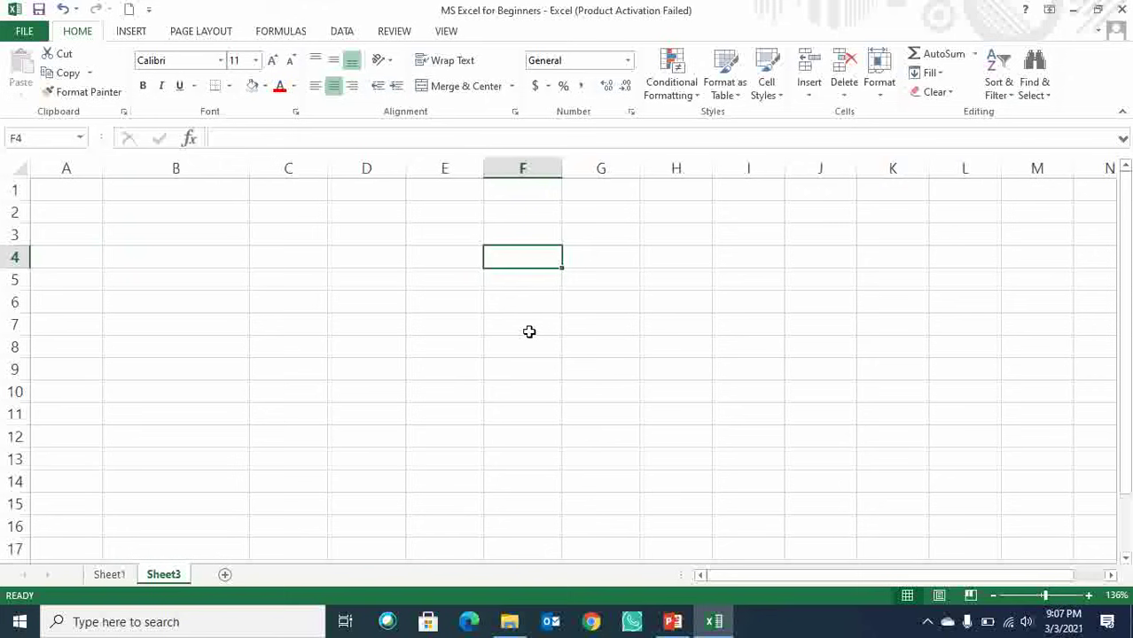
key("Left")
key("Left")
key("Left")
key("Left")
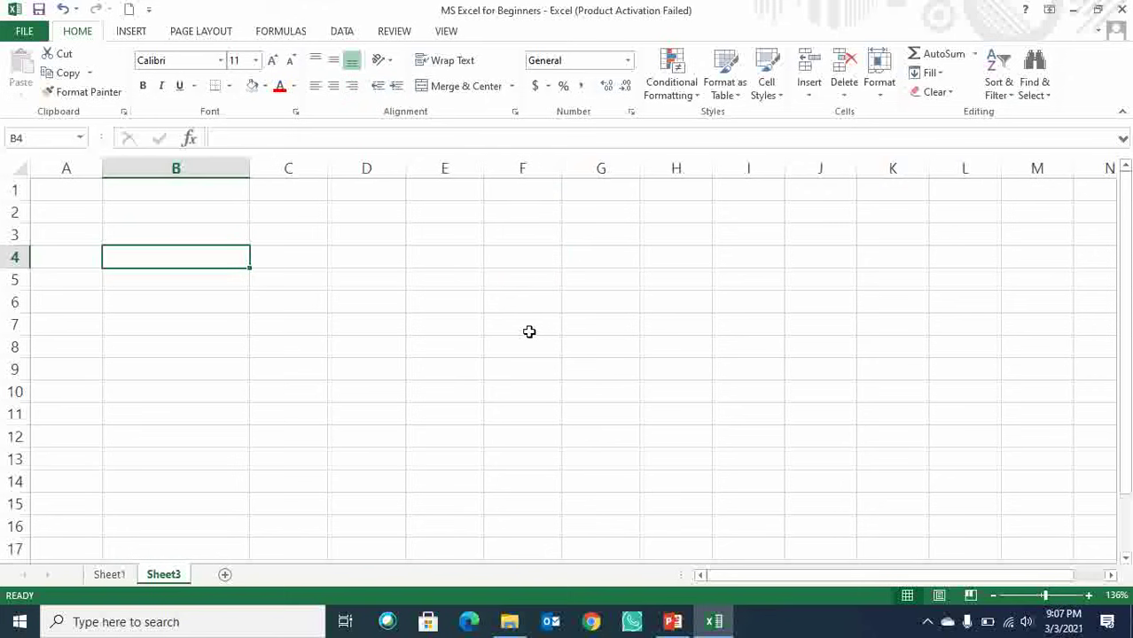
type("Rohan")
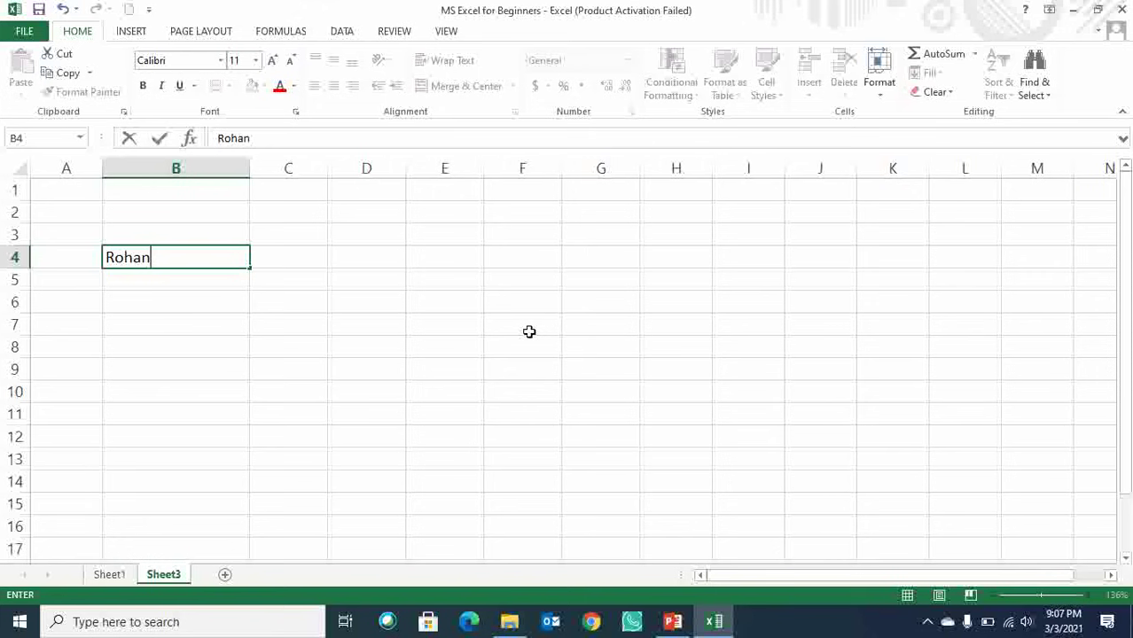
key("Left")
key("Down")
key("Right")
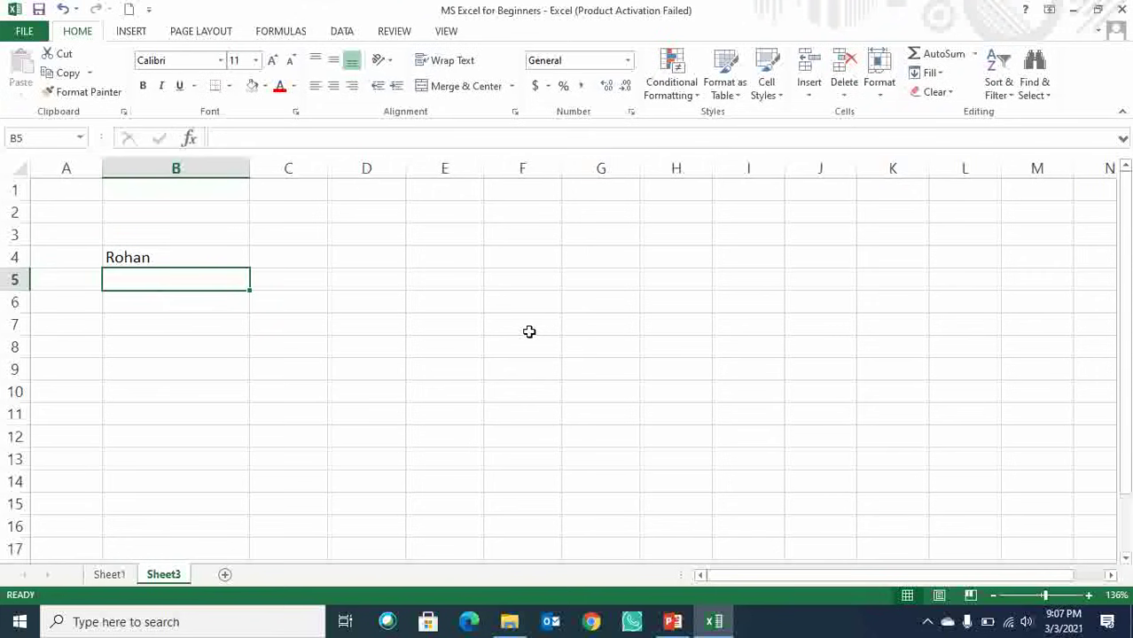
Add two more capitalized first names to the list in cells B5 and B6.
type("D")
key("BackSpace")
type("Sohan")
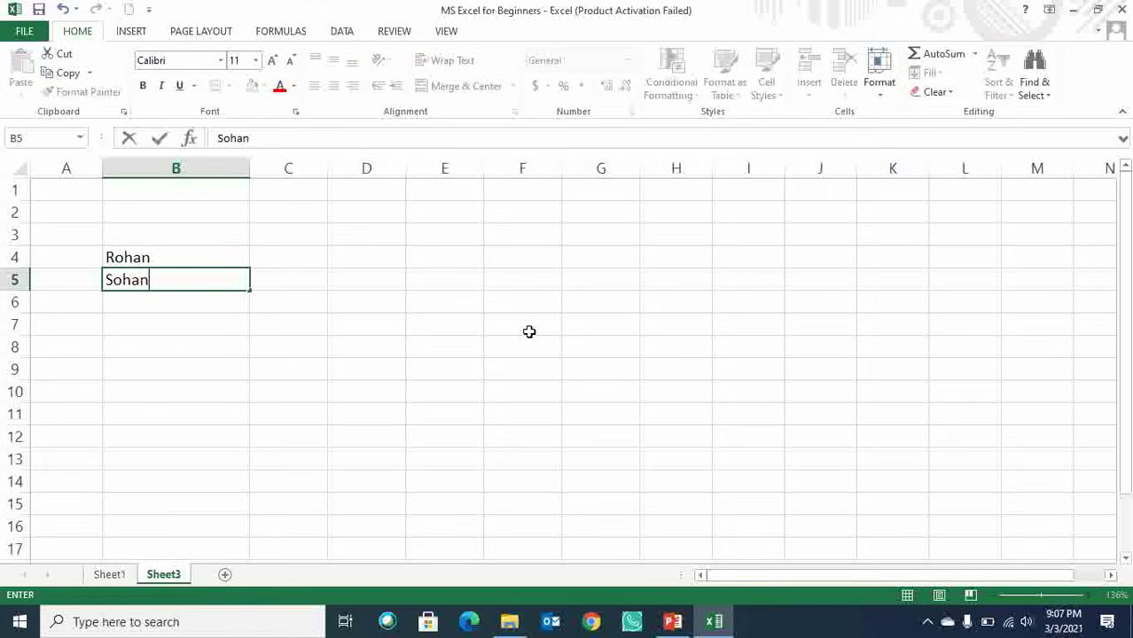
key("Return")
type("Ram")
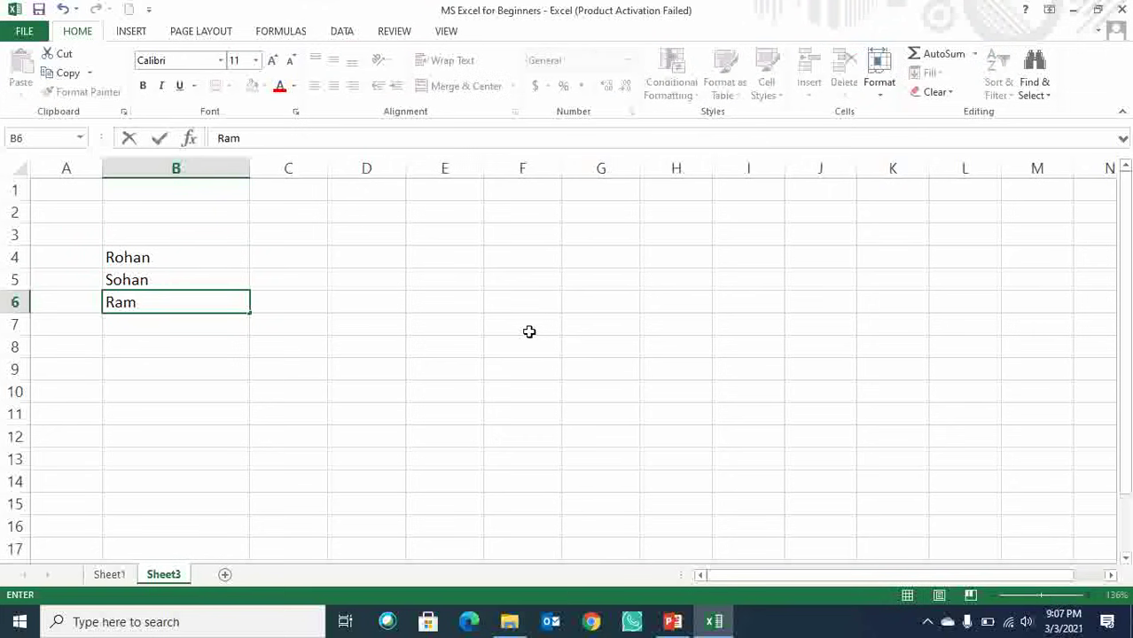
key("Return")
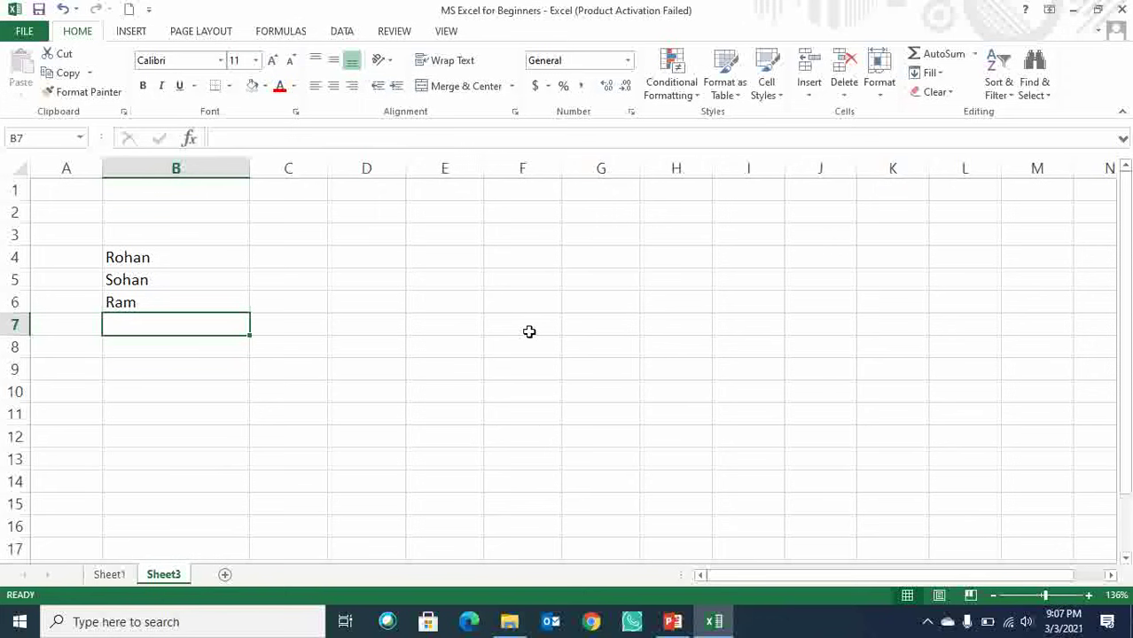
Complete the list with two lowercase first names in cells B7 and B8.
type("shya,")
key("BackSpace")
type("m")
key("Return")
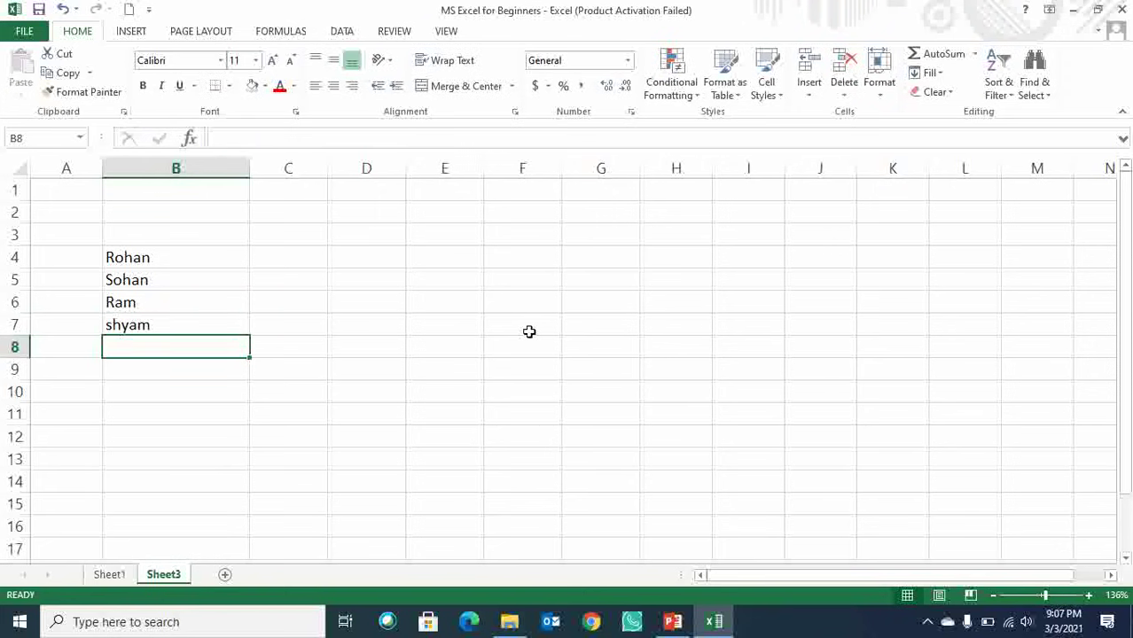
type("rahul")
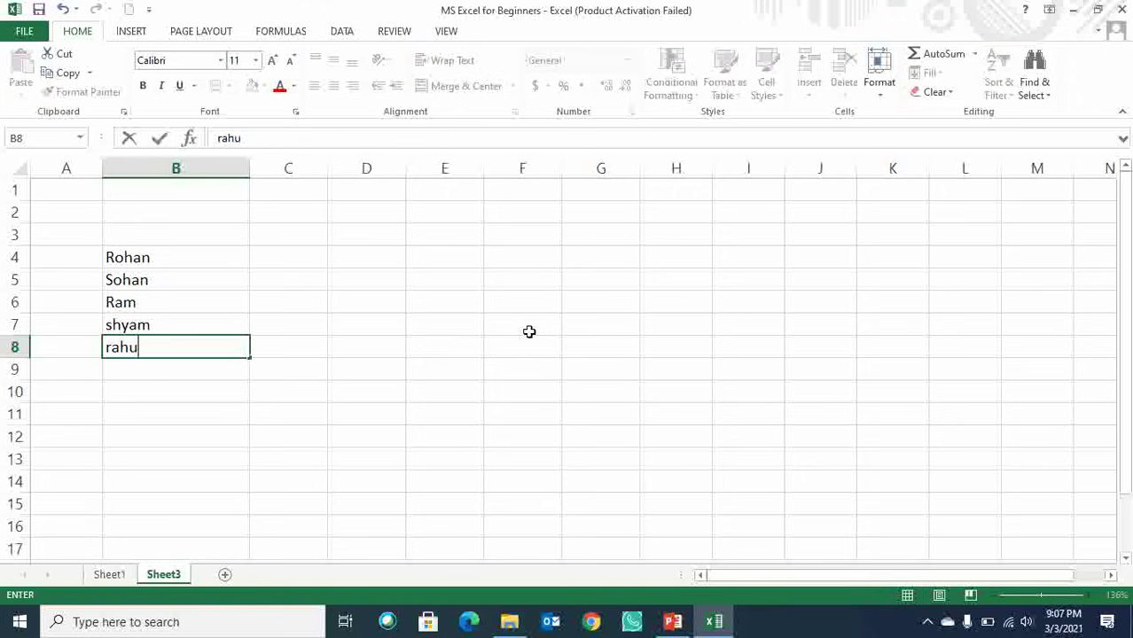
key("ctrl+Return")
key("shift+Up")
key("shift+Up")
key("shift+Up")
key("shift+Up")
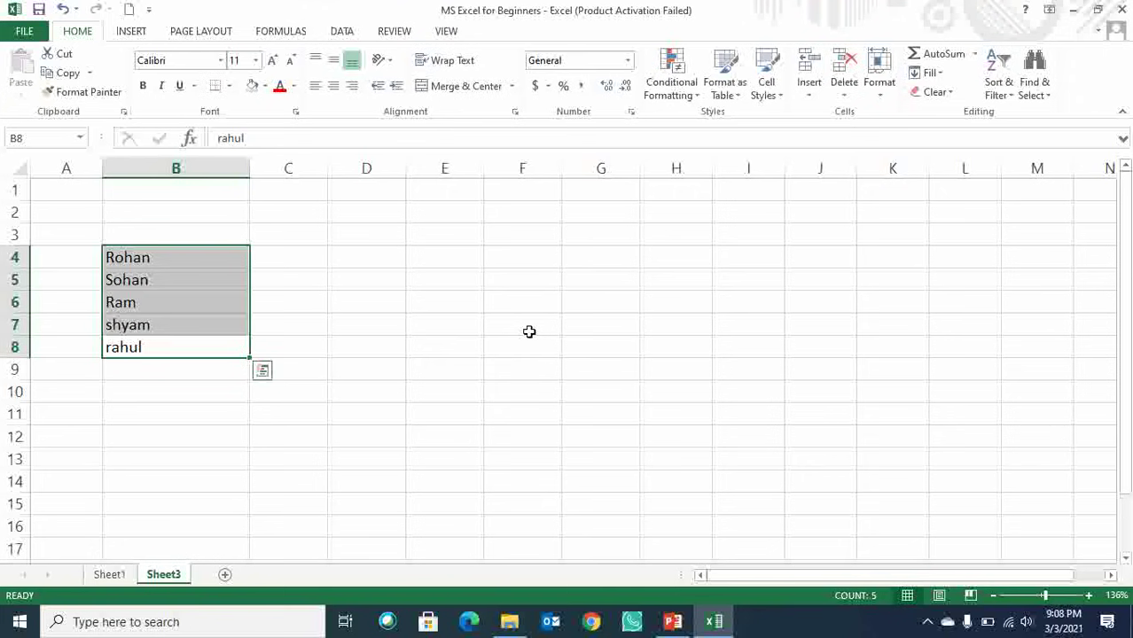
key("ctrl+f")
key("Escape")
Copy the name in B6 to cell B9 and the name in B7 to cell B10.
left_click(139, 302)
key("ctrl+c")
left_click(187, 368)
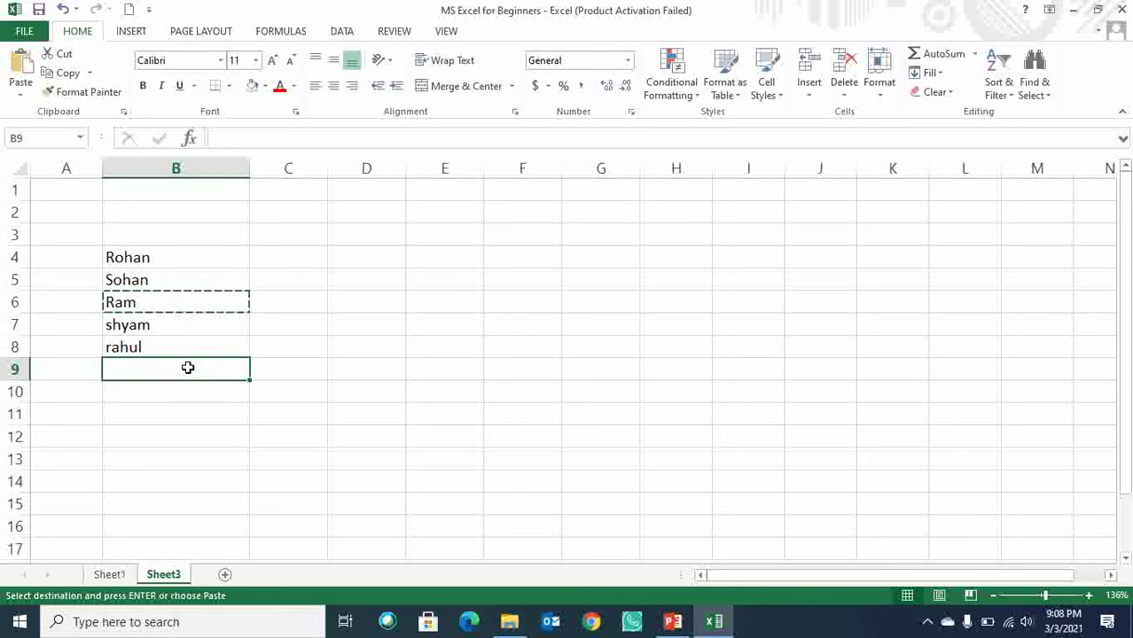
key("ctrl+v")
left_click(174, 323)
key("ctrl+c")
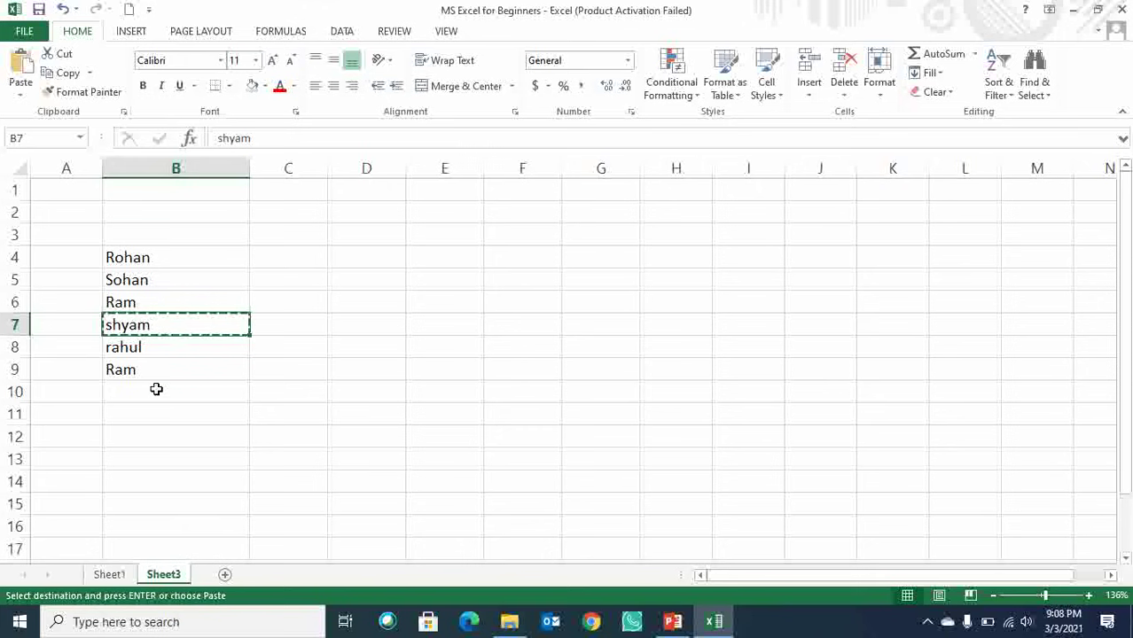
left_click(156, 391)
key("ctrl+v")
Copy the name in B5 to cell B11 and end the copy mode.
left_click(148, 278)
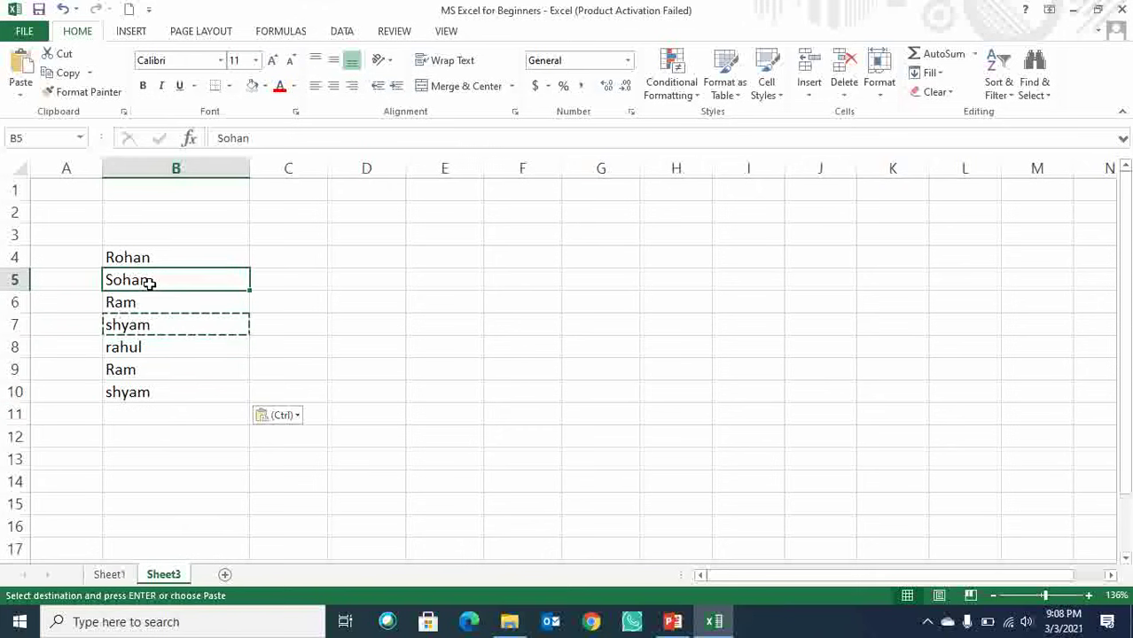
key("ctrl+c")
left_click(142, 410)
key("ctrl+v")
key("Return")
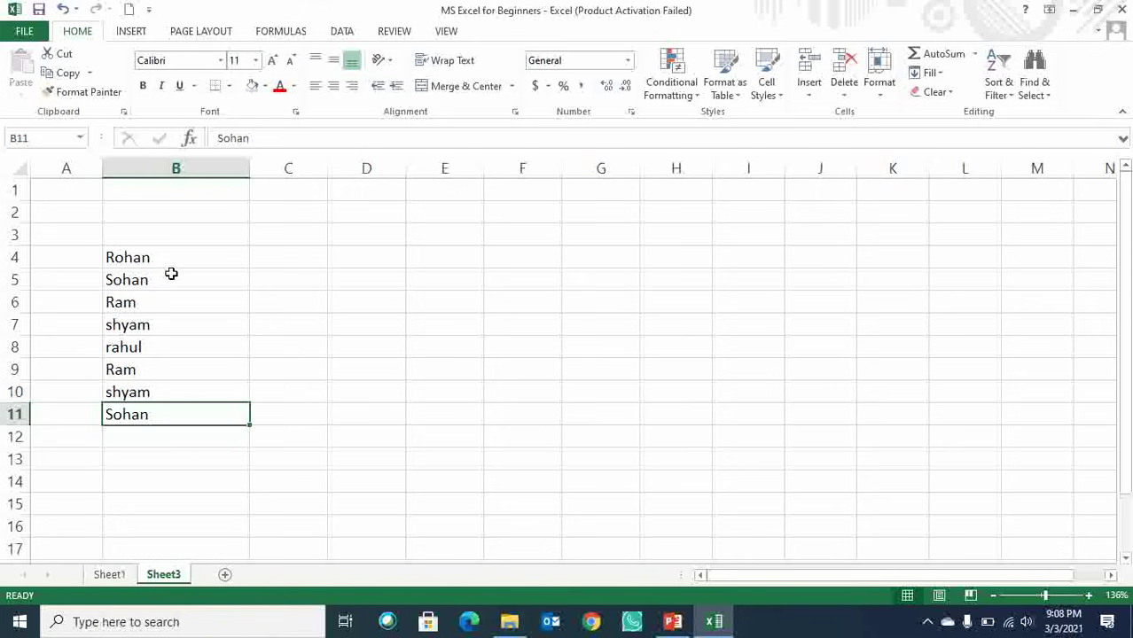
left_click(176, 280)
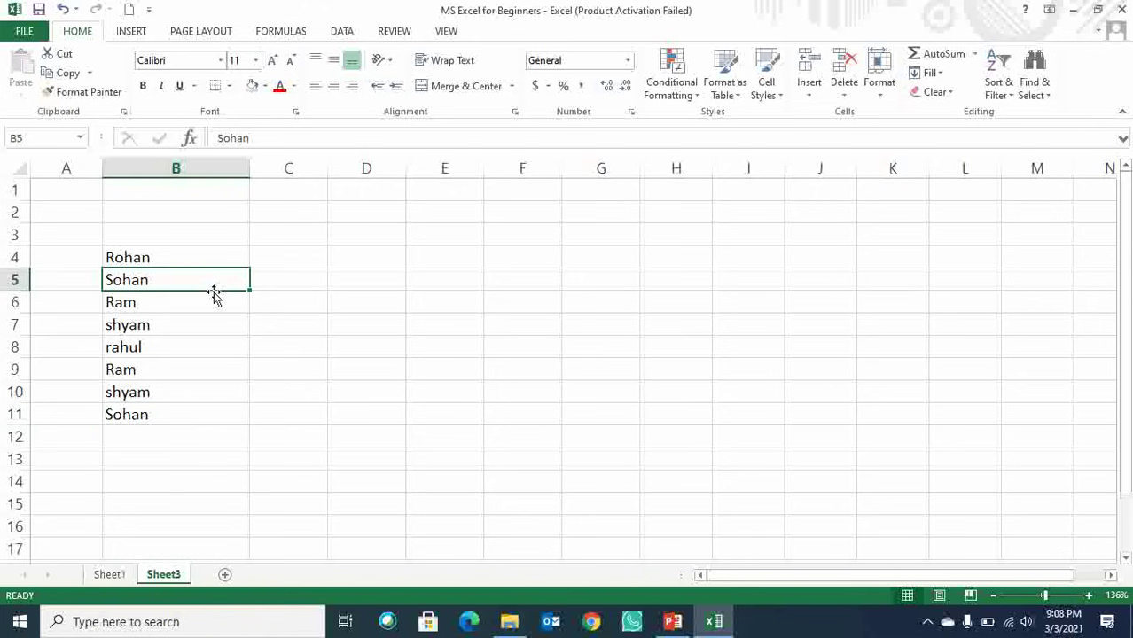
key("Down")
key("Up")
key("Down")
key("Down")
key("Down")
key("Down")
Within B4:B11, try to replace a single occurrence of the first name in B5 with an empty value.
key("ctrl+Up")
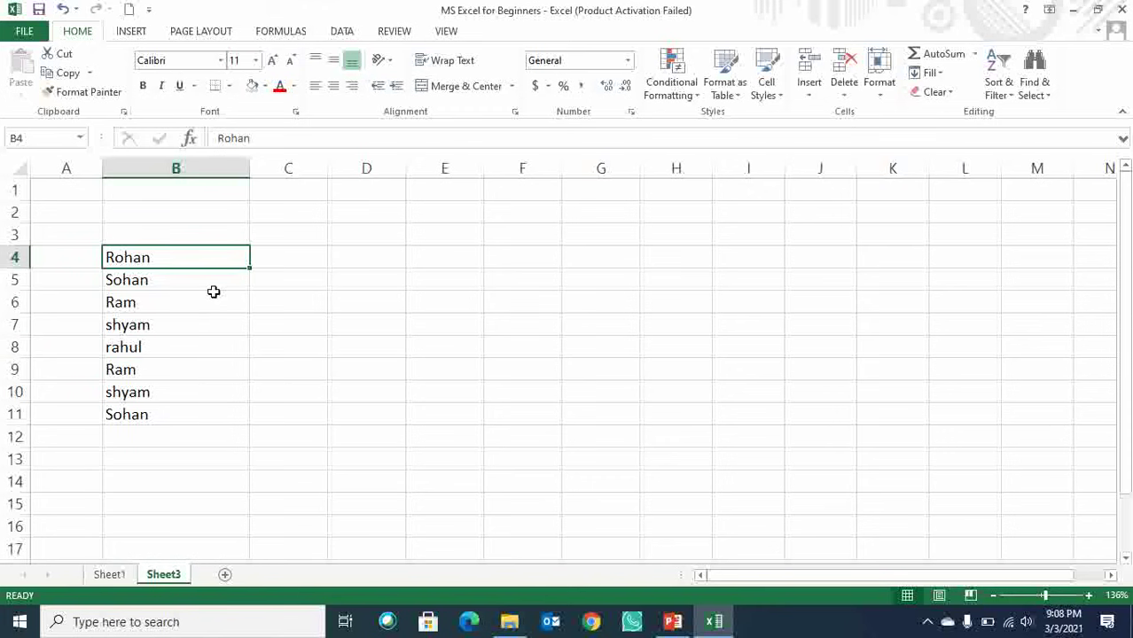
key("ctrl+shift+Down")
key("ctrl+f")
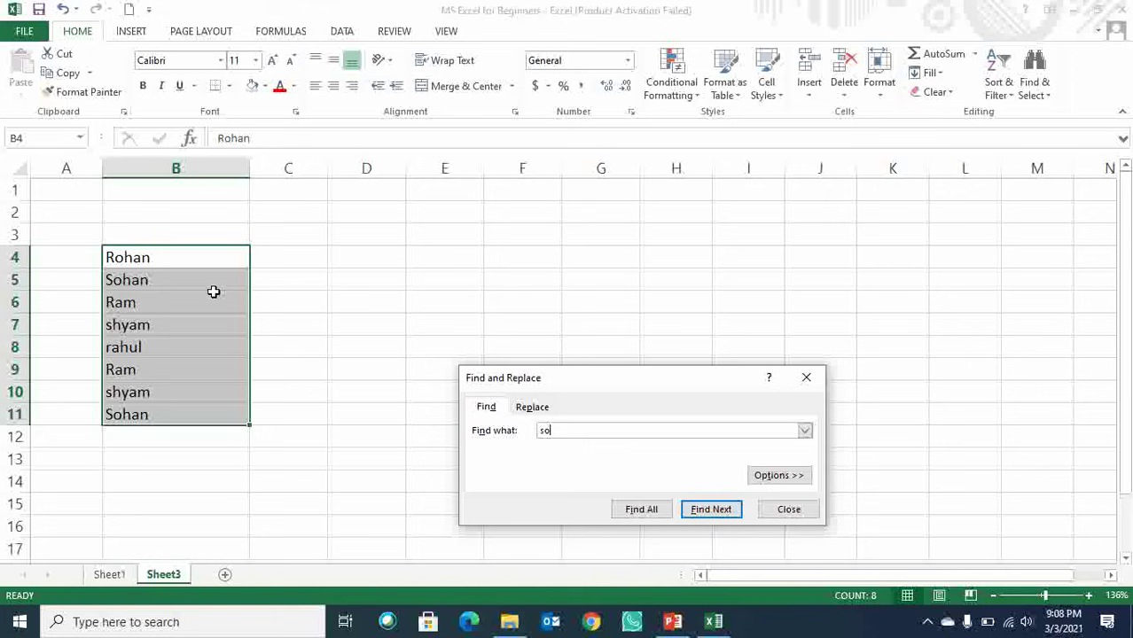
key("ctrl+h")
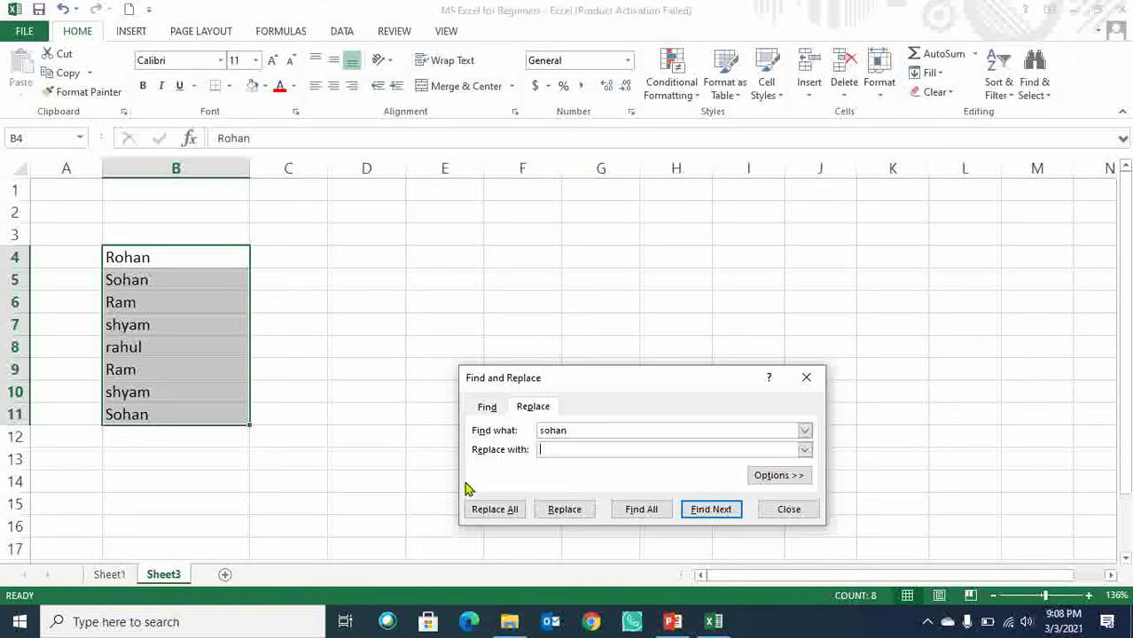
left_click(570, 514)
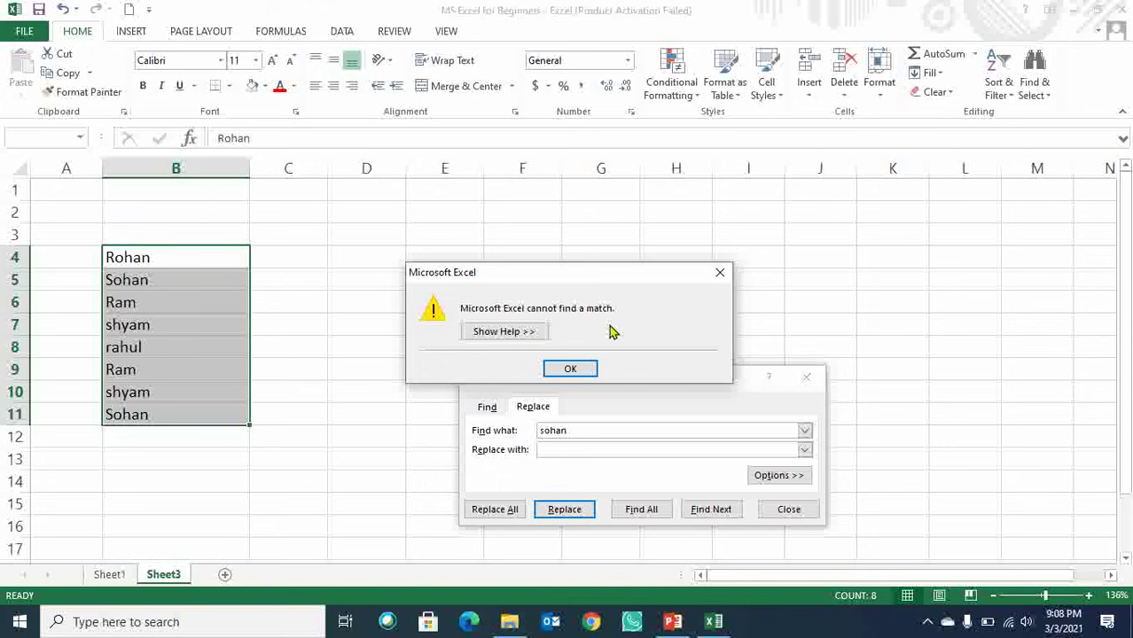
left_click(573, 368)
Replace all occurrences of the first name in B5 within B4:B11 with an empty value, and undo the replacement.
left_click(521, 512)
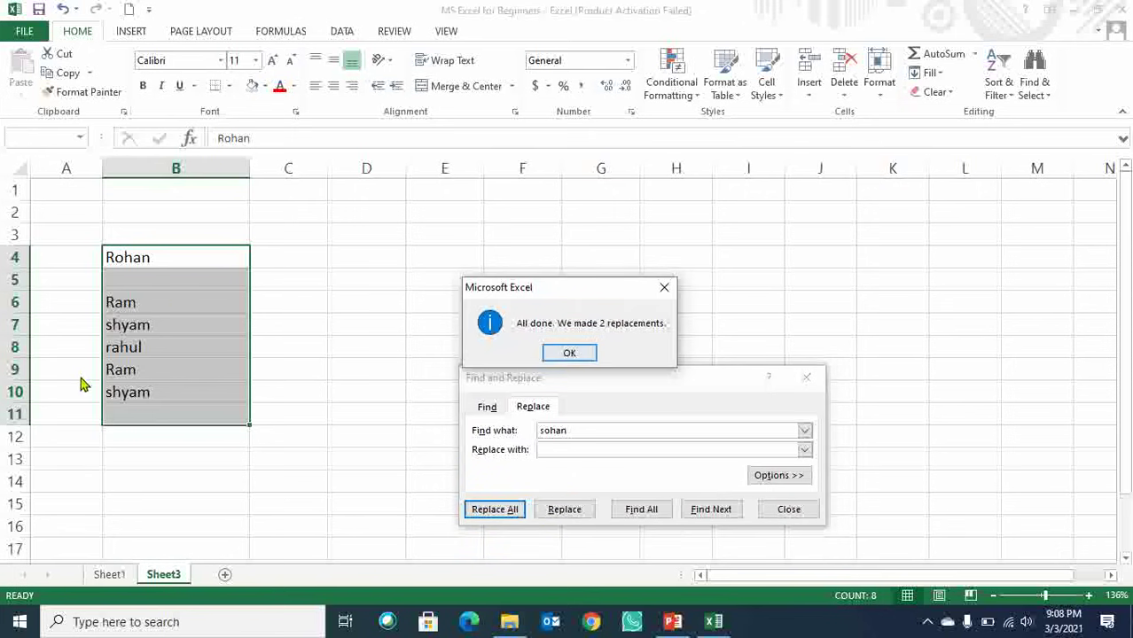
left_click(573, 354)
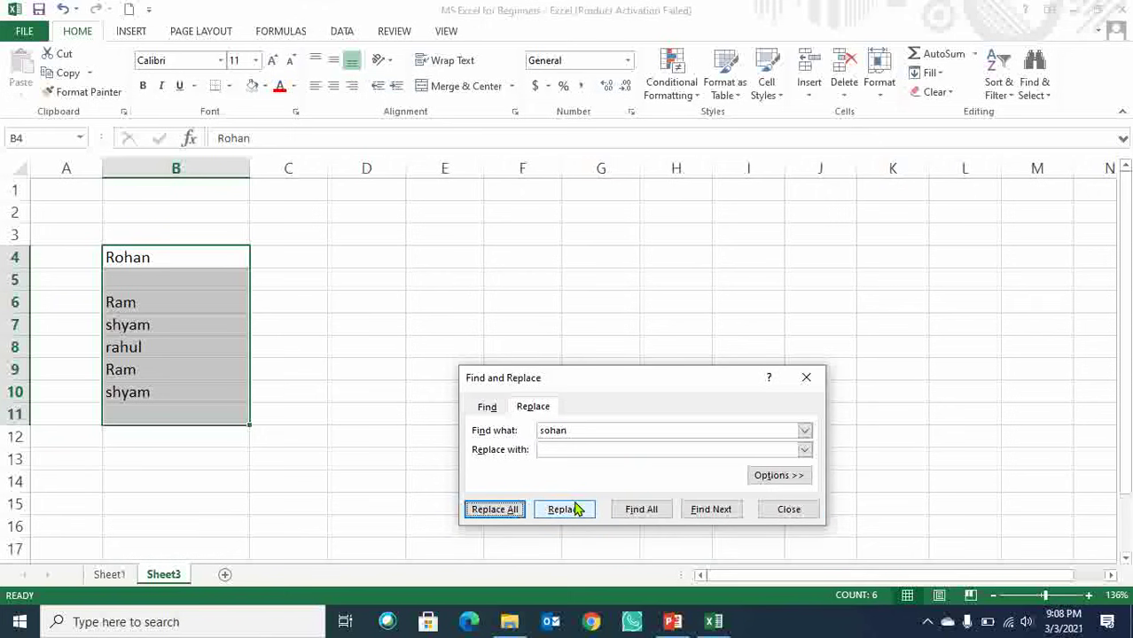
left_click(801, 511)
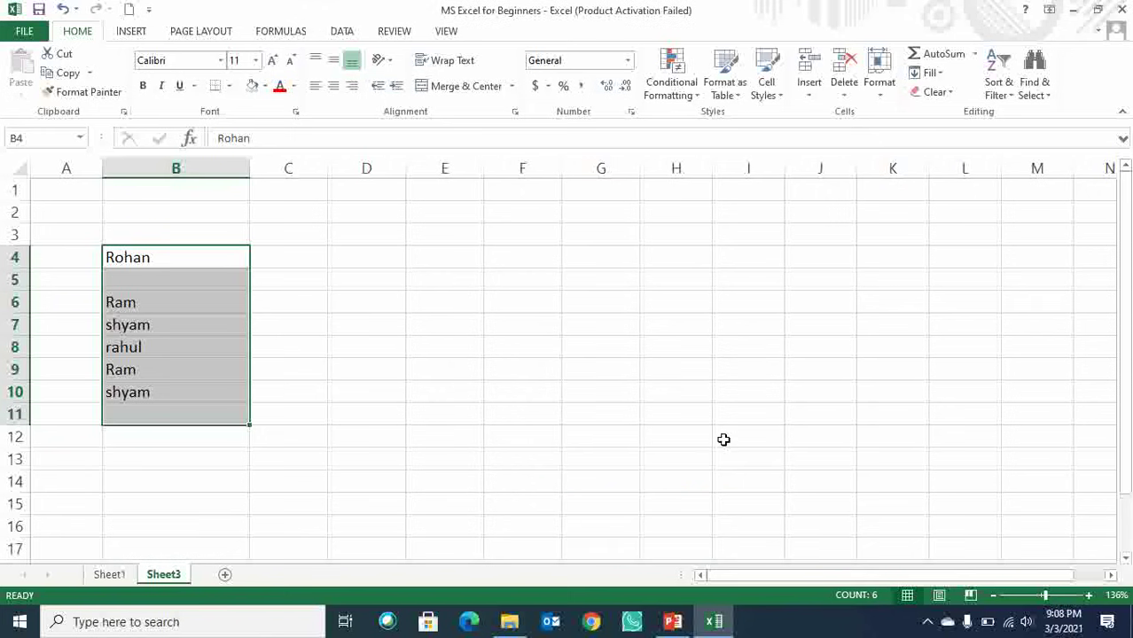
key("ctrl+z")
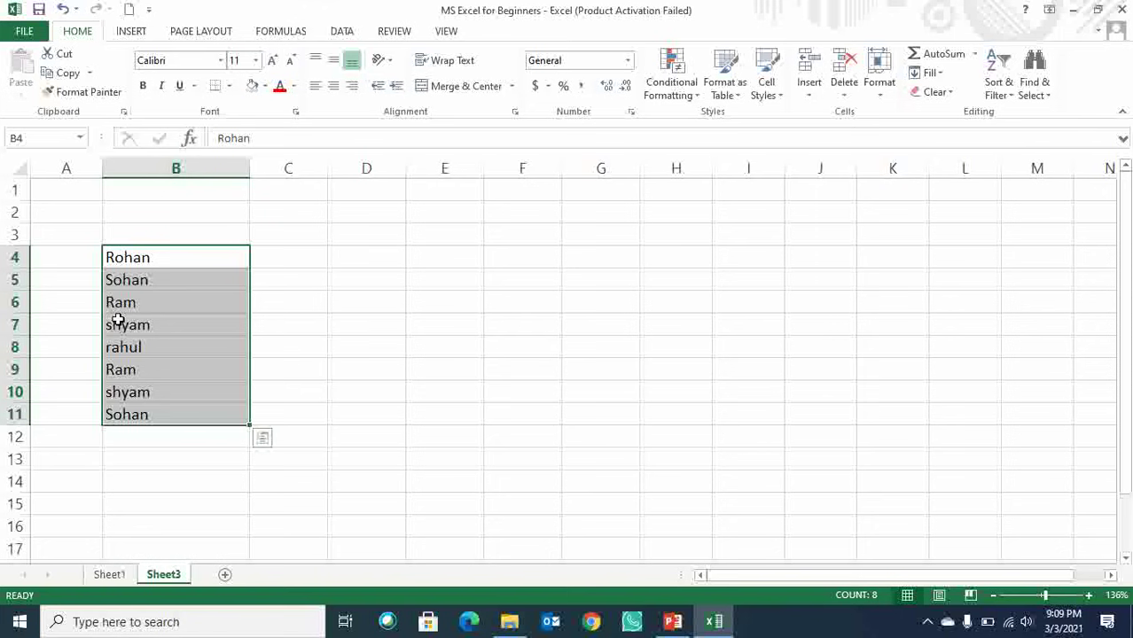
left_click(1035, 89)
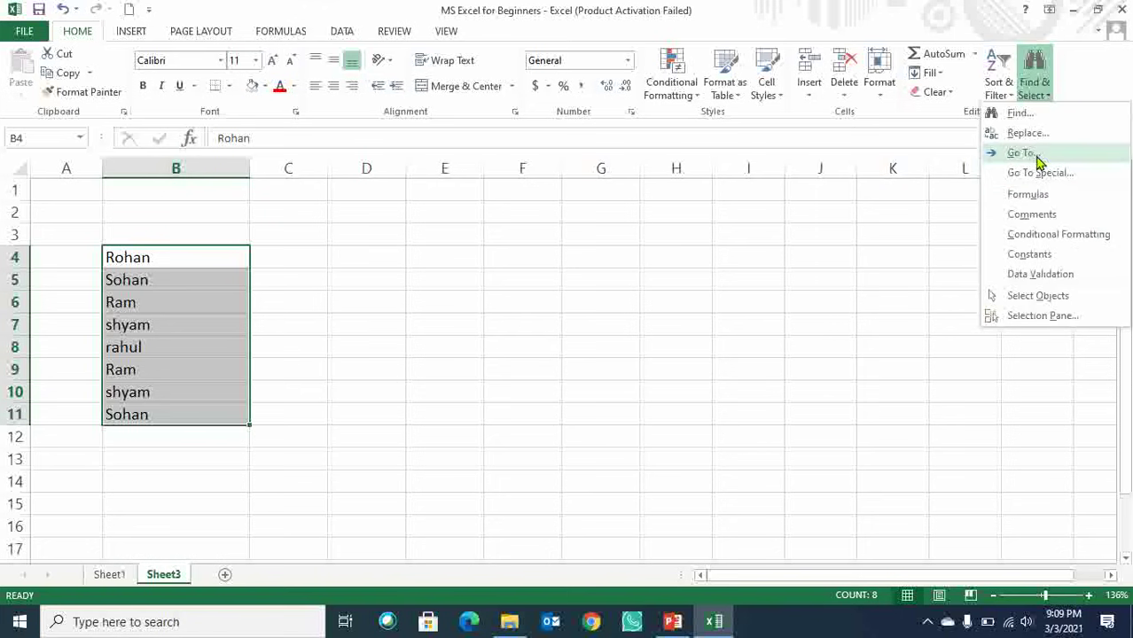
left_click(530, 342)
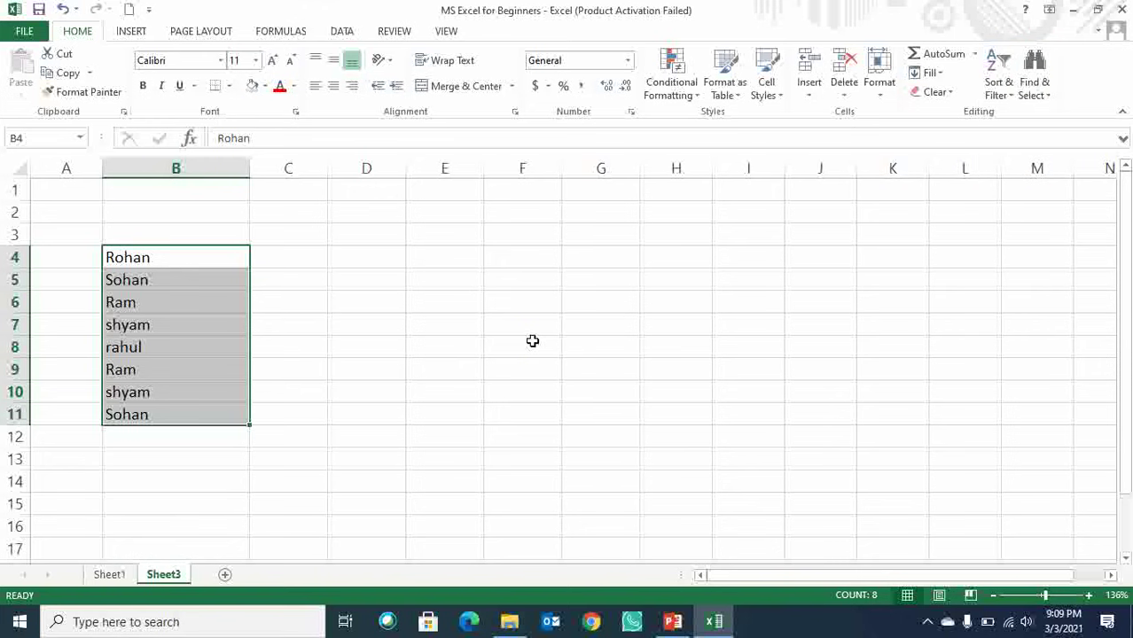
key("ctrl+g")
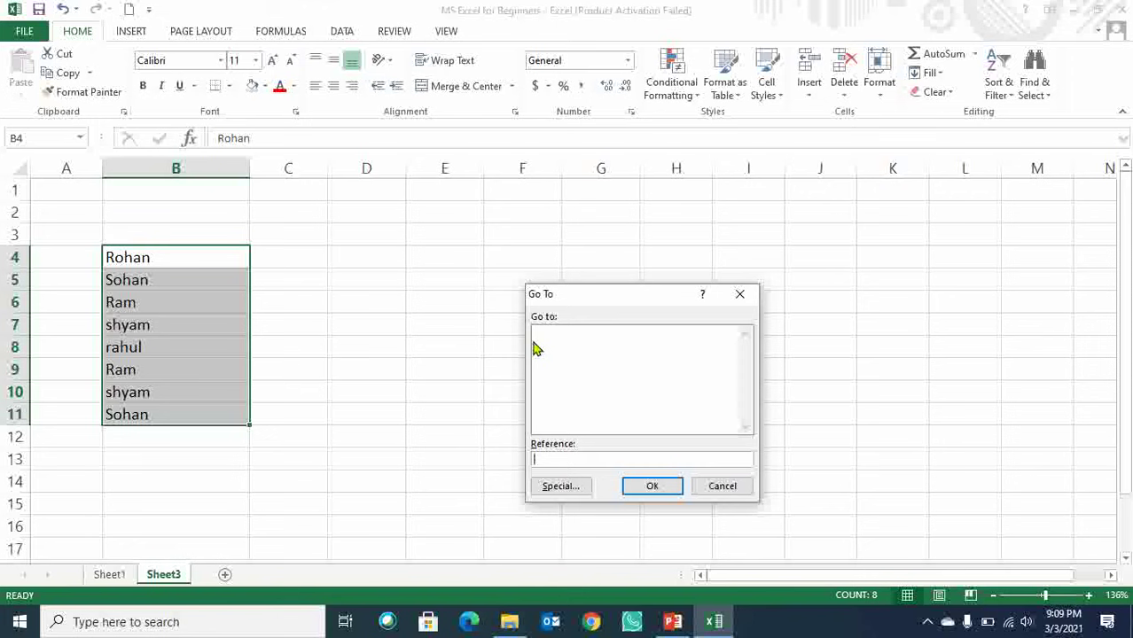
left_click(740, 295)
Try to jump to the row-number-only references 10 and 100, without a column letter.
left_click(34, 138)
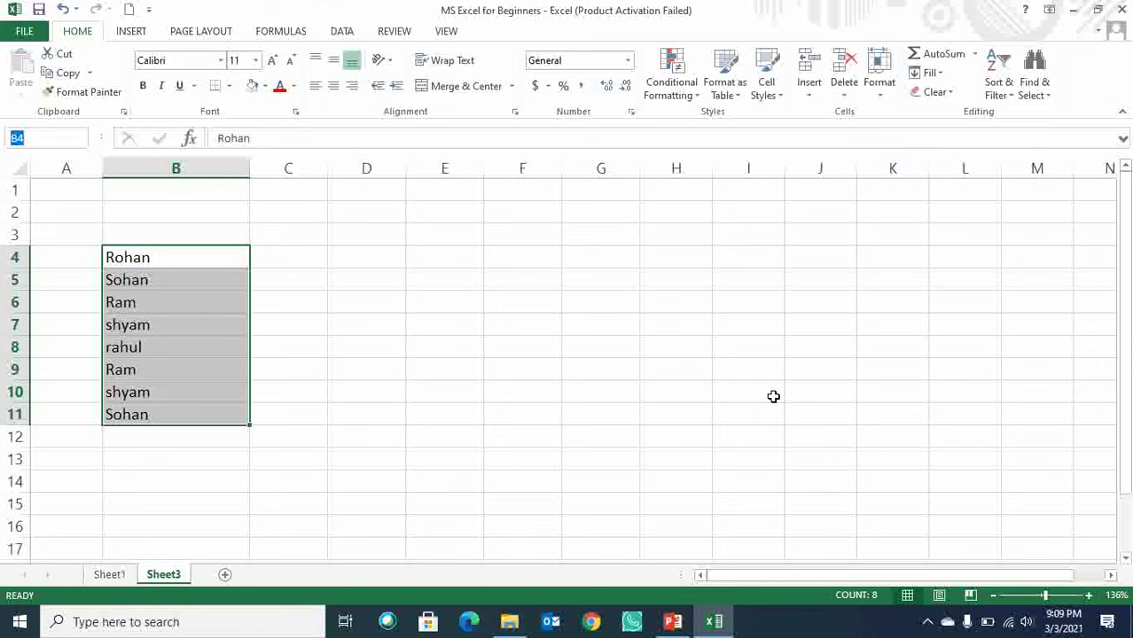
type("10")
key("Return")
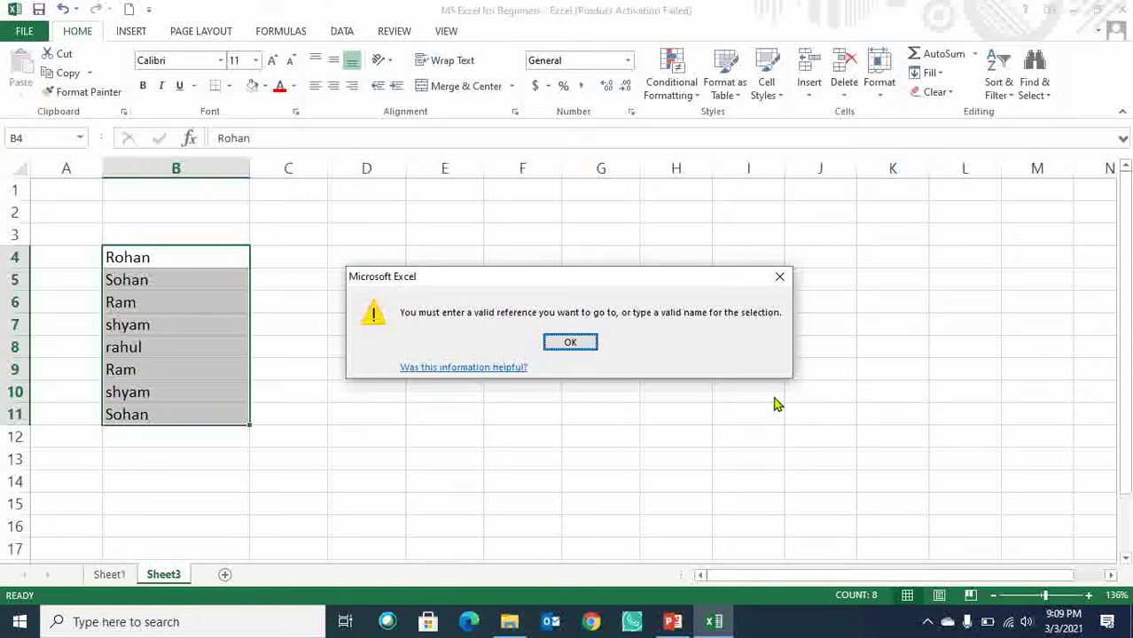
key("Return")
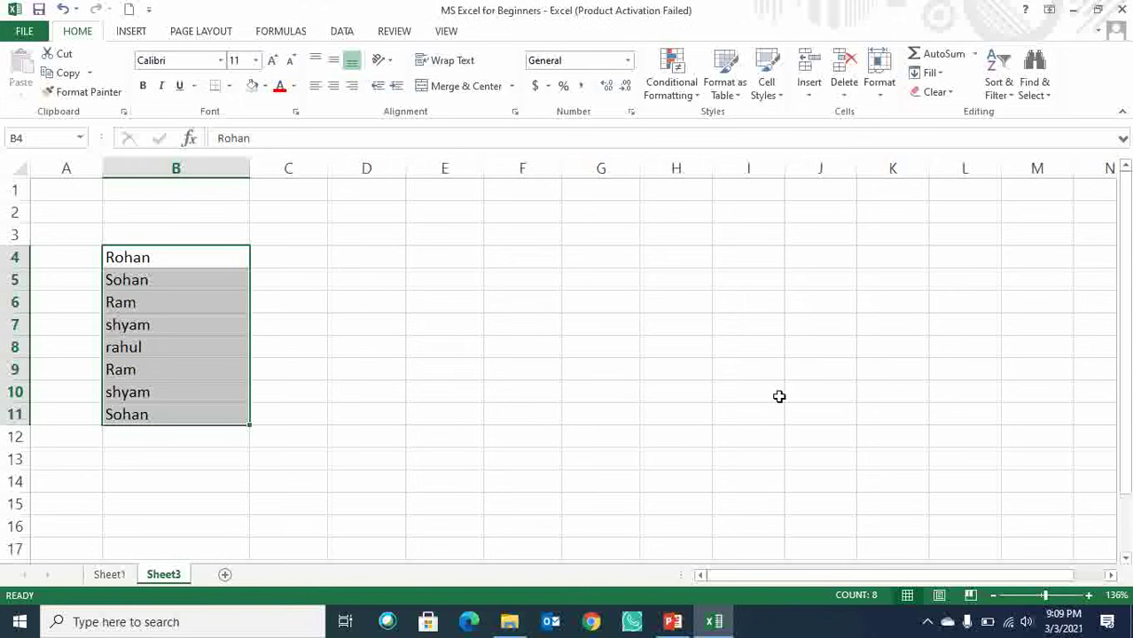
left_click(55, 140)
type("100")
key("Return")
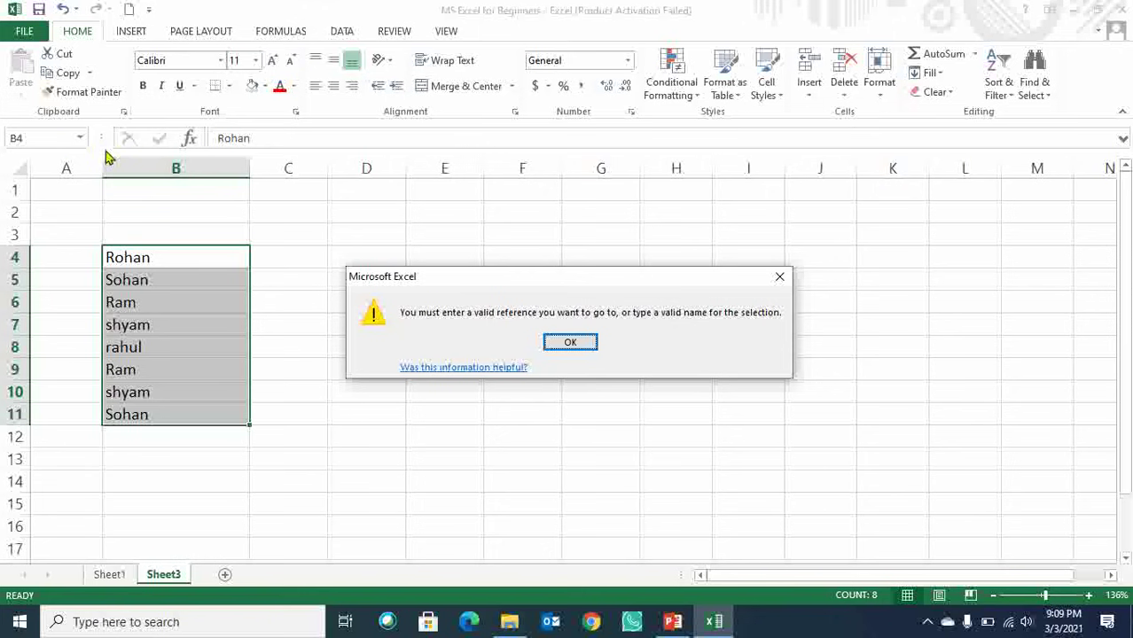
left_click(572, 343)
Jump to cell B10 and to cell C12 by entering their references.
left_click(46, 140)
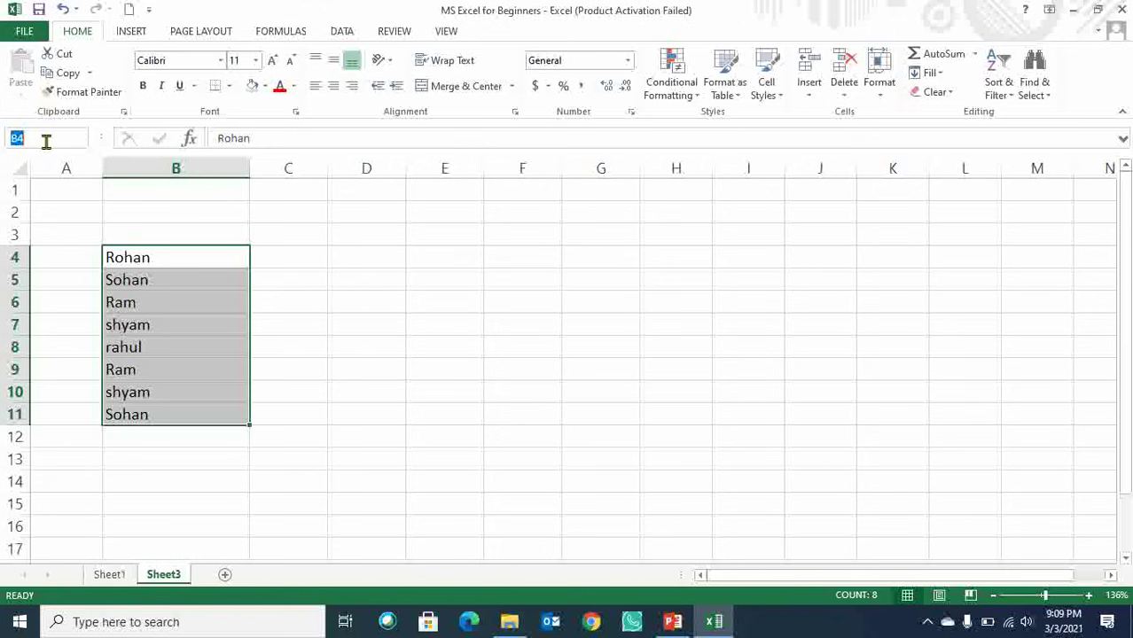
type("b10")
key("Return")
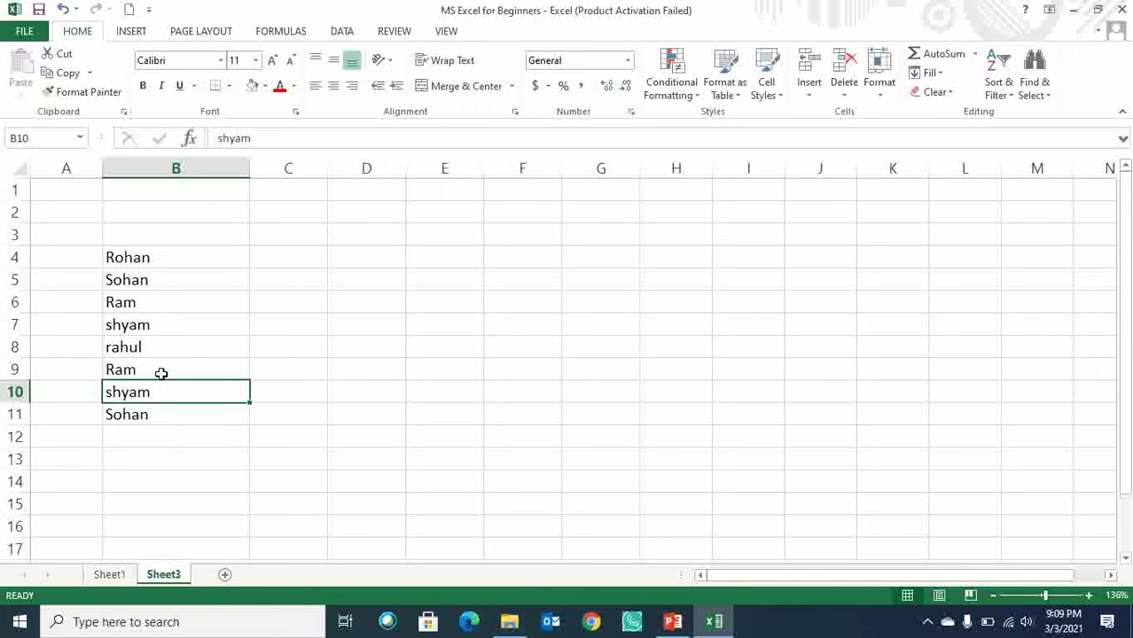
left_click(49, 138)
type("c12")
key("Return")
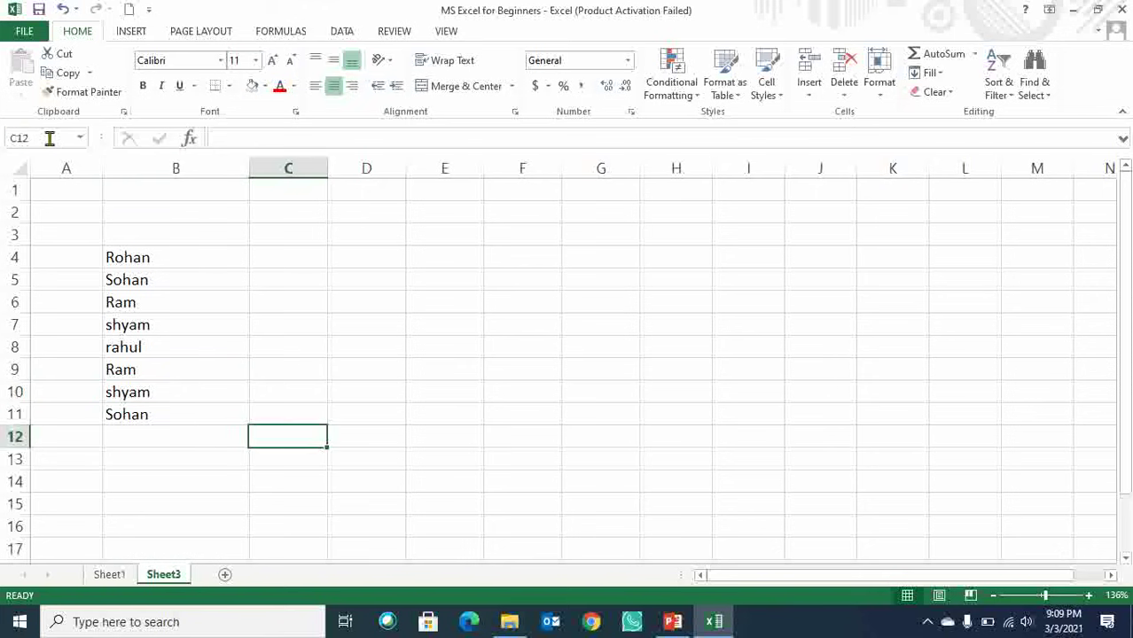
double_click(283, 433)
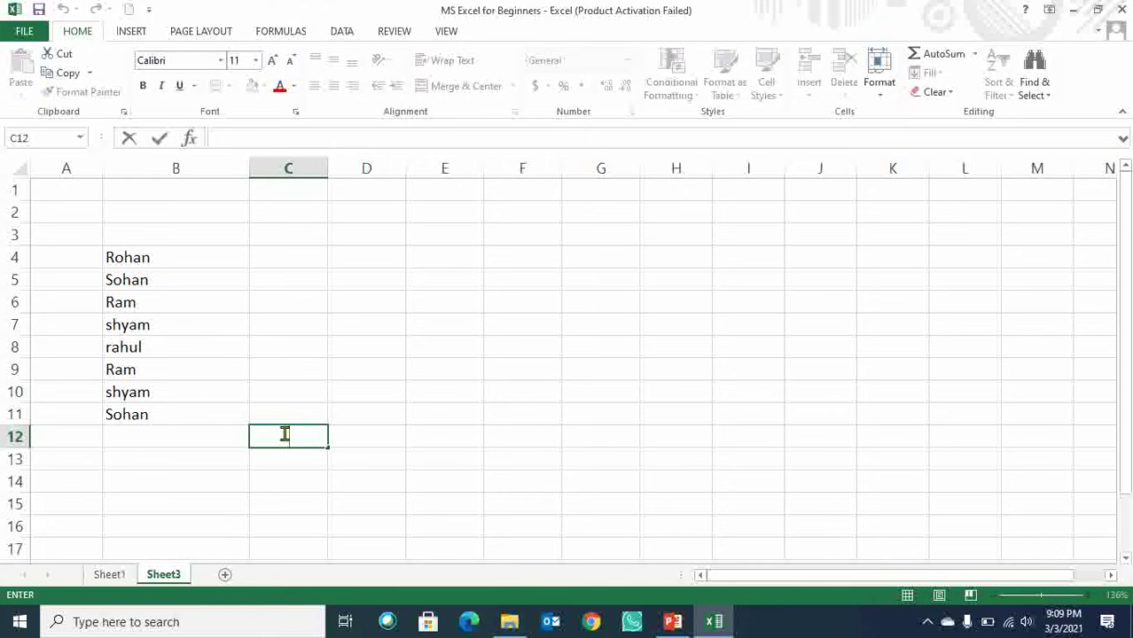
left_click(619, 370)
Go to cell B100 with the Go To command.
key("ctrl+g")
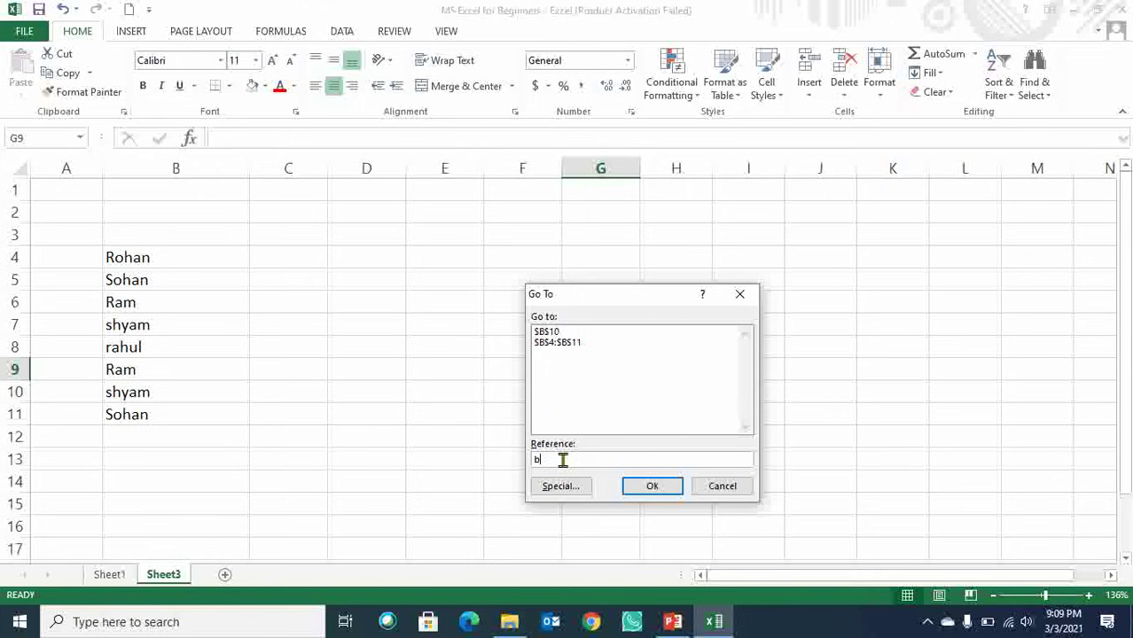
key("Return")
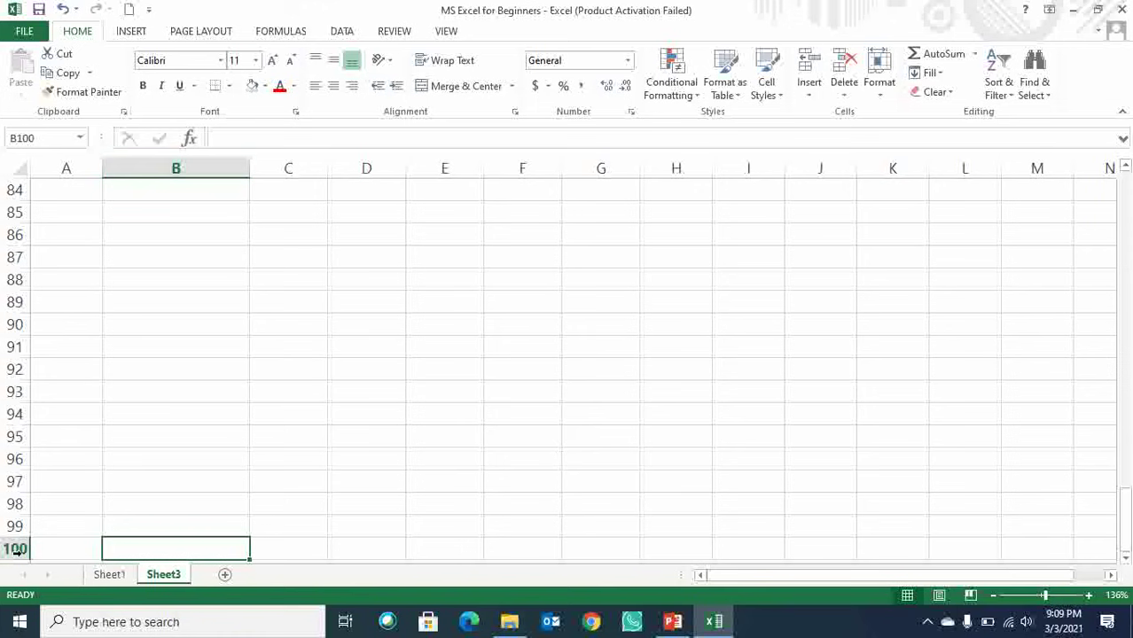
scroll(478, 466, "up", 13)
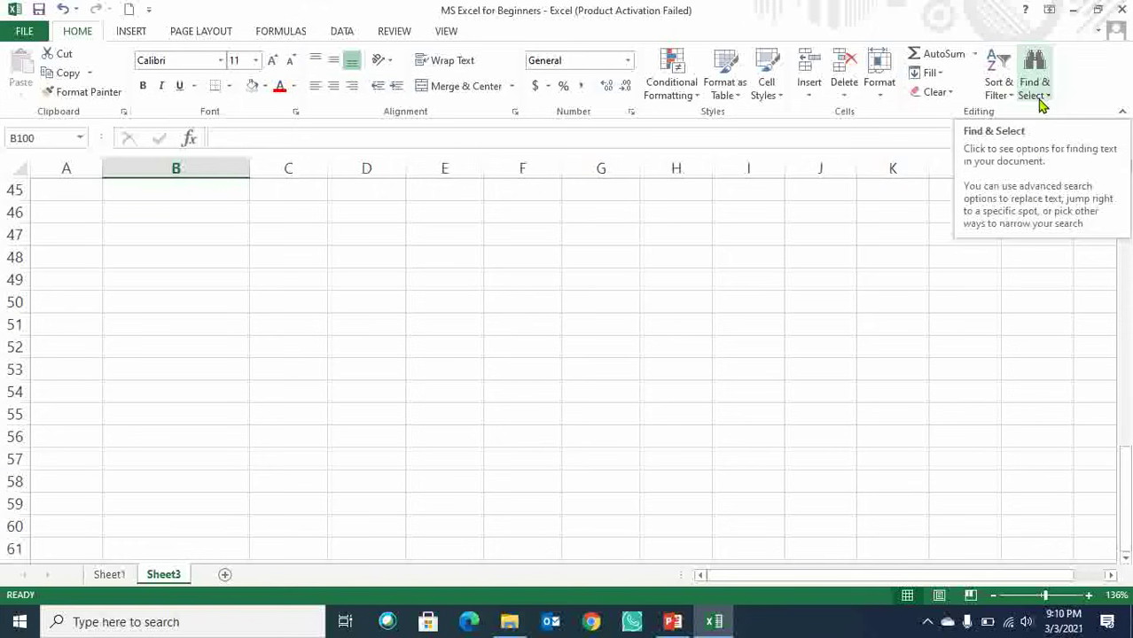
left_click(1041, 100)
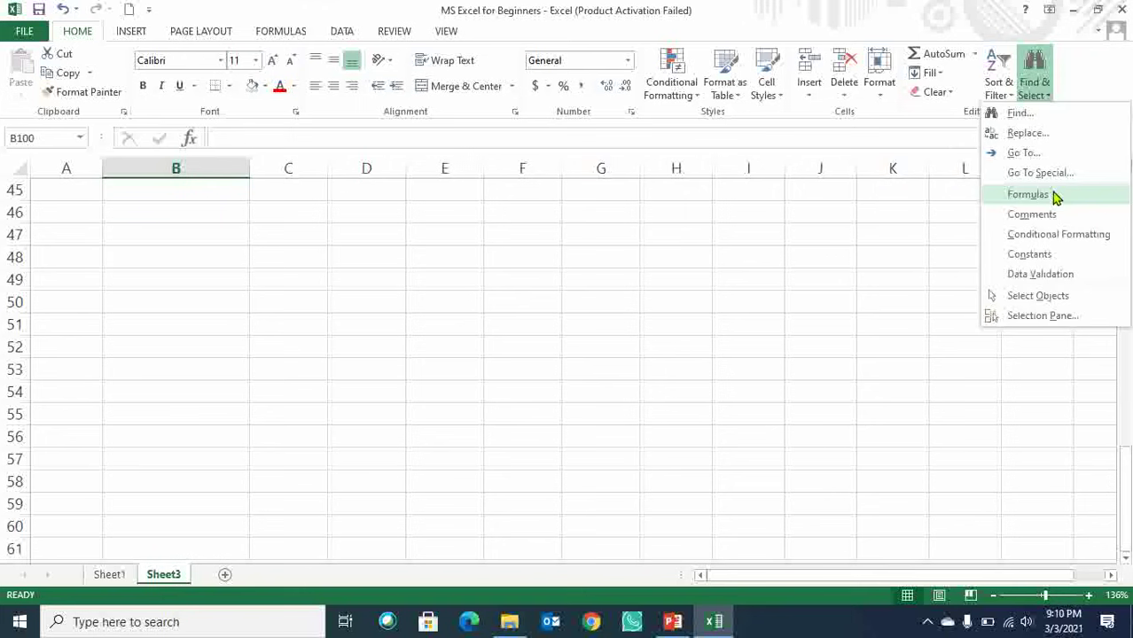
left_click(822, 264)
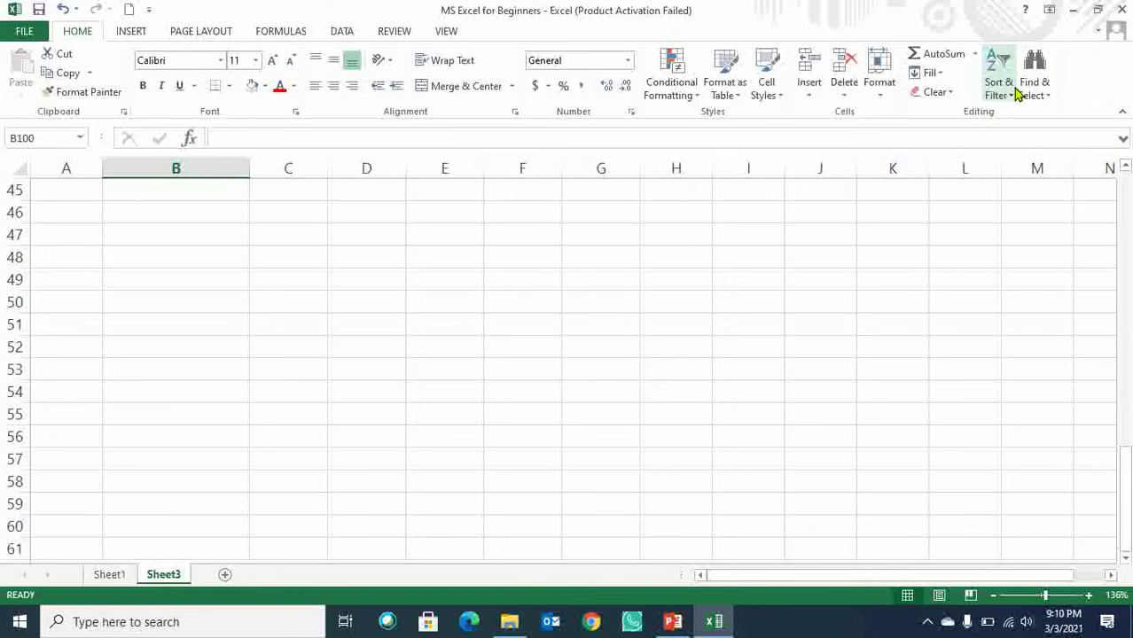
left_click(631, 326)
scroll(634, 329, "up", 15)
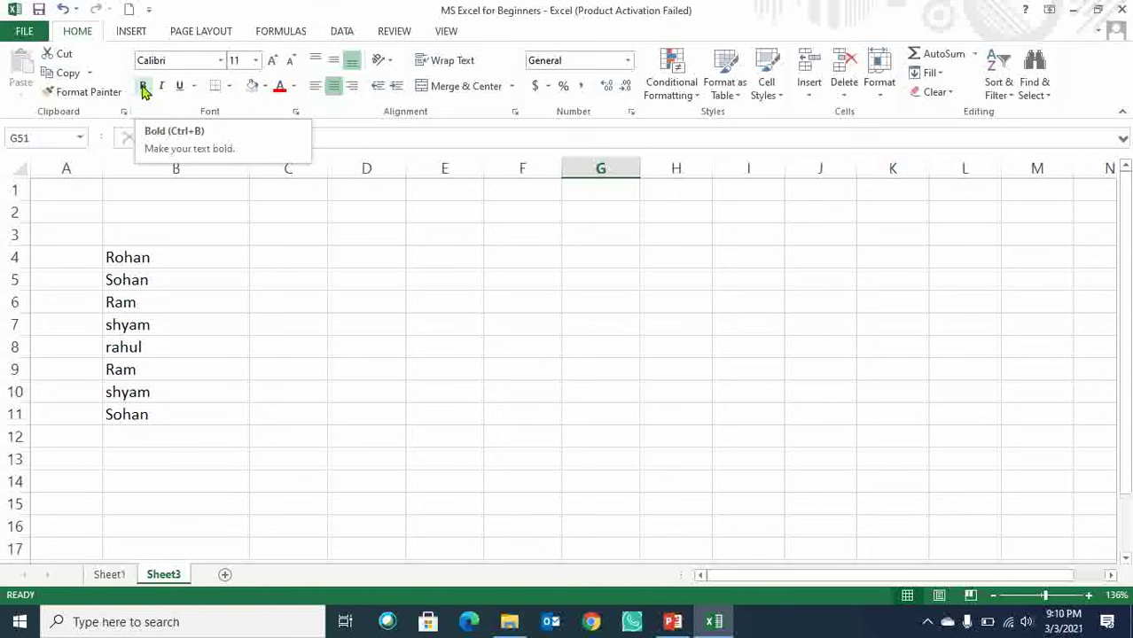
left_click_drag(131, 257, 162, 413)
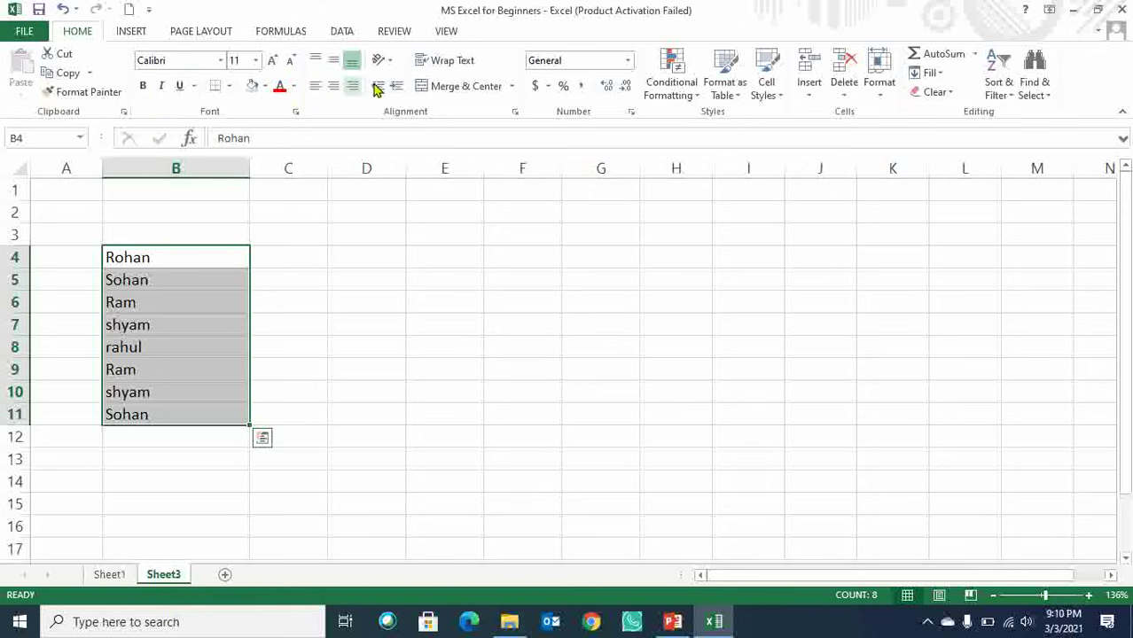
left_click_drag(144, 258, 175, 408)
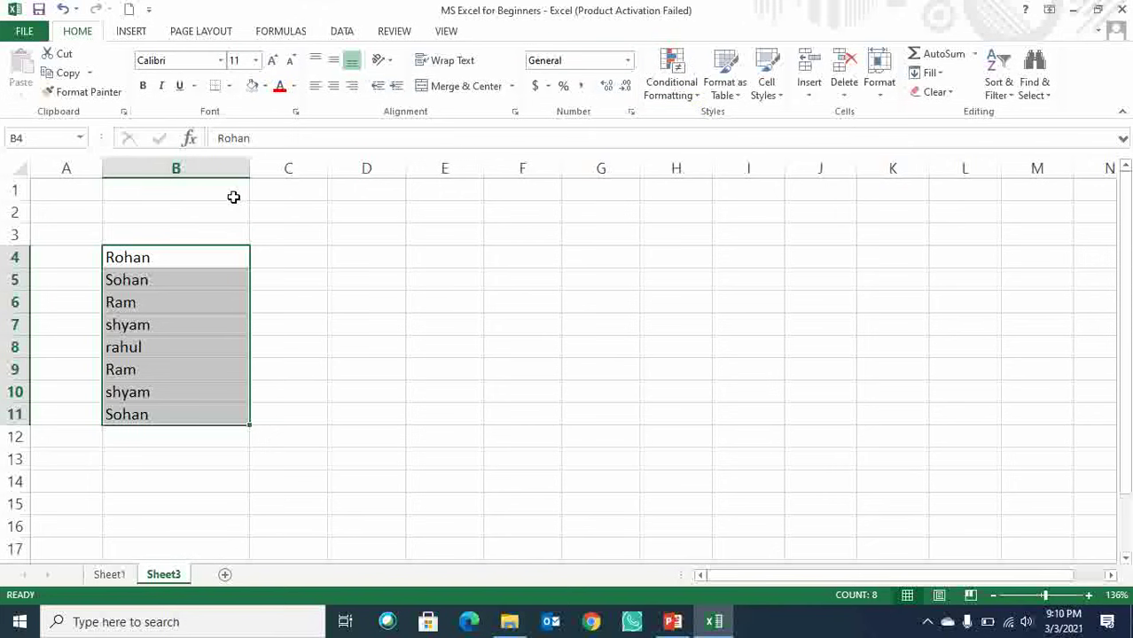
left_click(255, 252)
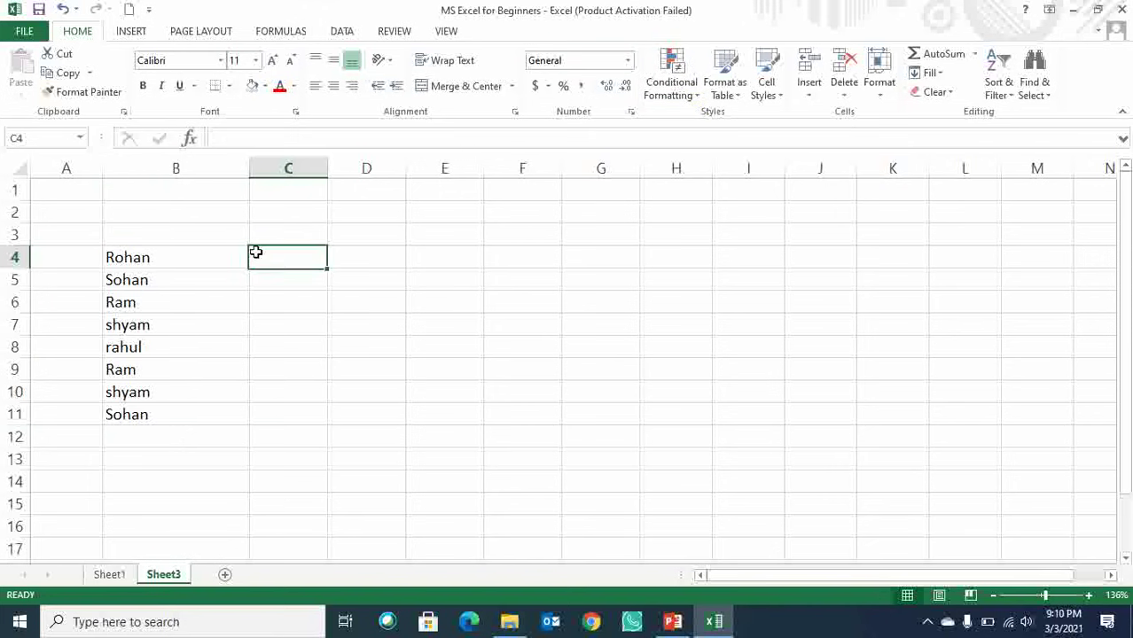
left_click(627, 66)
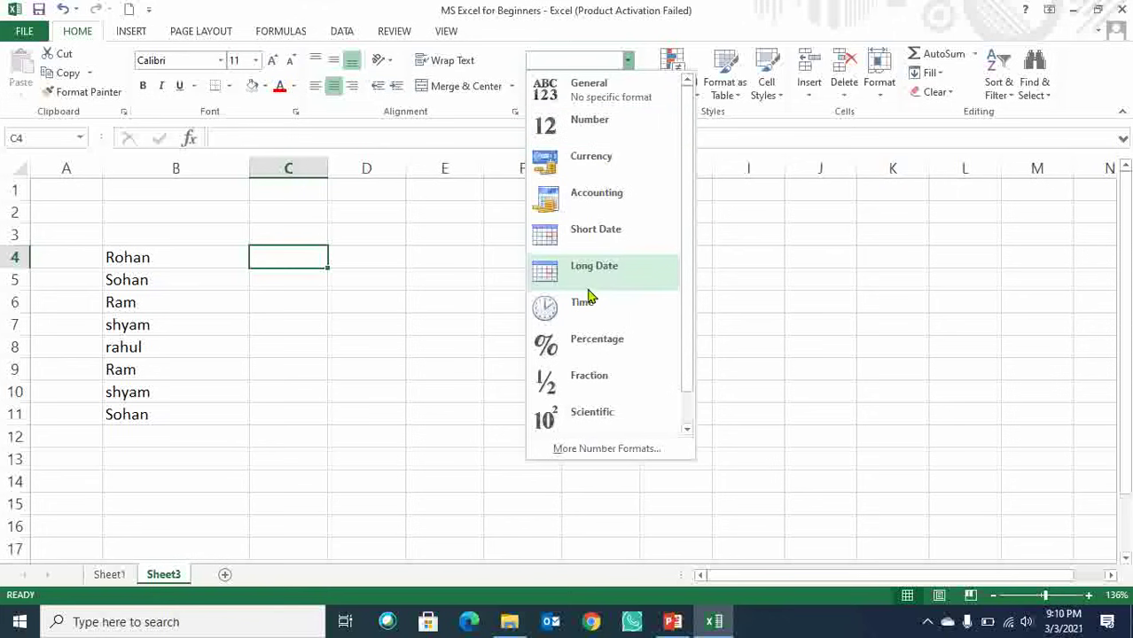
left_click(771, 288)
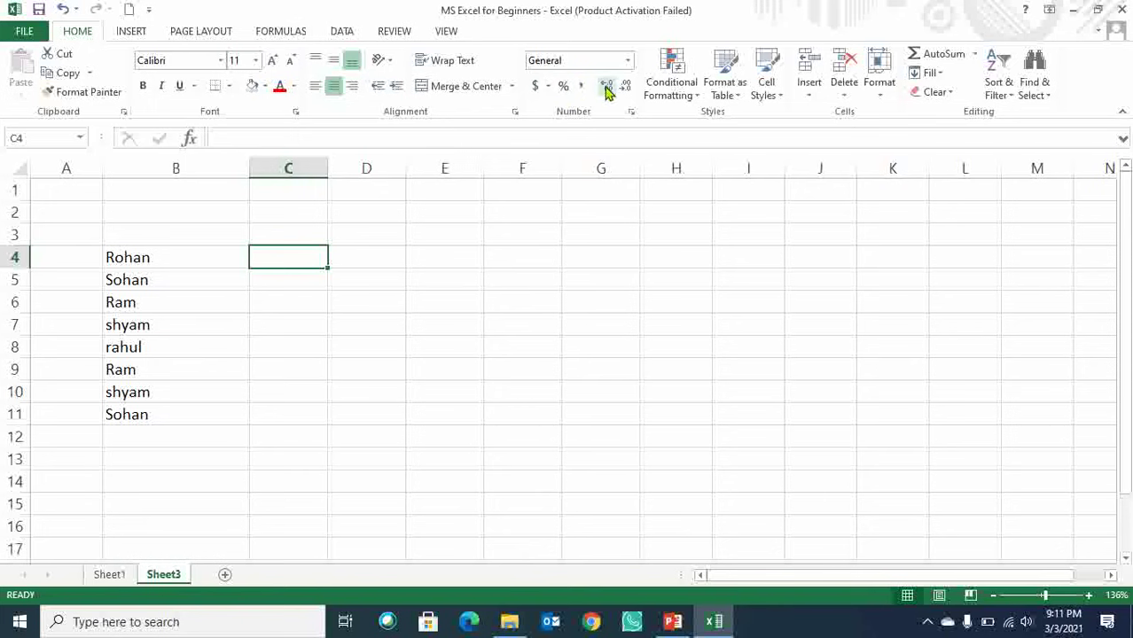
left_click_drag(133, 237, 142, 414)
left_click(679, 100)
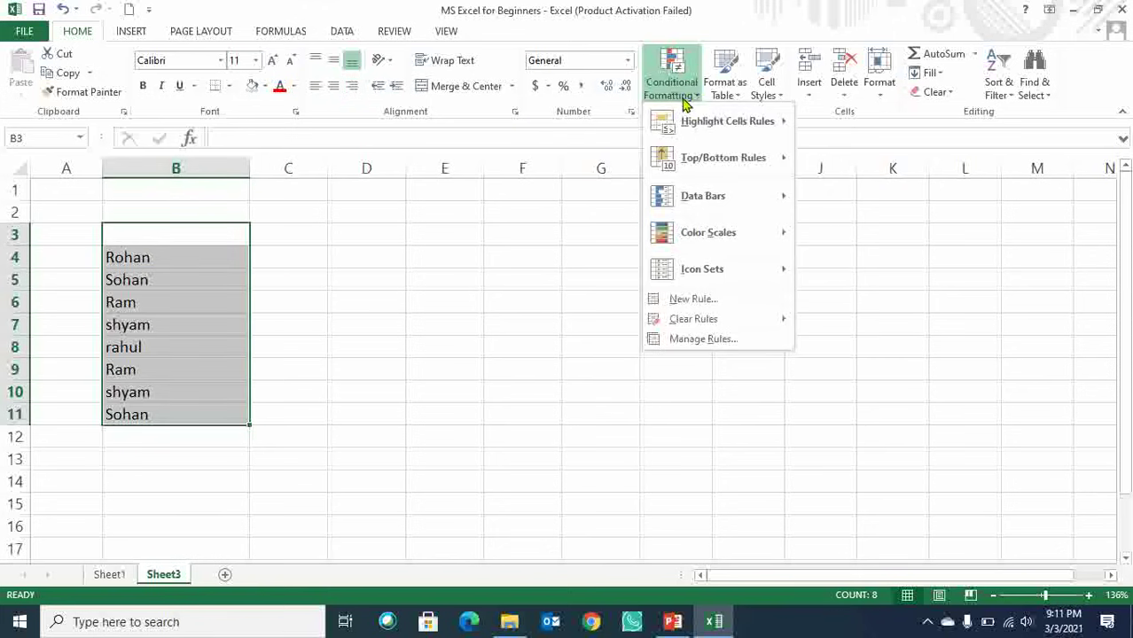
left_click(606, 364)
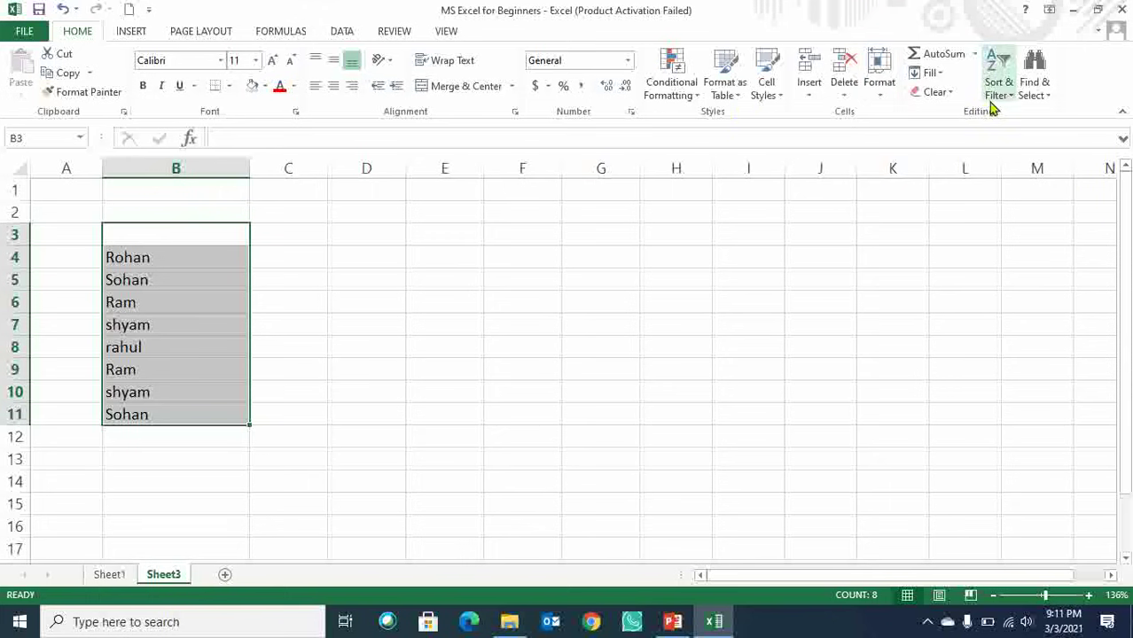
left_click(10, 324)
left_click(292, 303)
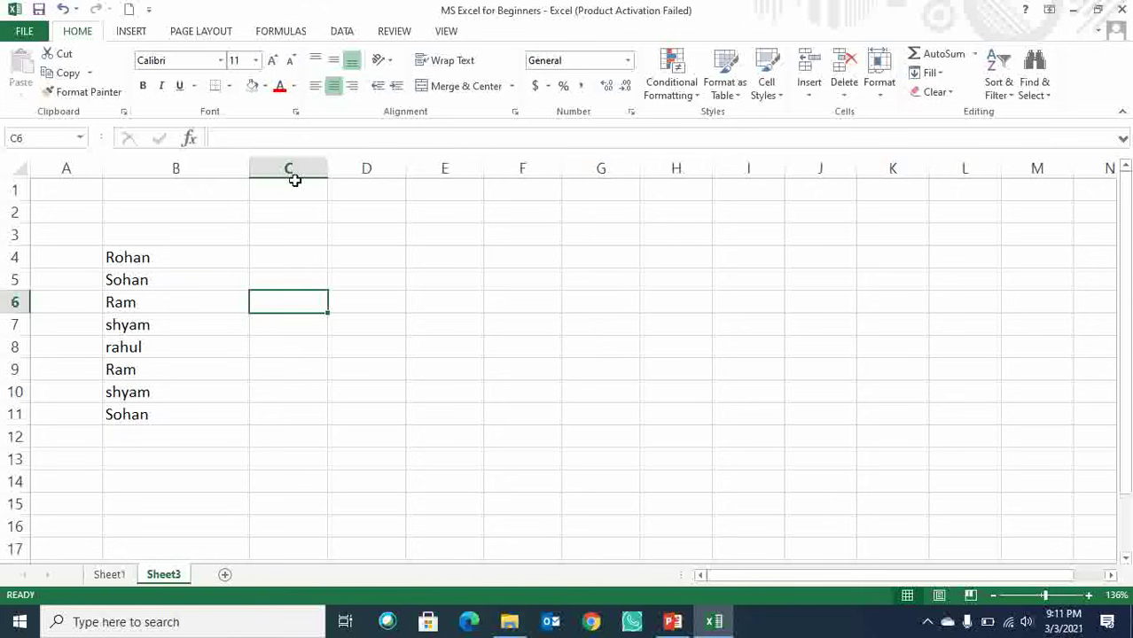
left_click(215, 167)
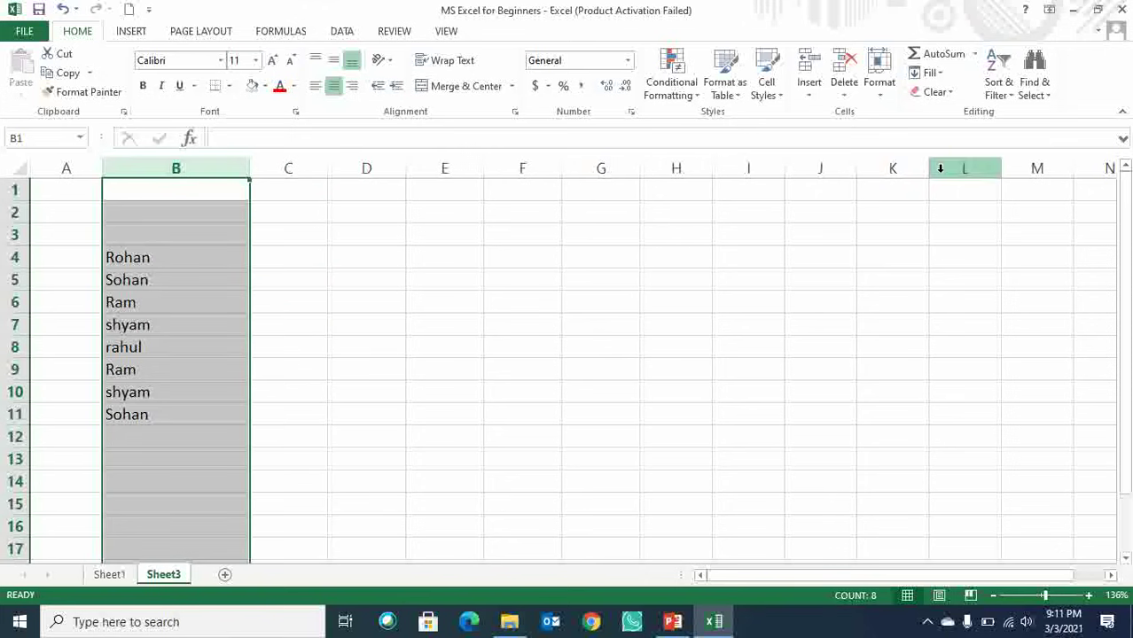
left_click(974, 56)
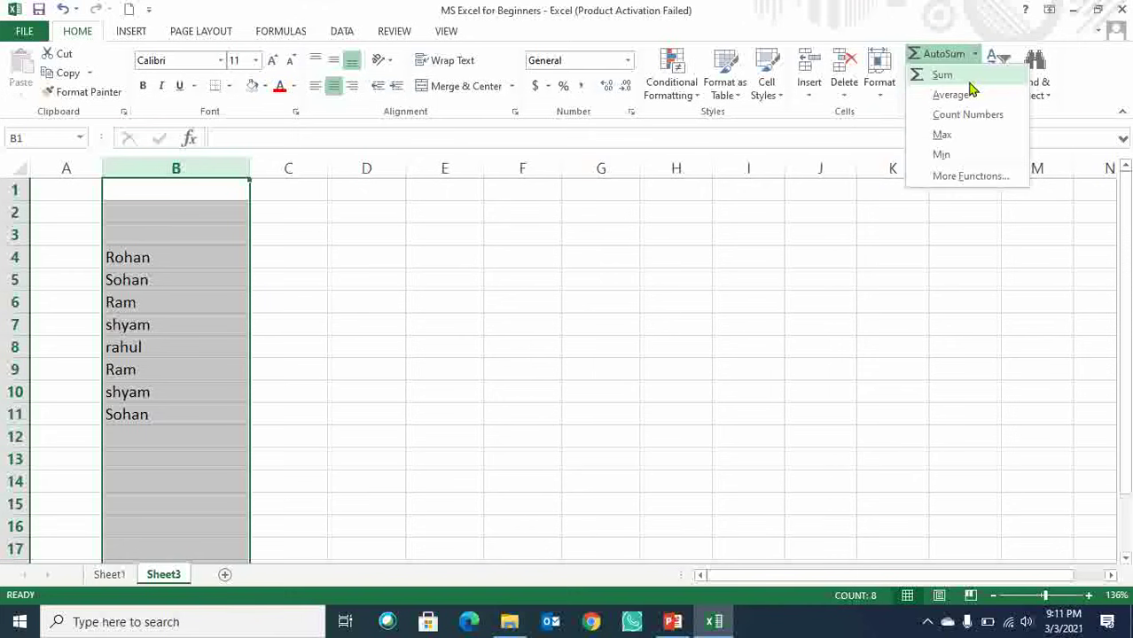
left_click(641, 280)
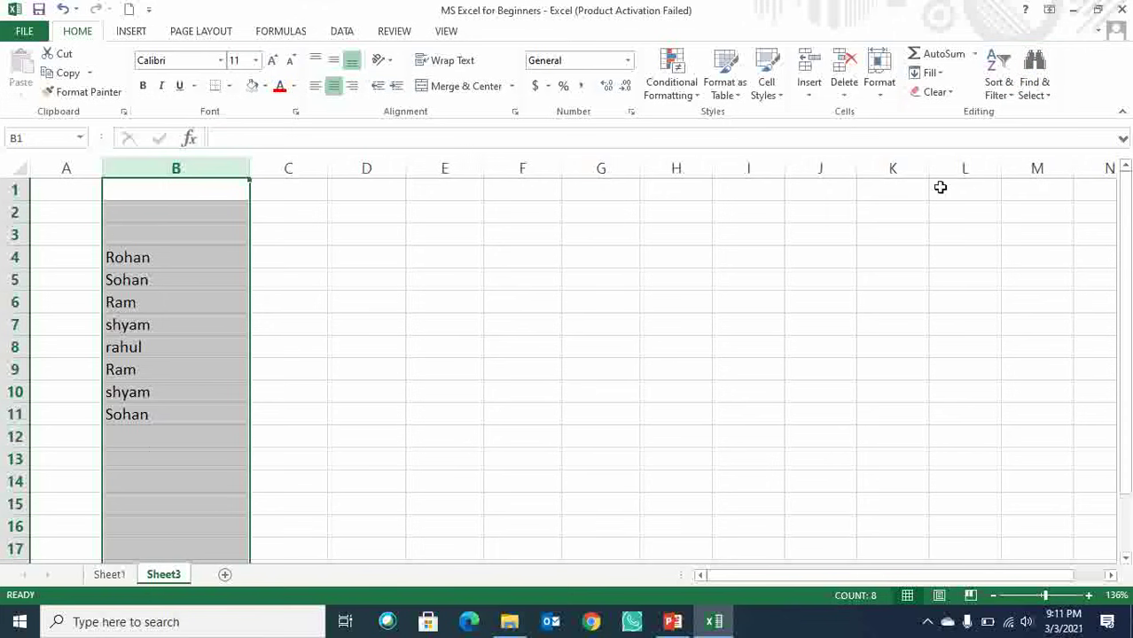
Sort the names in B4:B11 in ascending order, from A to Z.
left_click_drag(115, 259, 114, 416)
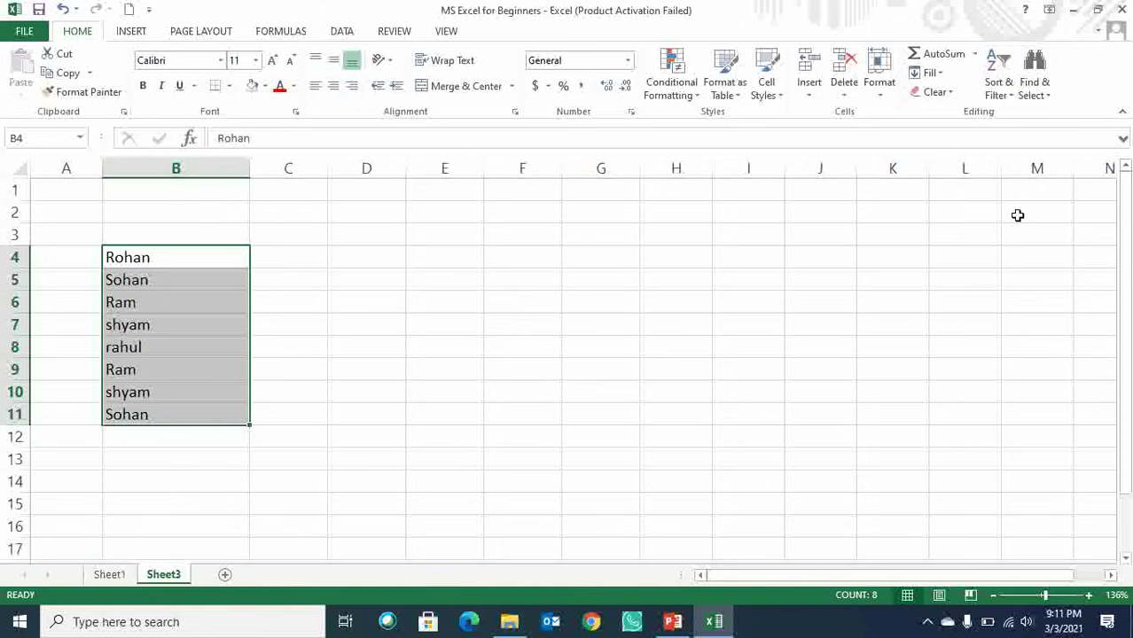
left_click(1007, 97)
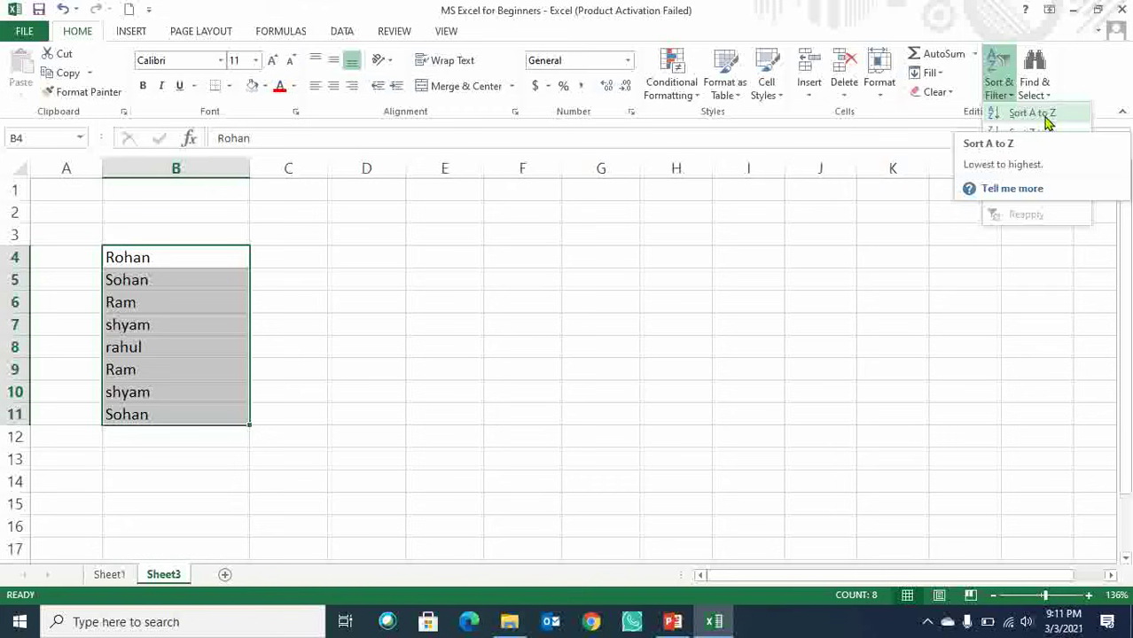
left_click(1032, 114)
Sort the names in B4:B11 in descending order, from Z to A.
left_click_drag(181, 260, 182, 412)
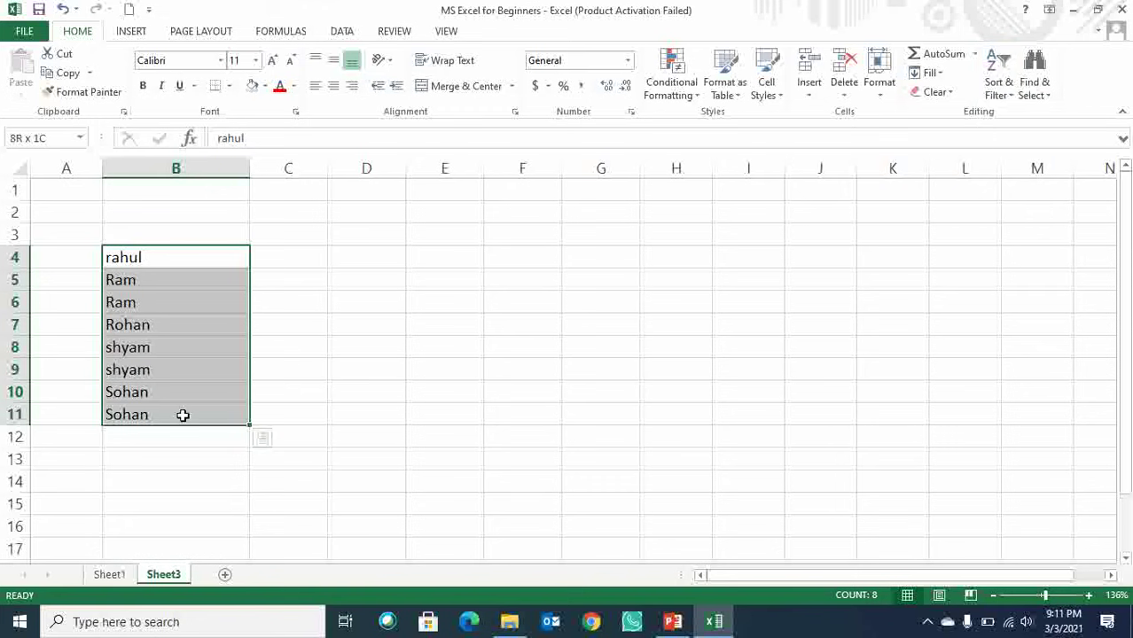
left_click(998, 85)
left_click(1031, 133)
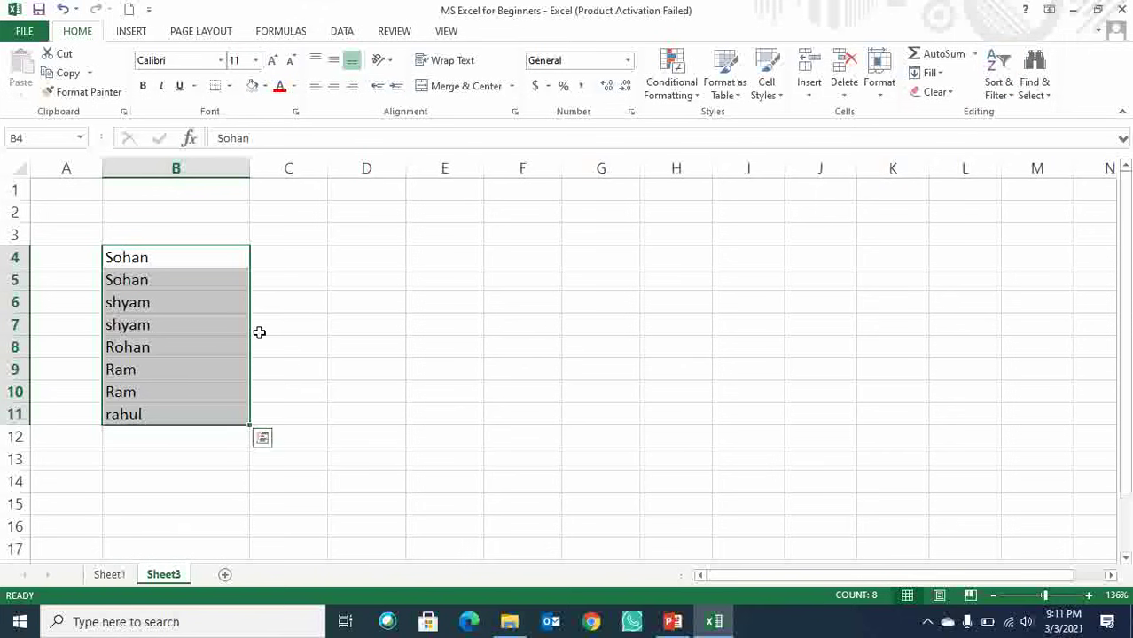
left_click_drag(157, 257, 164, 394)
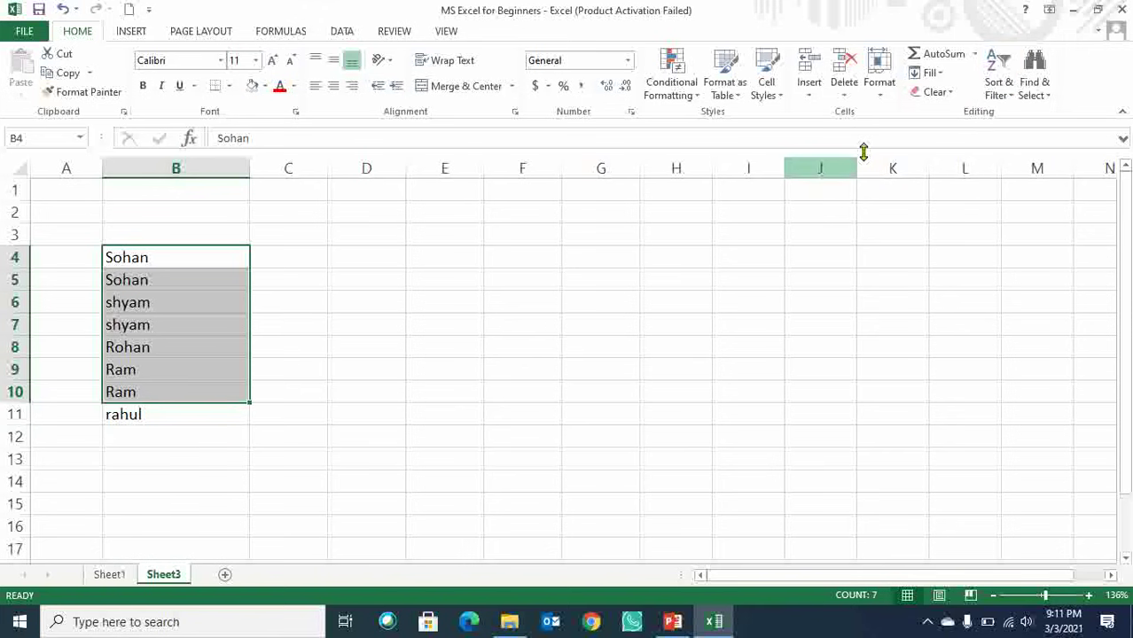
left_click(997, 93)
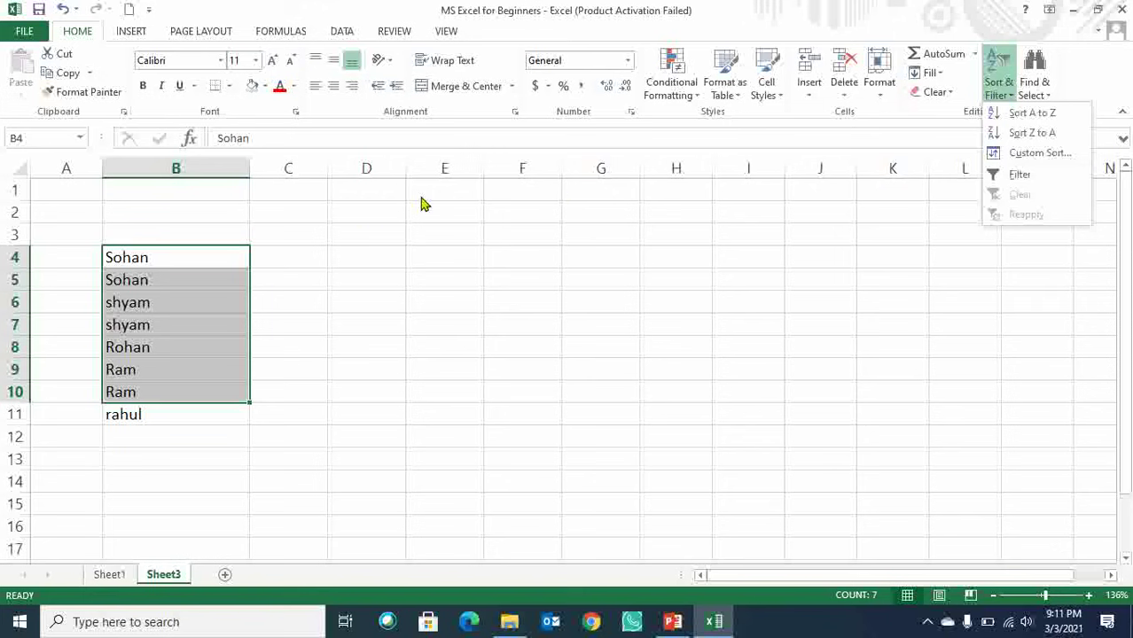
left_click(350, 256)
left_click(351, 256)
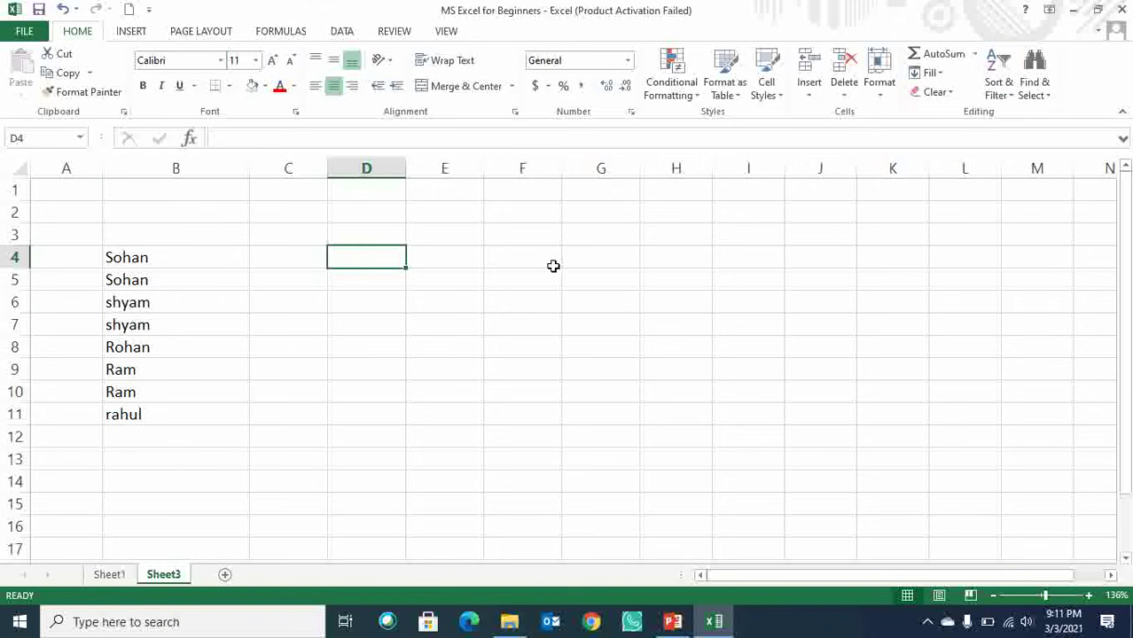
left_click(554, 266)
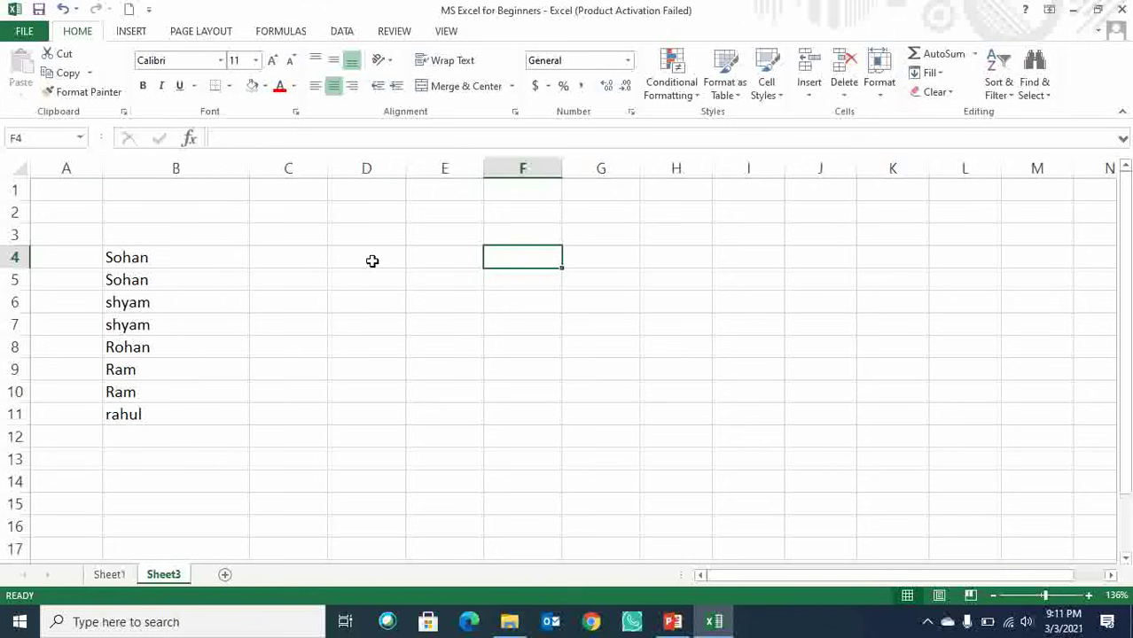
left_click_drag(376, 263, 483, 264)
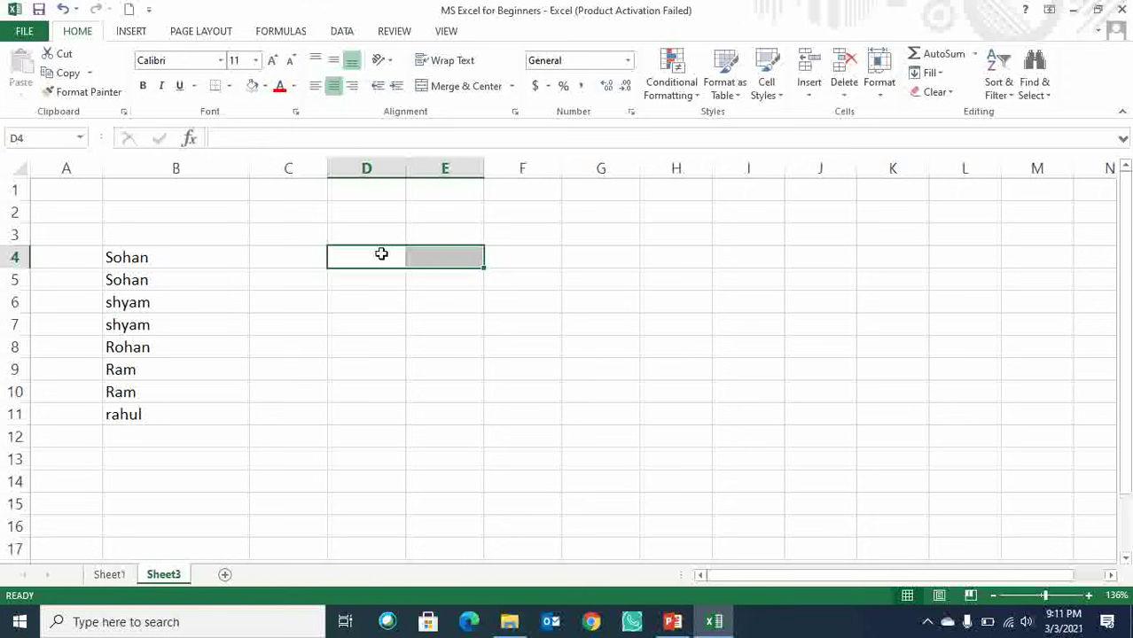
left_click_drag(400, 256, 520, 270)
left_click(1009, 92)
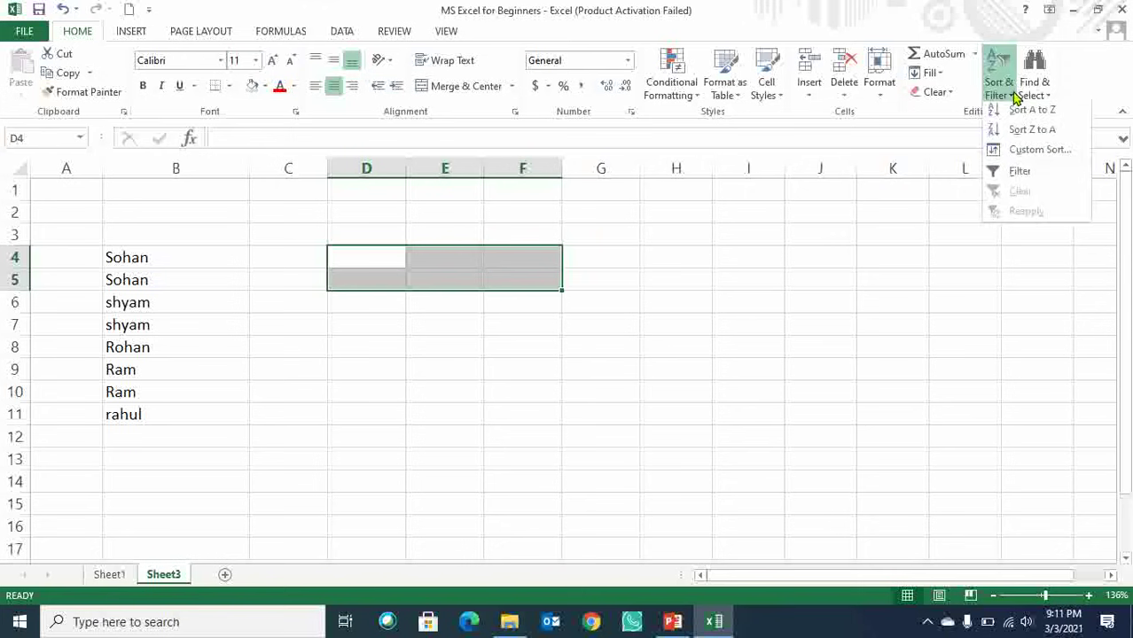
left_click(245, 281)
left_click_drag(144, 261, 134, 416)
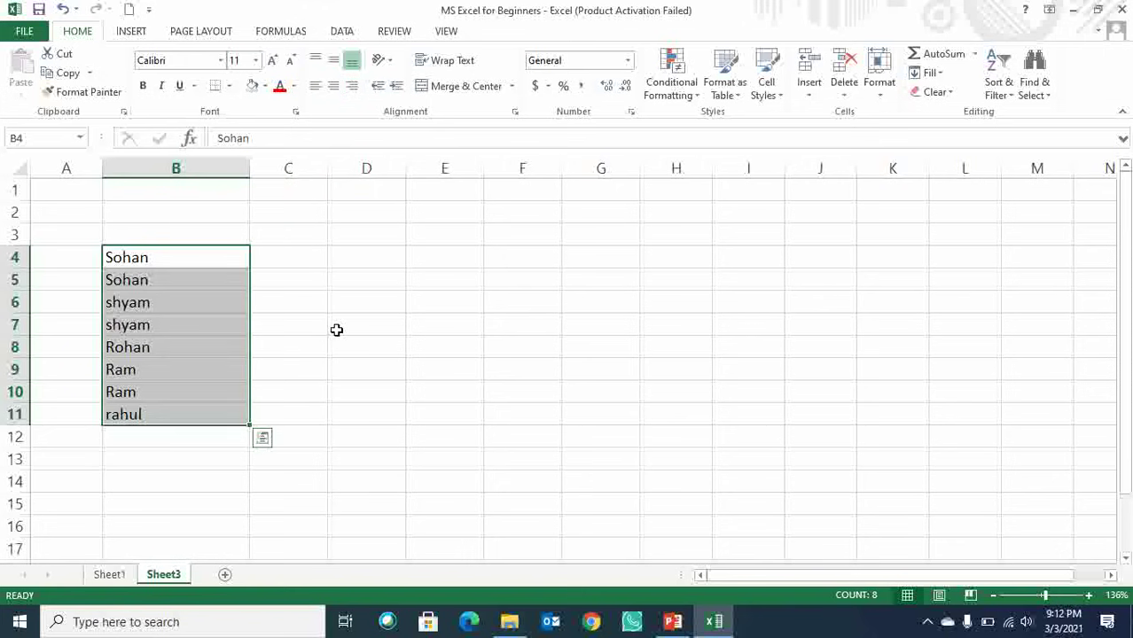
left_click(138, 257)
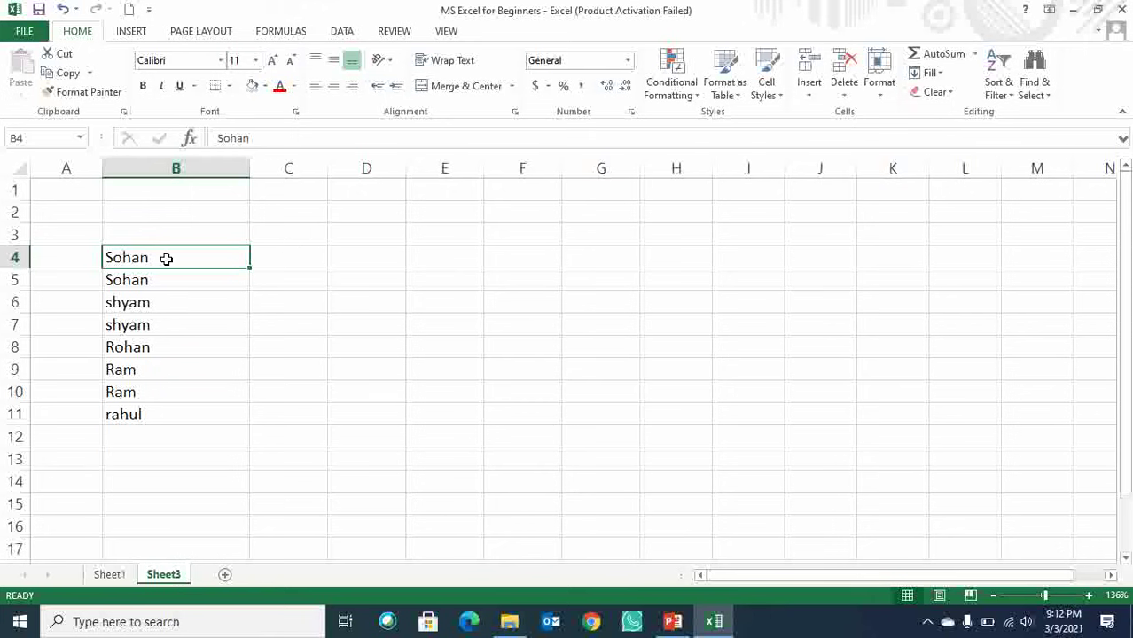
left_click(151, 319)
left_click(147, 476)
left_click(178, 418)
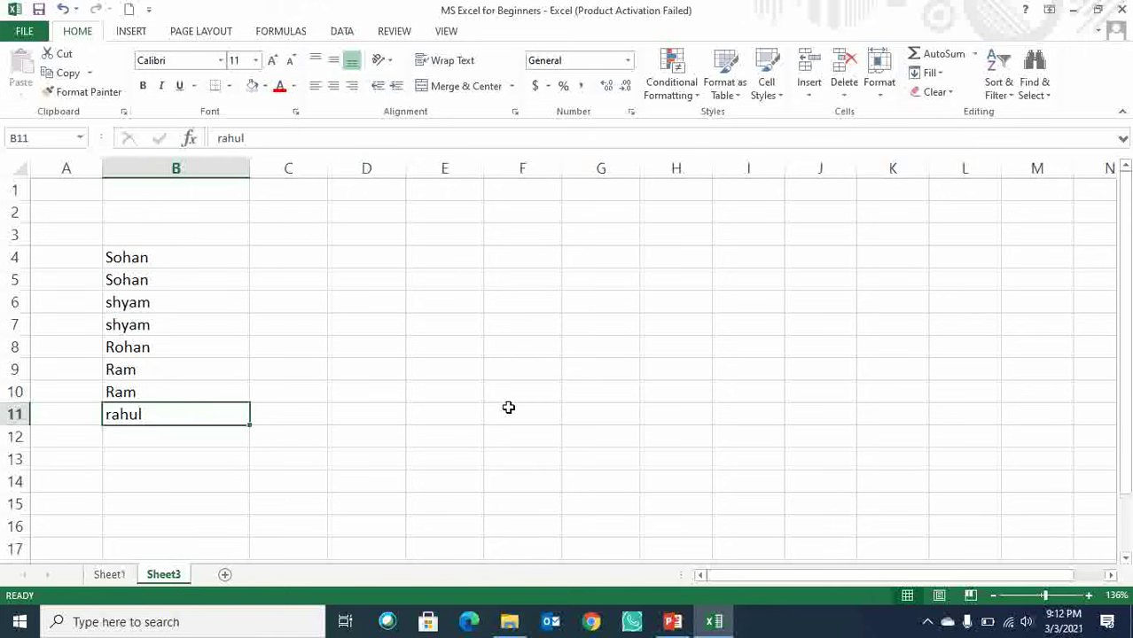
left_click(508, 406)
left_click(506, 328)
left_click(165, 274)
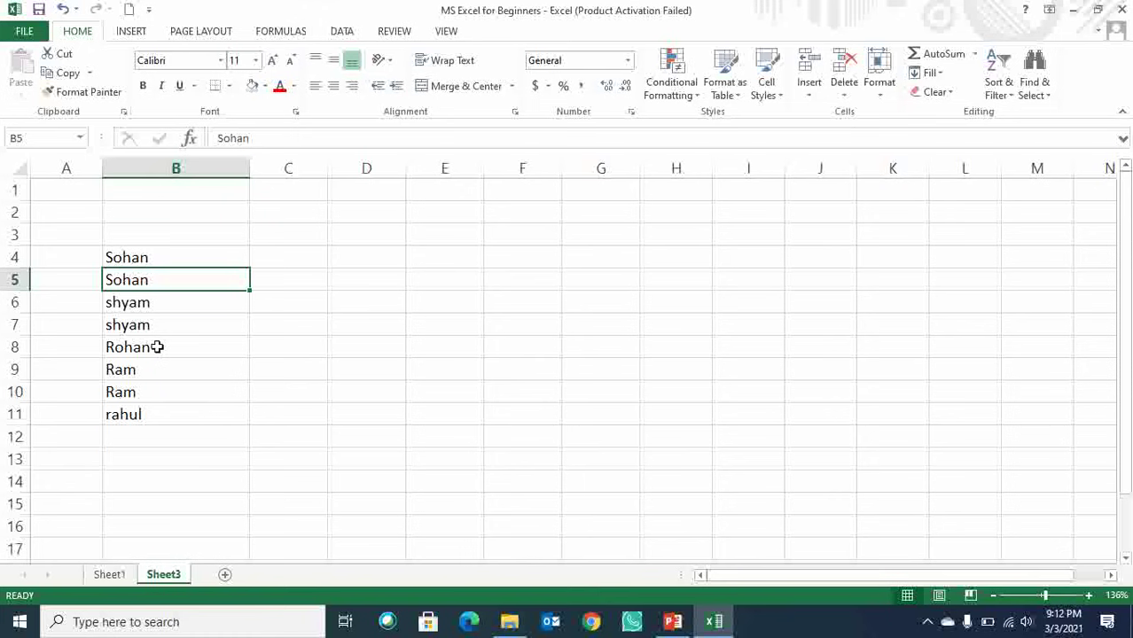
left_click(131, 257)
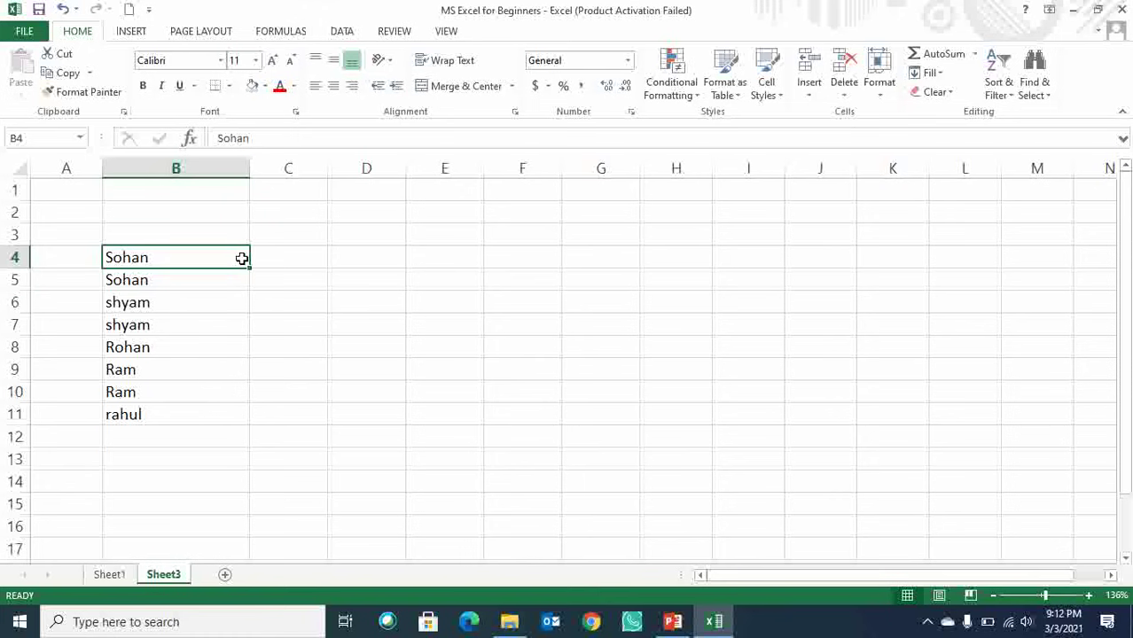
left_click_drag(176, 259, 238, 439)
left_click(381, 310)
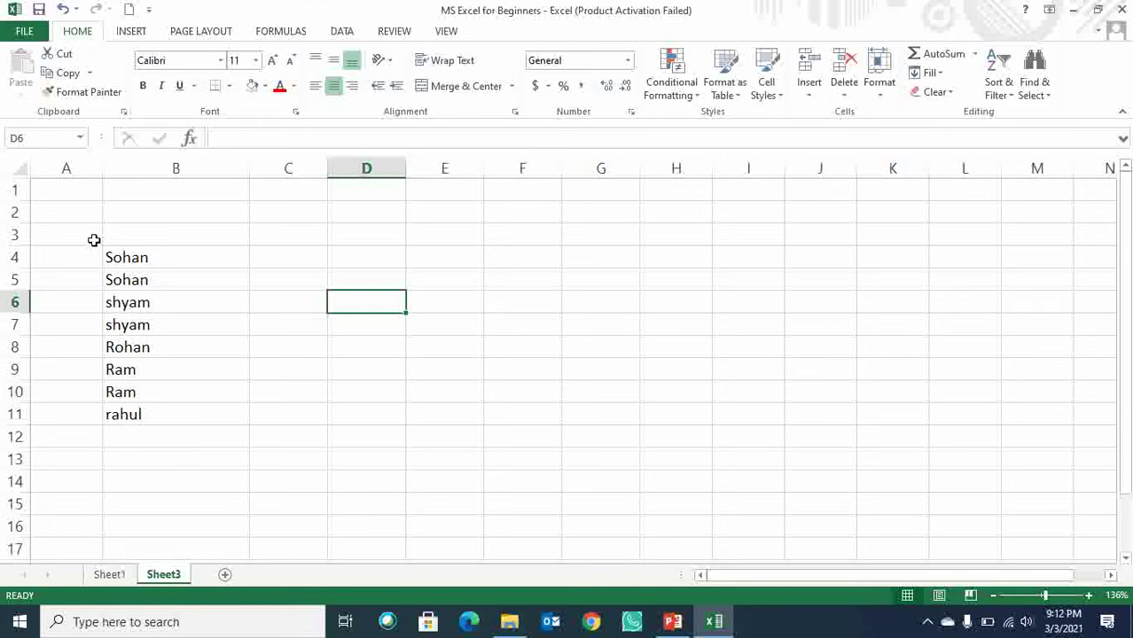
Select the list of names in B4:B11.
left_click_drag(165, 261, 189, 410)
left_click(516, 328)
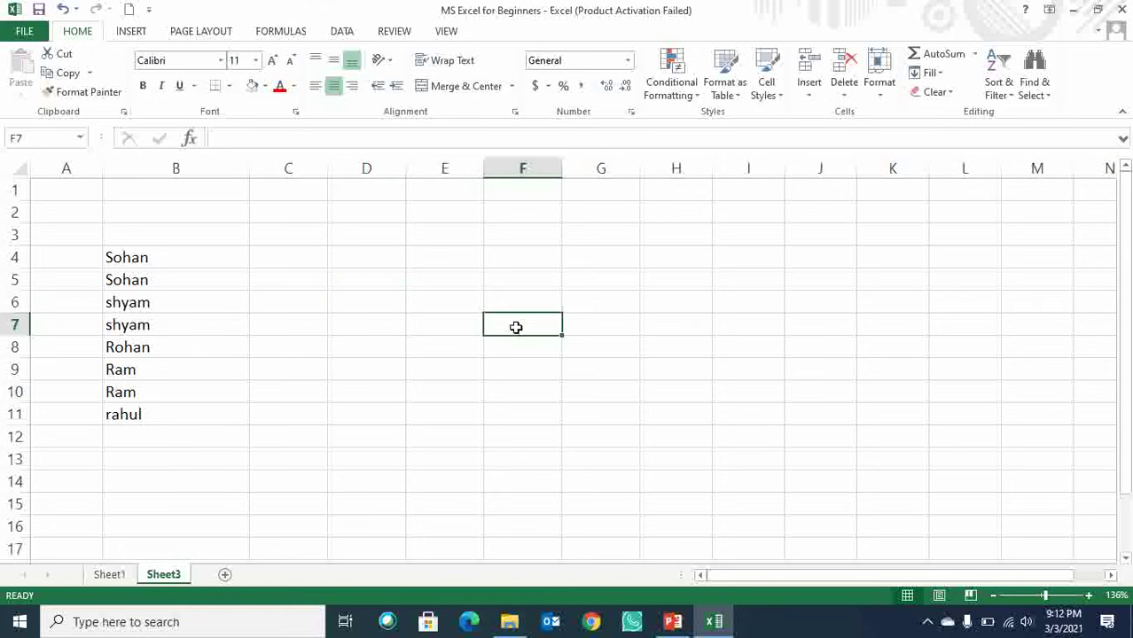
left_click_drag(149, 257, 152, 413)
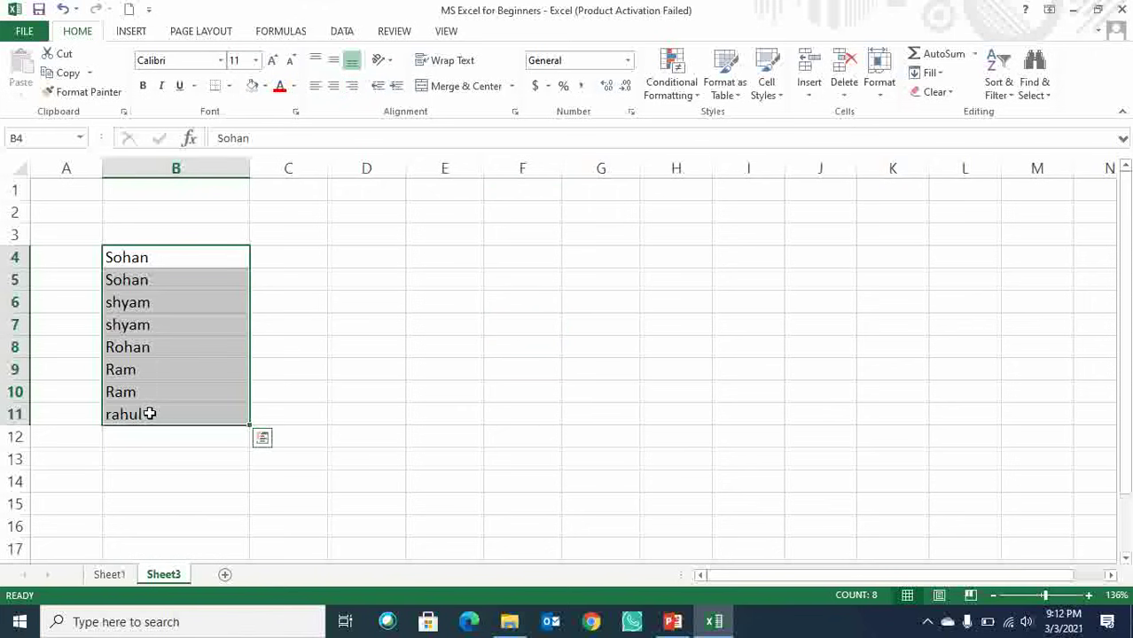